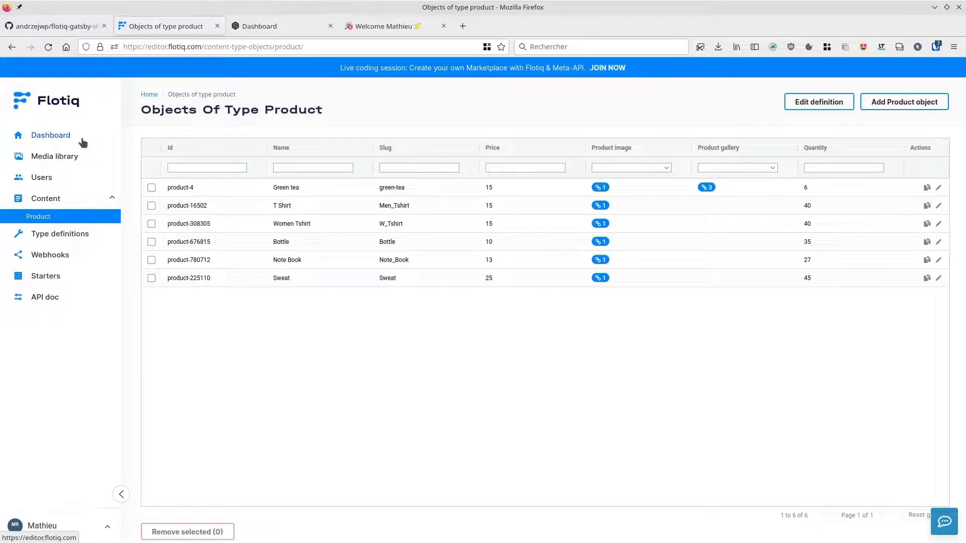
Step: Go back to the Flotiq dashboard and scroll down to the Our starters gallery
left_click(83, 143)
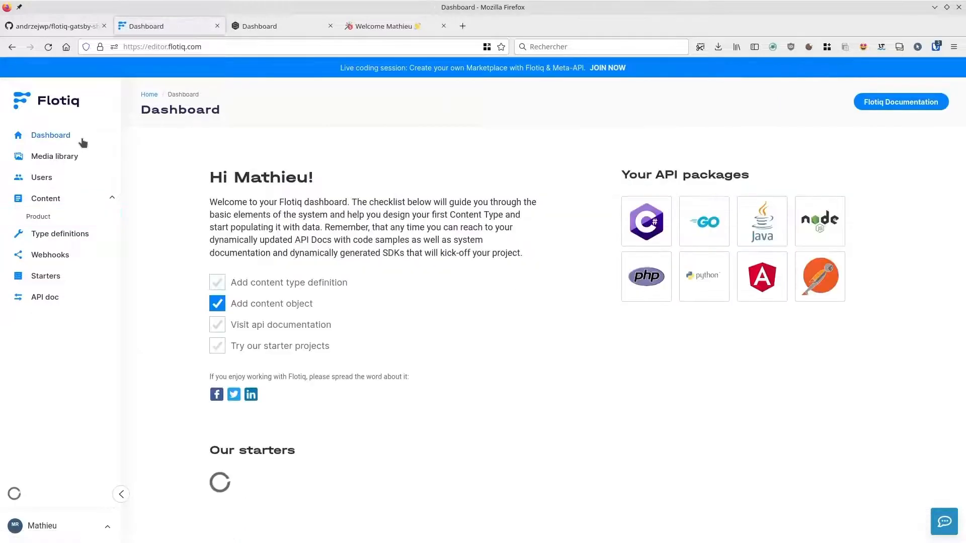
scroll(150, 197, "down", 3)
scroll(151, 202, "down", 2)
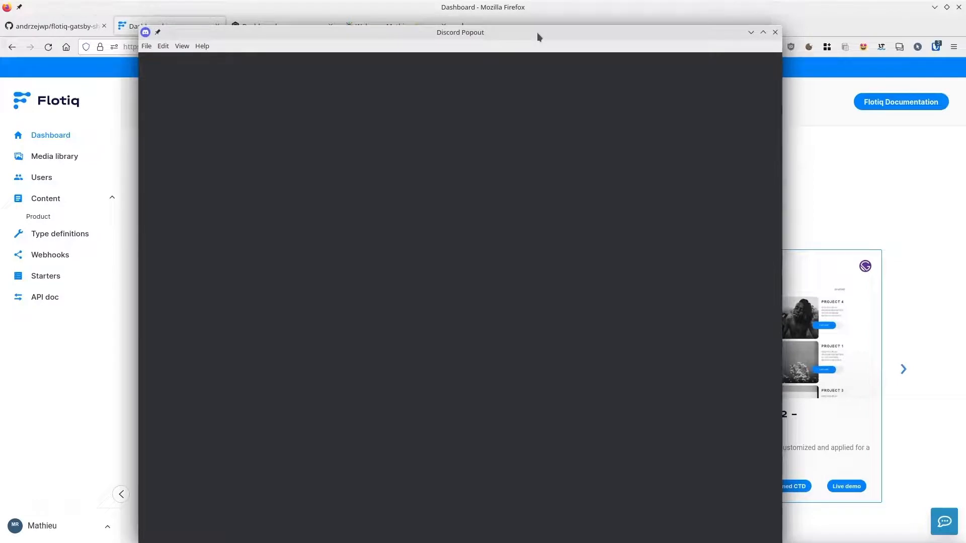
Step: Open Flotiq's Product type definition, then bring the flotiq-gatsby-shop-1 GitHub tab to the front
left_click_drag(536, 33, 539, 542)
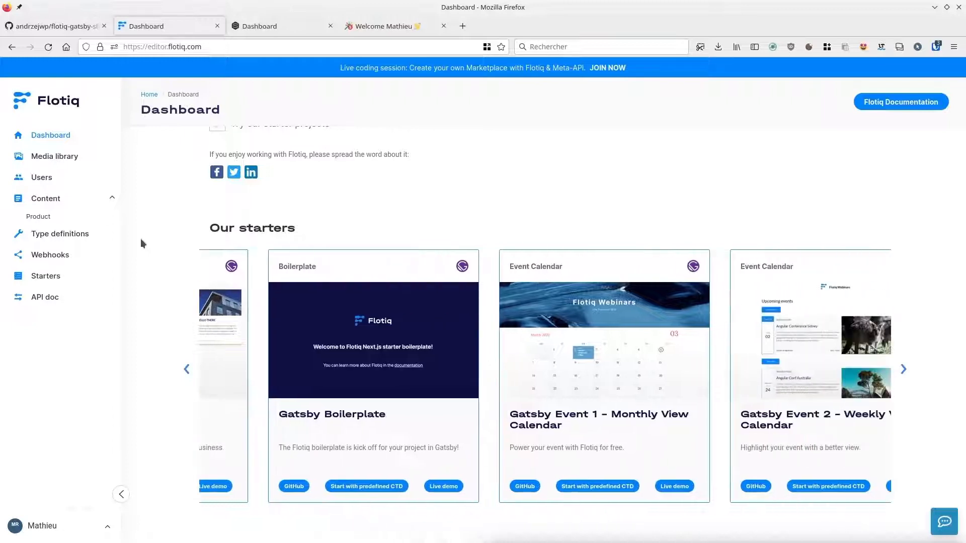
left_click(100, 234)
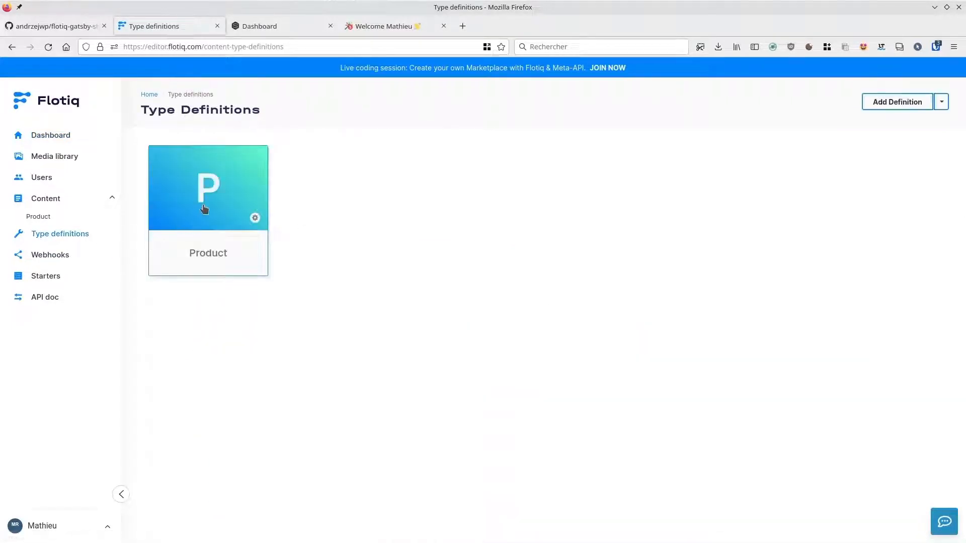
left_click(256, 219)
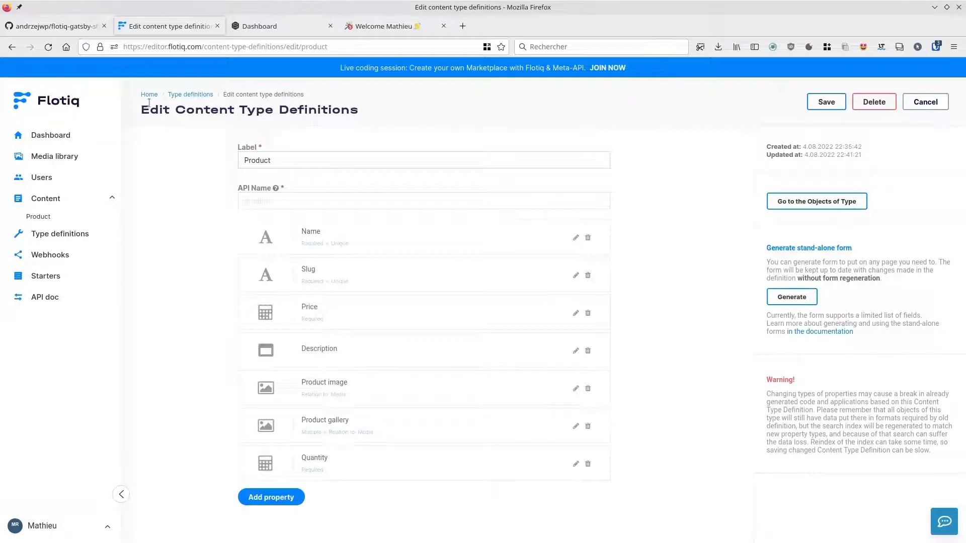
left_click(80, 26)
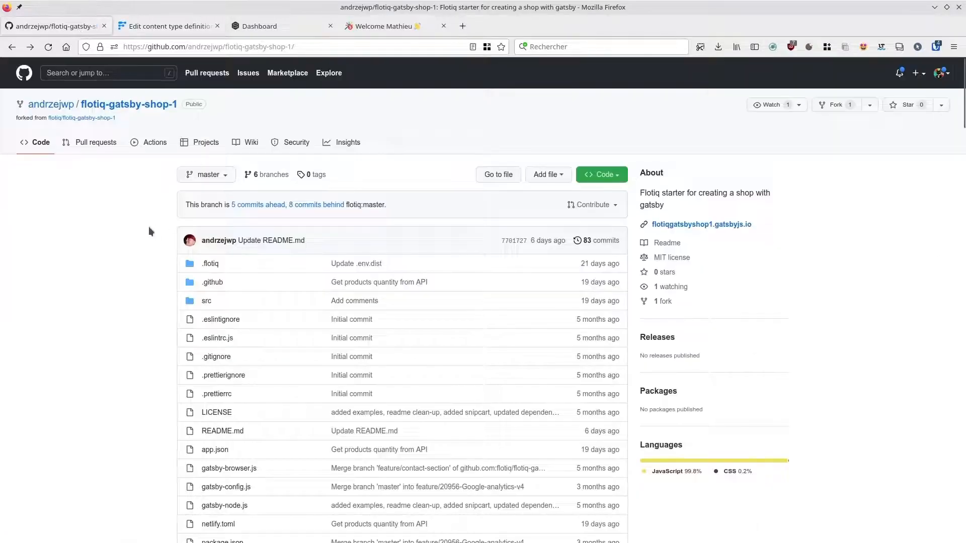
Step: Scroll through the flotiq-gatsby-shop-1 README and select the repository's web address
scroll(145, 234, "down", 20)
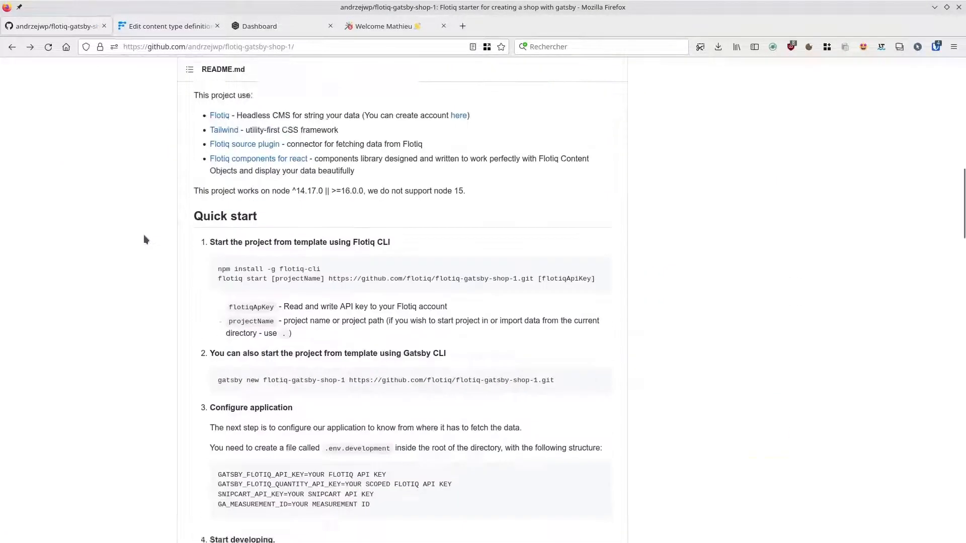
scroll(143, 239, "down", 1)
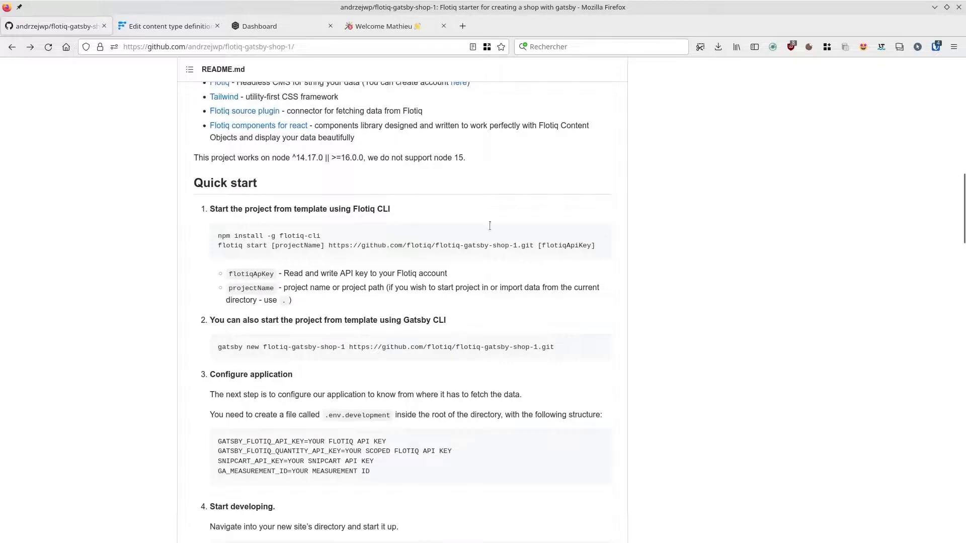
scroll(437, 287, "up", 6)
left_click(312, 46)
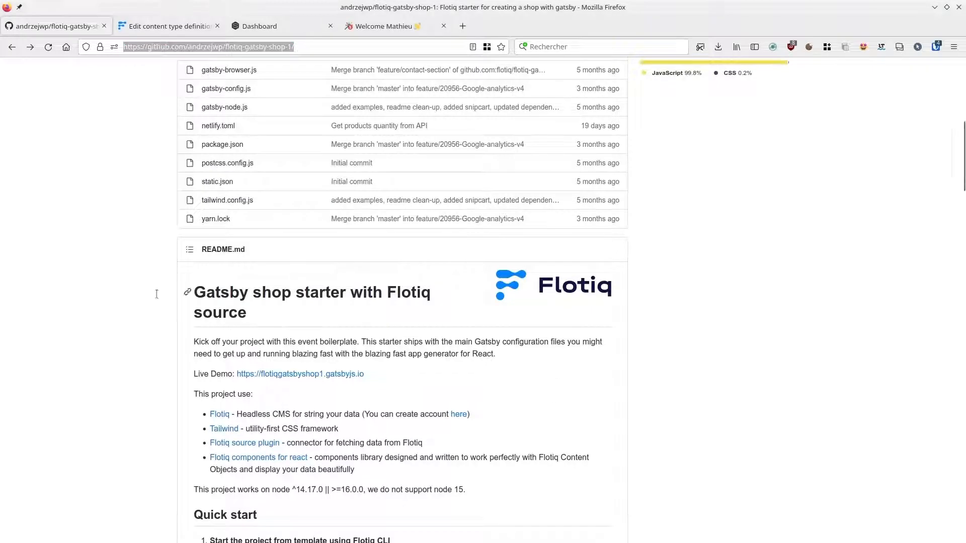
left_click(186, 330)
Step: Highlight the README's flotiq start command and return to the Product definition editor
scroll(188, 331, "down", 4)
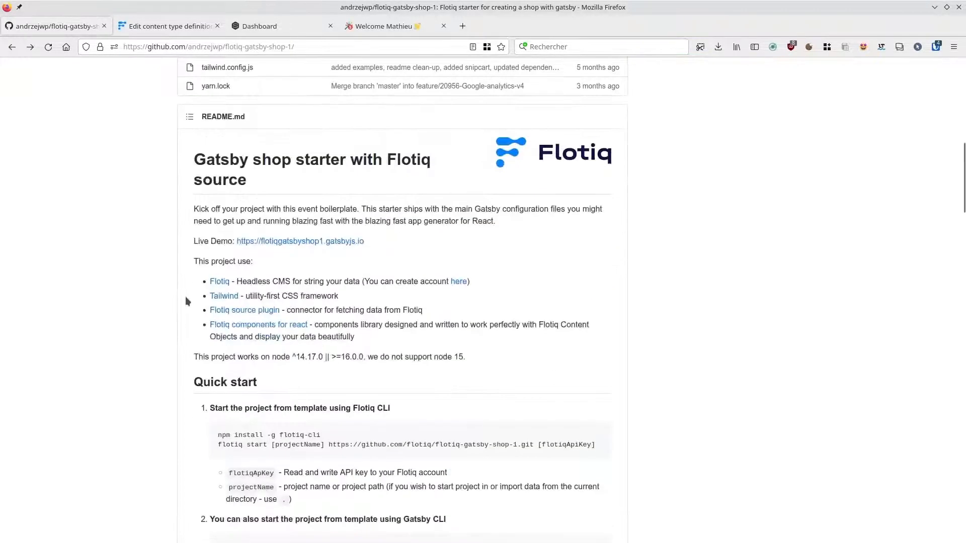
scroll(243, 236, "down", 3)
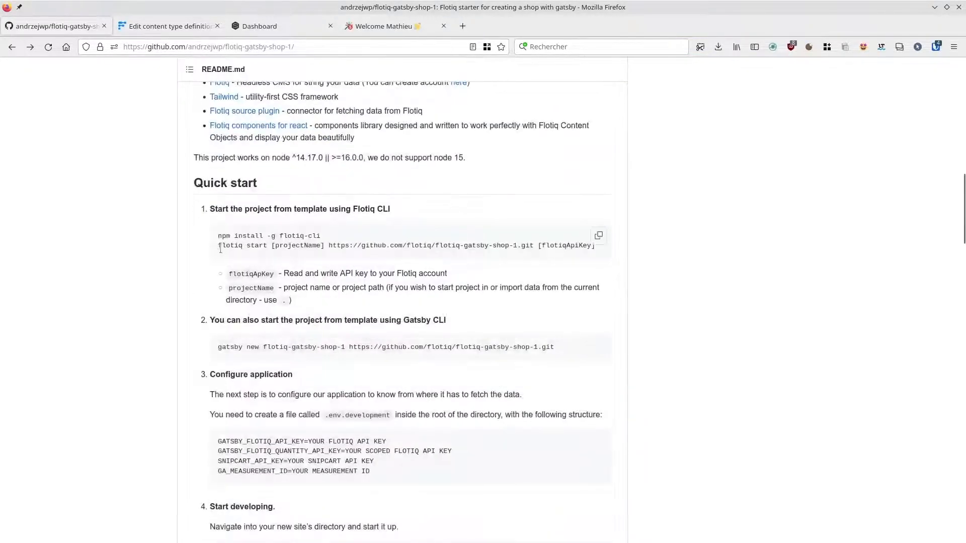
left_click_drag(218, 246, 594, 247)
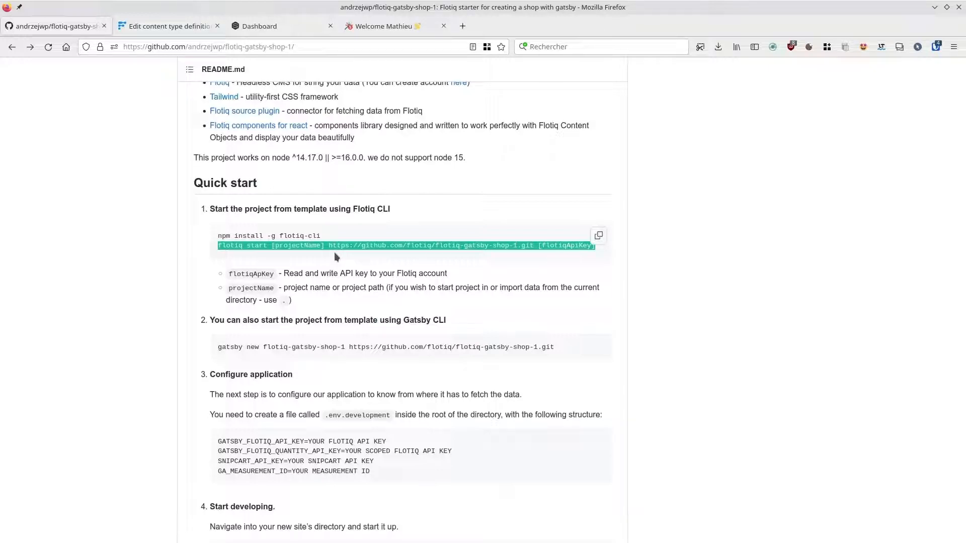
left_click(183, 32)
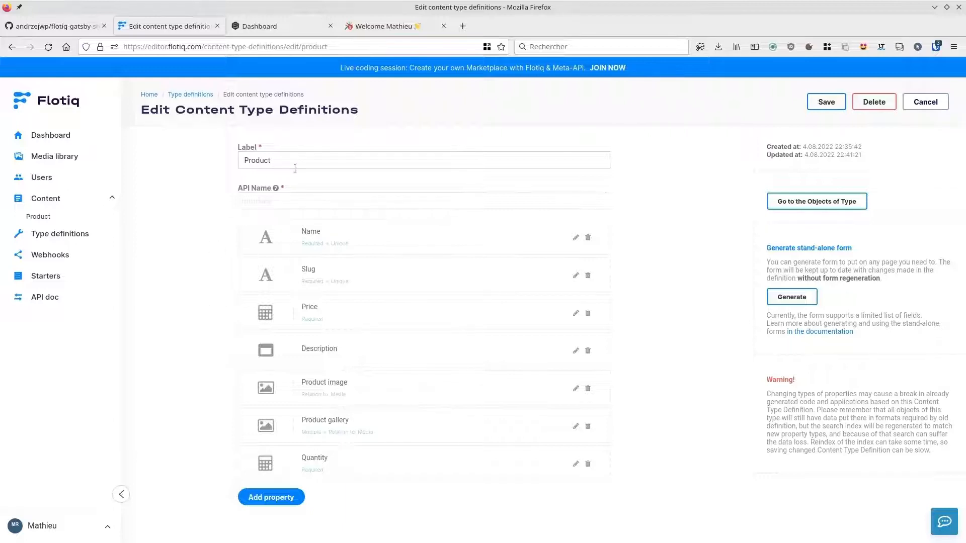
left_click(57, 235)
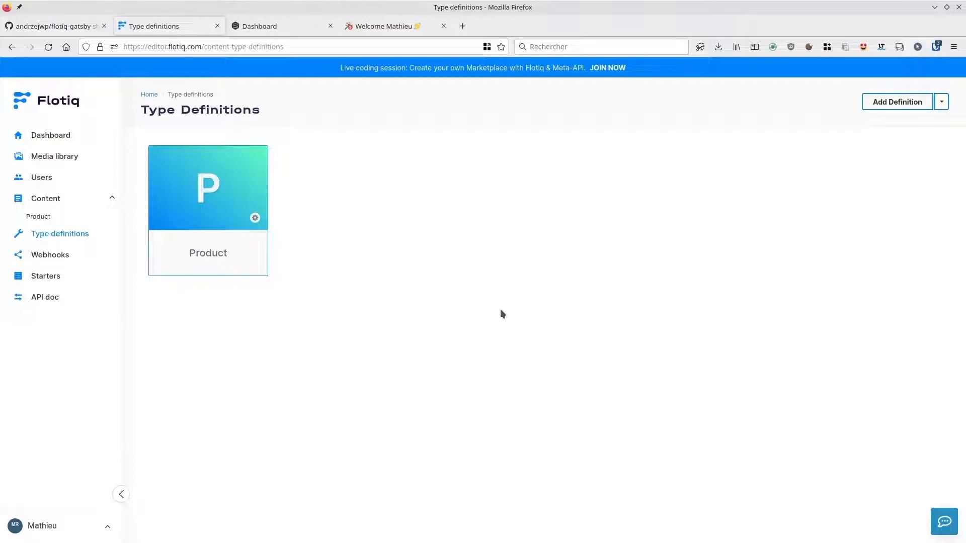
left_click(255, 219)
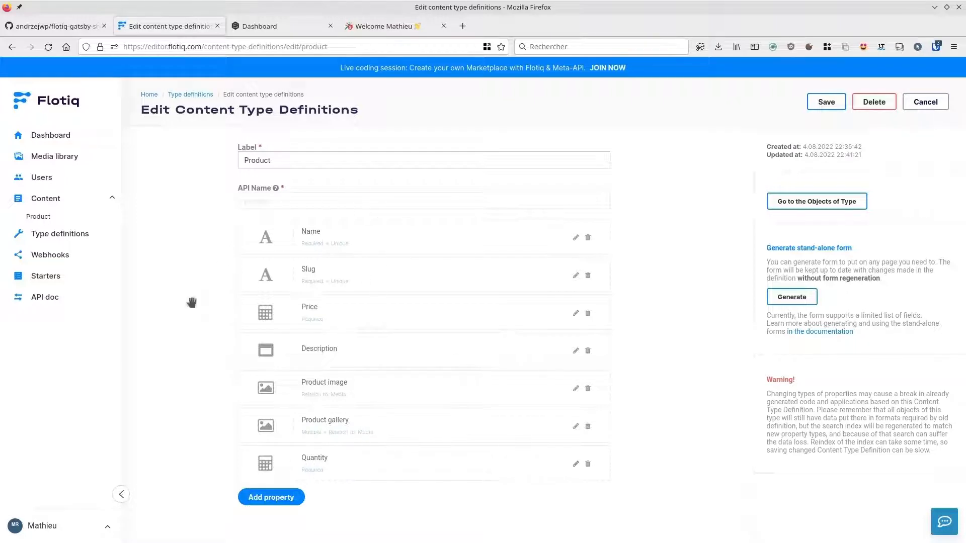
Step: Add a required Number property labelled stock to Product and save the definition
left_click(289, 497)
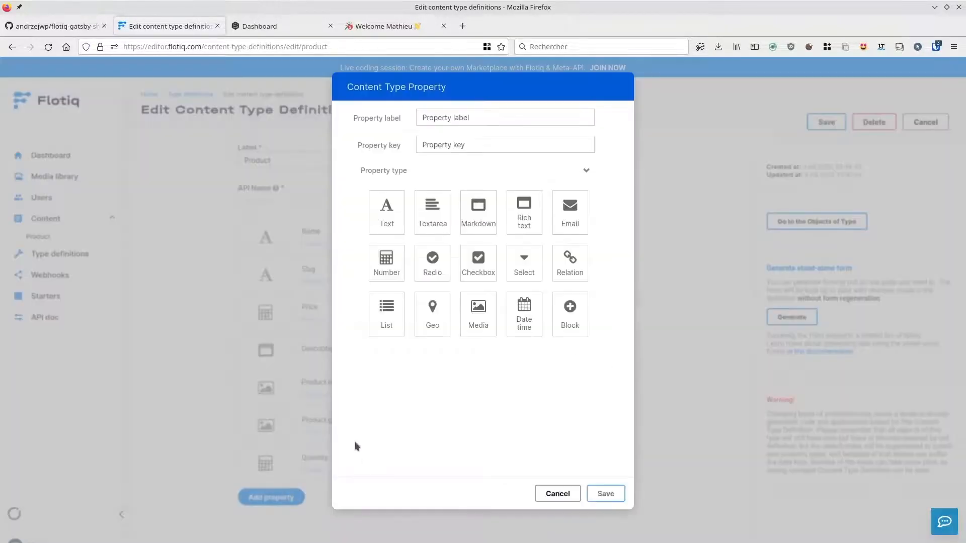
left_click(510, 116)
type("stock")
left_click(493, 164)
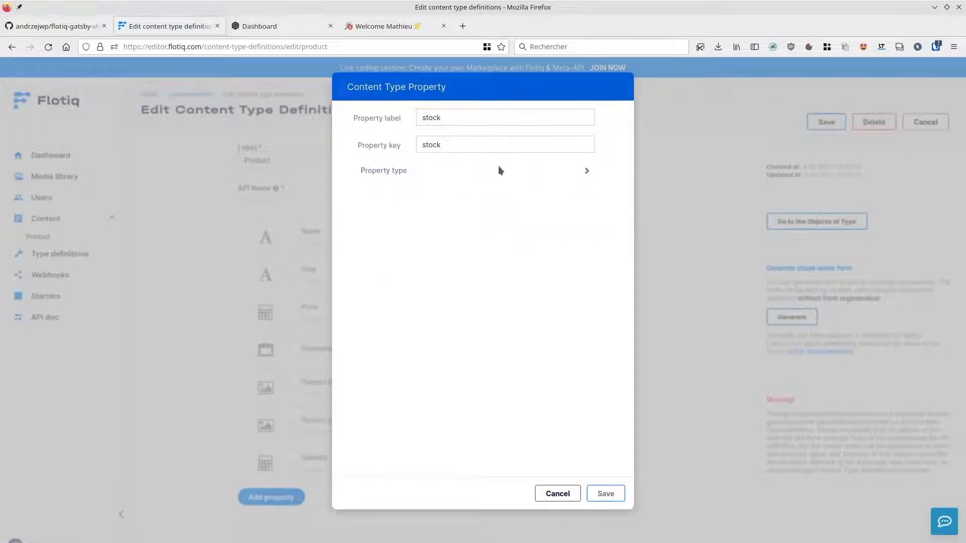
left_click(500, 170)
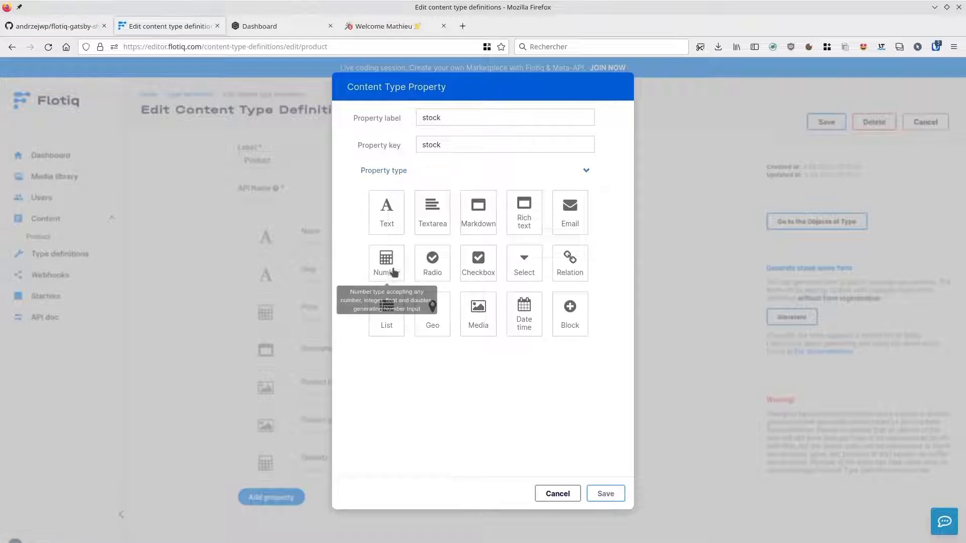
left_click(393, 273)
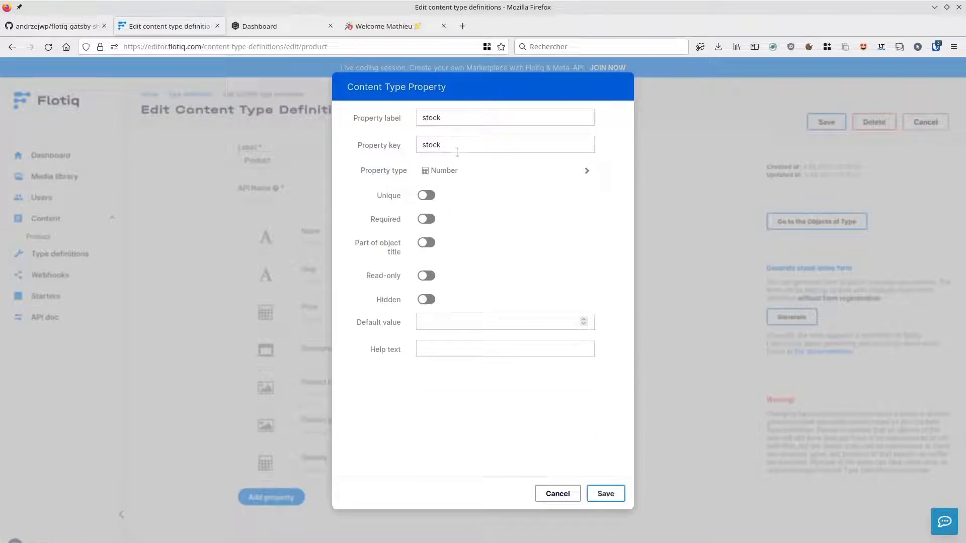
left_click(427, 220)
left_click(609, 494)
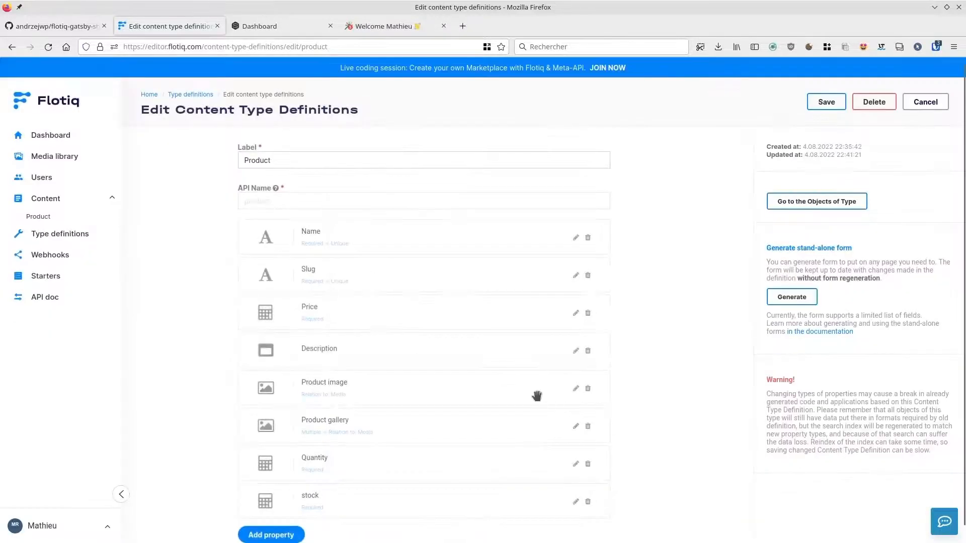
left_click(840, 101)
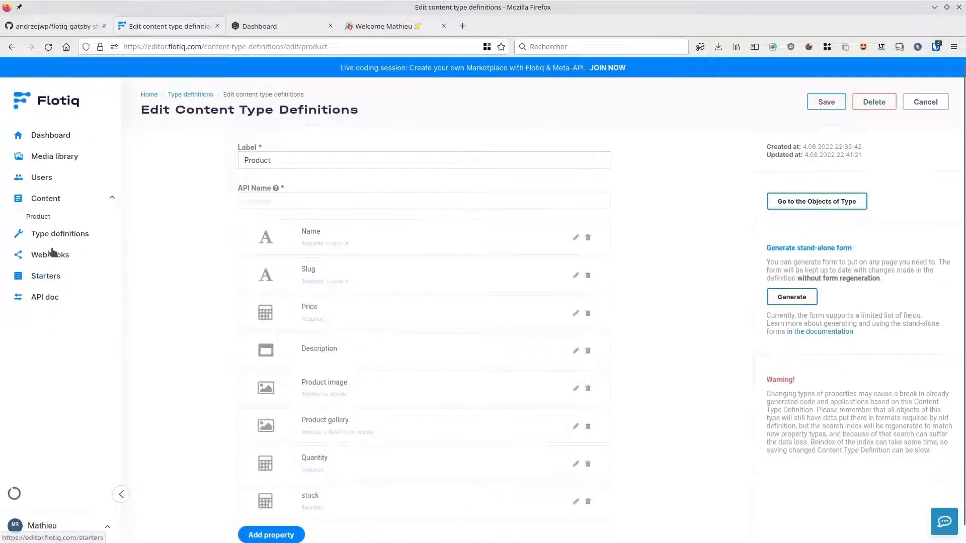
Step: In the API docs, expand listProduct's sample response and highlight its stock field
left_click(41, 297)
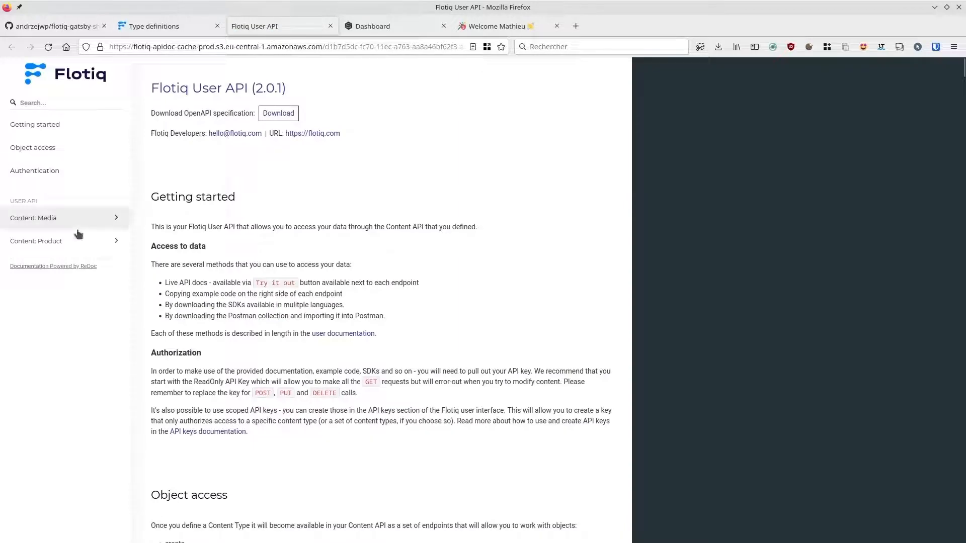
left_click(99, 244)
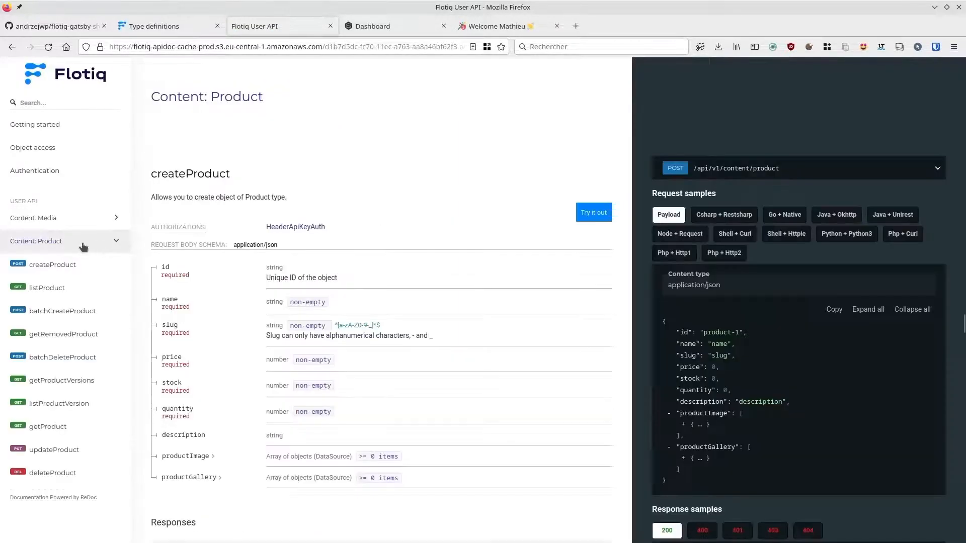
left_click(80, 288)
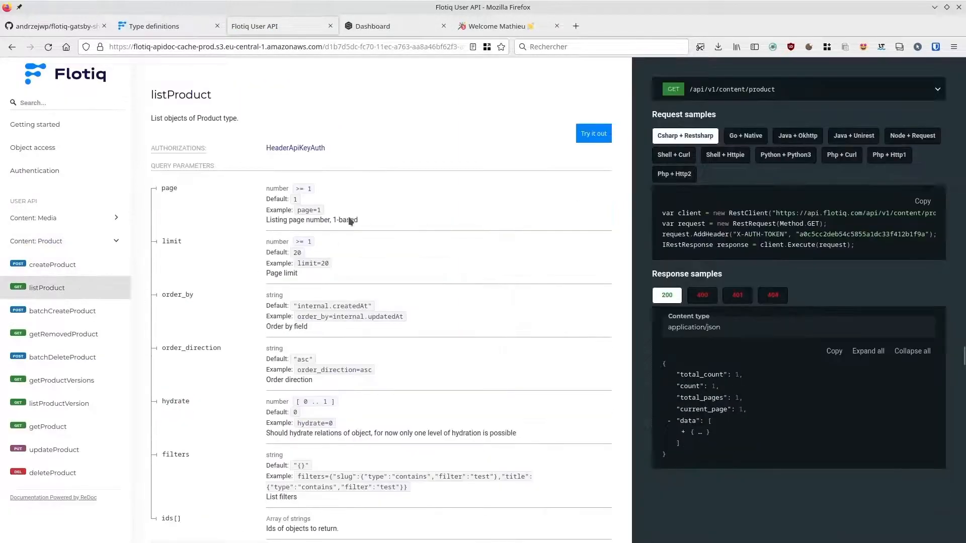
left_click(683, 432)
scroll(748, 431, "down", 3)
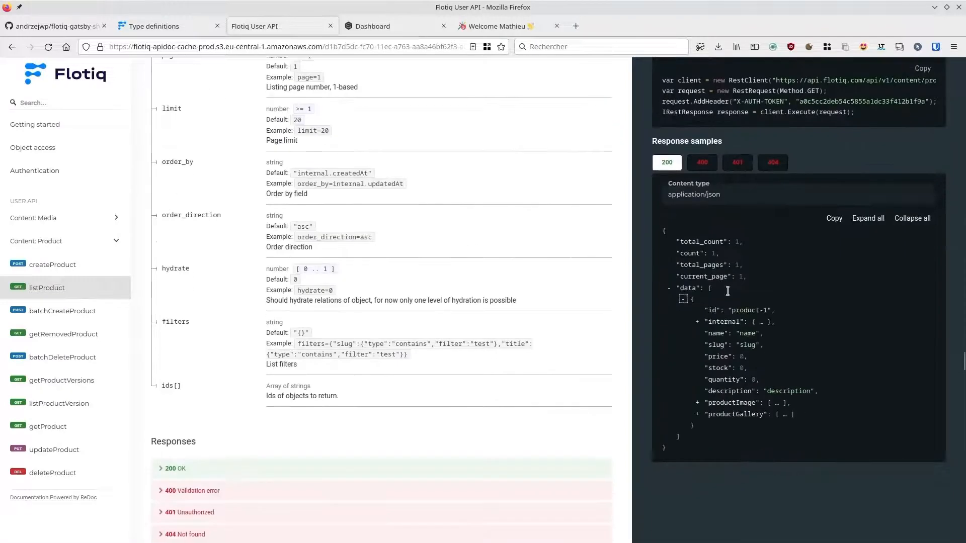
double_click(719, 369)
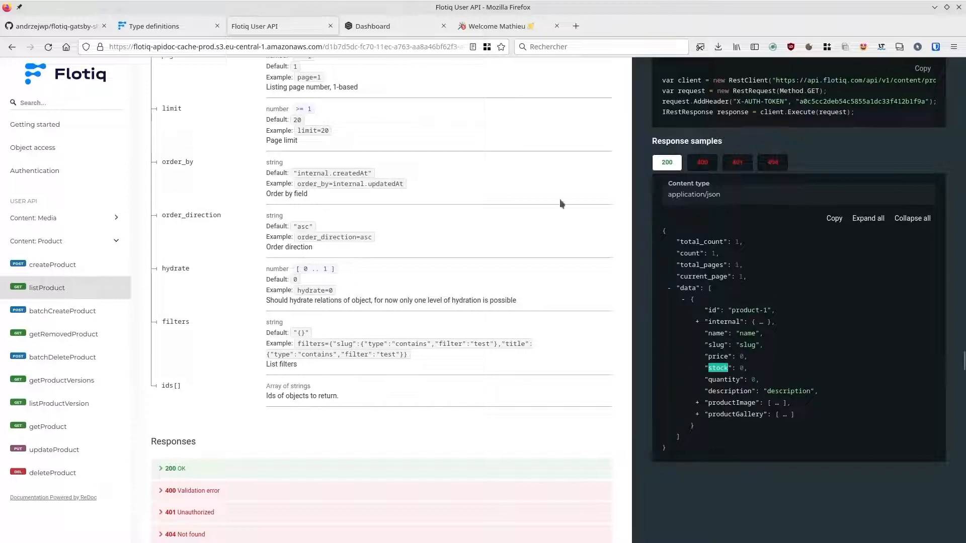
Step: Delete the stock property from Product and save, accepting the data-loss warning
left_click(151, 26)
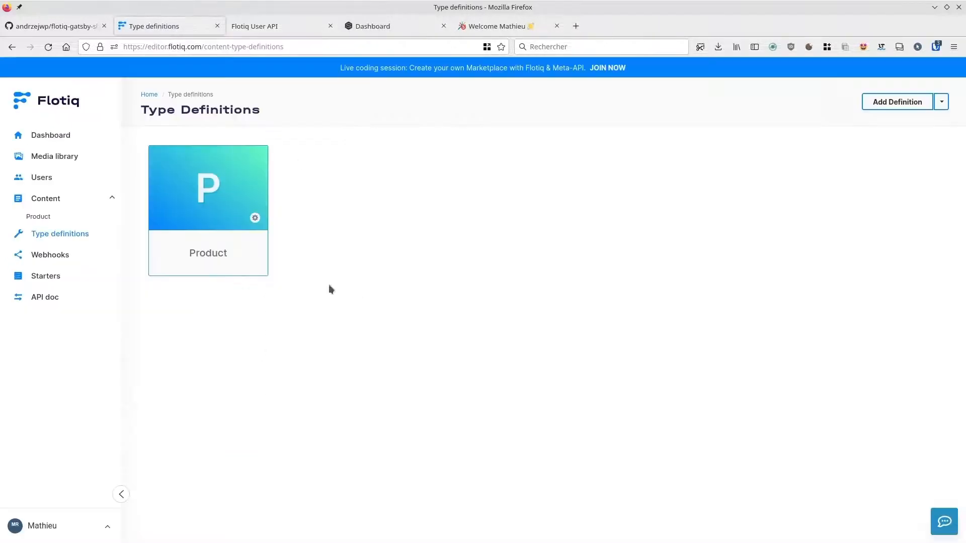
left_click(254, 218)
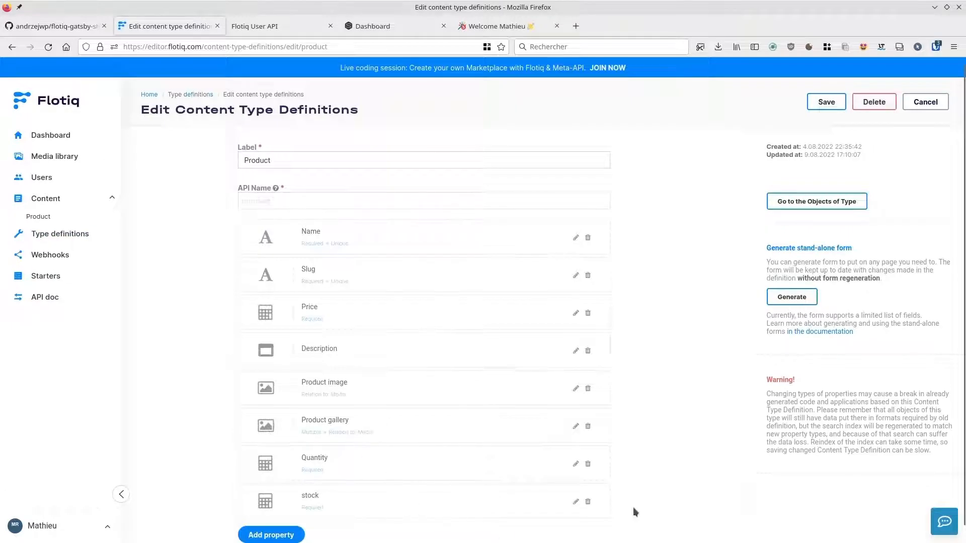
left_click(588, 501)
left_click(594, 327)
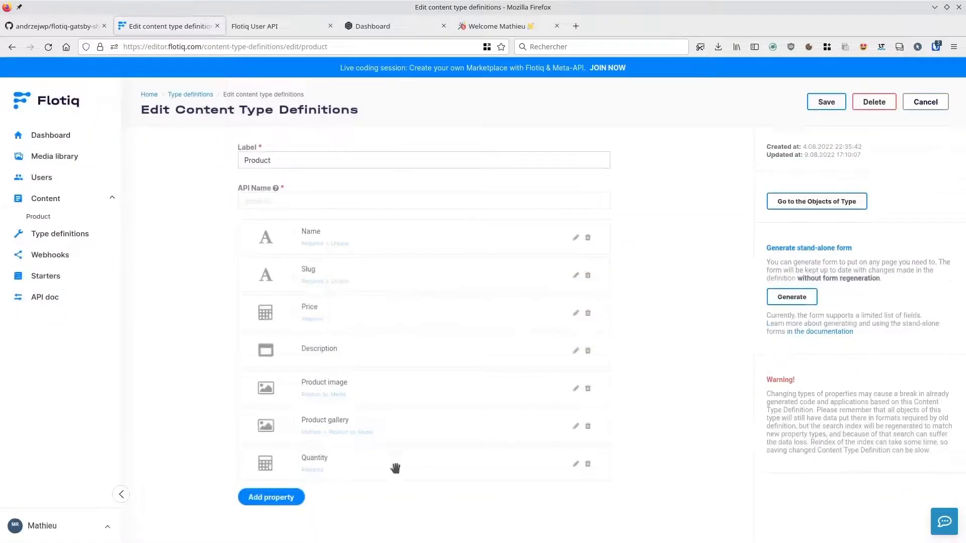
left_click(835, 123)
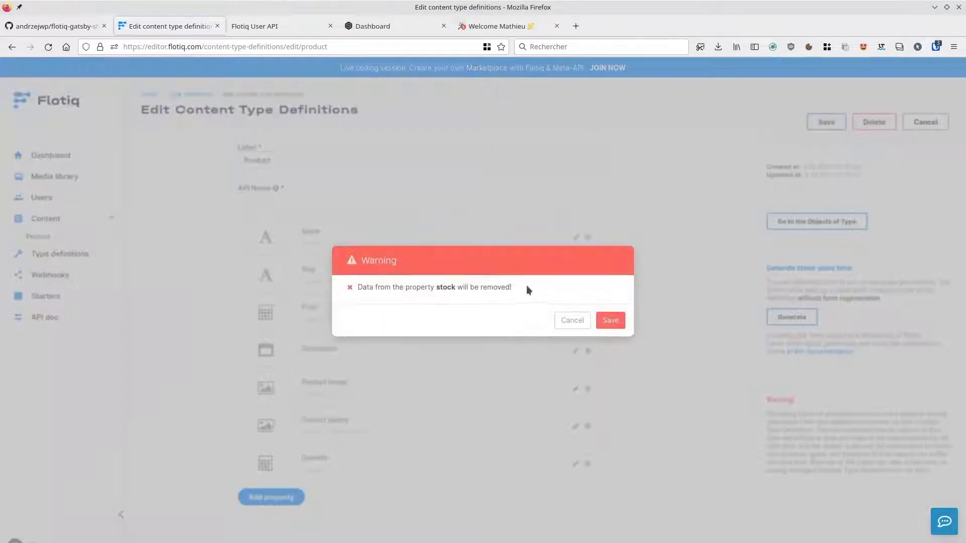
left_click(610, 321)
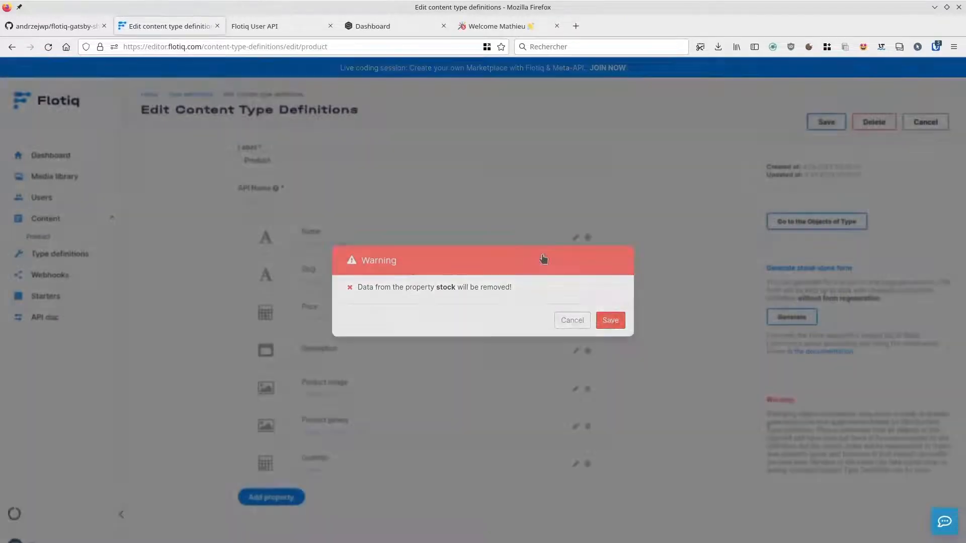
left_click(57, 300)
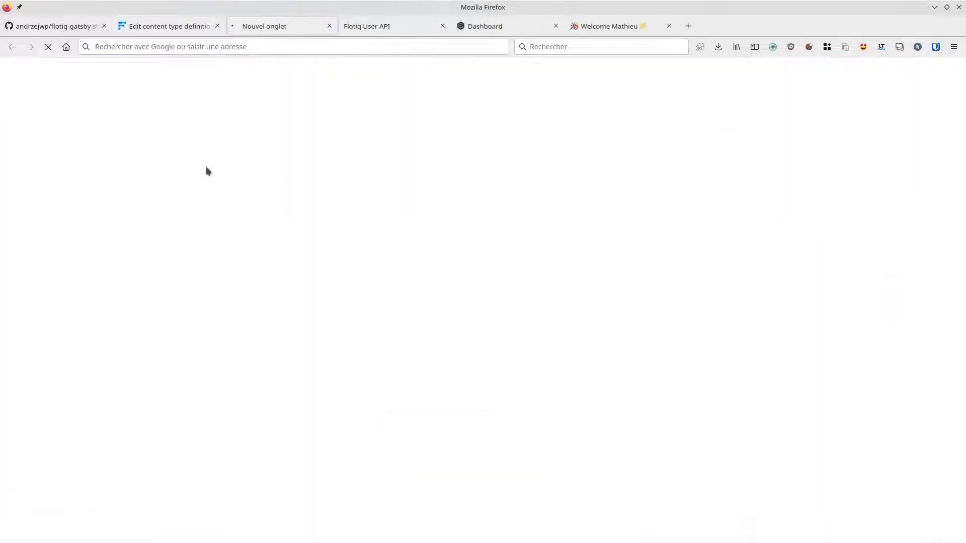
Step: Close the duplicate docs tab, inspect listProduct's expanded 200 response data, then close the docs
middle_click(364, 27)
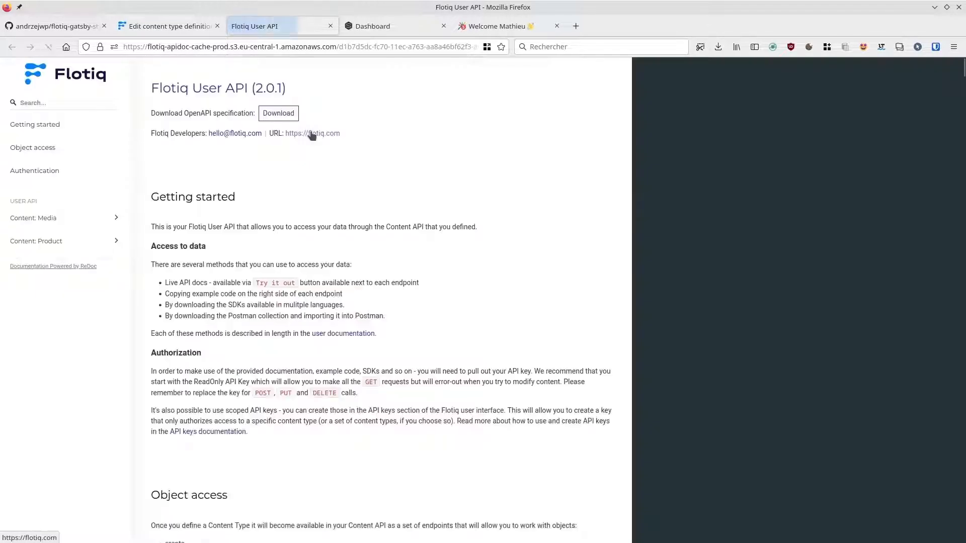
left_click(46, 241)
left_click(80, 288)
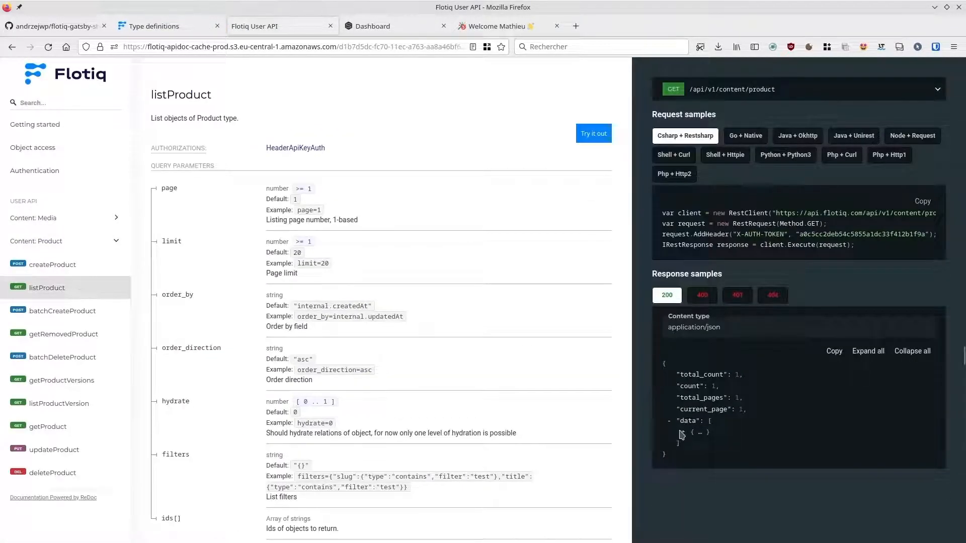
left_click(682, 432)
scroll(841, 417, "down", 3)
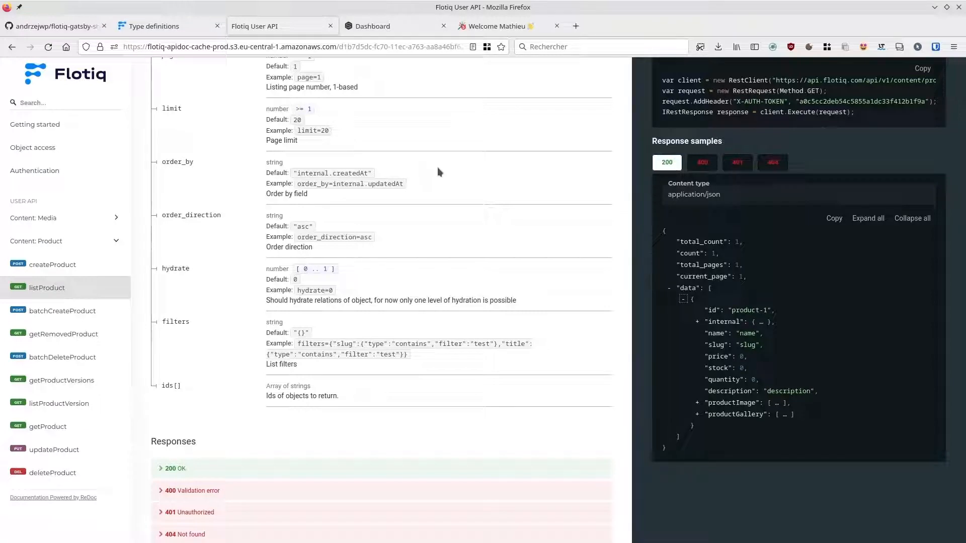
middle_click(283, 30)
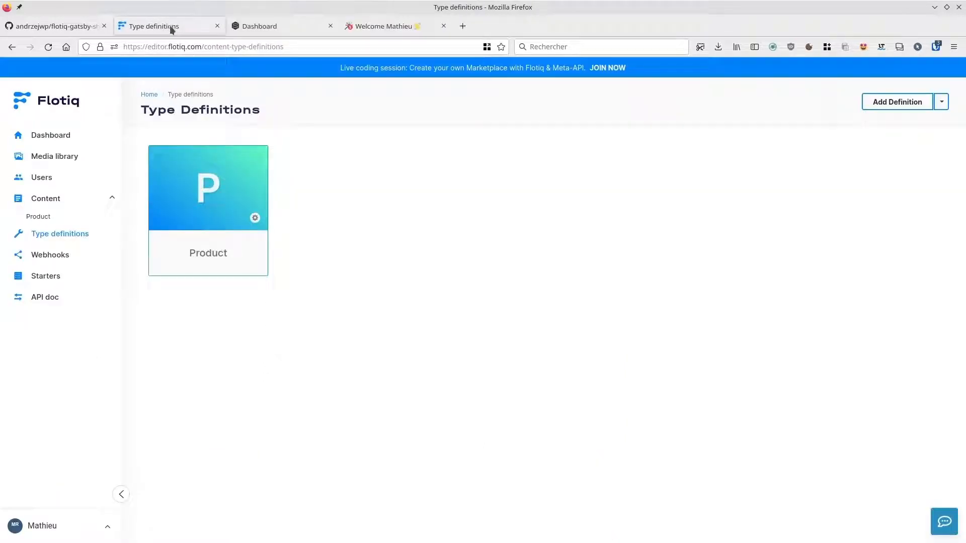
Step: Open the list of Product objects from the sidebar's Content section
left_click(55, 220)
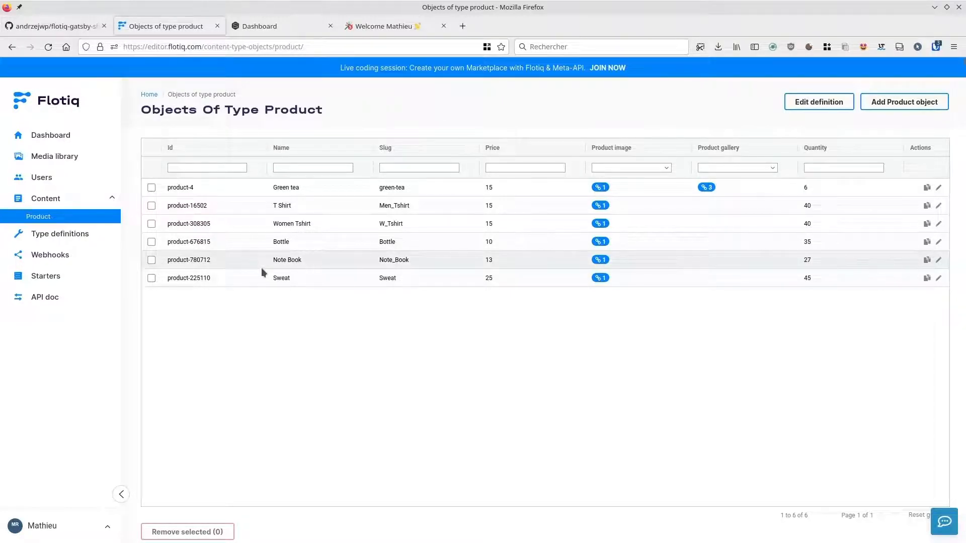
Step: From the starter's README, launch Deploy to Heroku for flotiq-gatsby-shop-1
left_click(69, 28)
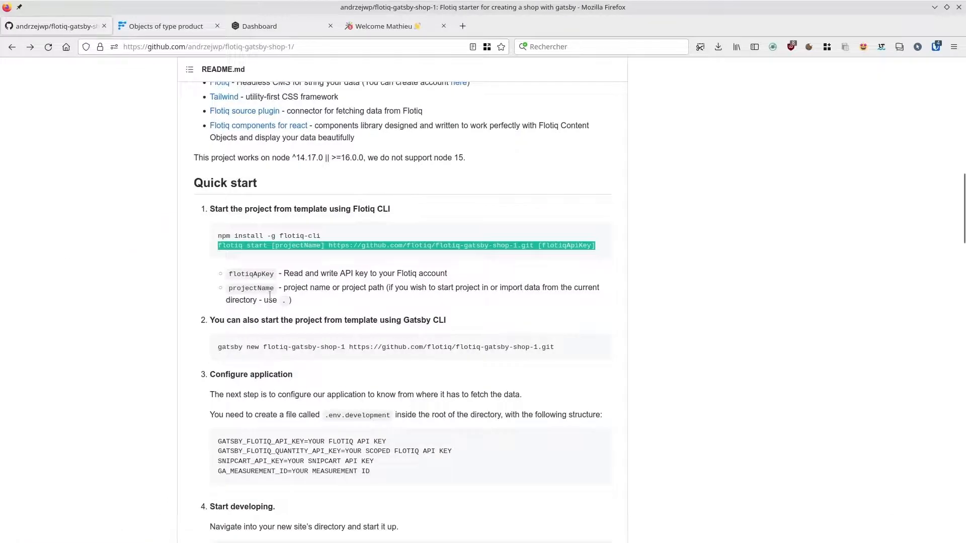
scroll(270, 296, "down", 15)
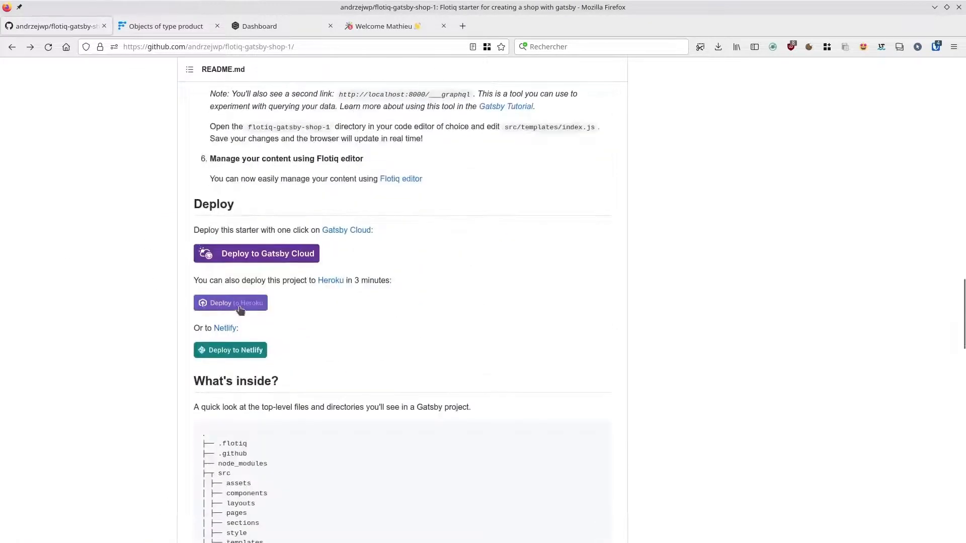
left_click(245, 307)
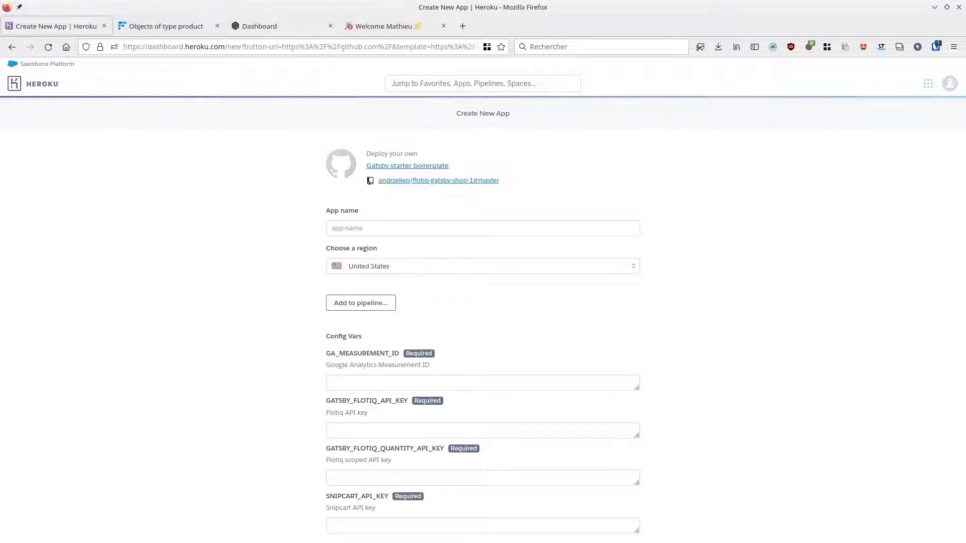
Step: Name the Heroku app flotiq-ecommerce-demo in the Europe region, then return to Flotiq's product list
left_click(365, 230)
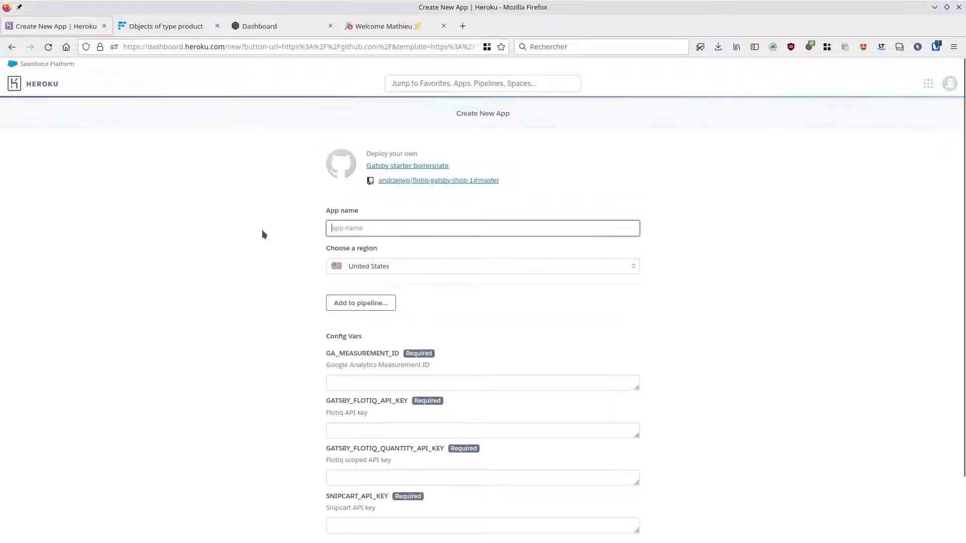
type("flotiq-ecommerce-demo")
left_click(403, 279)
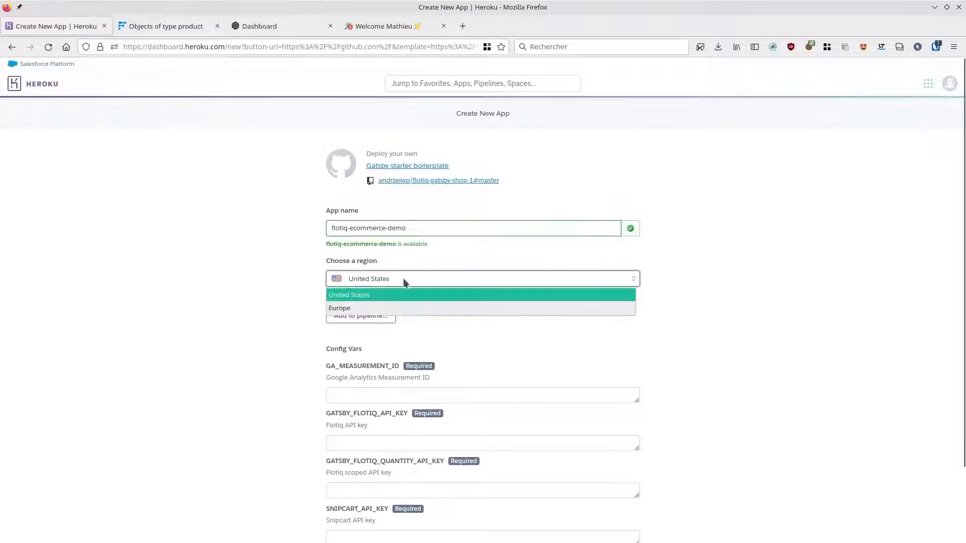
left_click(349, 309)
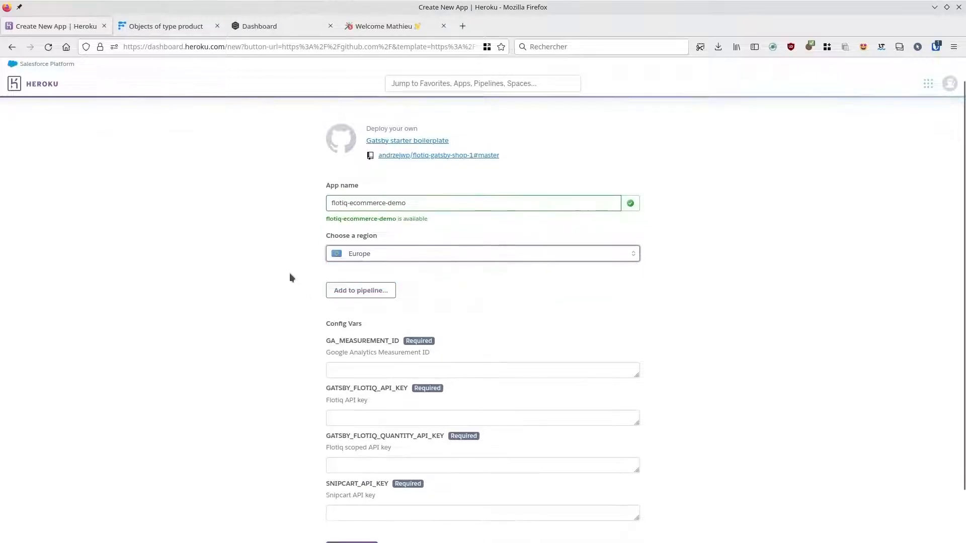
scroll(284, 272, "down", 3)
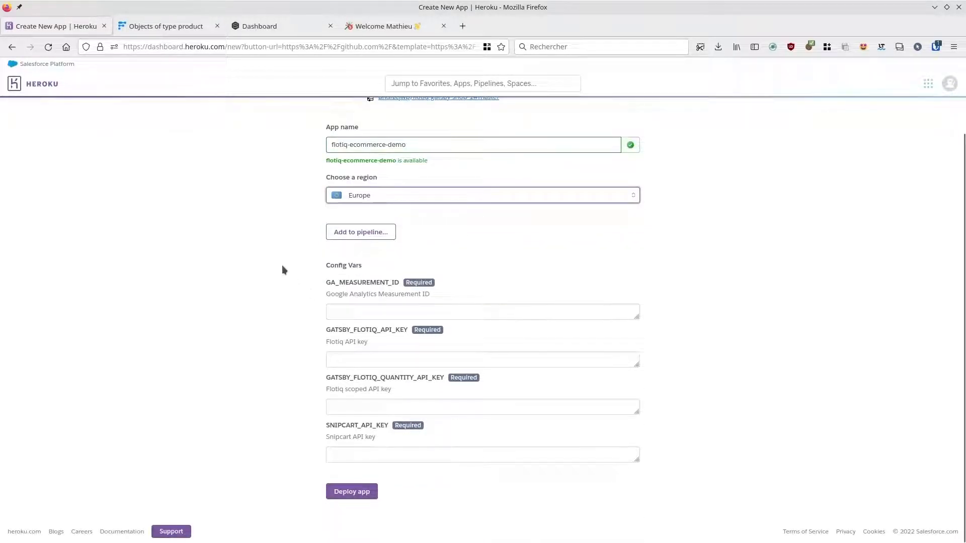
left_click(324, 268)
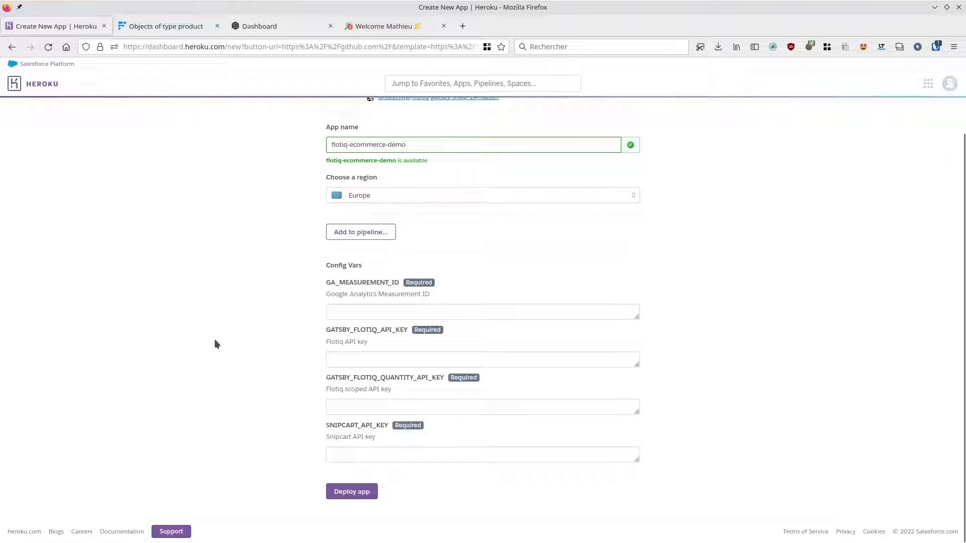
left_click(176, 25)
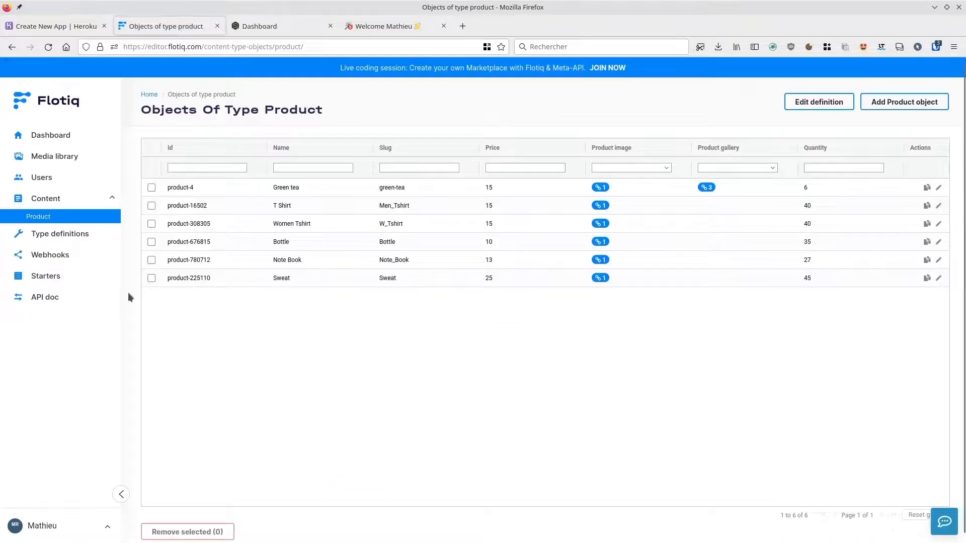
Step: Open Flotiq's API Keys page and review the Meta API Update Quantity and Product quantity check keys
left_click(94, 529)
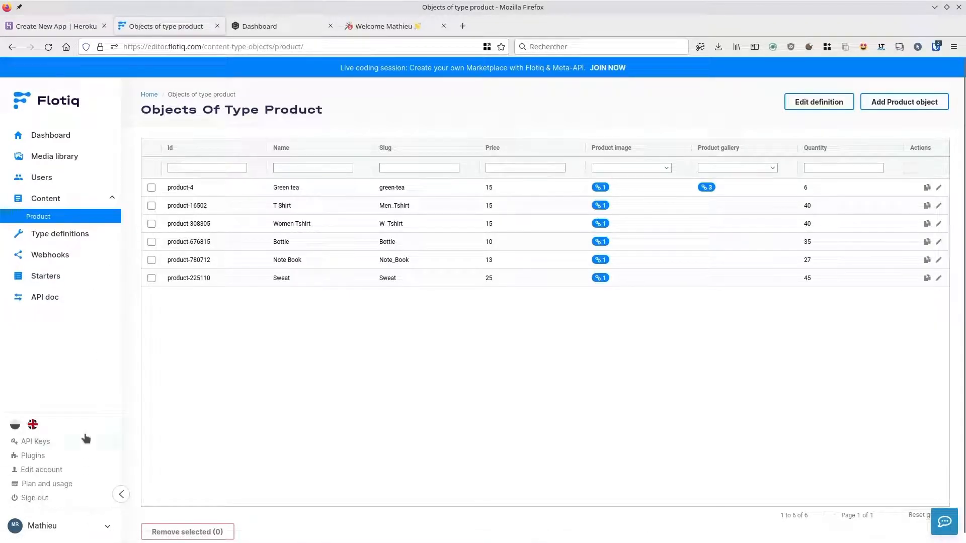
left_click(46, 447)
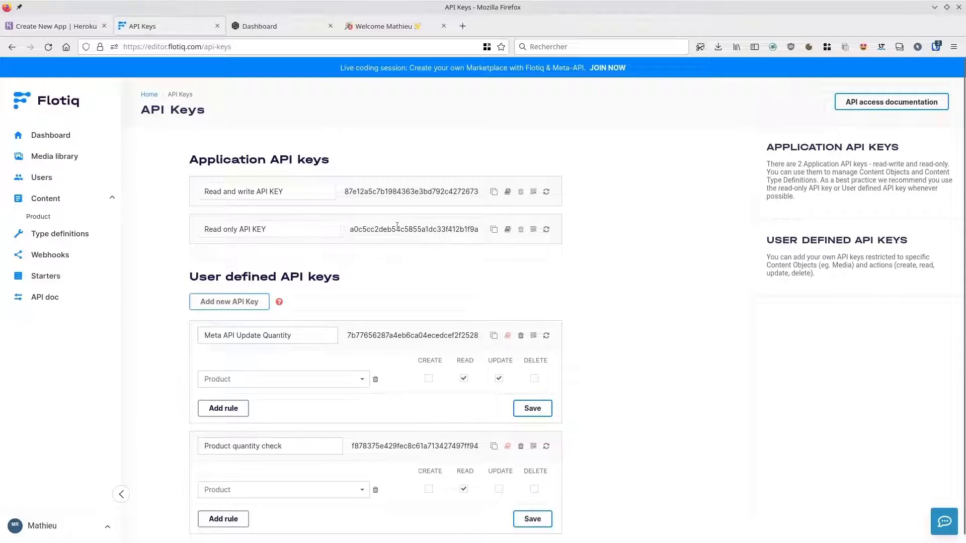
scroll(387, 240, "down", 1)
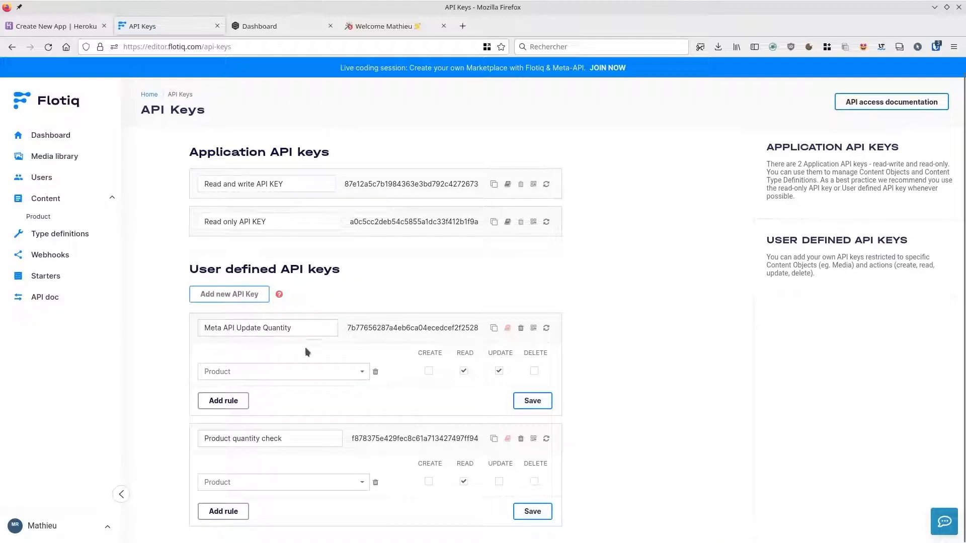
left_click(55, 26)
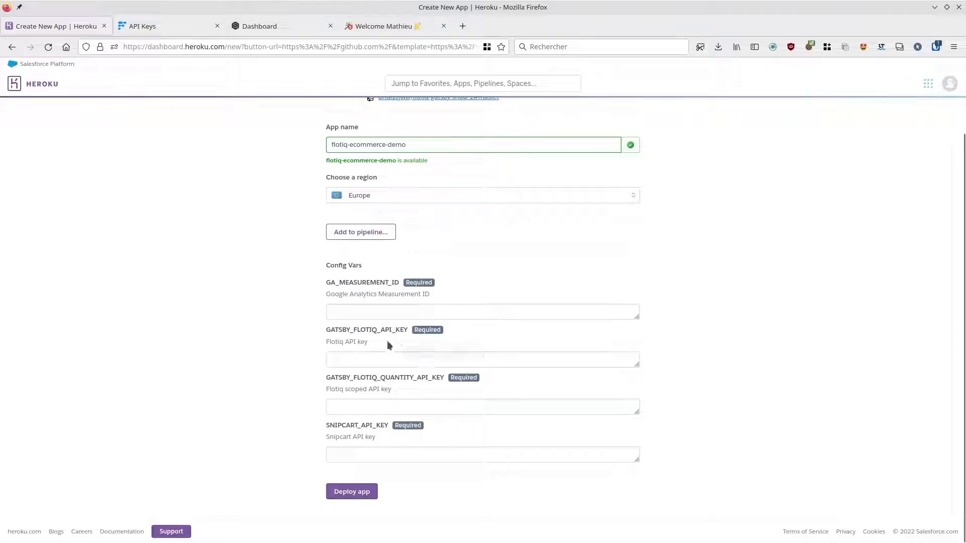
Step: Copy Flotiq's read-only API key into Heroku's GATSBY_FLOTIQ_API_KEY config var
left_click(173, 29)
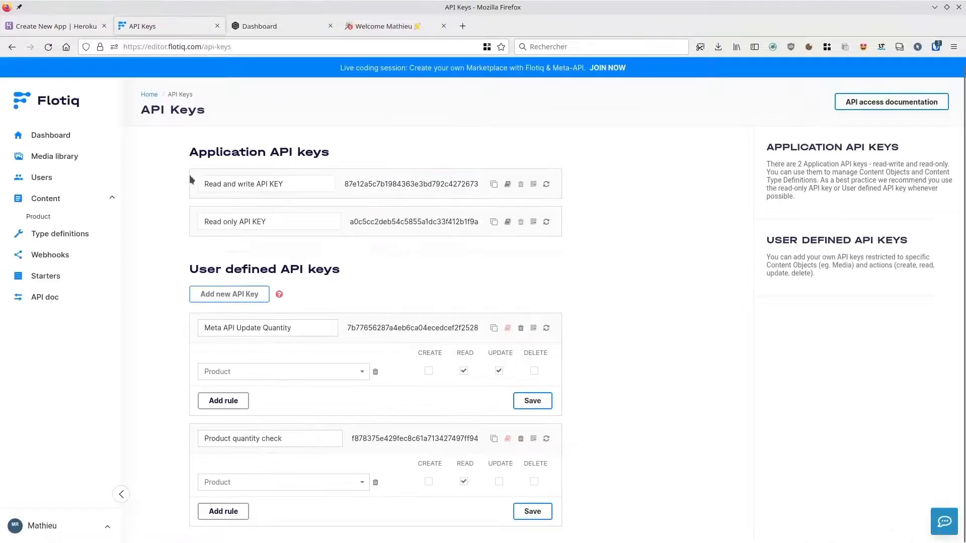
left_click(495, 223)
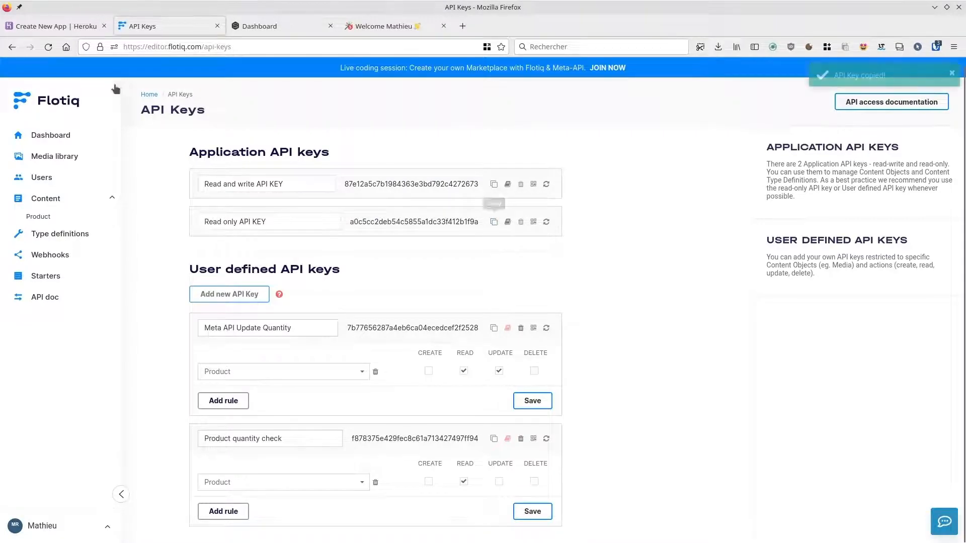
left_click(43, 28)
left_click(377, 361)
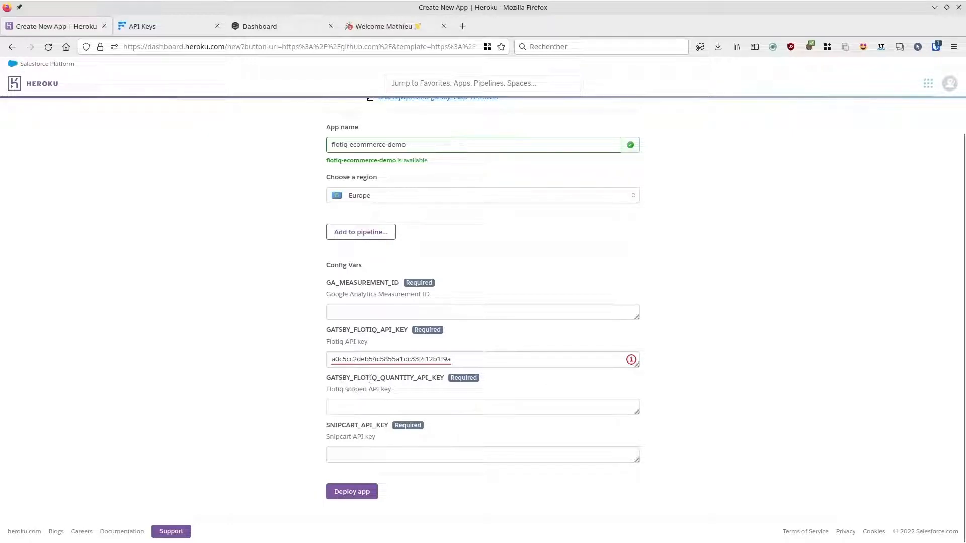
Step: Restrict the Product quantity check key to Product and paste it into GATSBY_FLOTIQ_QUANTITY_API_KEY
left_click(187, 23)
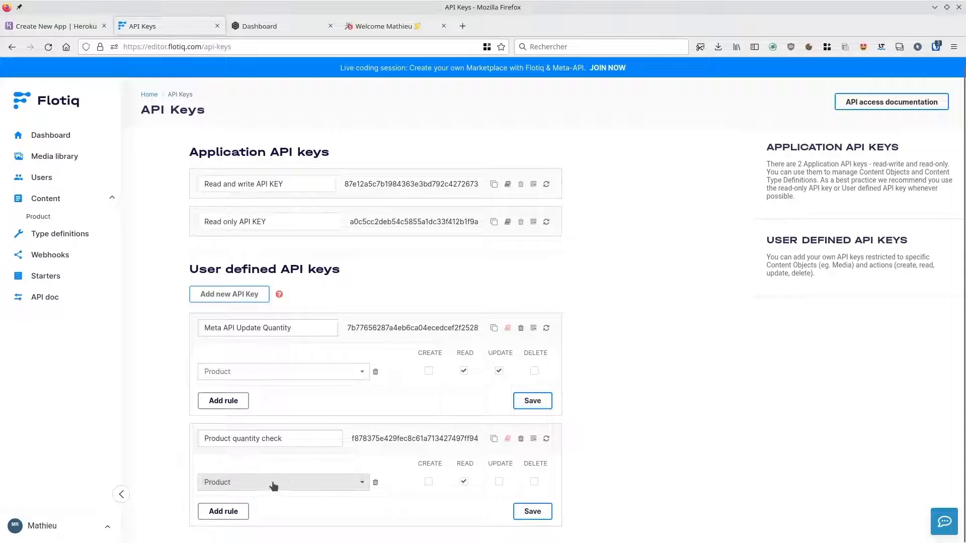
left_click(291, 483)
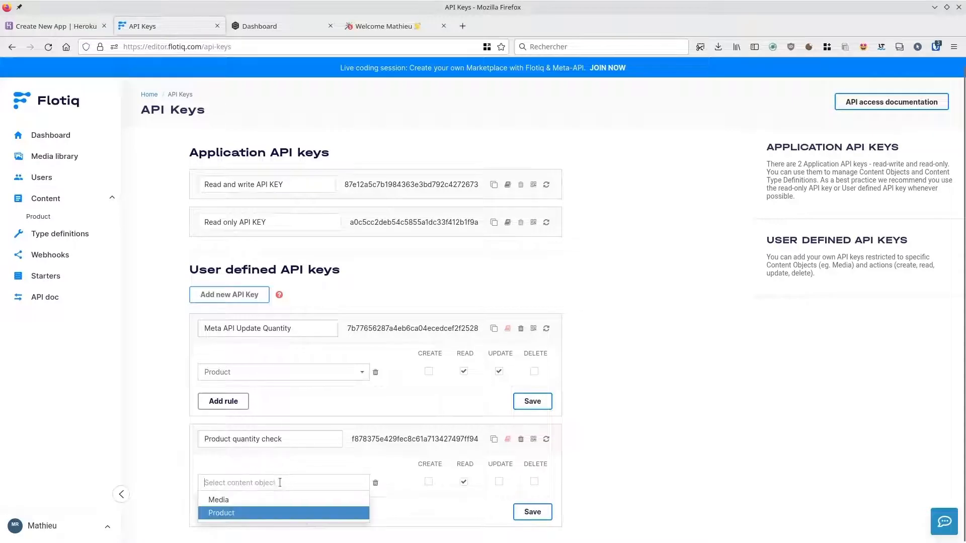
left_click(232, 513)
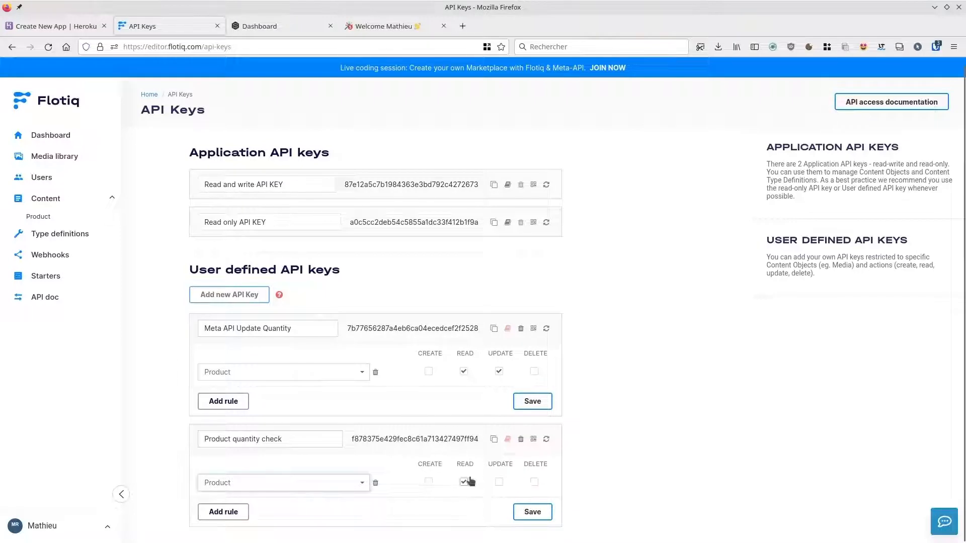
left_click(493, 439)
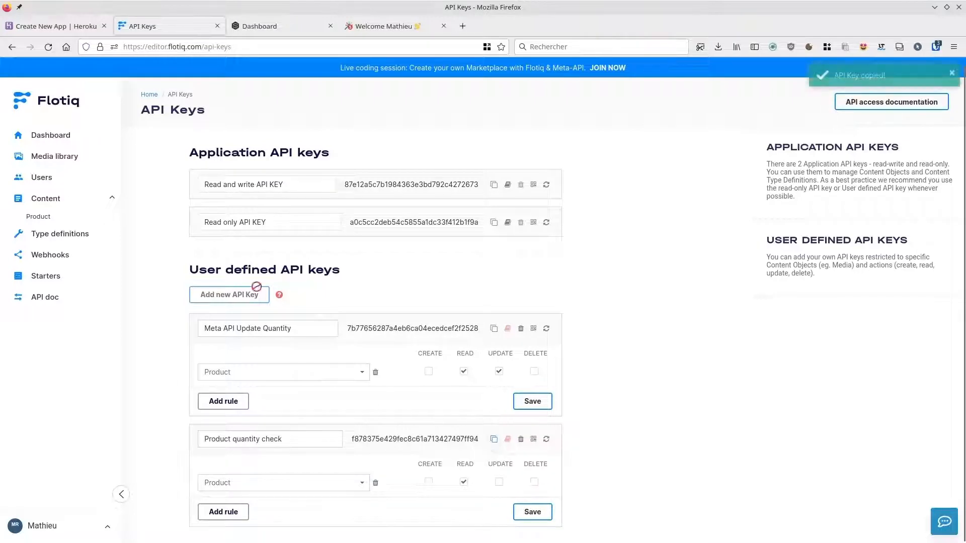
left_click(69, 25)
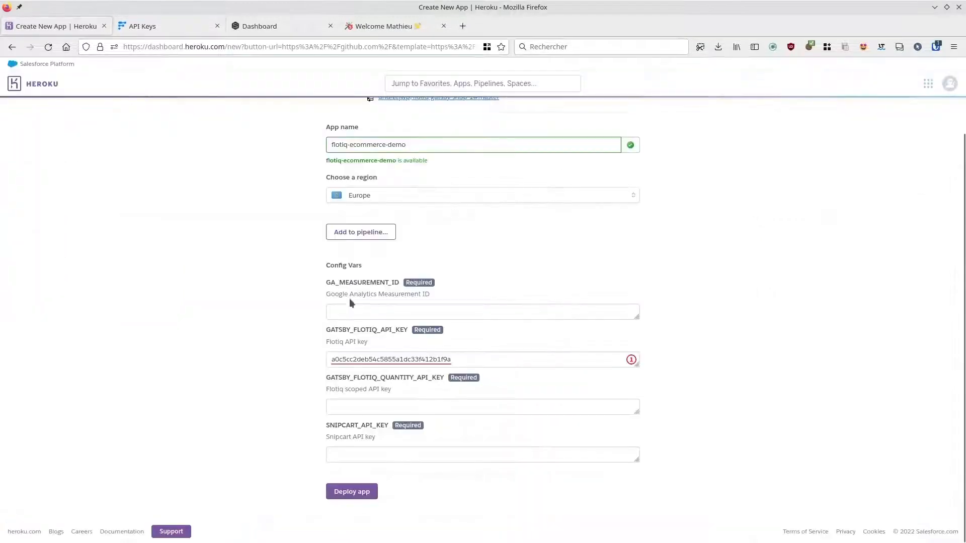
left_click(374, 406)
key("ctrl+v")
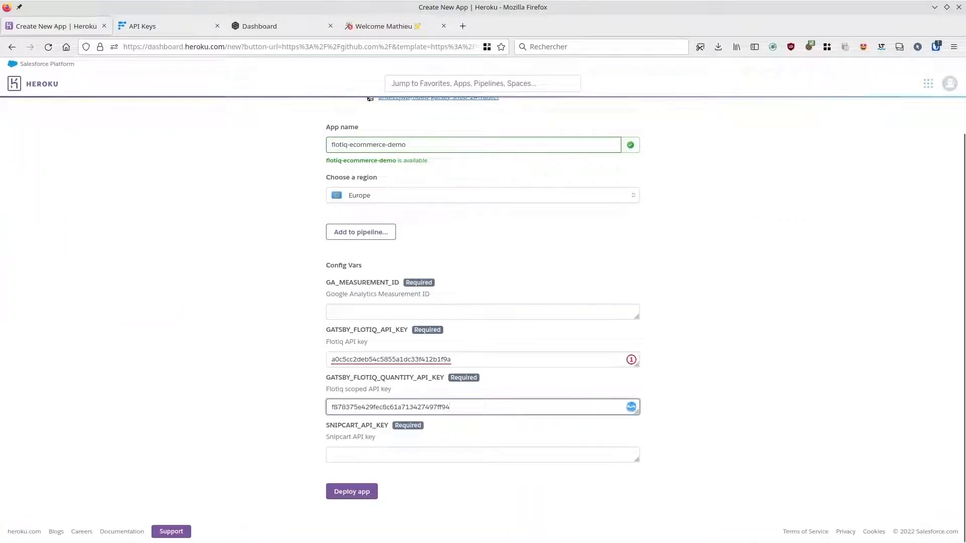
Step: Paste the Snipcart API key and set GA_MEASUREMENT_ID to 'test'
key("alt+Tab")
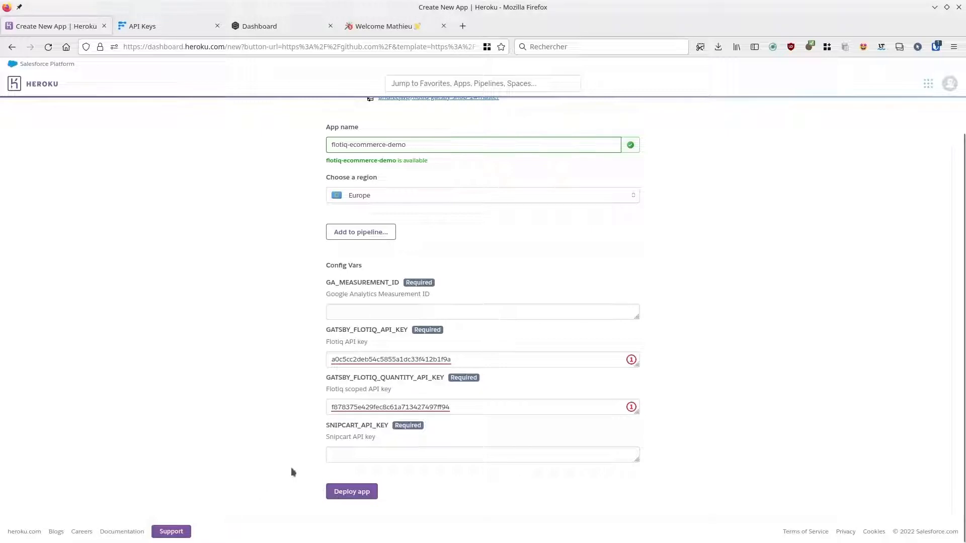
left_click(455, 454)
key("ctrl+v")
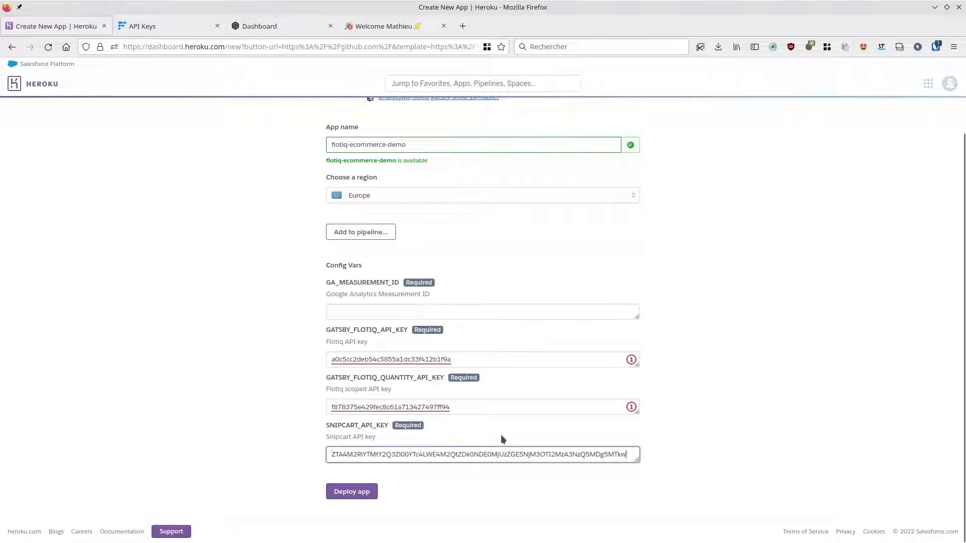
left_click(398, 311)
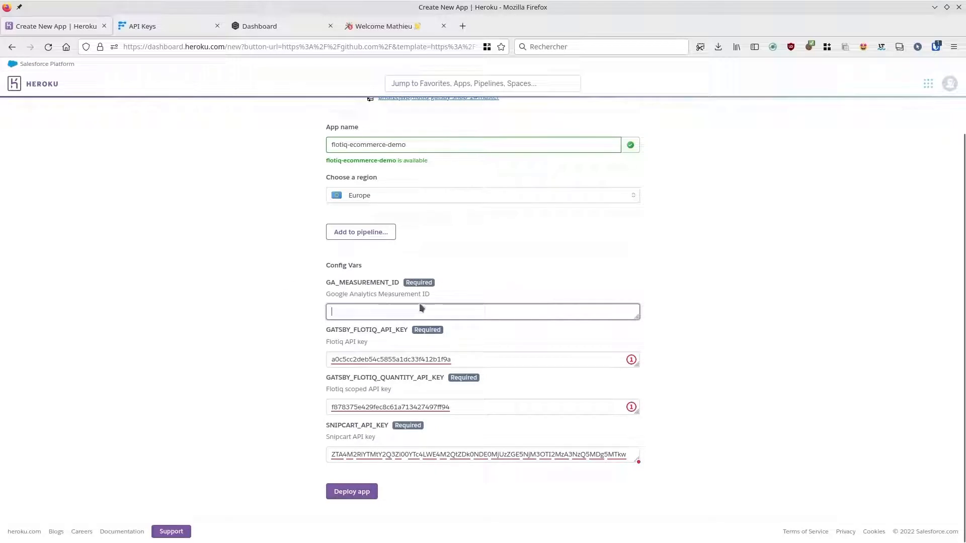
type("test")
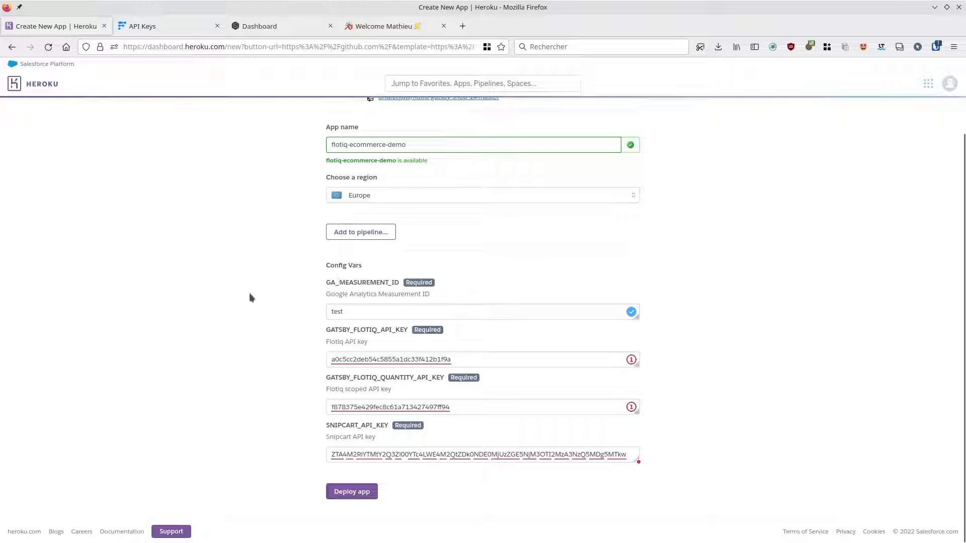
Step: Deploy the flotiq-ecommerce-demo app on Heroku and watch the build log start
left_click(364, 496)
scroll(737, 293, "down", 3)
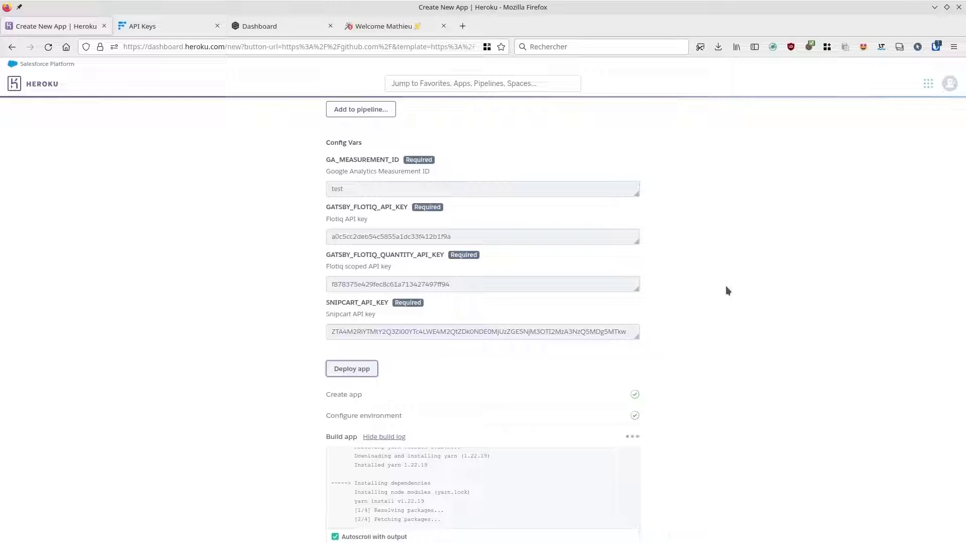
left_click(190, 27)
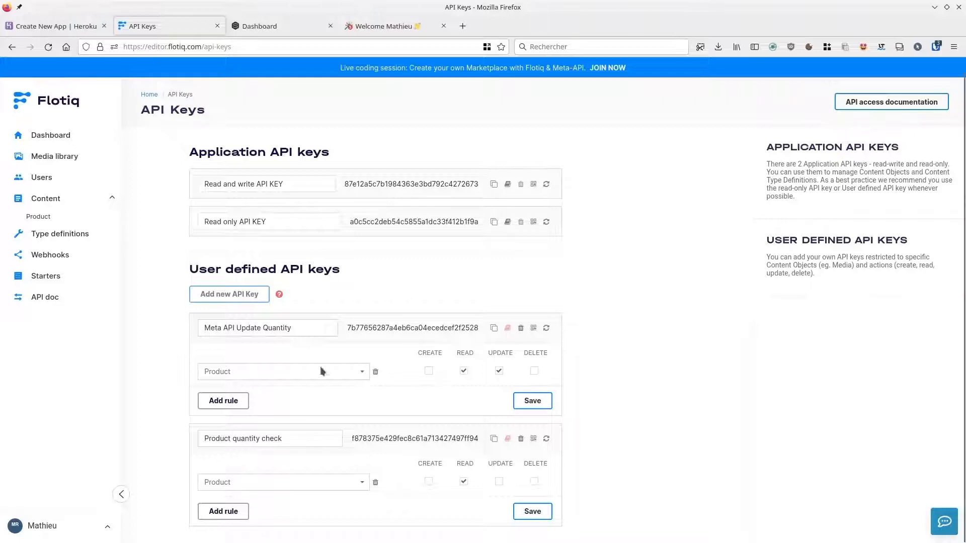
Step: Return to Heroku and confirm flotiq-ecommerce-demo finished deploying successfully
key("ctrl+Page_Up")
scroll(280, 239, "down", 3)
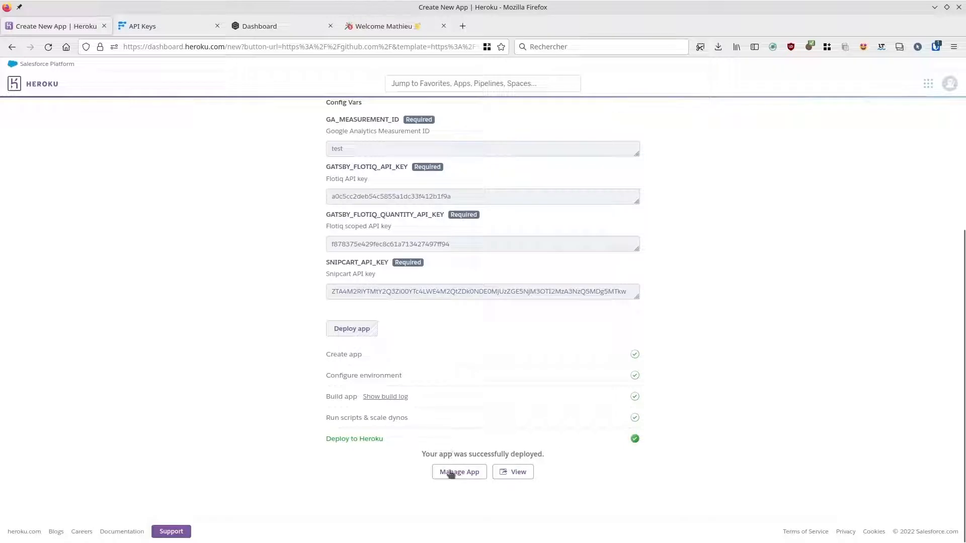
Step: Open the deployed velocity shop, browse the Note Book product, then open the $10 Bottle page
left_click(516, 476)
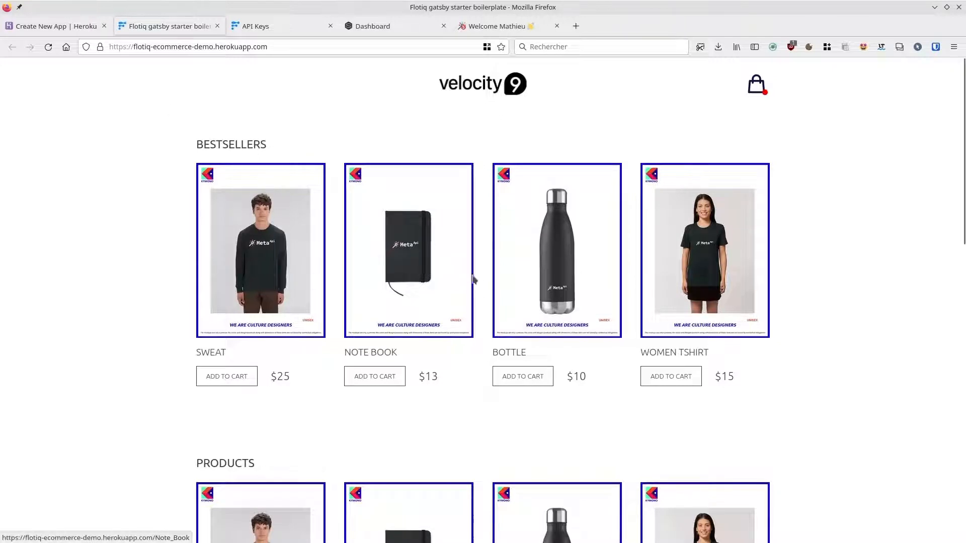
left_click(431, 251)
scroll(508, 182, "down", 8)
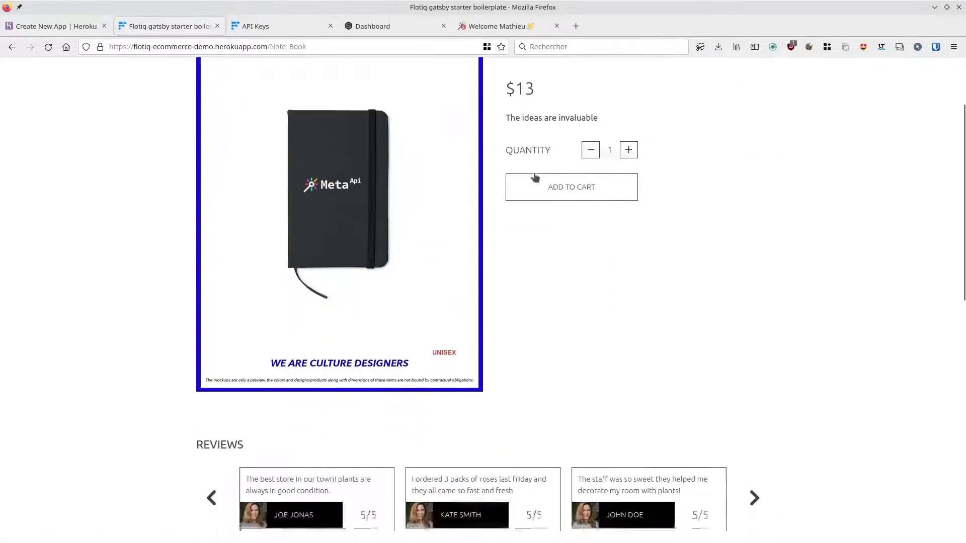
scroll(572, 192, "down", 4)
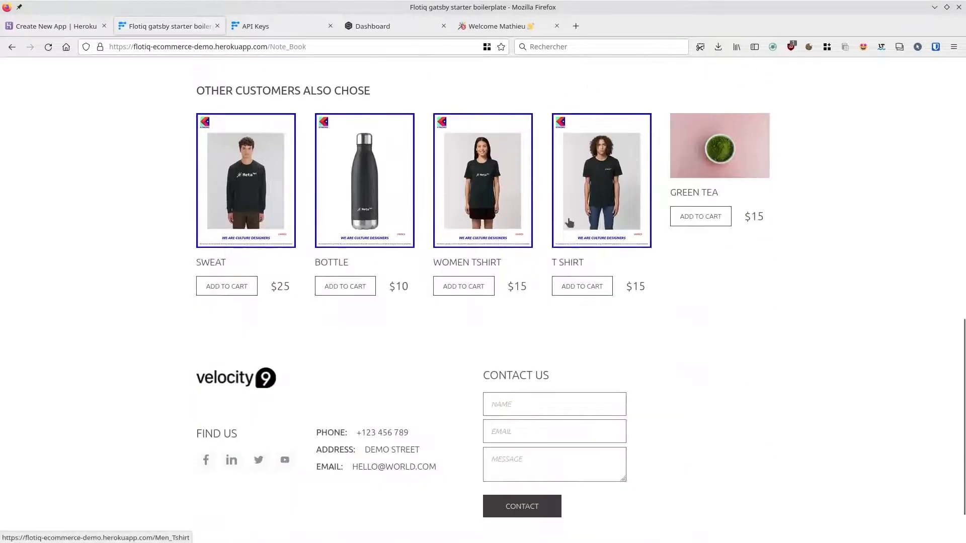
scroll(699, 331, "up", 7)
scroll(393, 286, "down", 3)
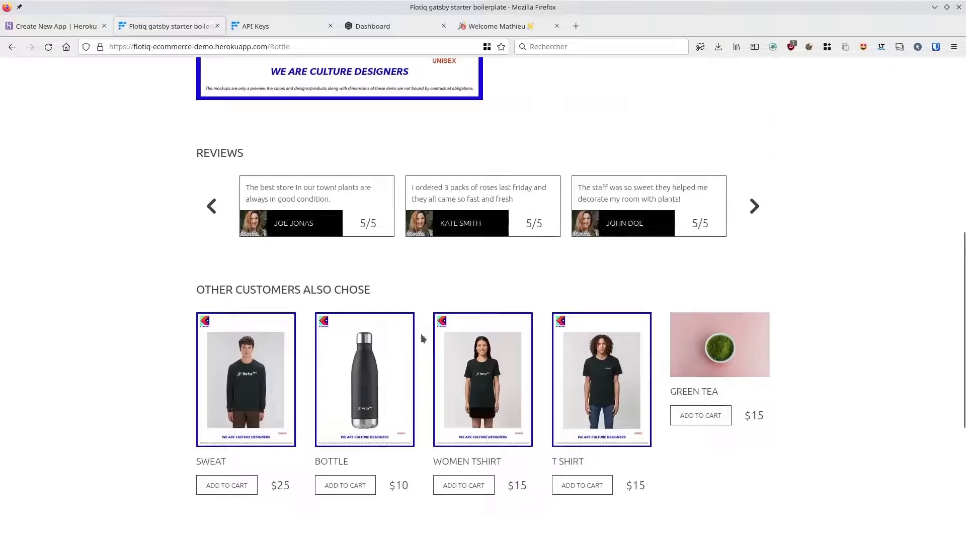
left_click(405, 322)
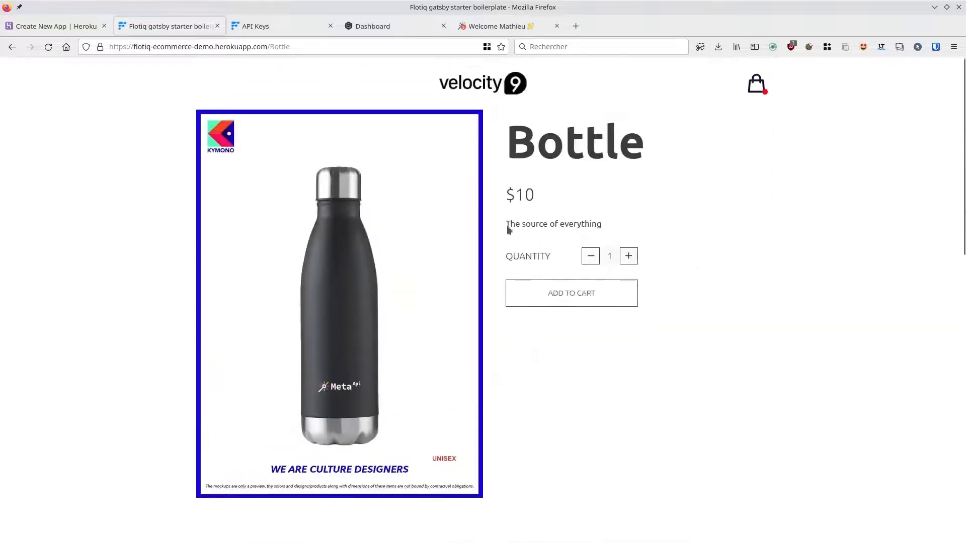
Step: Add one Bottle to the Snipcart cart for a $10.00 total
left_click(572, 297)
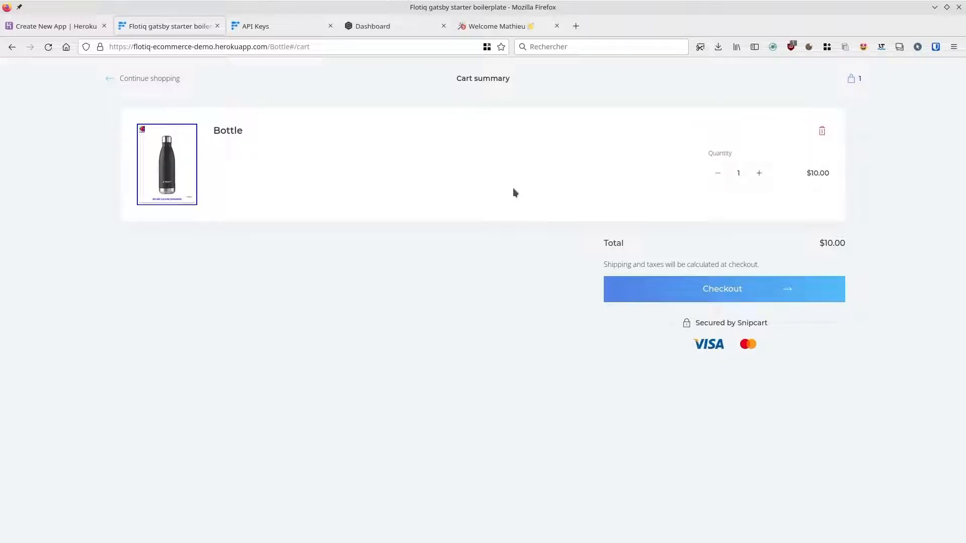
left_click(392, 27)
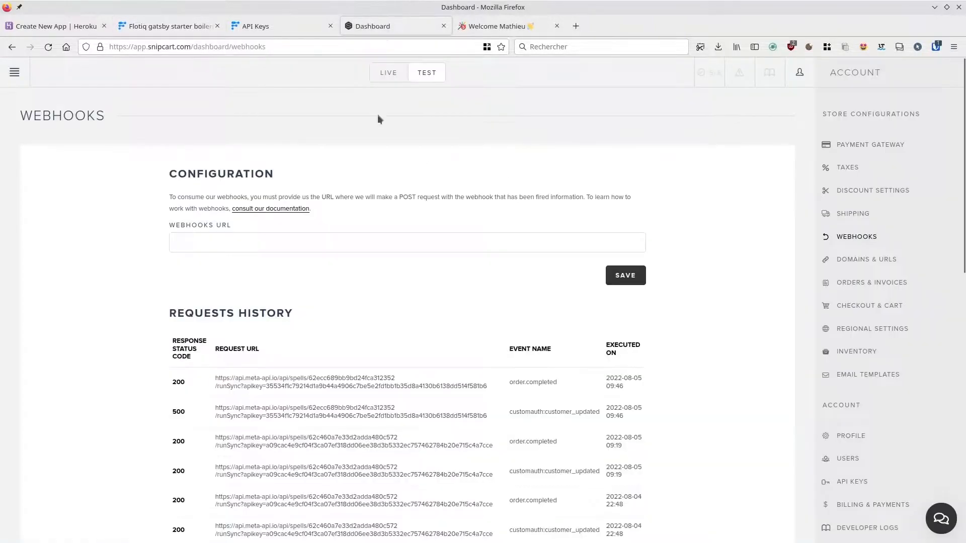
left_click(14, 72)
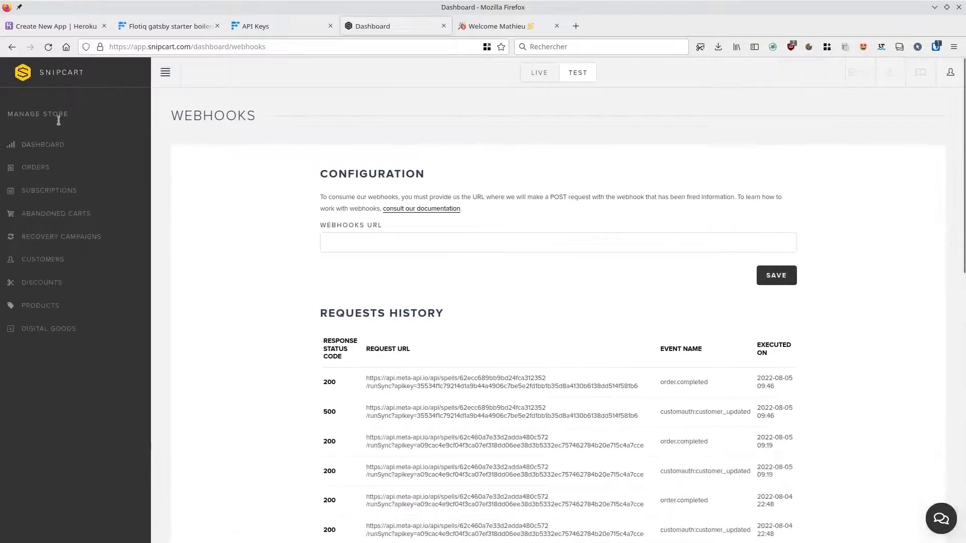
left_click(44, 147)
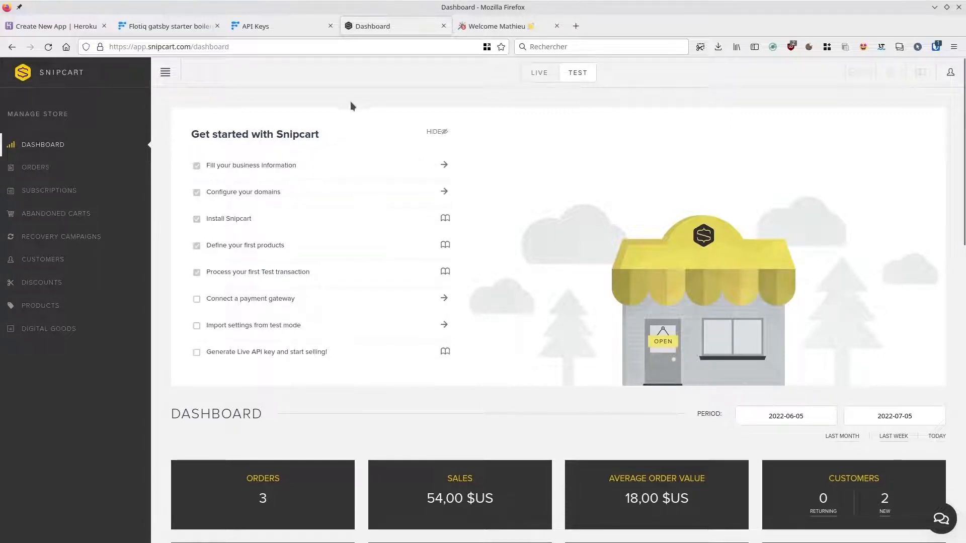
left_click(195, 32)
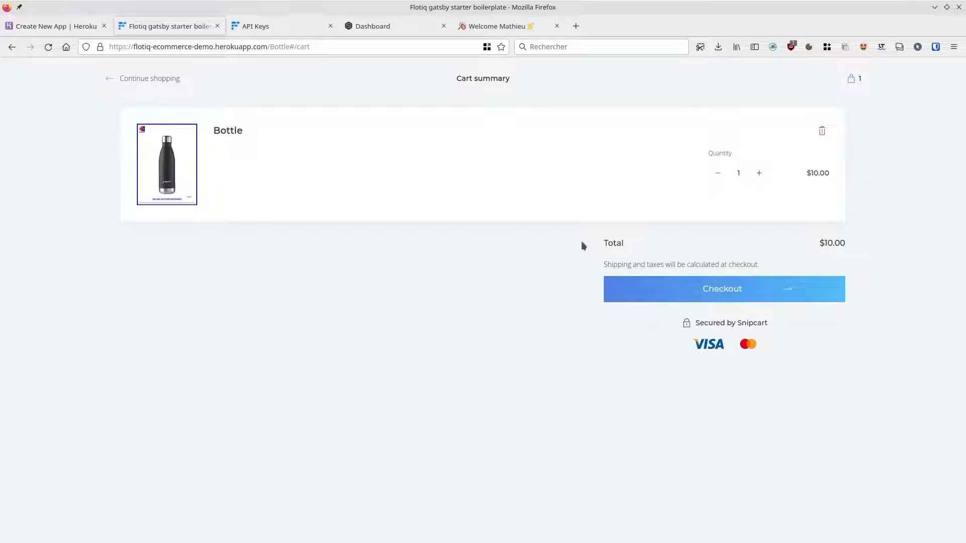
Step: Check out with a test name, a test e-mail and a suggested Paris billing address
left_click(710, 298)
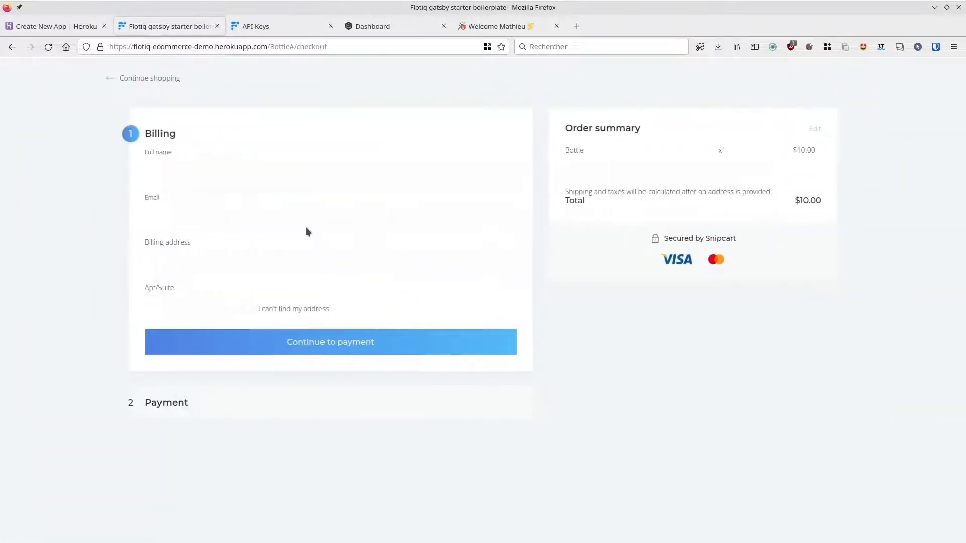
left_click(208, 172)
type("test")
key("Tab")
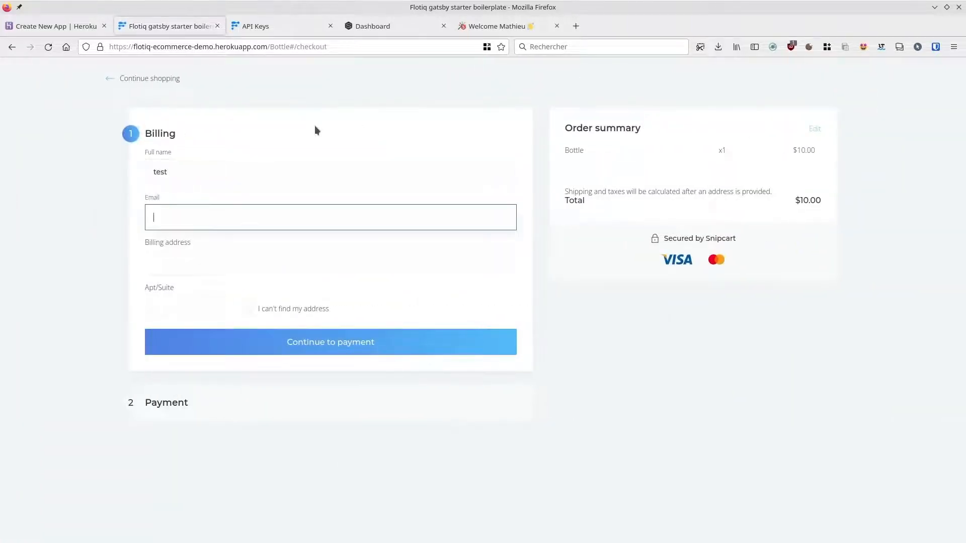
type("test")
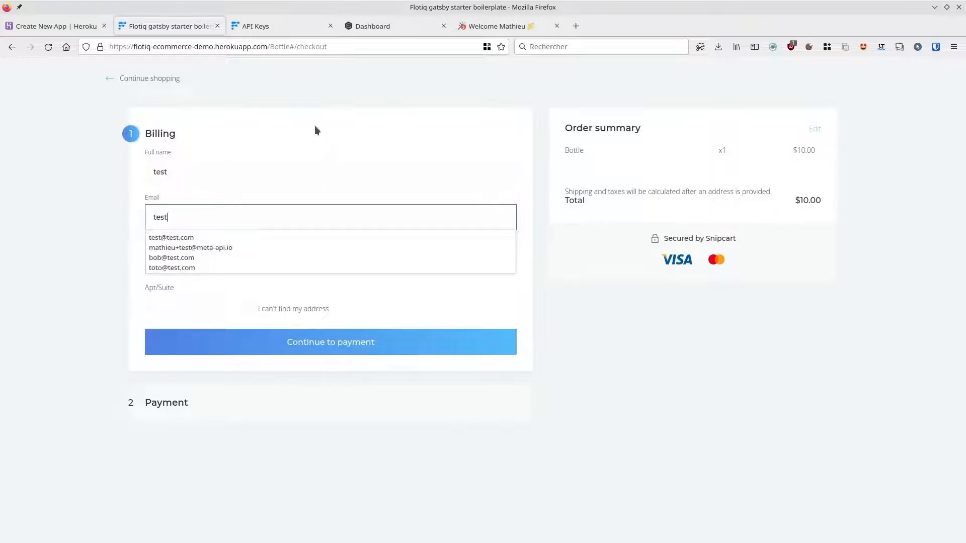
type("@test.com")
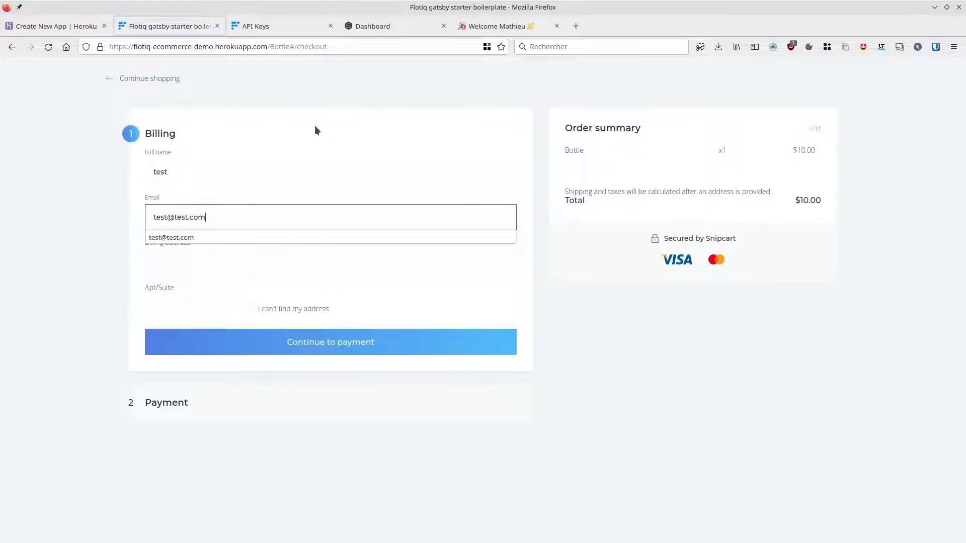
key("Tab")
type("pari")
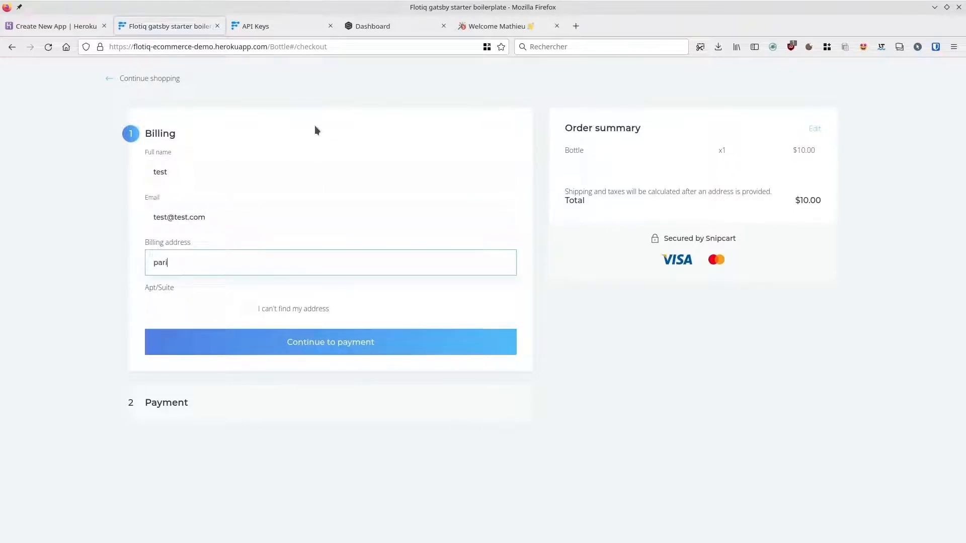
type("s, france")
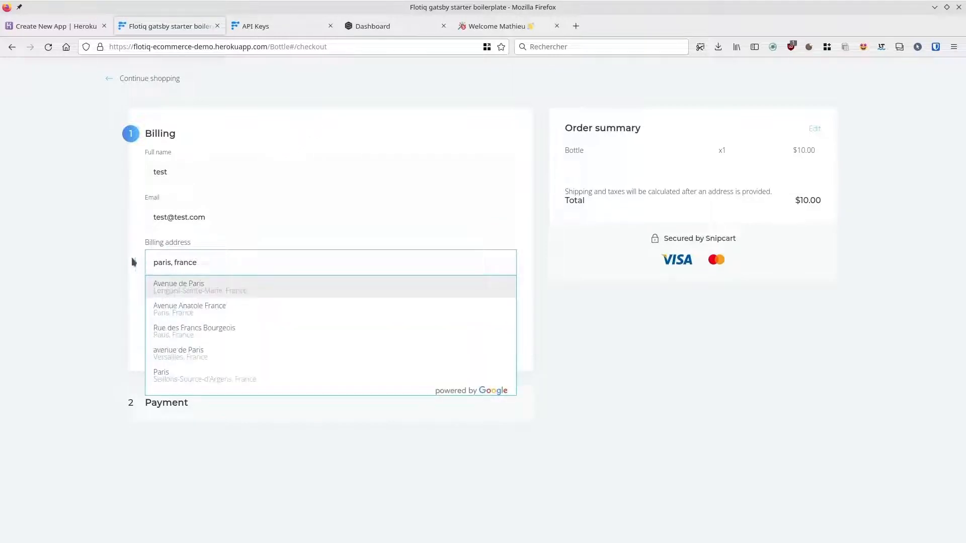
left_click(207, 283)
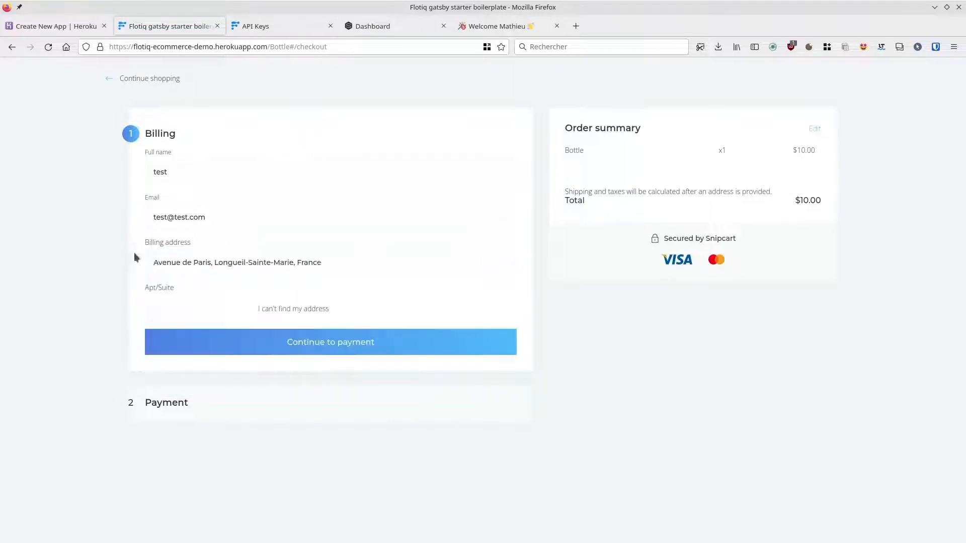
left_click(196, 347)
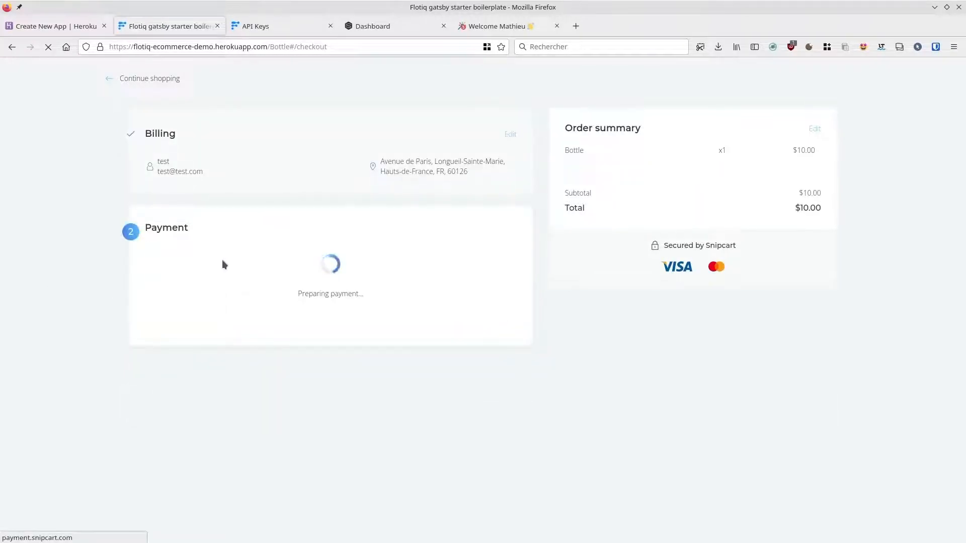
left_click(218, 306)
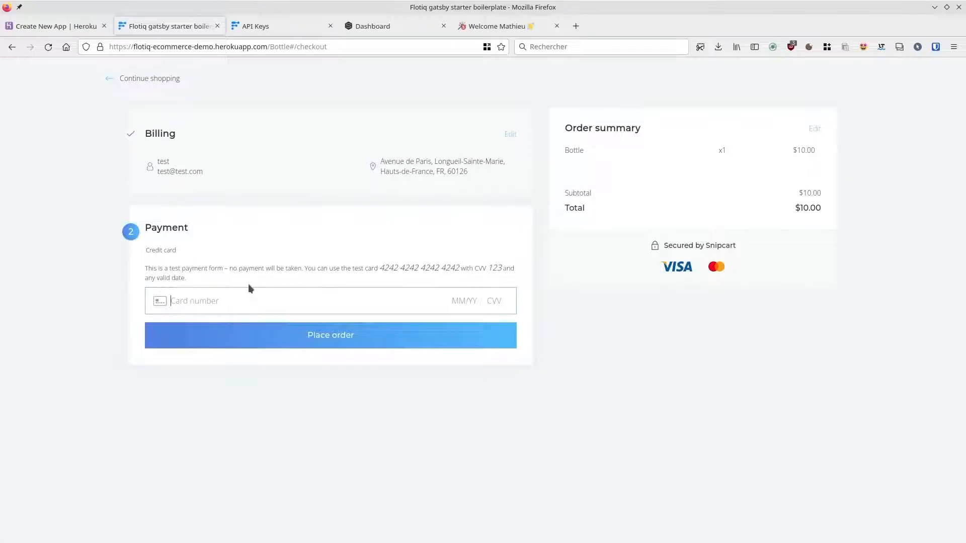
type("4242 4242 4242 4242")
left_click(467, 305)
type("01/")
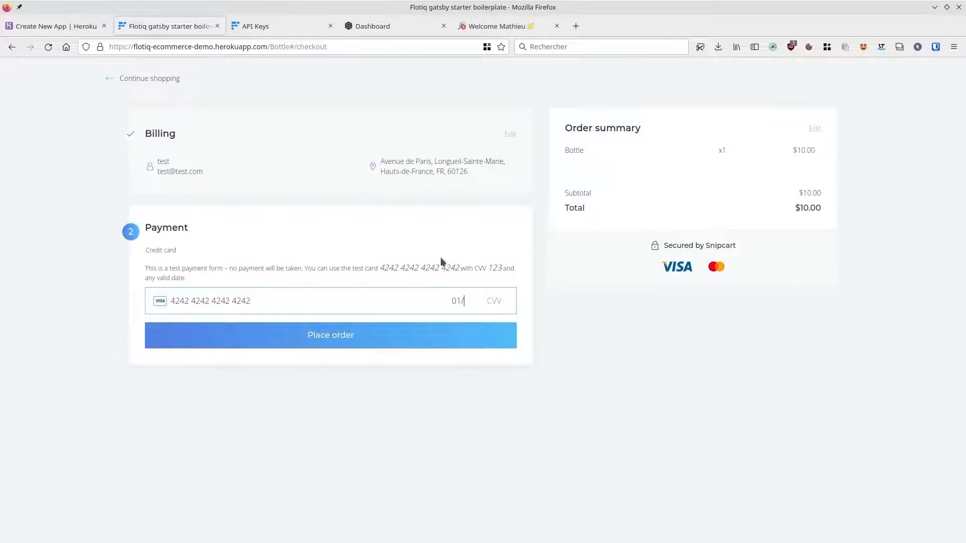
type("25 ")
type("123")
left_click(387, 333)
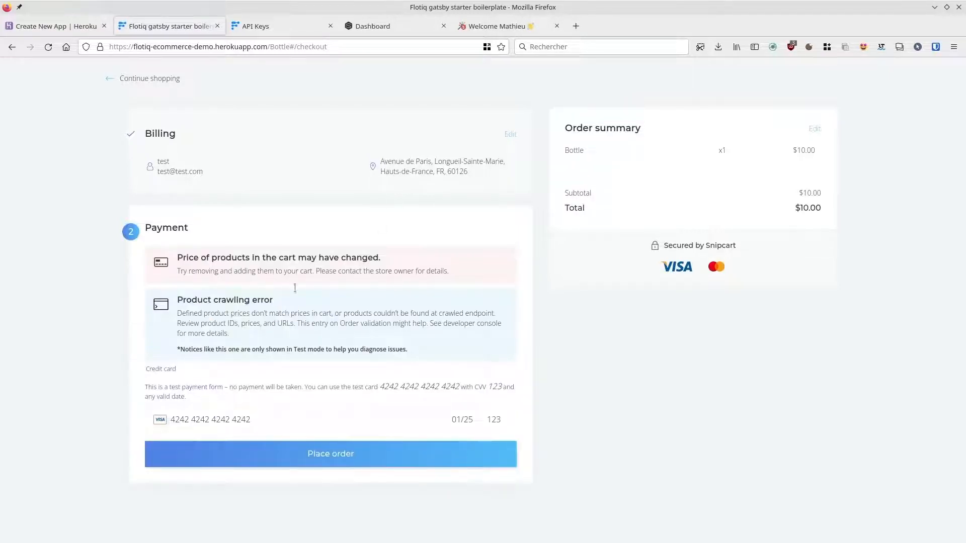
left_click(319, 455)
left_click(123, 79)
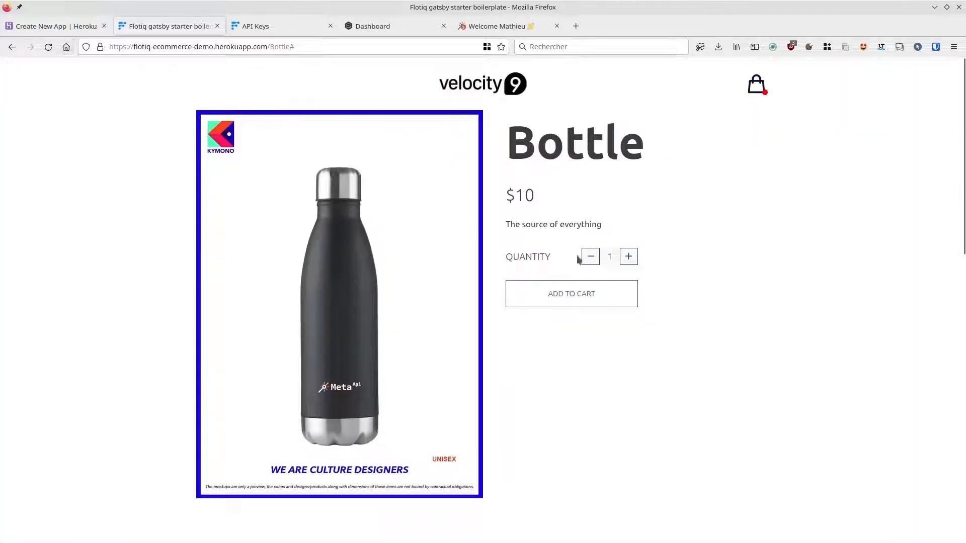
left_click(610, 300)
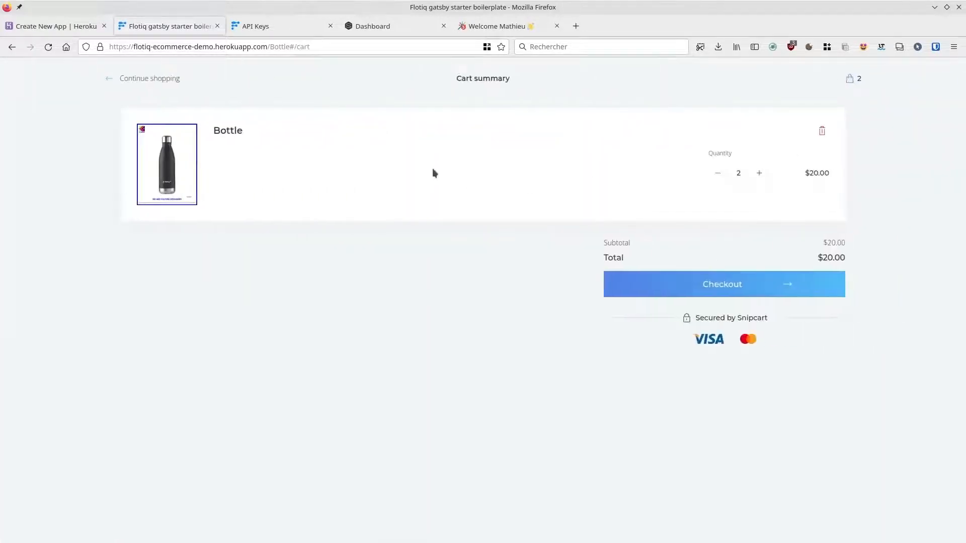
left_click(713, 174)
left_click(717, 287)
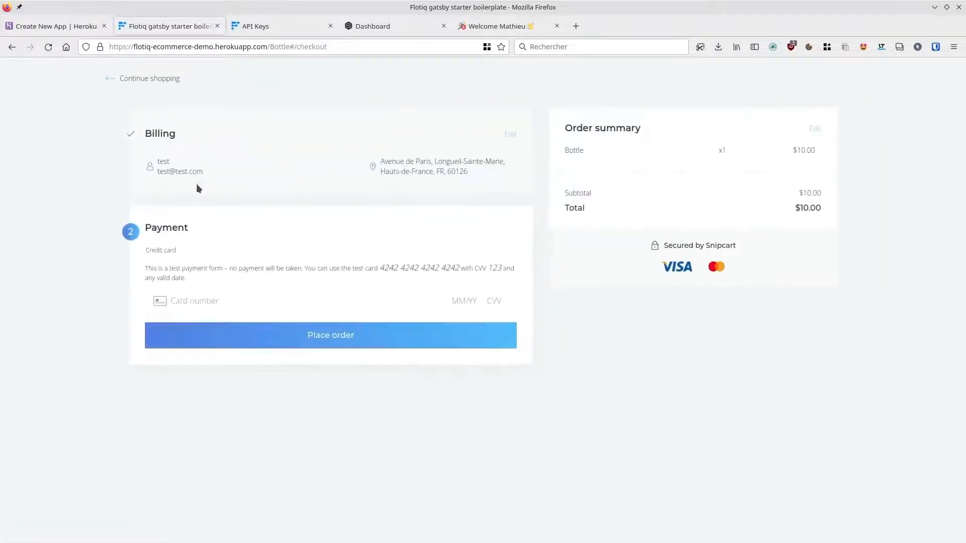
left_click(246, 301)
type("4")
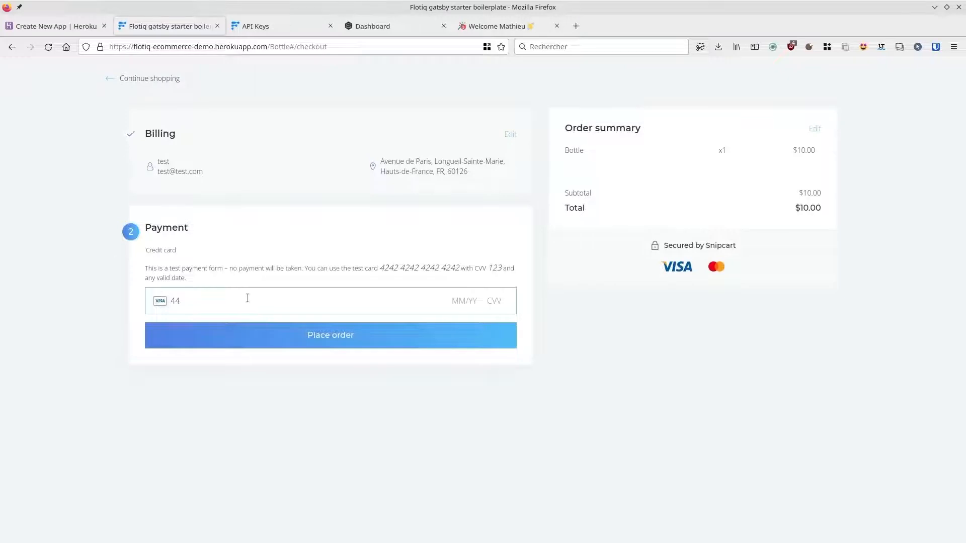
type("242 4242 4242 4242 01/25 123")
left_click(248, 330)
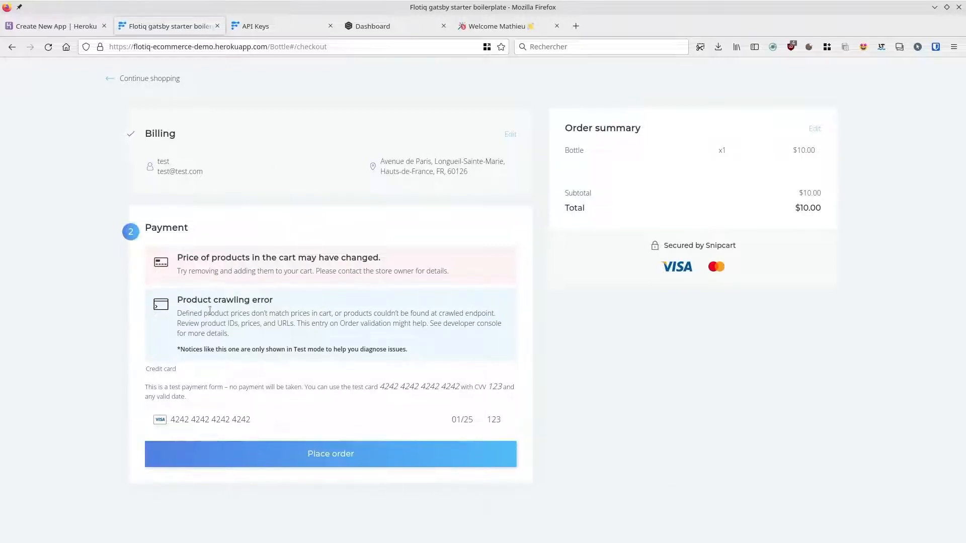
left_click_drag(221, 313, 297, 313)
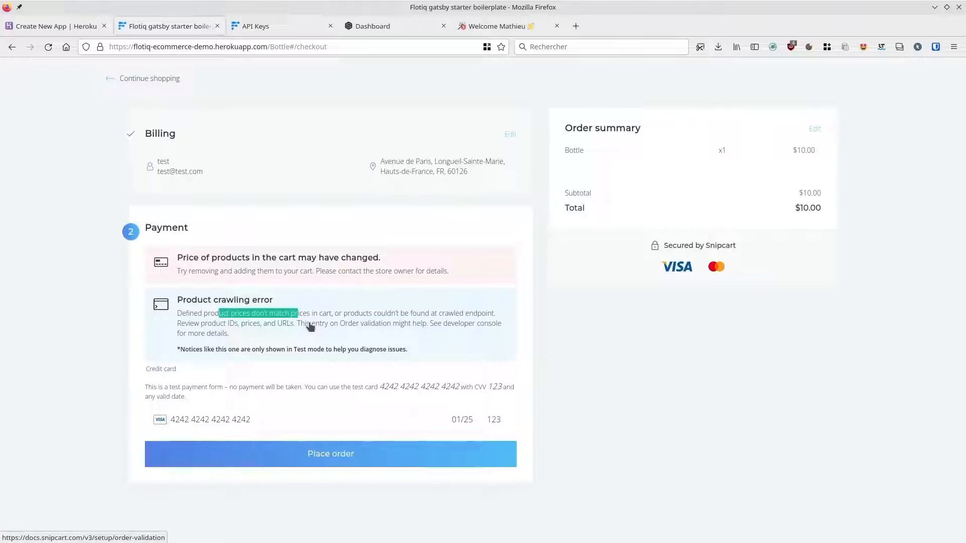
Step: Return to the shop home and add Green tea to the cart, proceeding to checkout
left_click(112, 78)
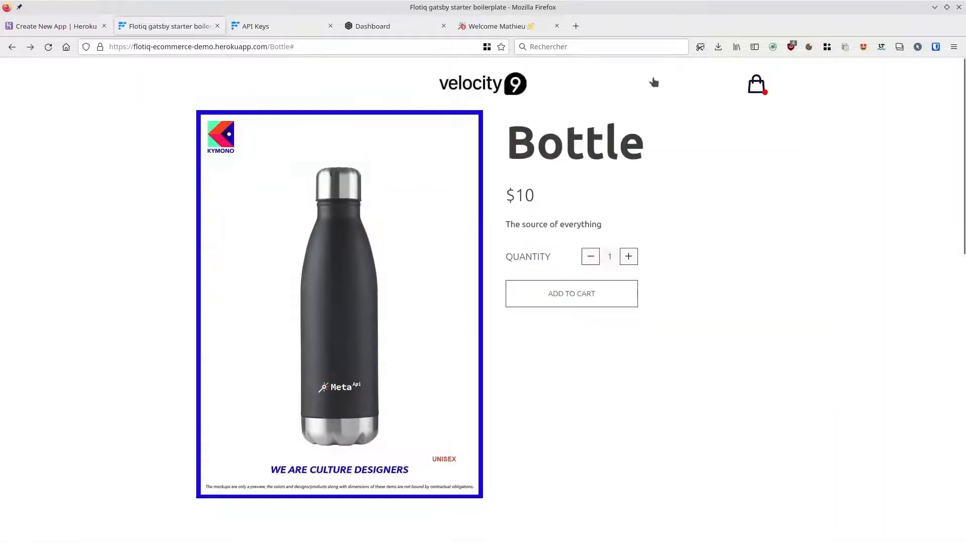
left_click(487, 85)
scroll(497, 272, "down", 6)
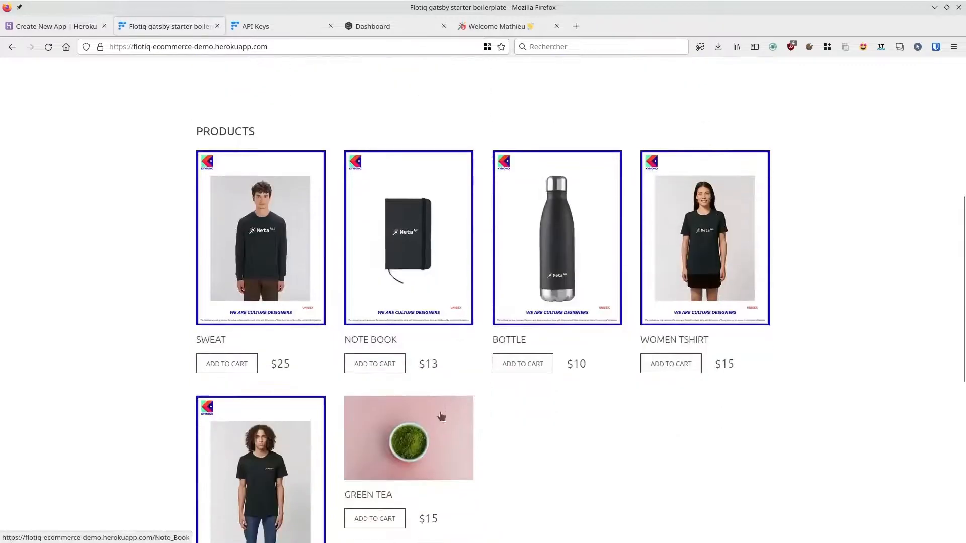
left_click(442, 417)
left_click(563, 448)
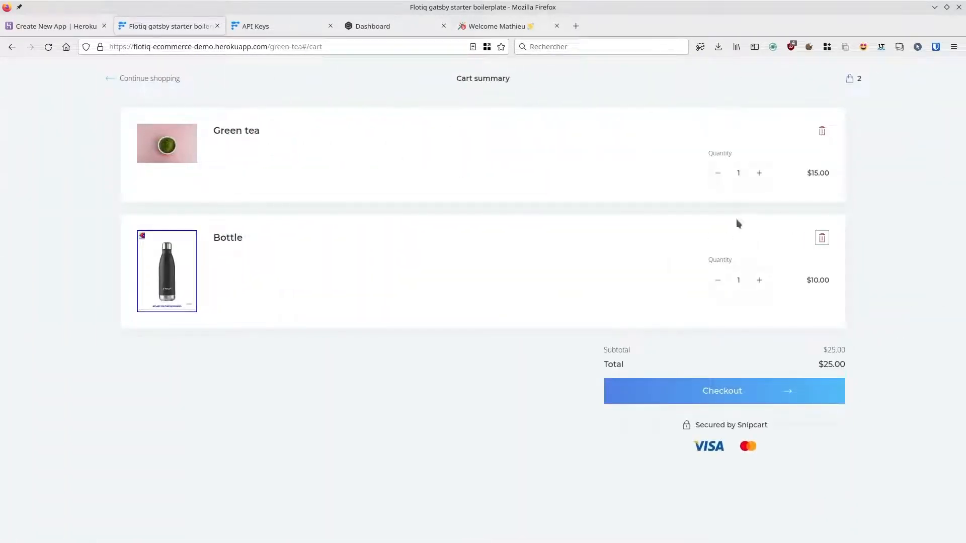
left_click(704, 270)
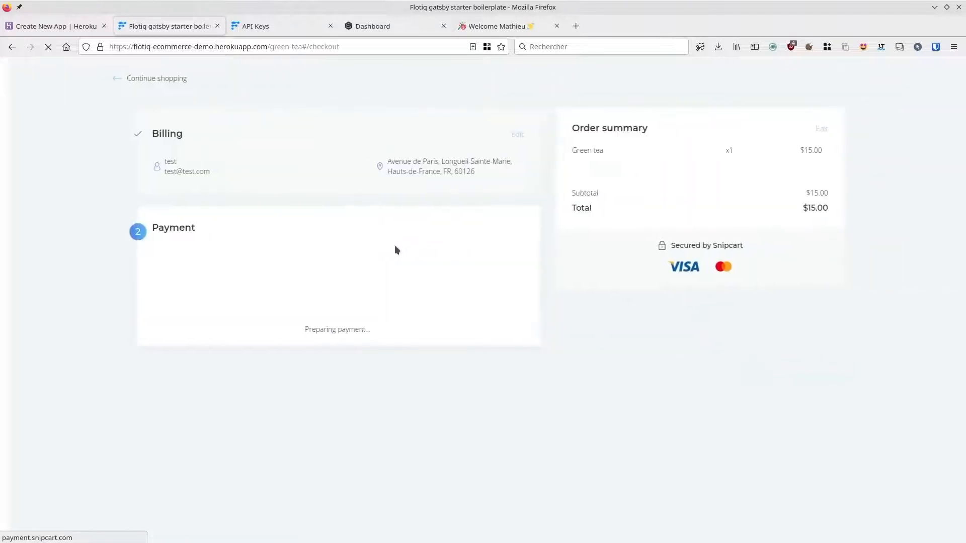
left_click(248, 296)
type("4242")
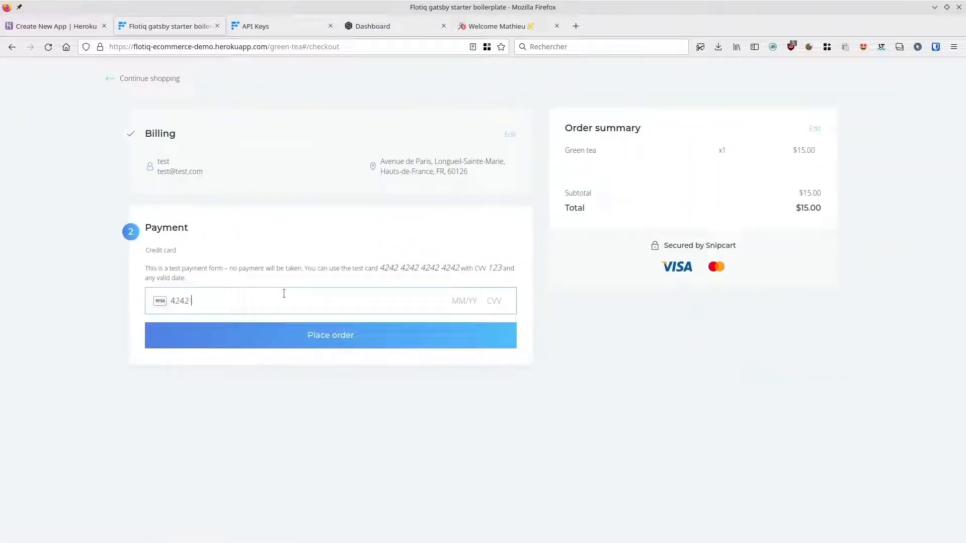
key("ctrl+a")
type("4242 4242 4242 4242")
left_click(478, 293)
type("01/25 123")
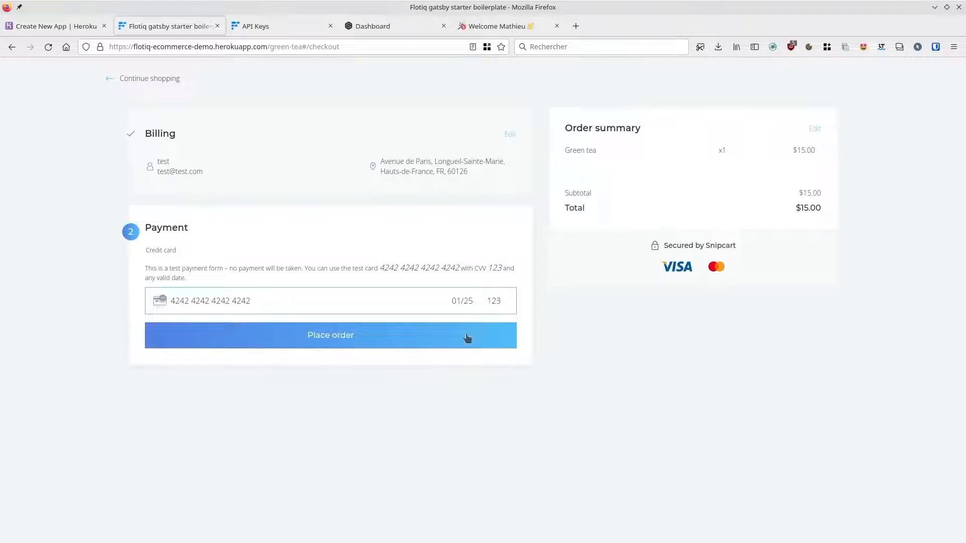
left_click(467, 336)
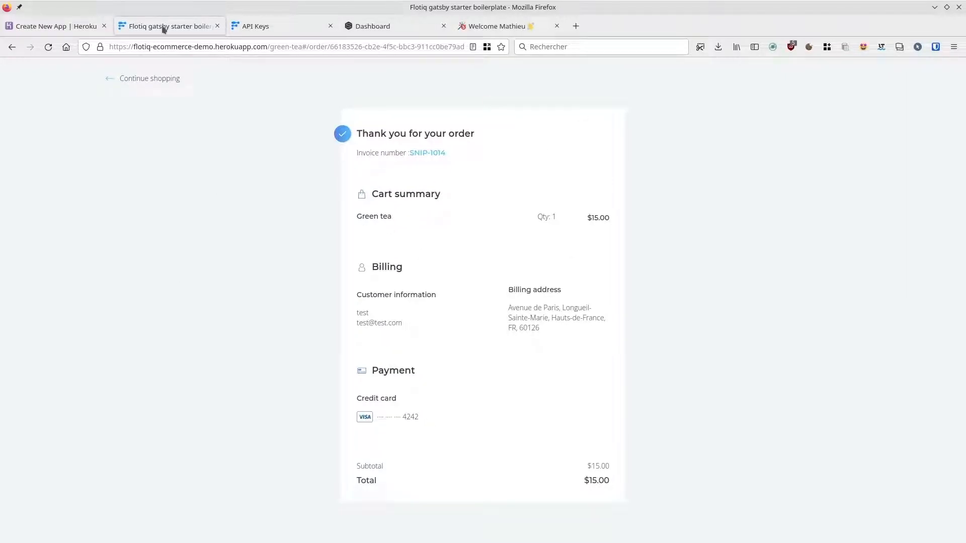
left_click(270, 25)
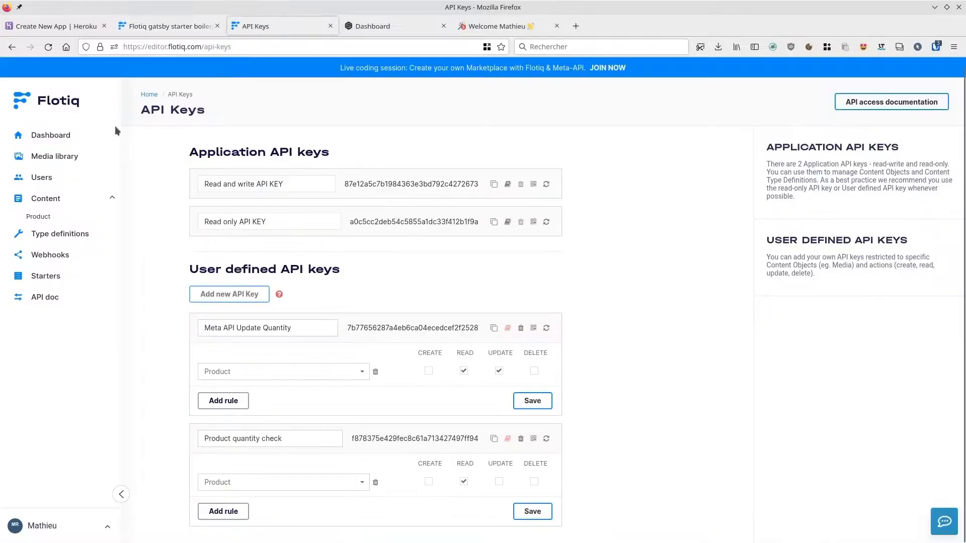
Step: Check Green tea's quantity in Flotiq's Product list (still 6), then view the Snipcart dashboard
left_click(45, 217)
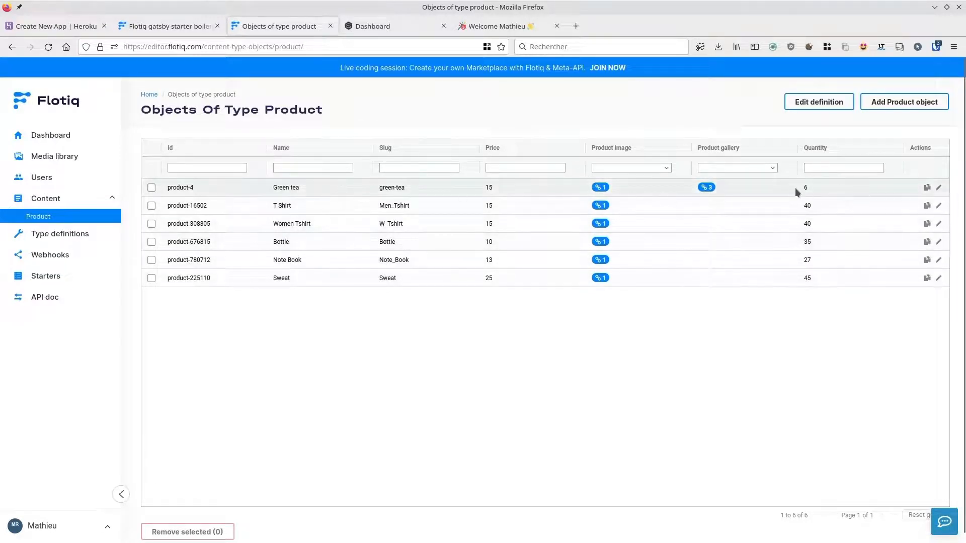
double_click(810, 189)
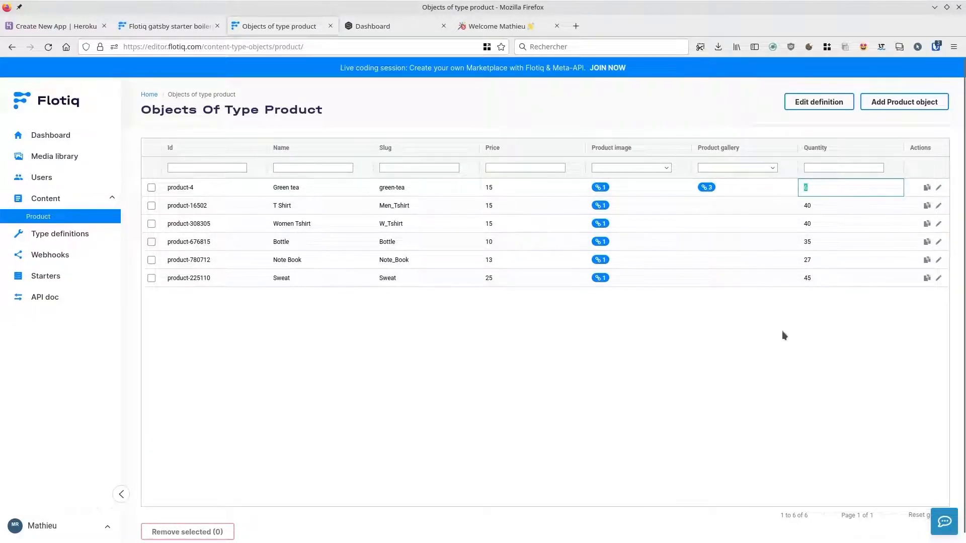
left_click(810, 316)
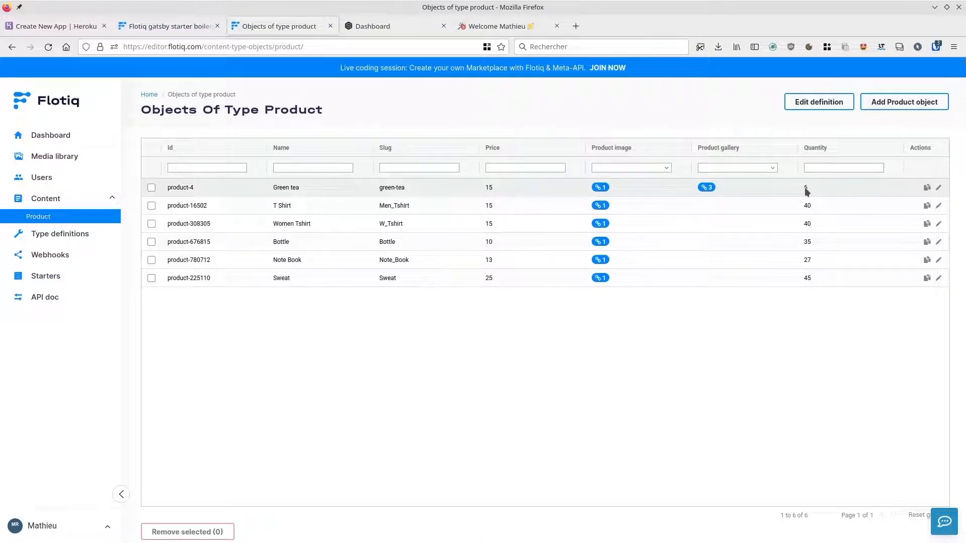
left_click(383, 27)
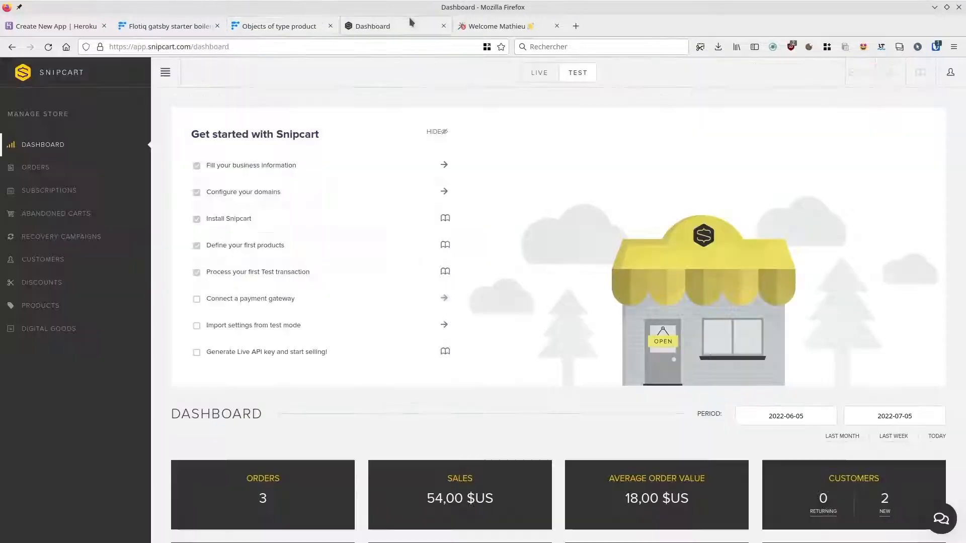
Step: Return to Flotiq's product table after checking the Snipcart dashboard's 3 orders totalling 54,00 $US
left_click(286, 23)
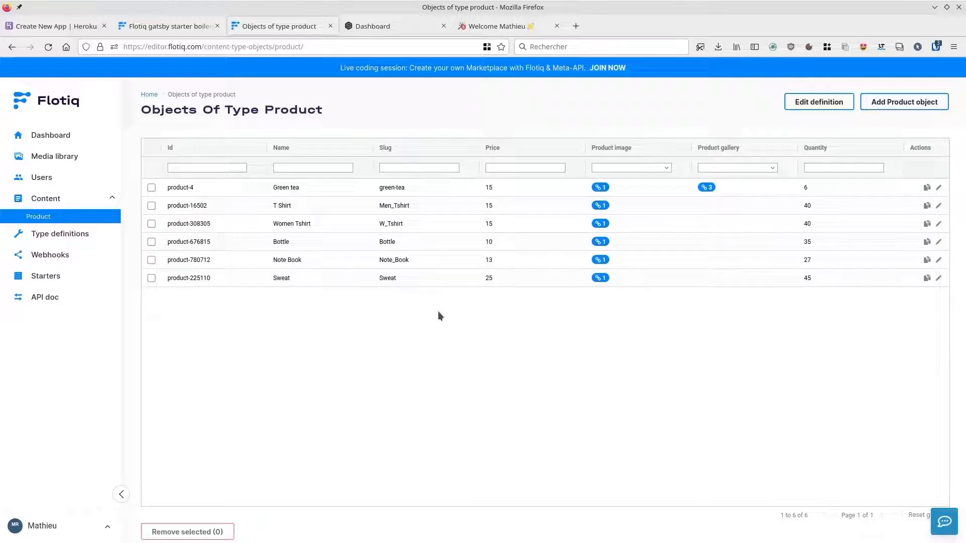
Step: Go from the shop's order confirmation back to the $15 Green tea product page
left_click(196, 26)
left_click(156, 81)
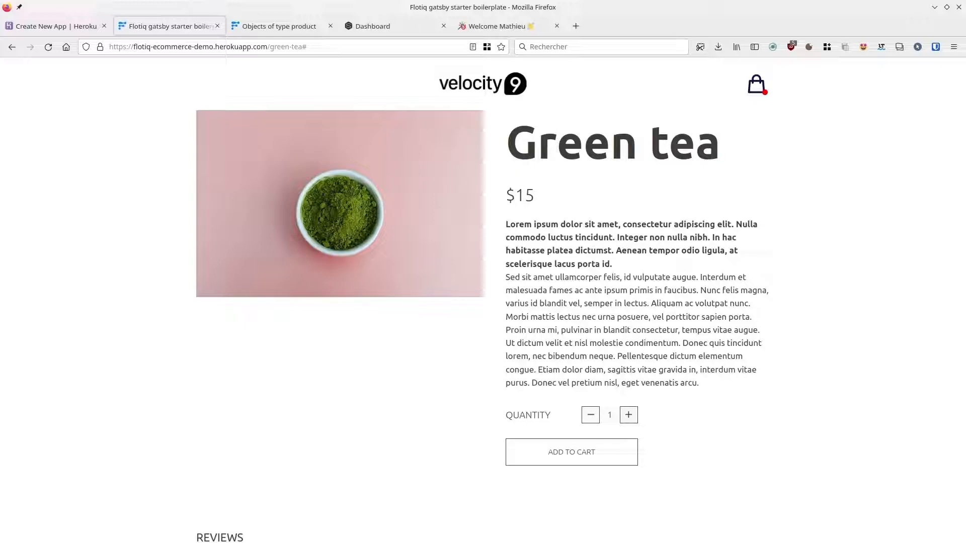
key("alt+Tab")
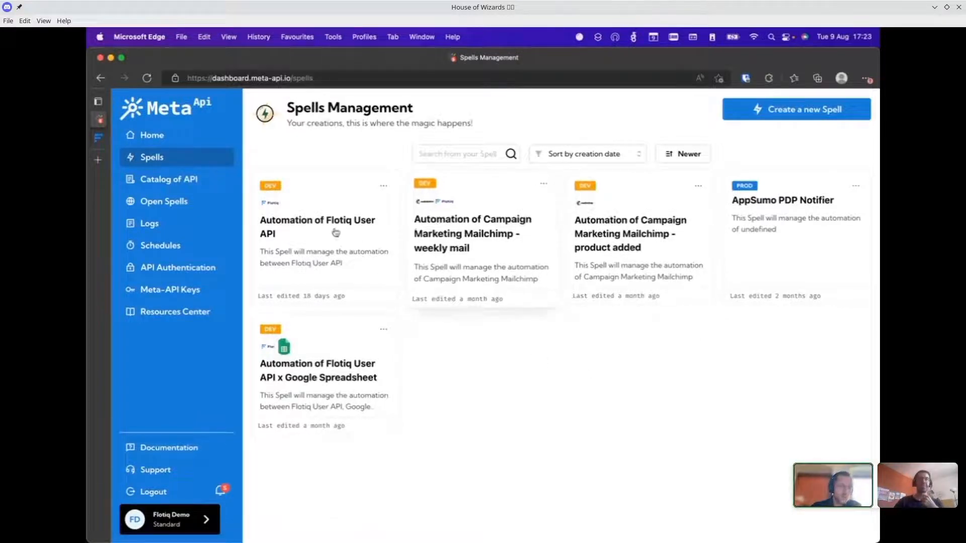
Step: Browse the Catalog of API from its top and filter it to Private APIs
left_click(183, 187)
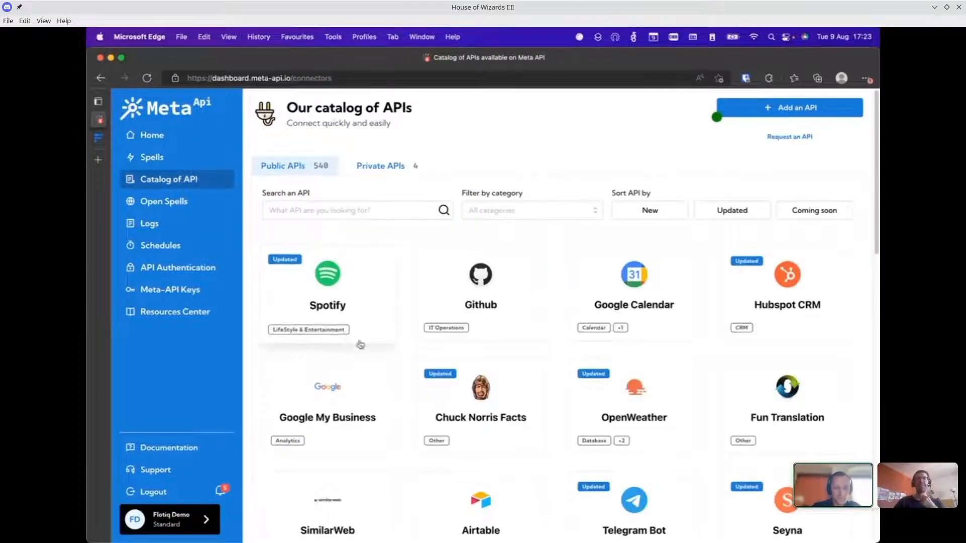
scroll(677, 409, "down", 5)
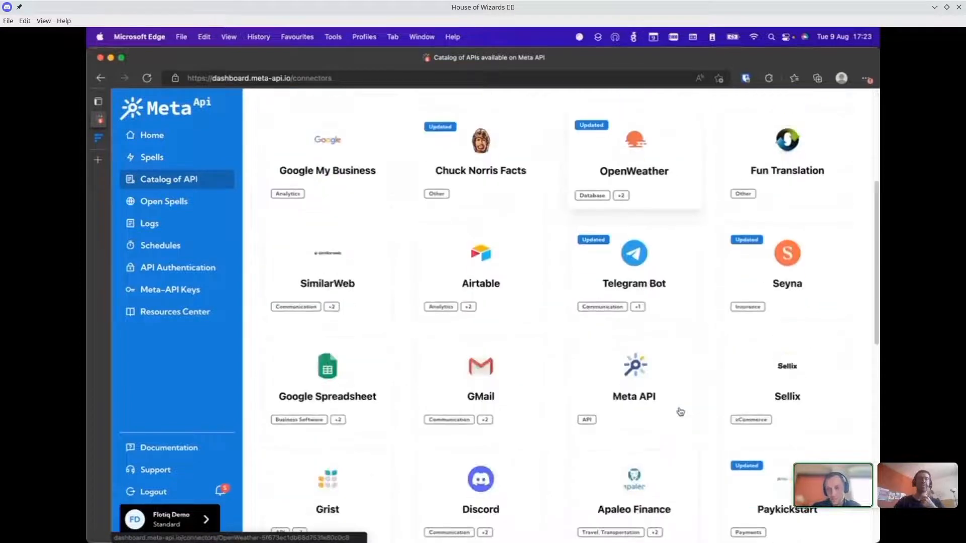
scroll(680, 412, "down", 8)
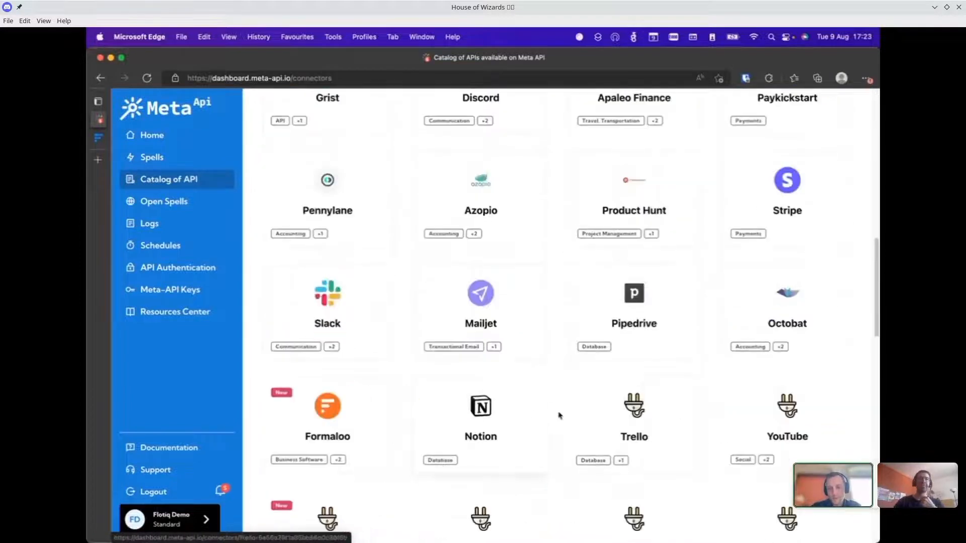
scroll(559, 407, "down", 4)
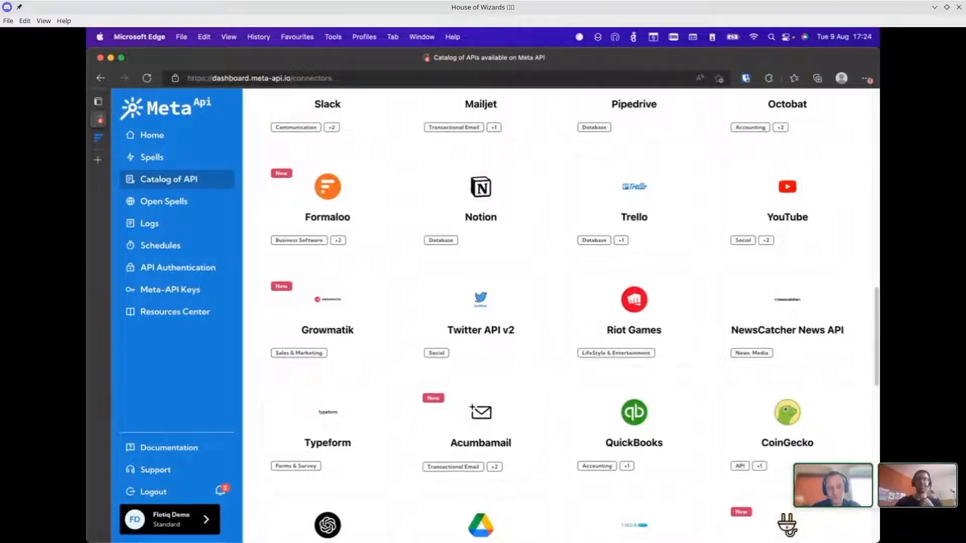
scroll(532, 368, "up", 10)
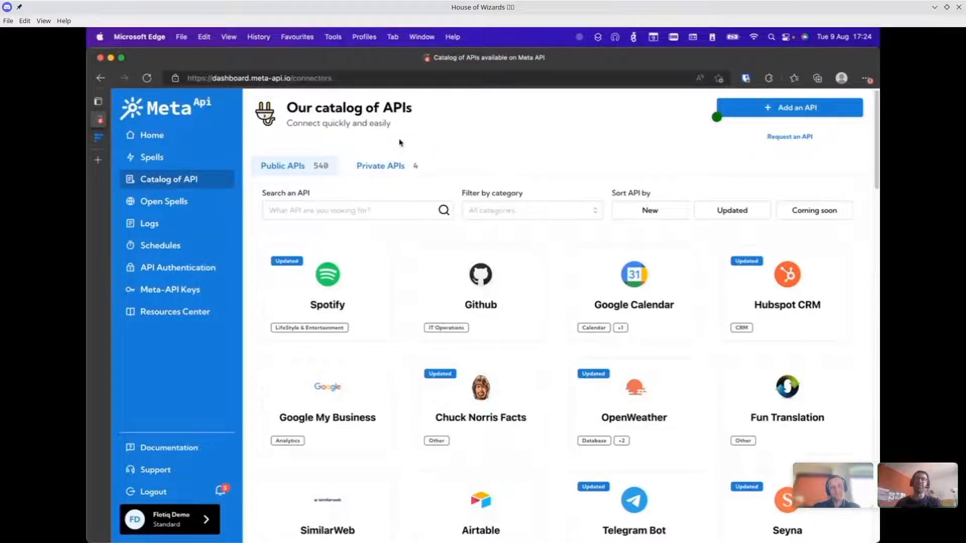
left_click(381, 166)
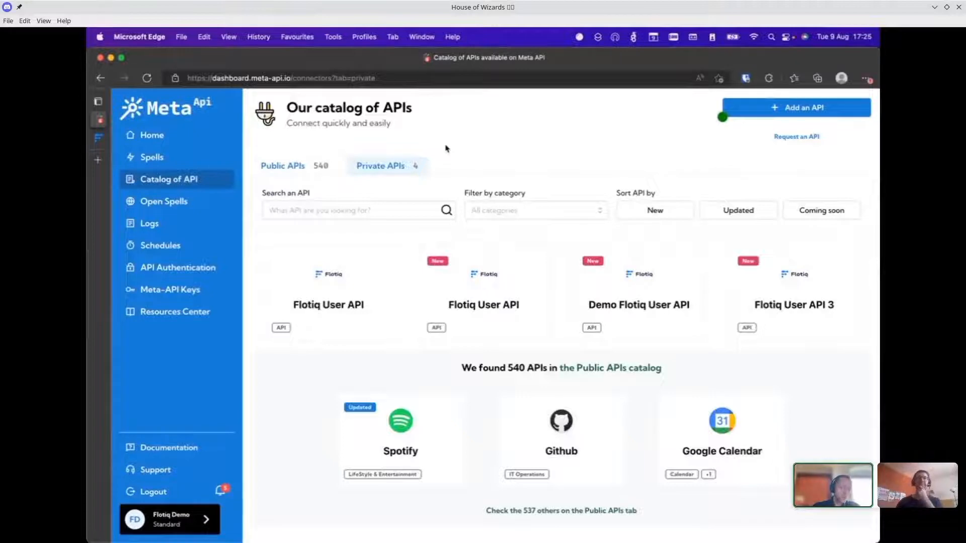
Step: Start adding a new private API and focus the 'Link of the OAS description' field
left_click(296, 167)
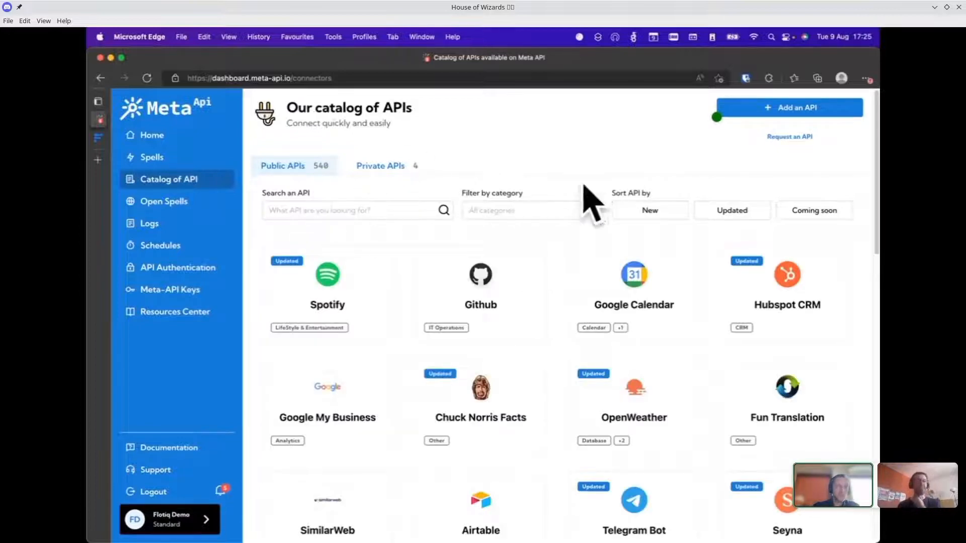
left_click(381, 166)
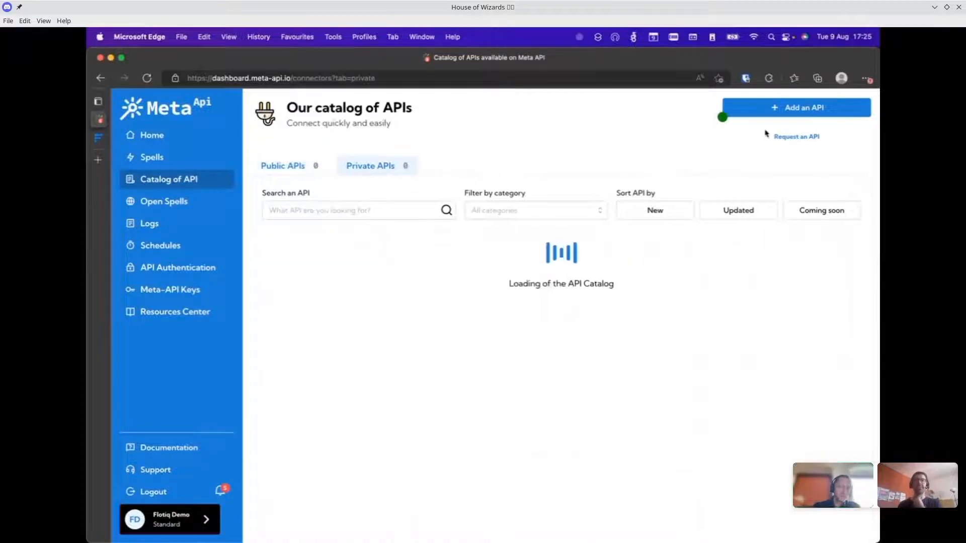
left_click(809, 117)
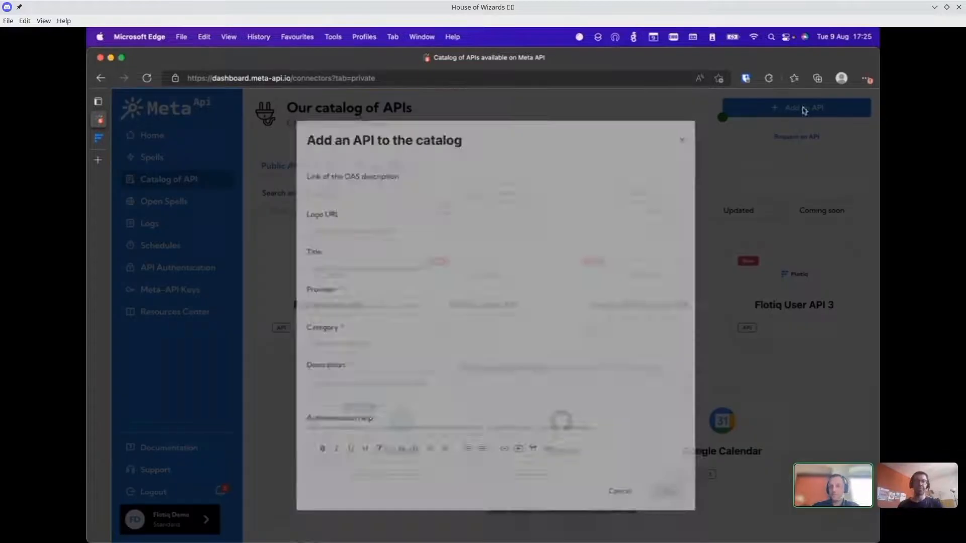
left_click(384, 188)
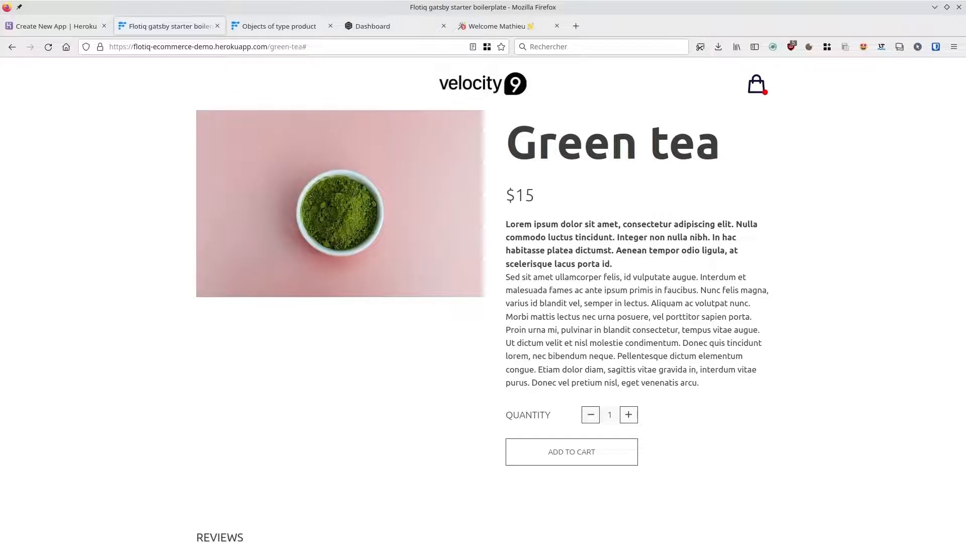
Step: Copy the Read only API KEY from Flotiq's API Keys page for the Add an API form
left_click(250, 25)
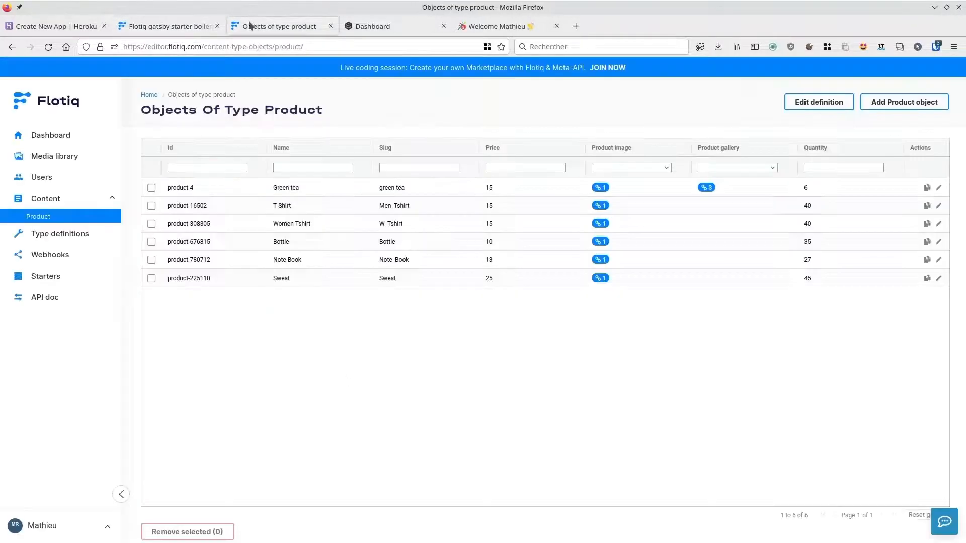
left_click(45, 527)
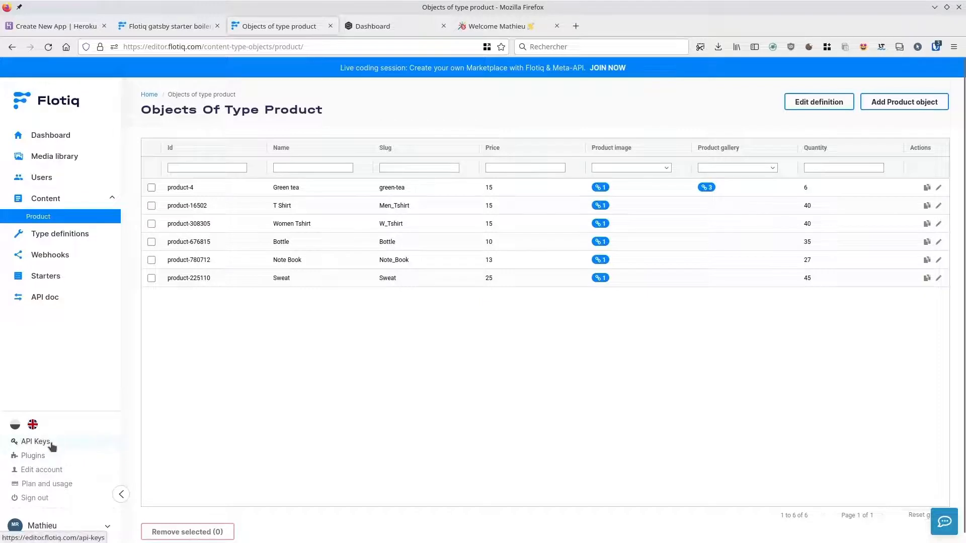
left_click(52, 444)
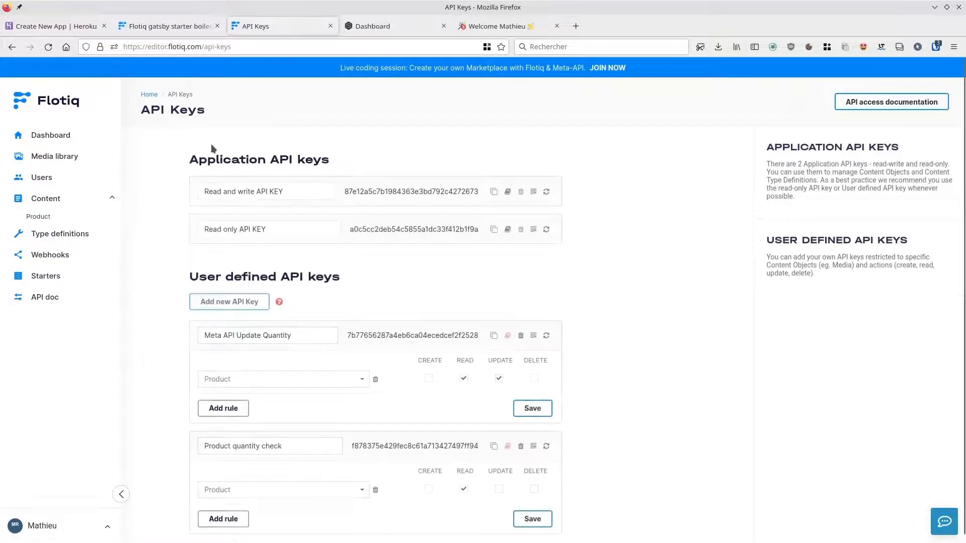
left_click(494, 229)
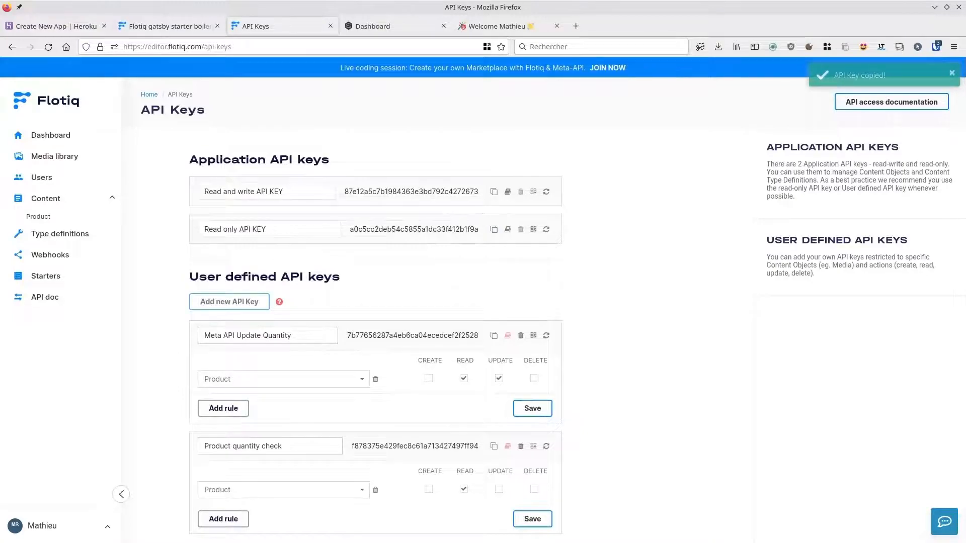
key("alt+Tab")
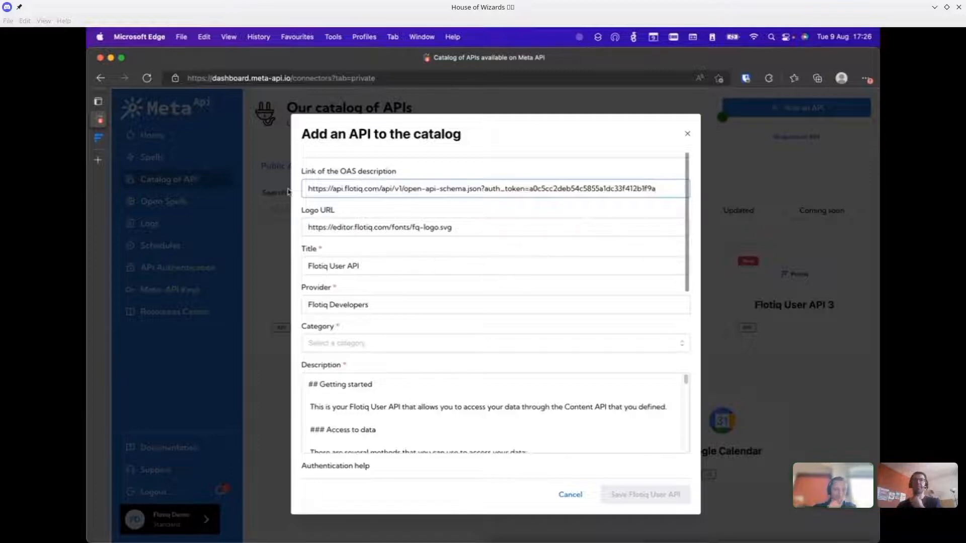
left_click_drag(575, 176, 644, 191)
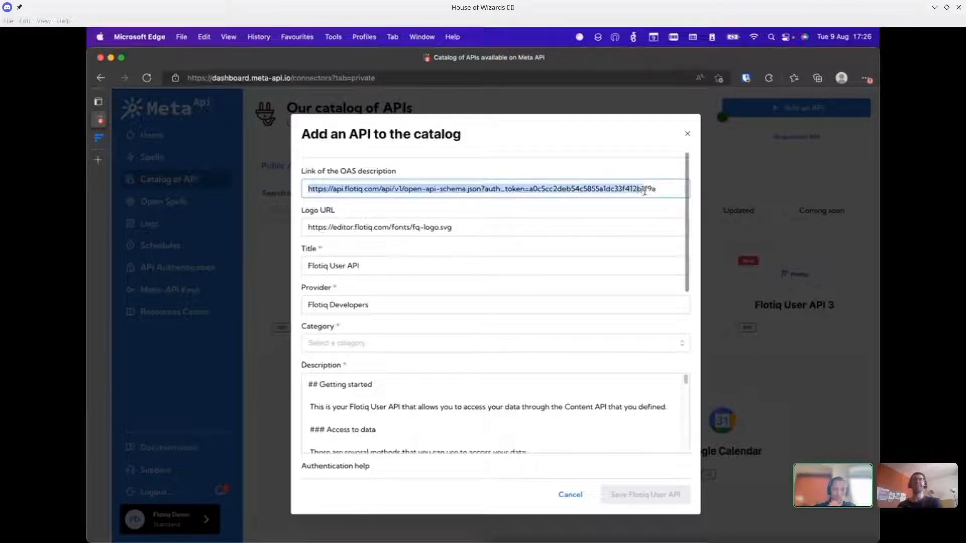
left_click(463, 246)
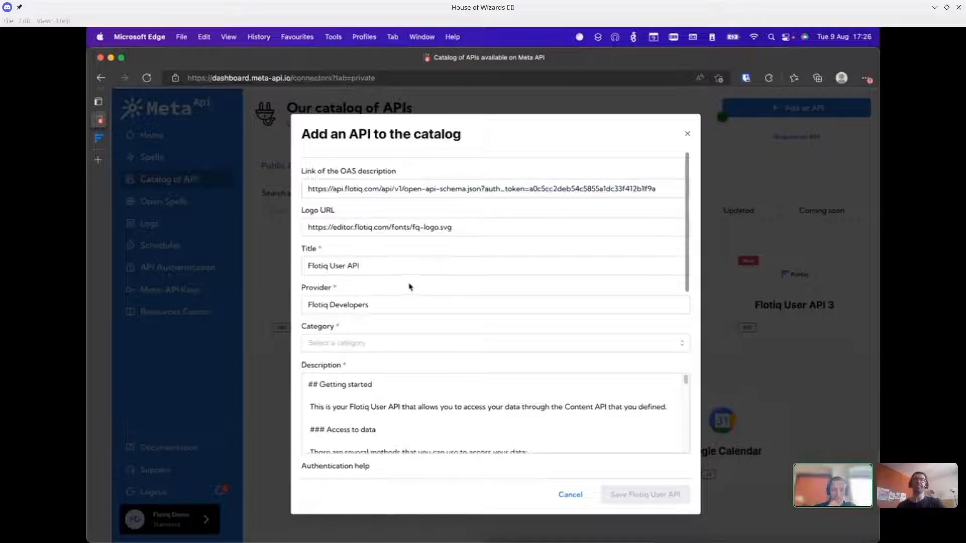
scroll(427, 288, "down", 1)
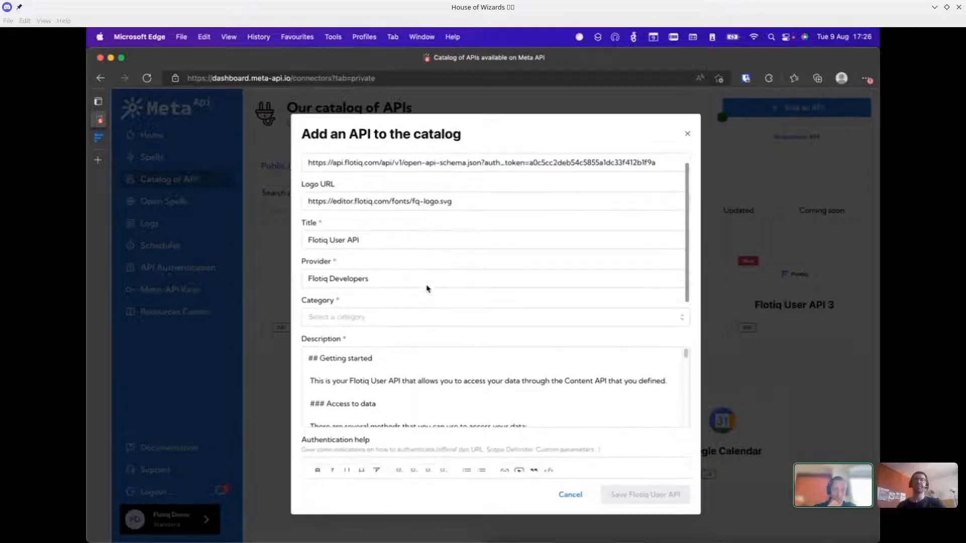
scroll(427, 288, "down", 15)
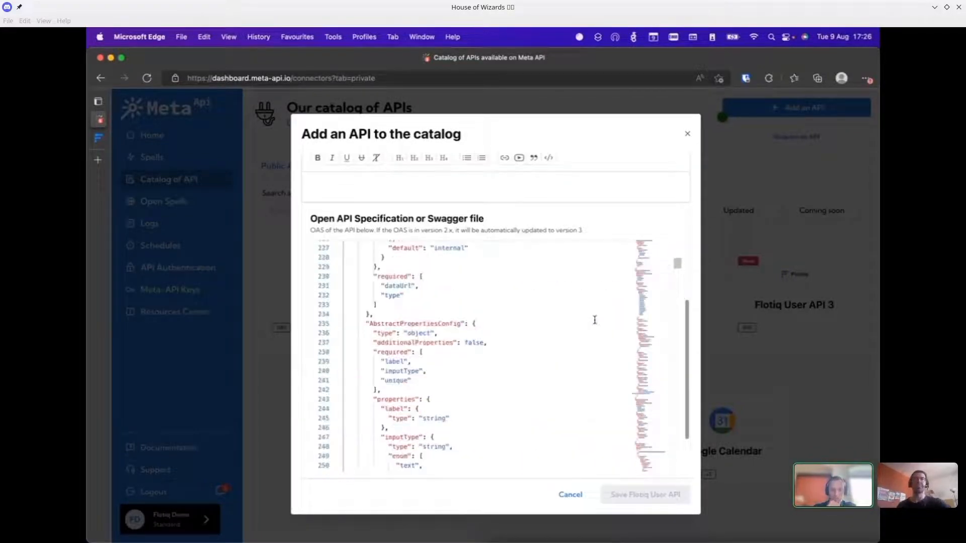
scroll(595, 320, "down", 20)
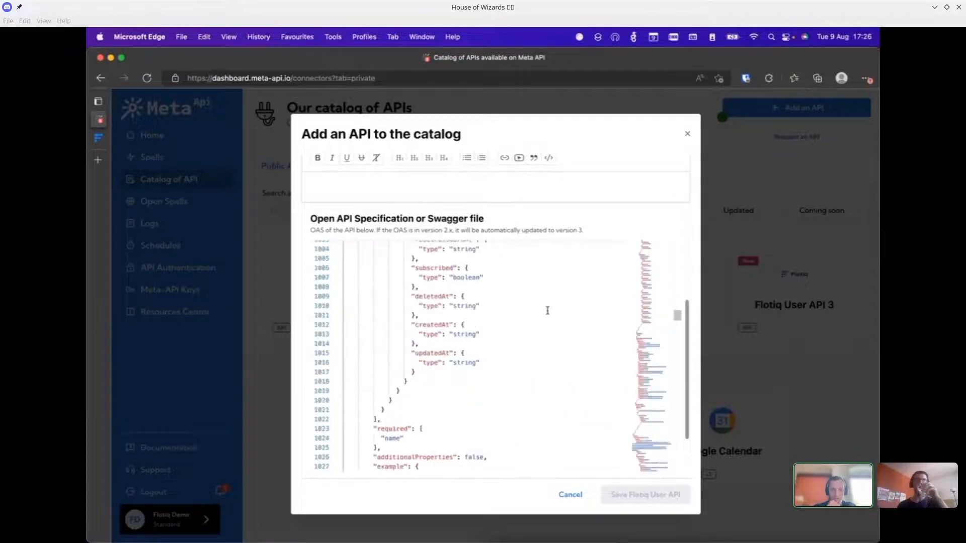
scroll(547, 310, "up", 20)
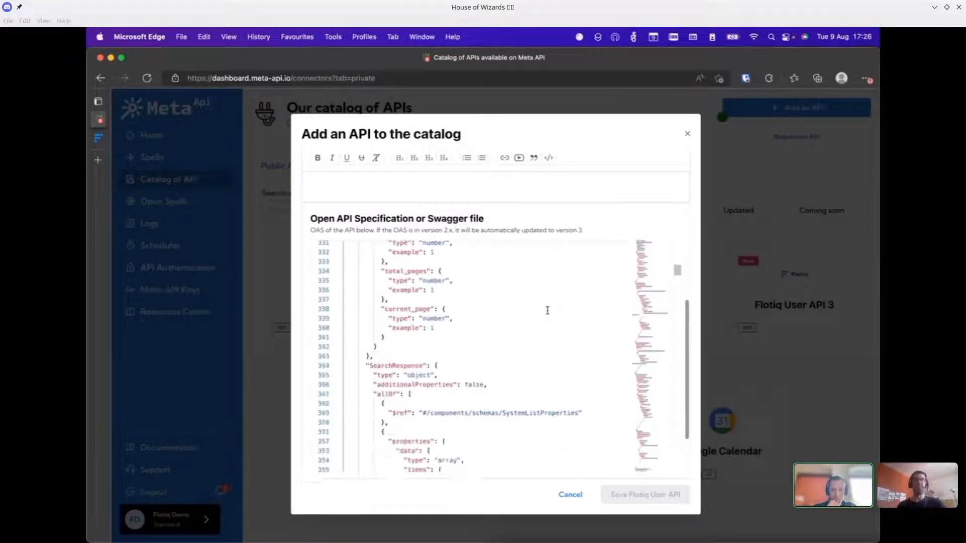
scroll(548, 311, "up", 20)
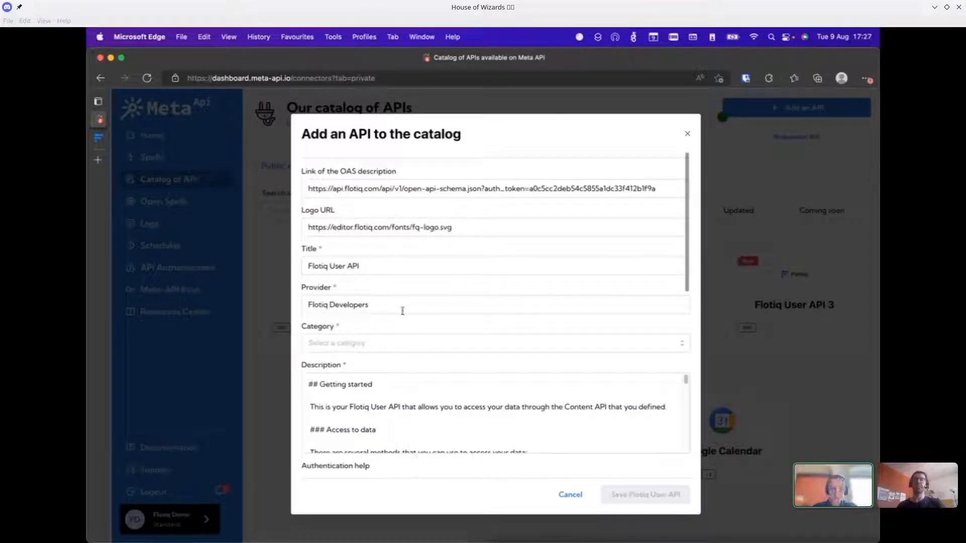
Step: Set category API, retitle it 'Webinar Flotiq User API', and save it to the catalog
left_click(387, 342)
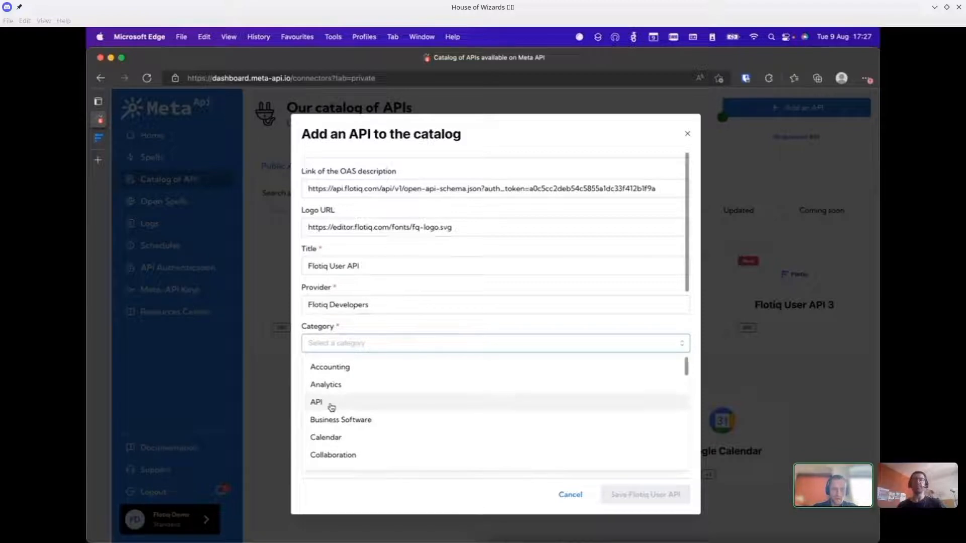
left_click(330, 405)
left_click(395, 323)
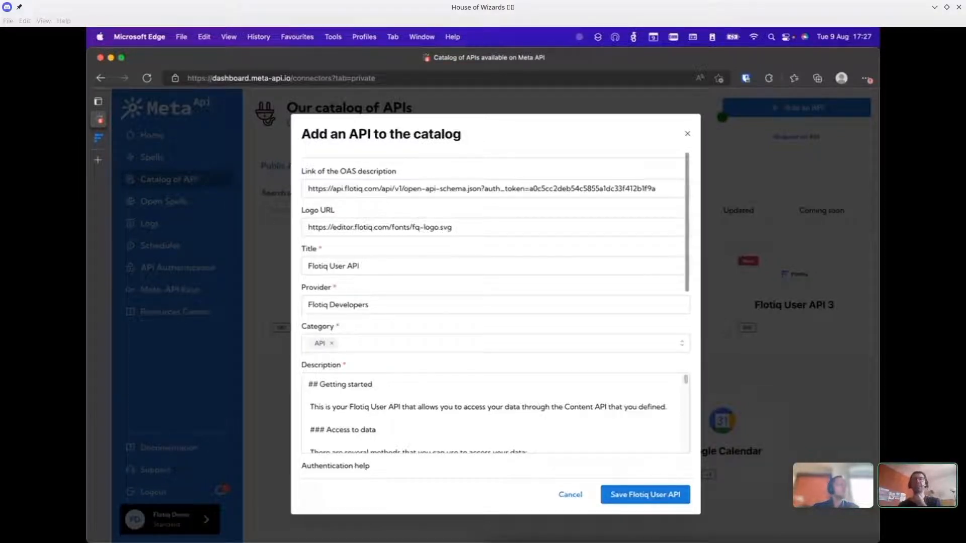
left_click(392, 264)
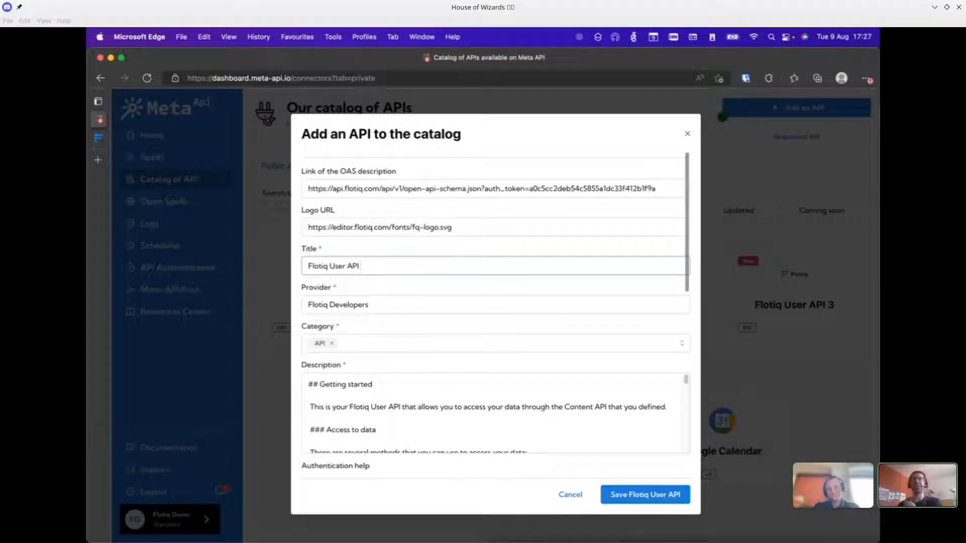
type("Webinar")
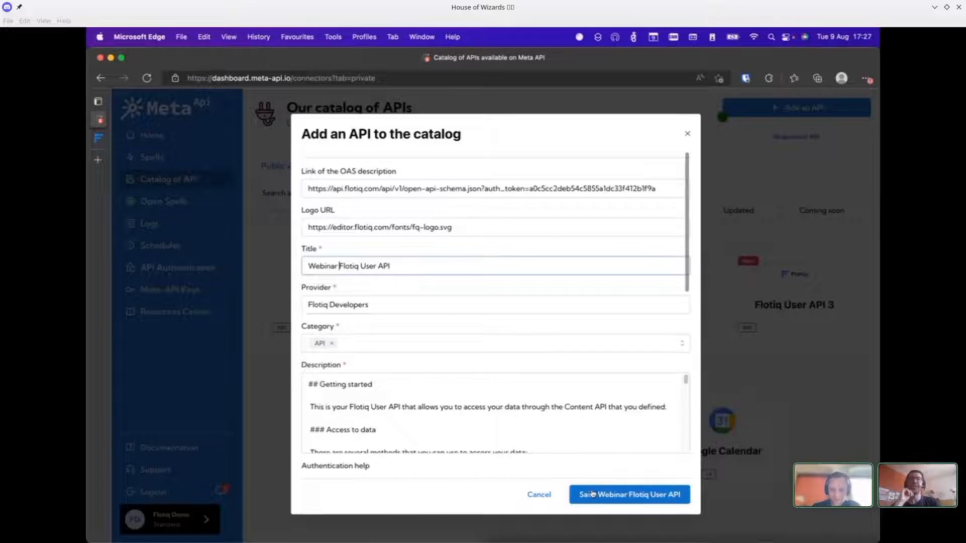
left_click(630, 495)
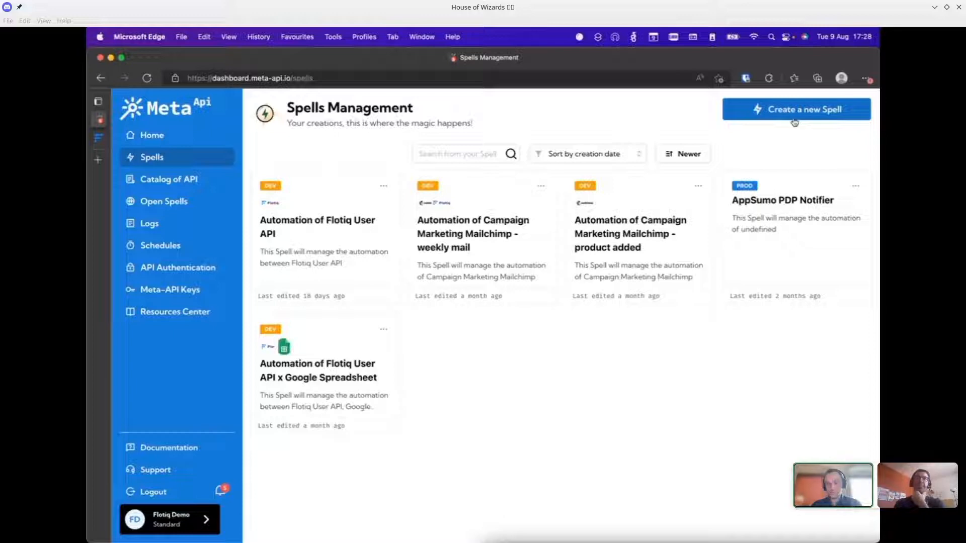
Step: Create a spell with connectors, choosing Webinar Flotiq User API after searching 'flotiq'
left_click(796, 116)
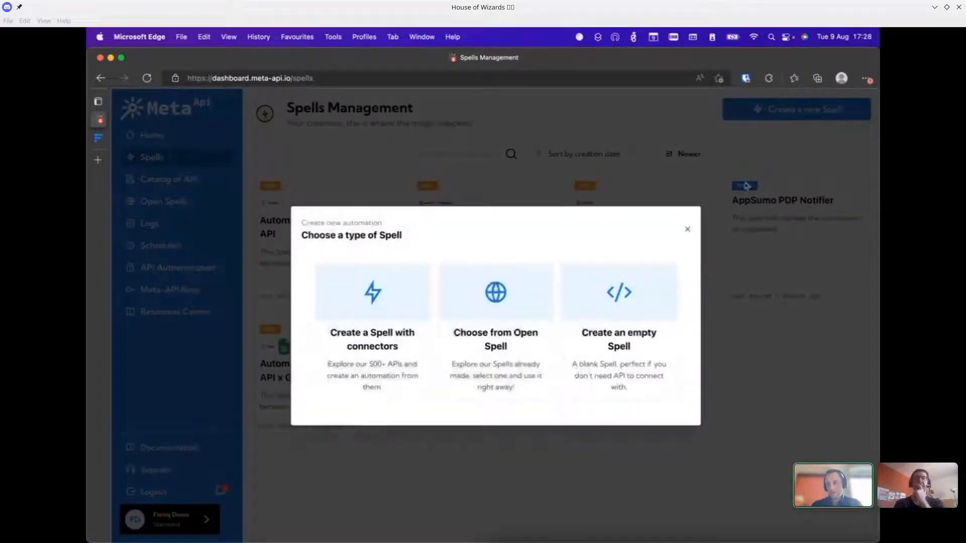
left_click(373, 372)
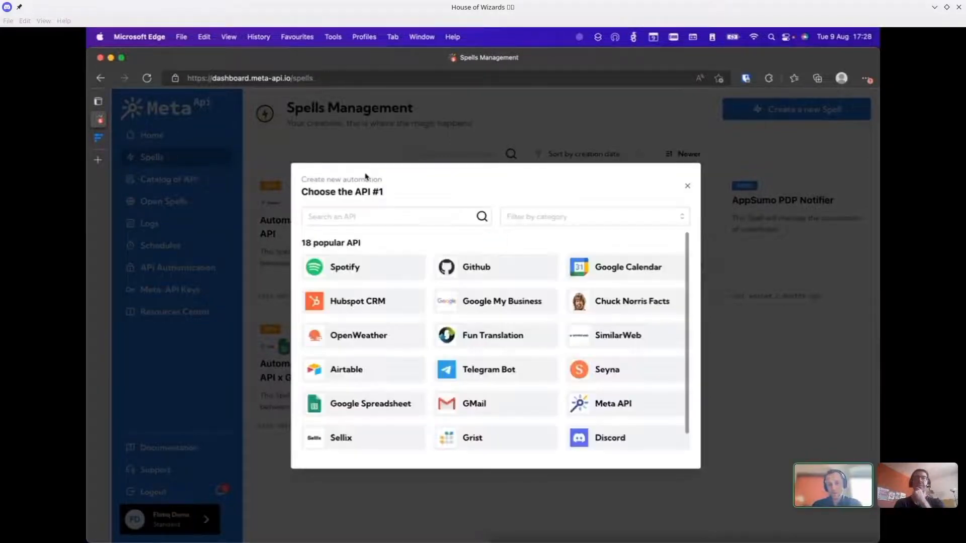
left_click(416, 217)
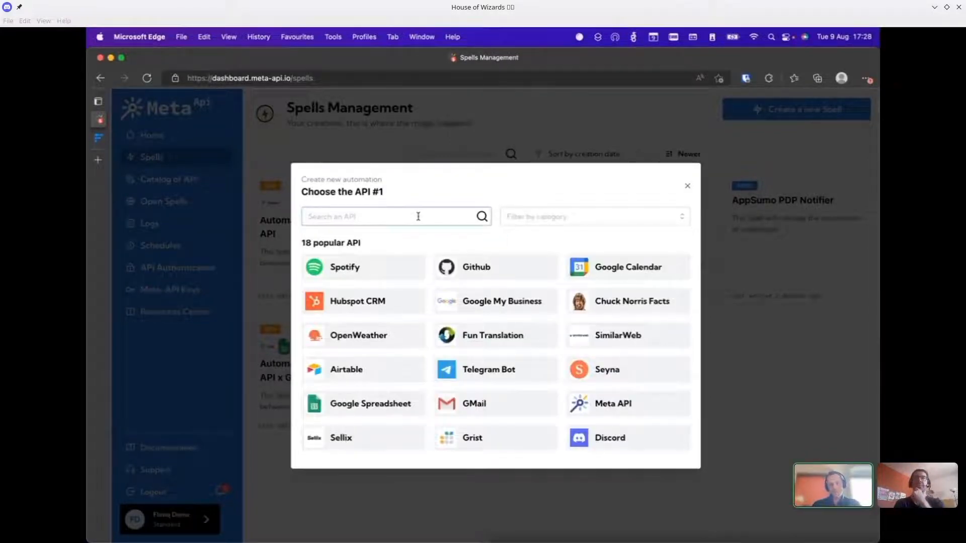
type("flotiq")
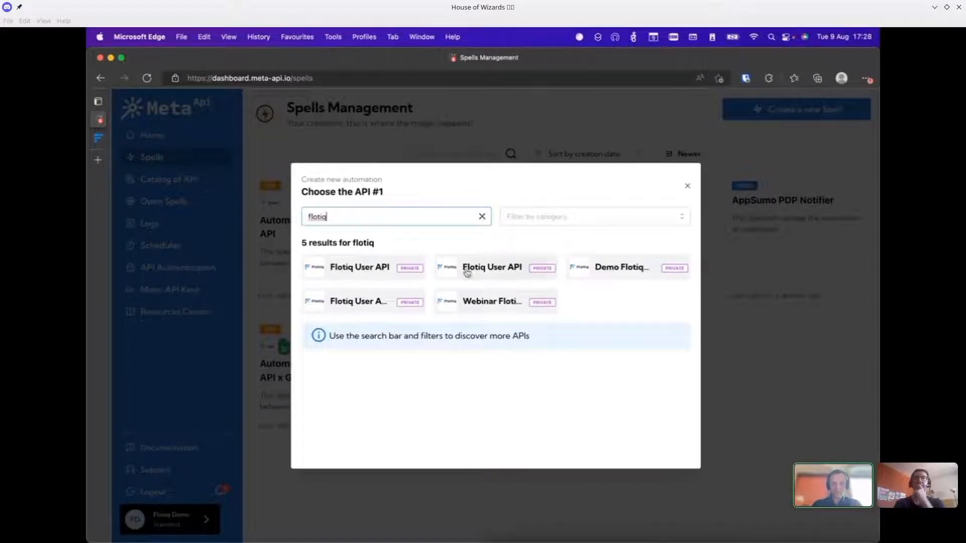
left_click(495, 302)
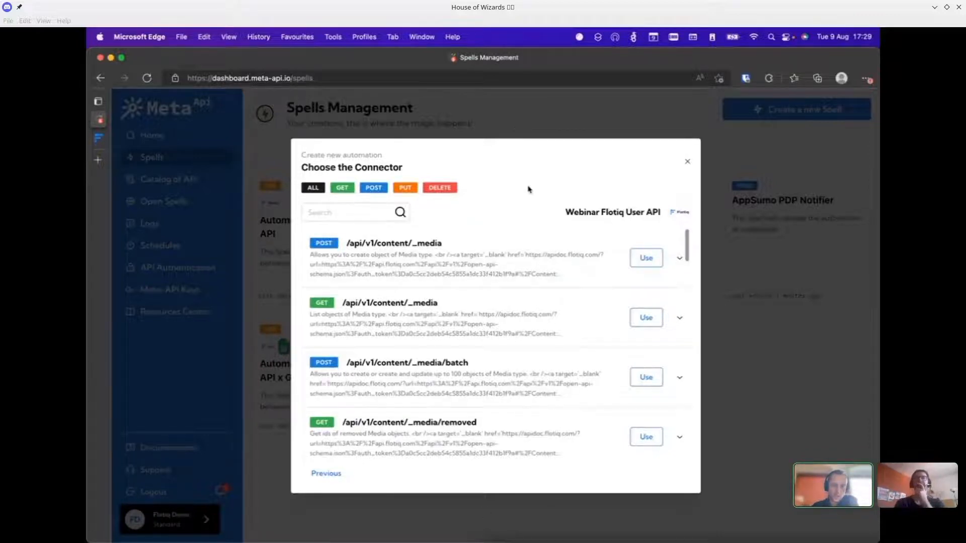
Step: Use GET /api/v1/content/product as the first connector's endpoint
left_click(341, 210)
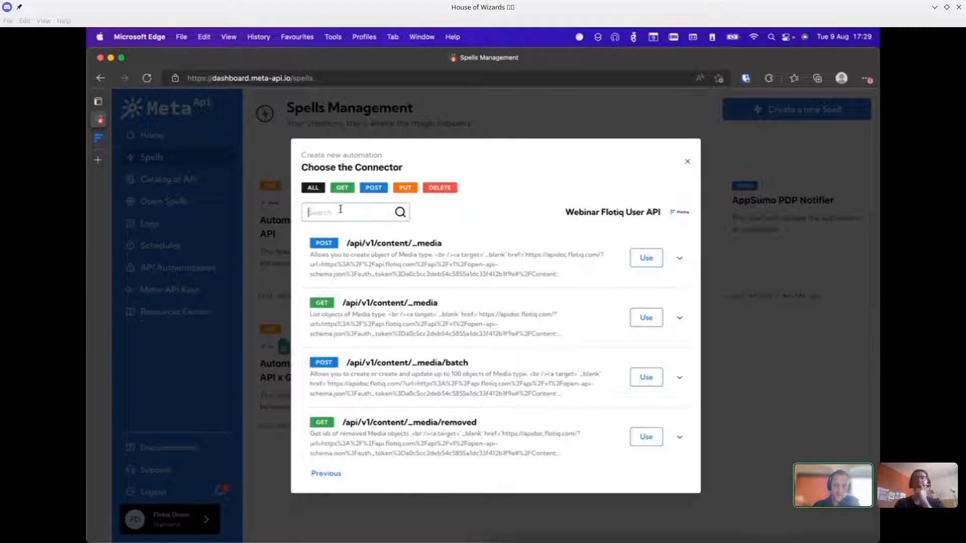
type("product")
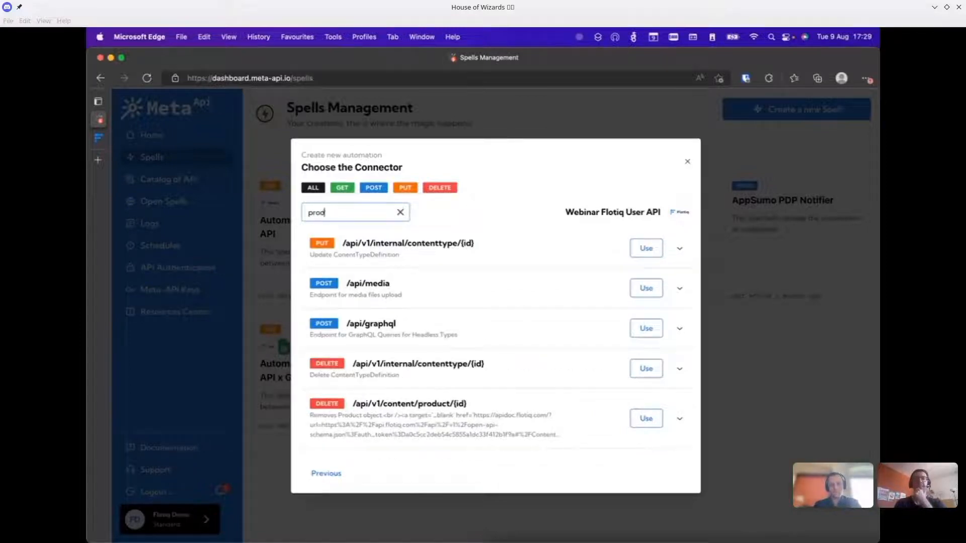
left_click(635, 321)
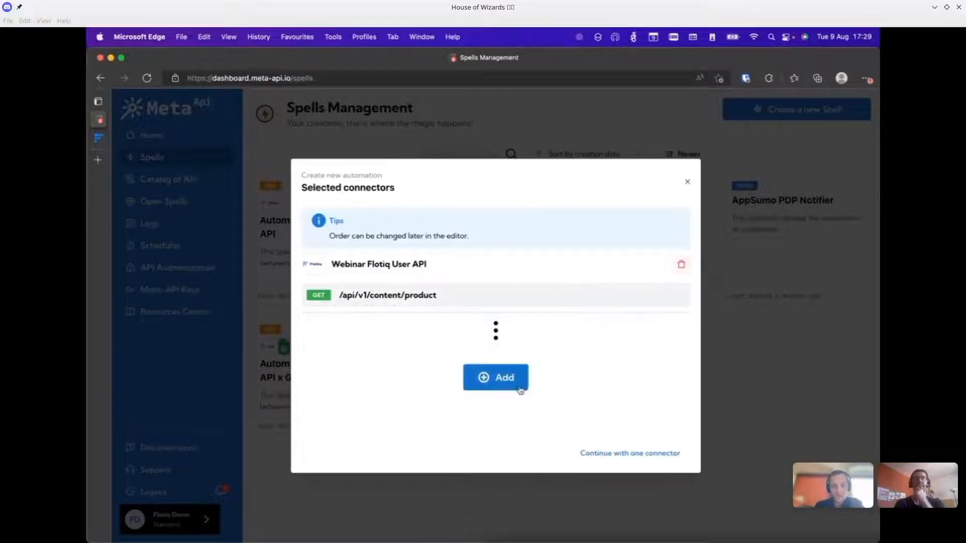
Step: Add a second Webinar Flotiq User API connector with PUT /api/v1/content/product/{id}, and continue
left_click(501, 380)
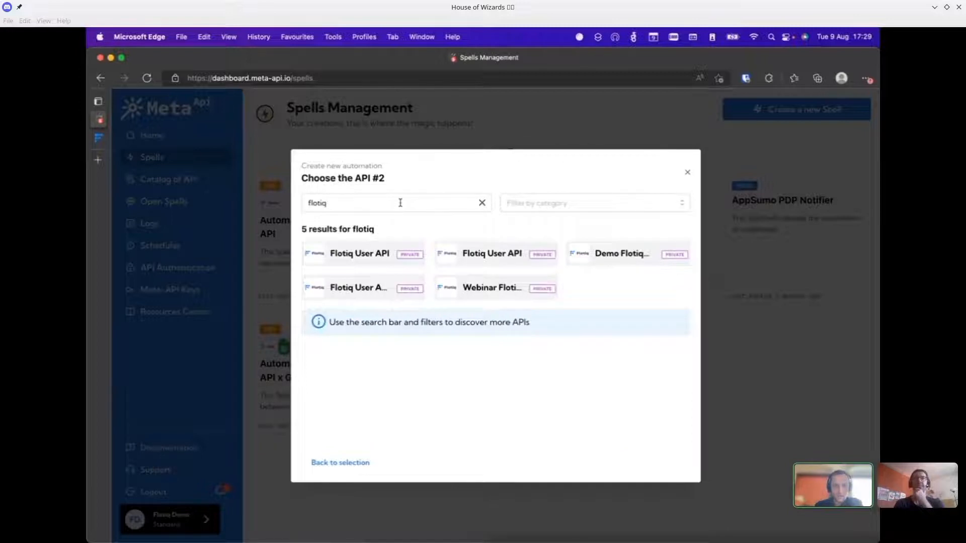
left_click(488, 292)
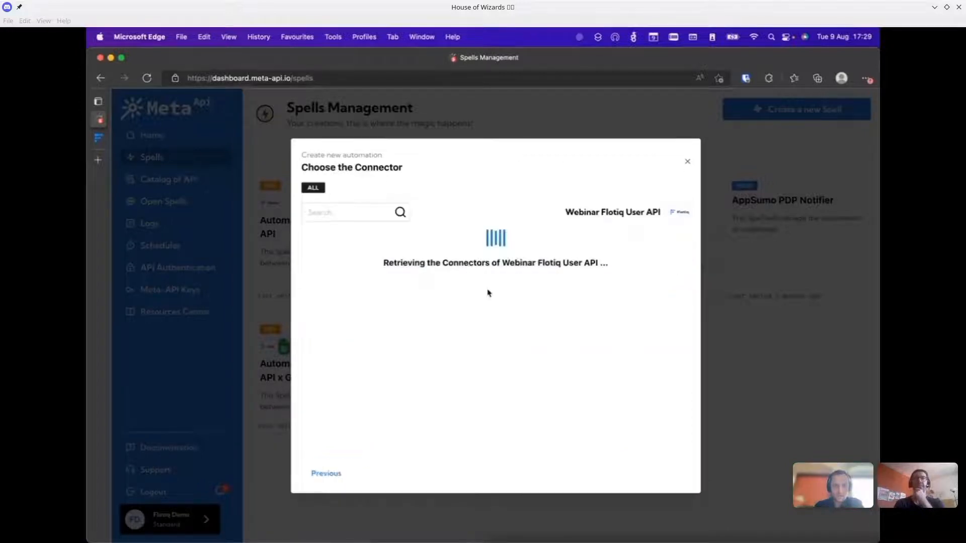
left_click(349, 211)
type("produ")
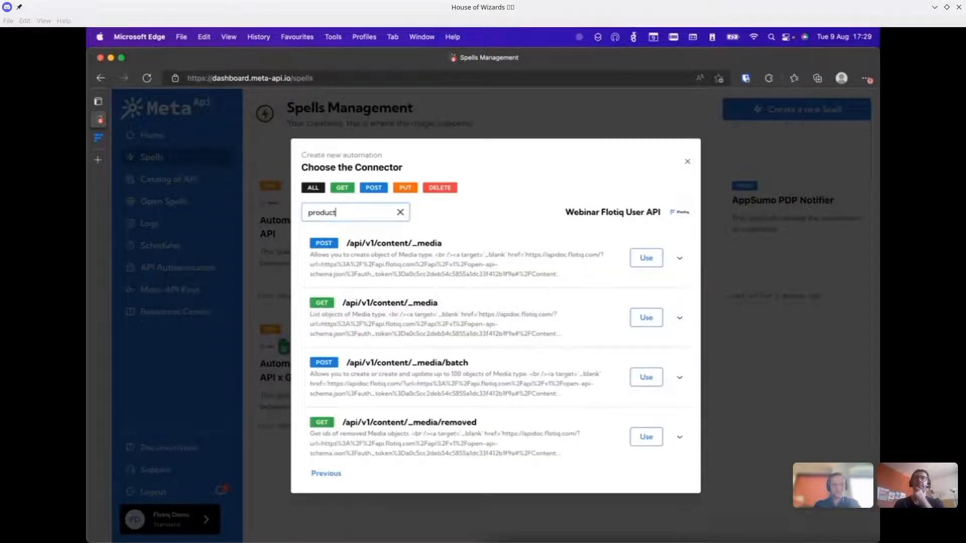
type("ct")
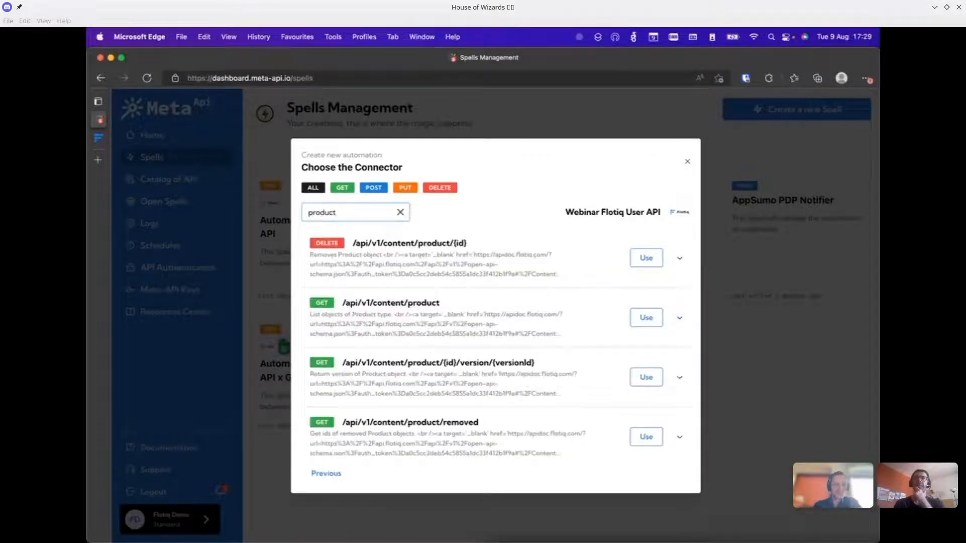
left_click(408, 189)
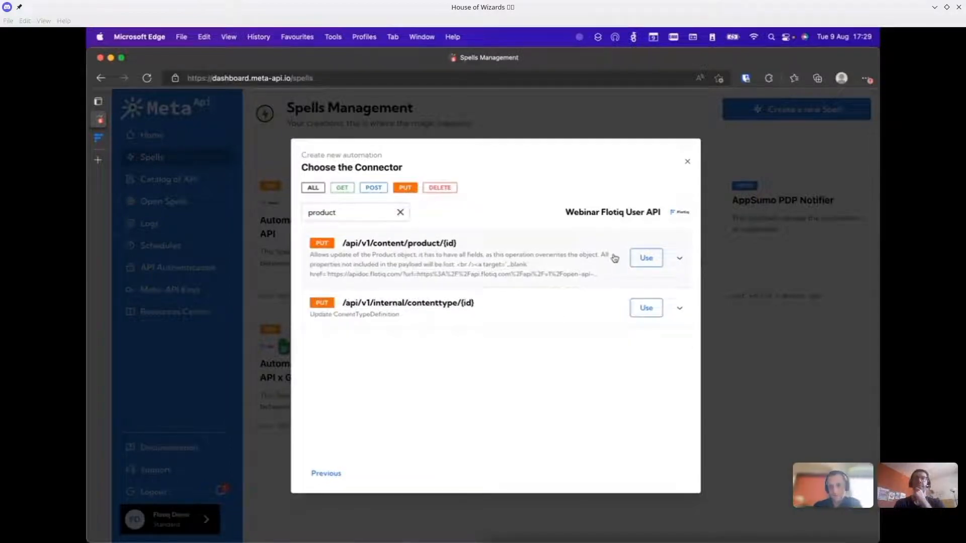
left_click(645, 258)
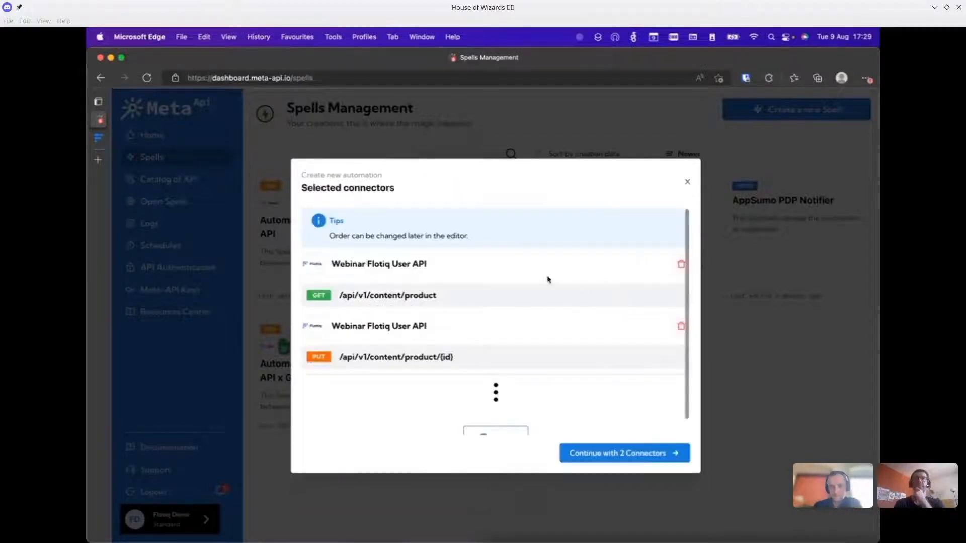
scroll(567, 352, "down", 1)
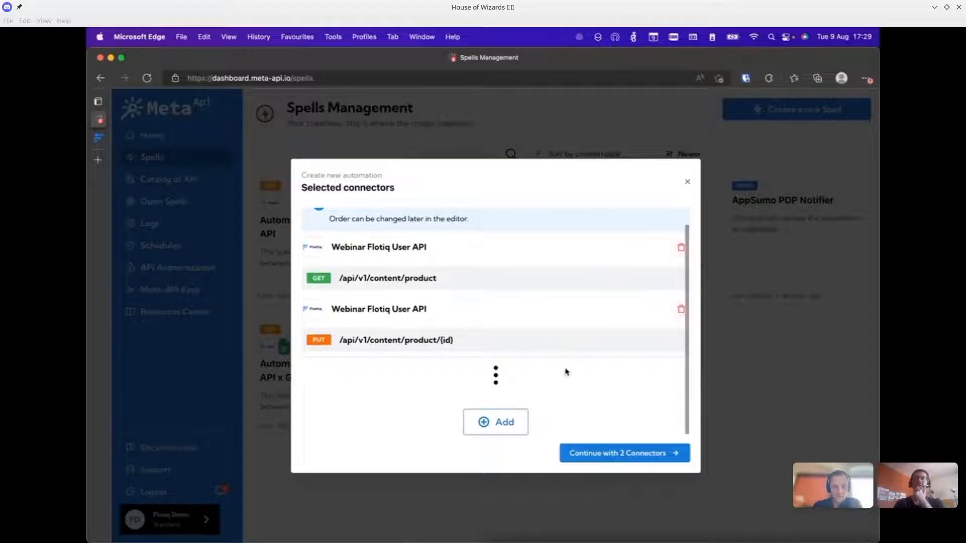
left_click(619, 454)
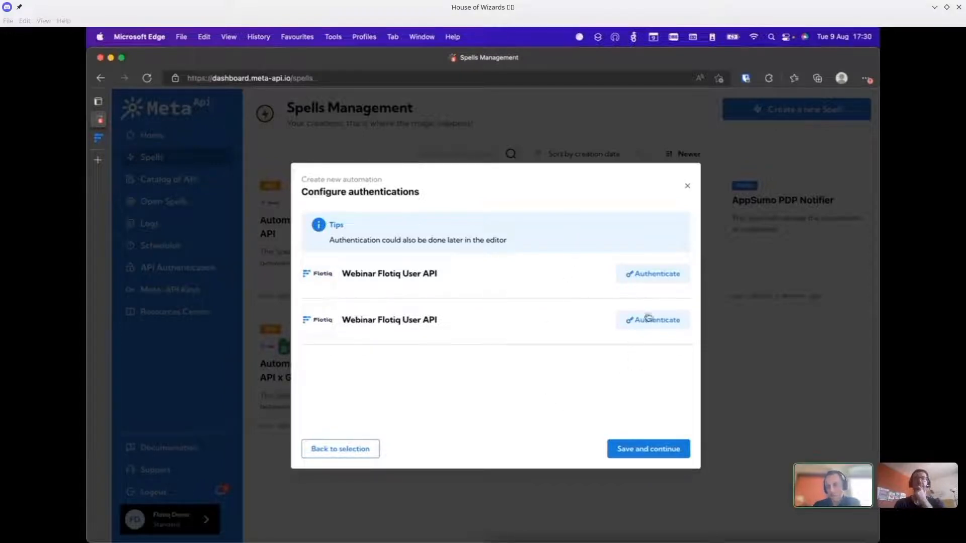
Step: Open the API-key authentication form for the first Webinar Flotiq User API connector, then go to Flotiq
left_click(650, 279)
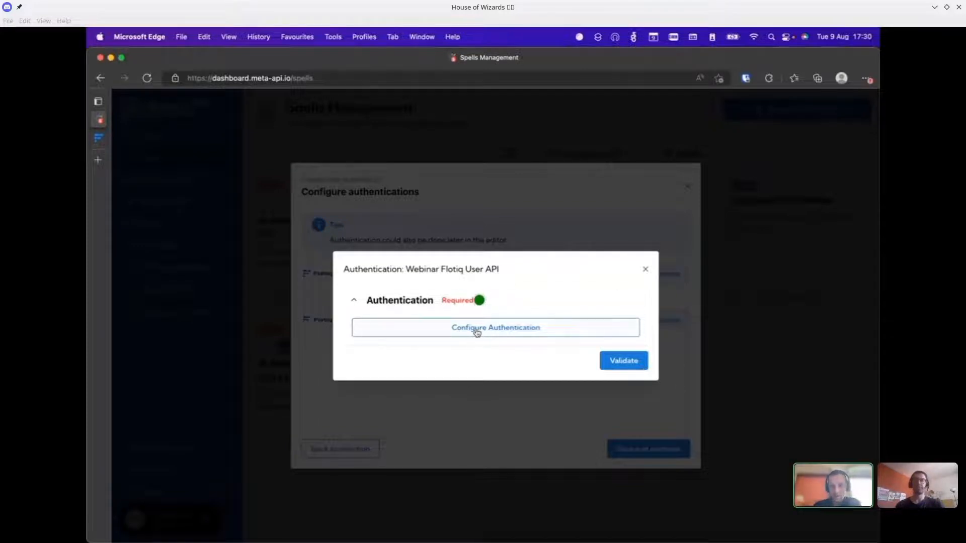
left_click(498, 333)
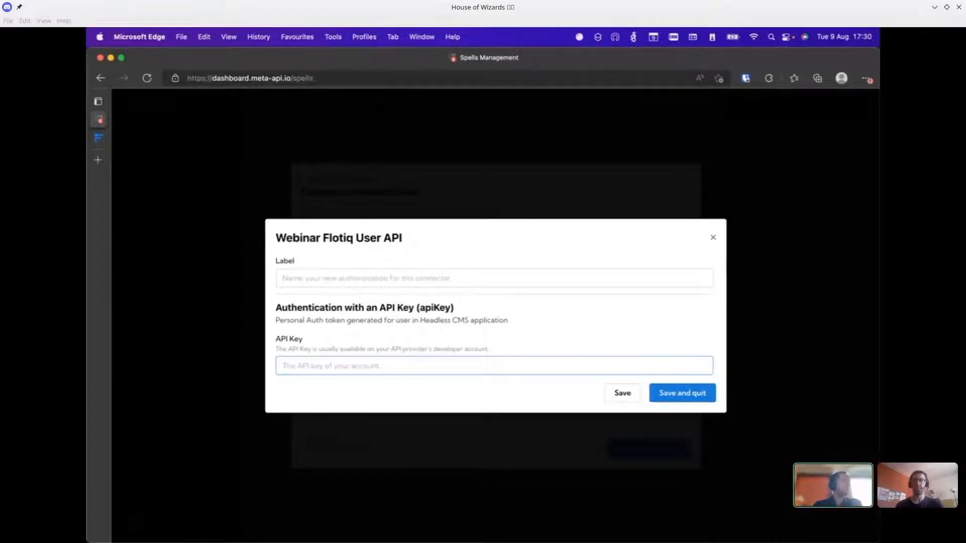
key("alt+Tab")
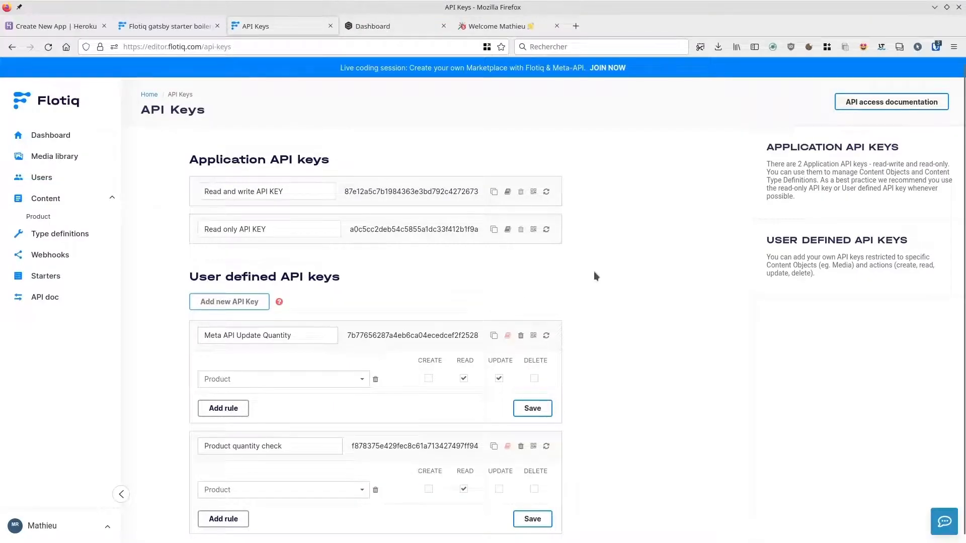
Step: Copy the Meta API Update Quantity key and return to the Meta API authentication form
scroll(595, 276, "down", 1)
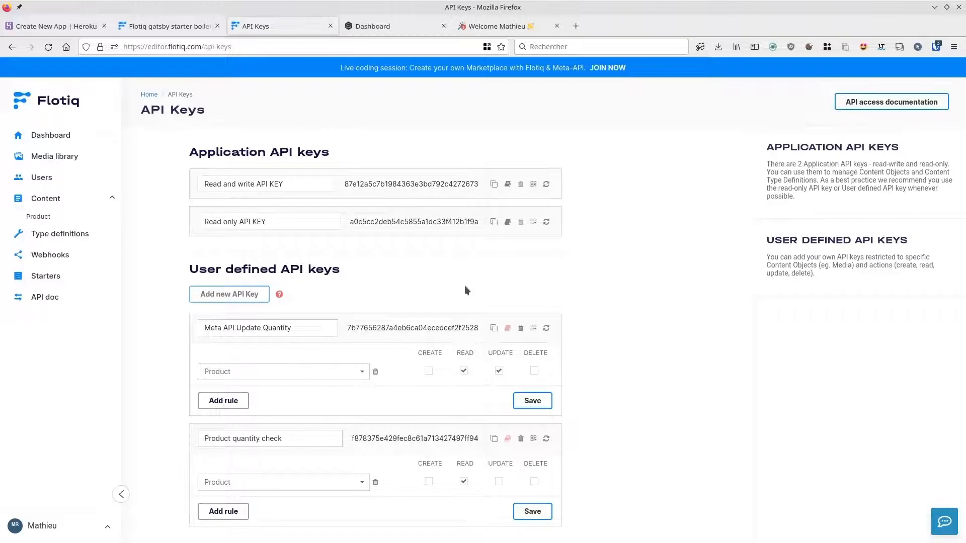
left_click(493, 328)
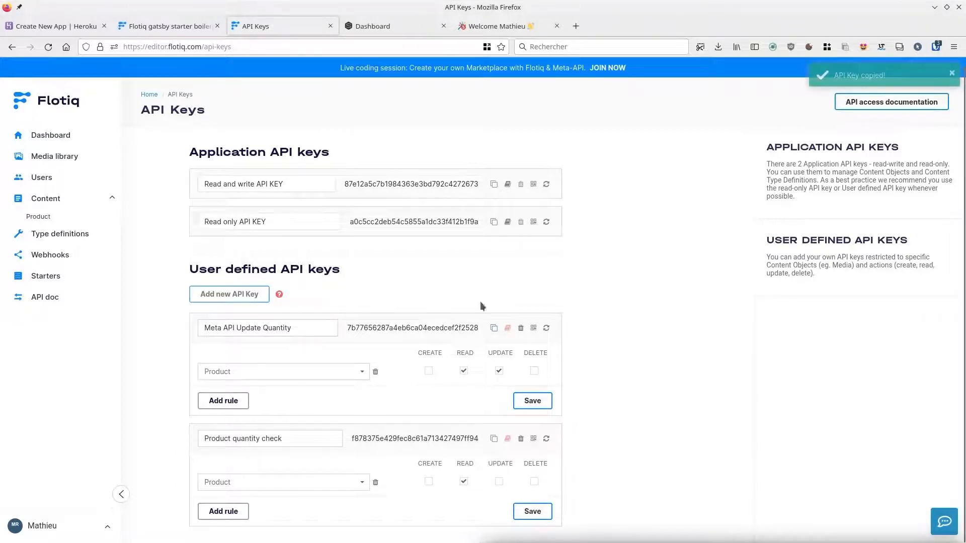
key("alt+Tab")
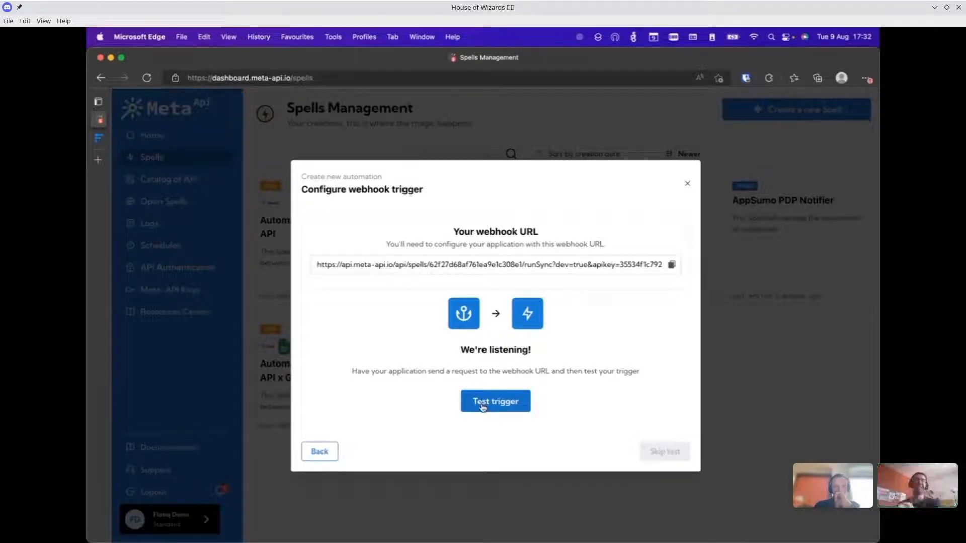
Step: Leave the spell's webhook trigger listening and return to Firefox's Flotiq API Keys page
mouse_move(792, 296)
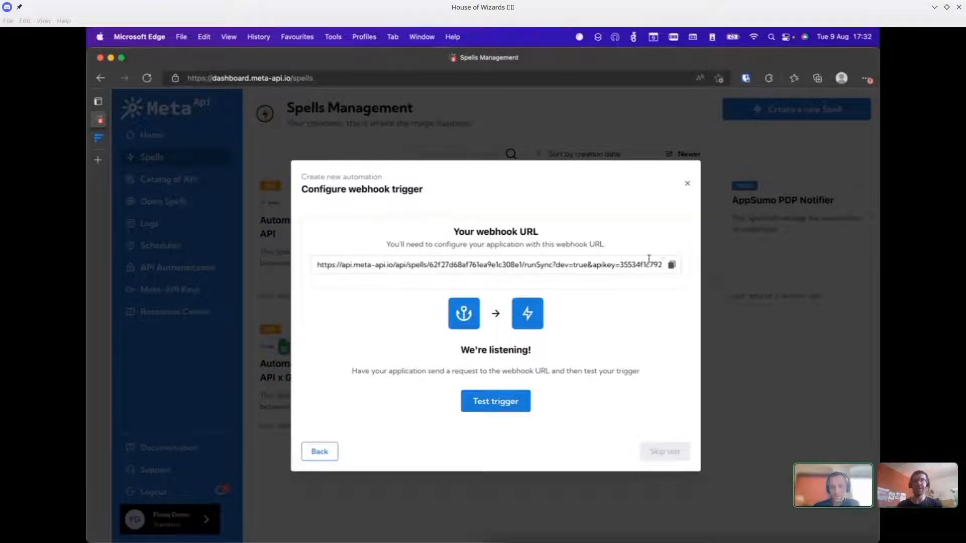
key("alt+Tab")
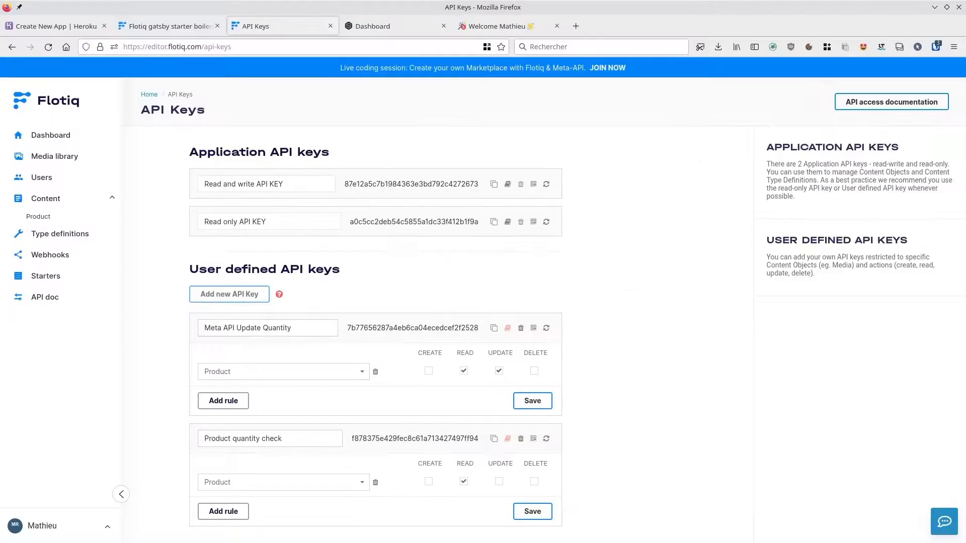
Step: Paste the Meta API webhook URL into the Snipcart store's Webhooks URL field
left_click(400, 26)
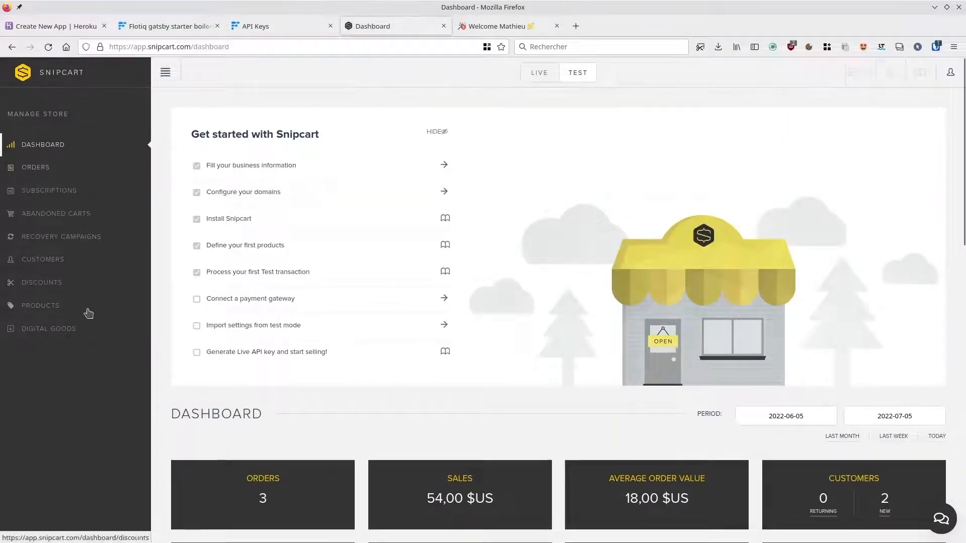
left_click(75, 192)
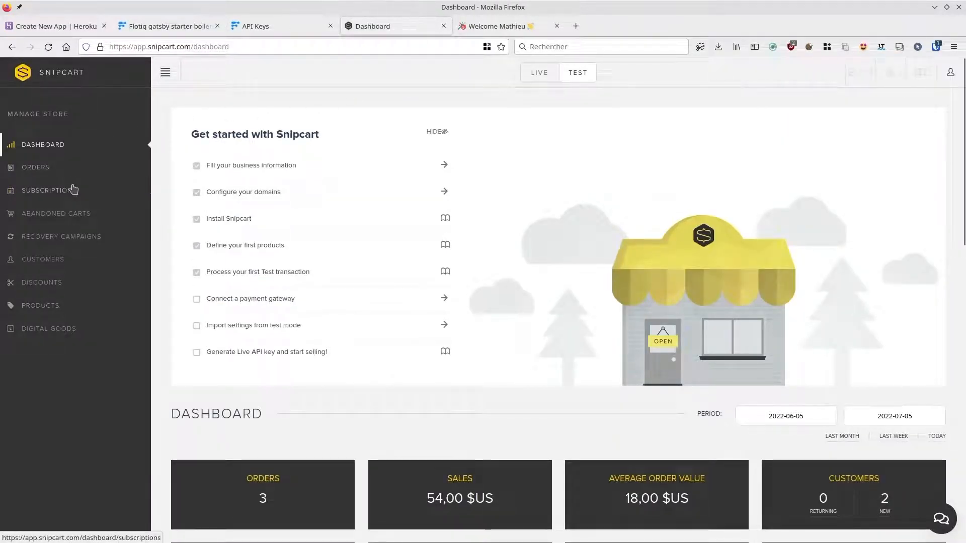
left_click(950, 73)
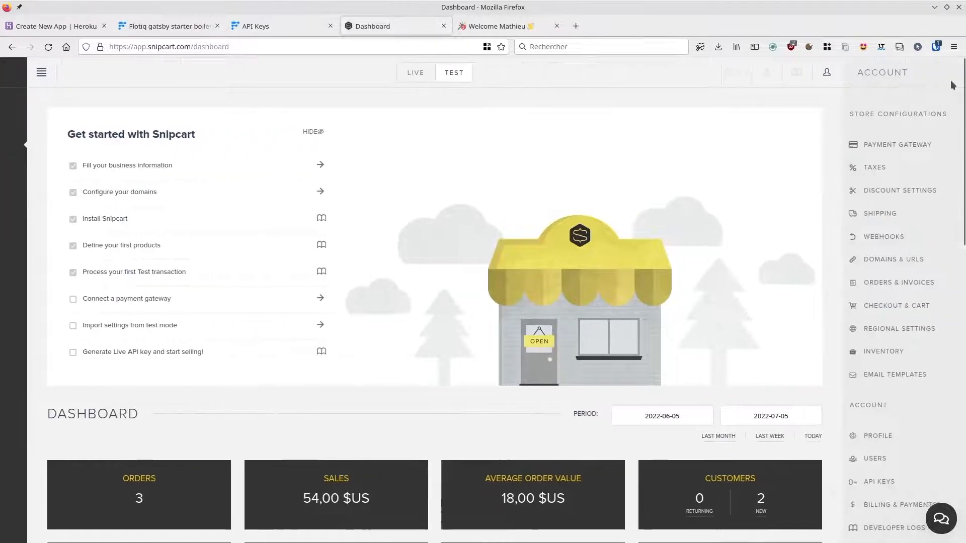
left_click(857, 238)
left_click(311, 239)
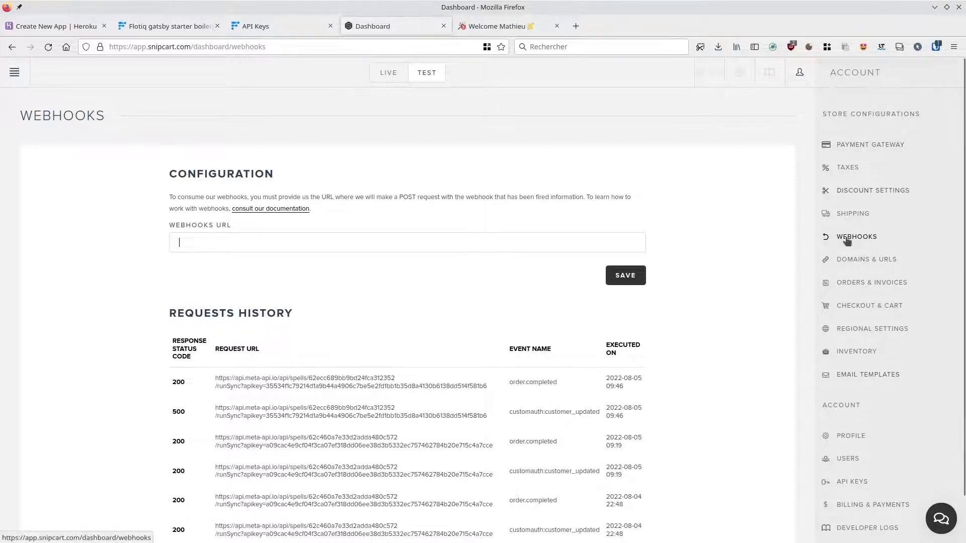
key("ctrl+v")
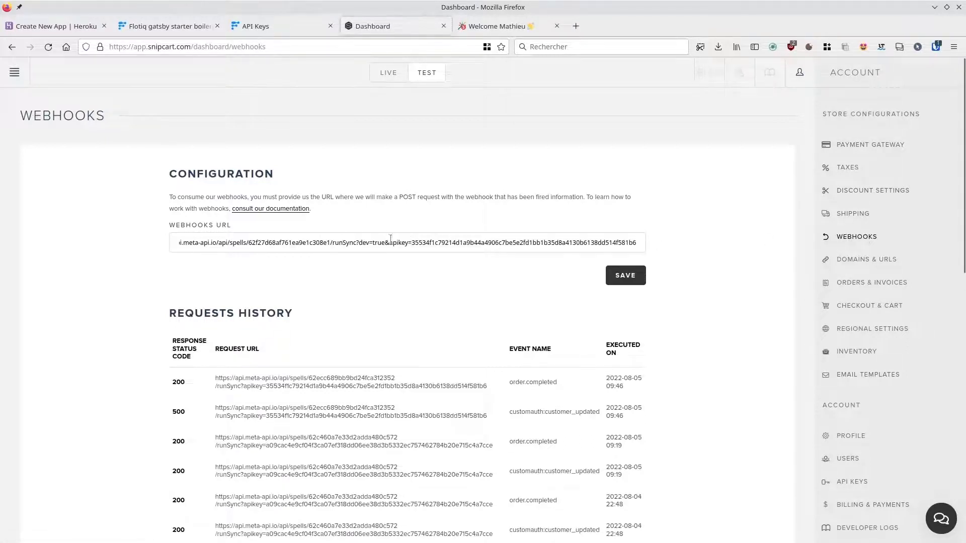
Step: Highlight the spell ID, the dev=true parameter and the API key in the pasted URL
left_click_drag(420, 241, 183, 254)
left_click(308, 278)
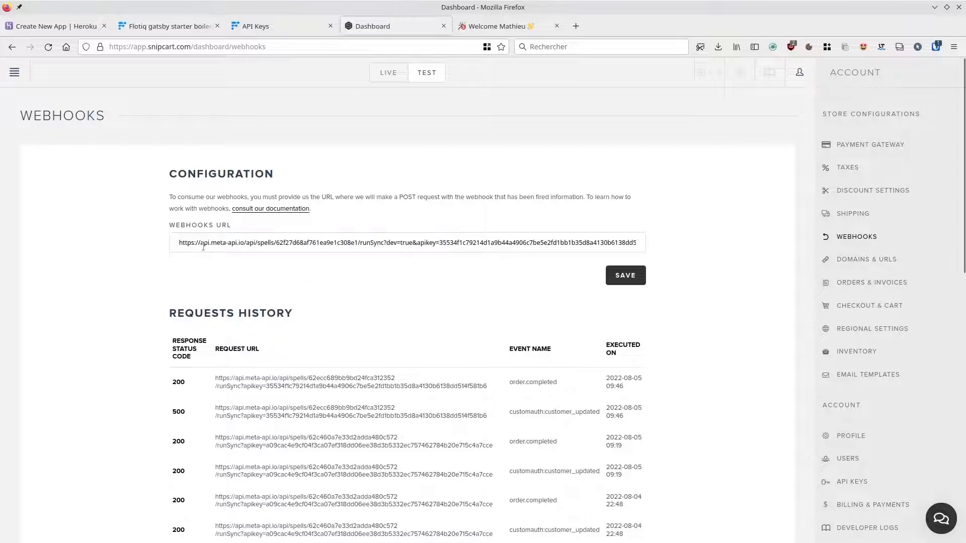
double_click(299, 242)
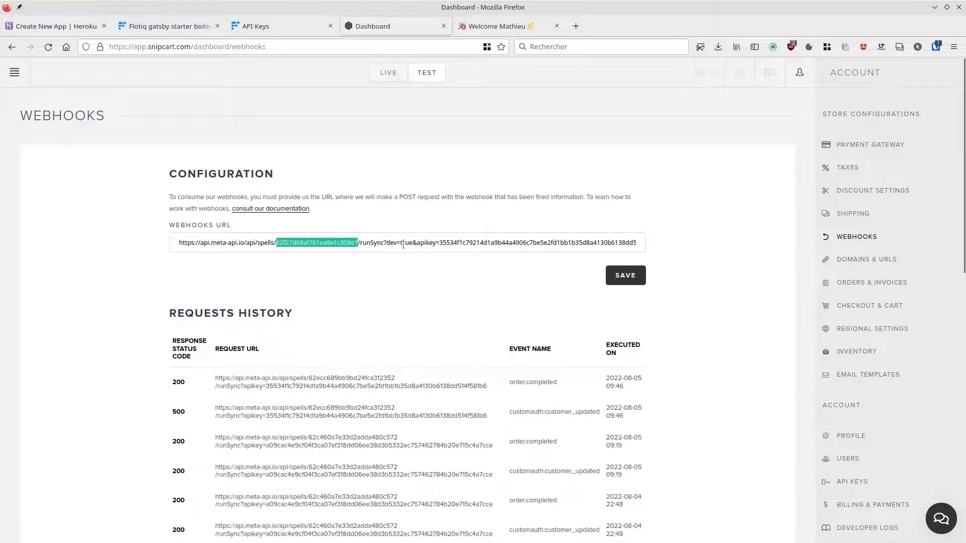
left_click_drag(386, 244, 407, 242)
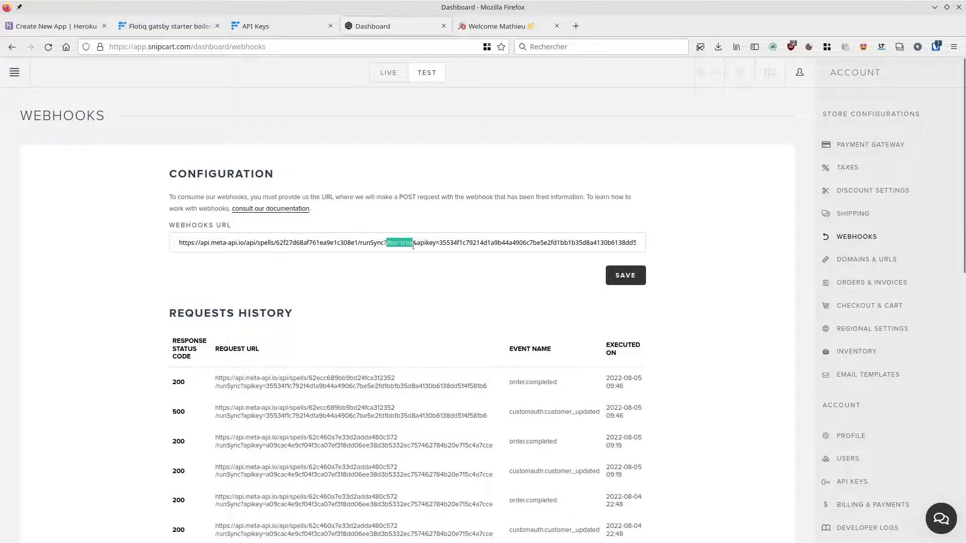
left_click(410, 242)
left_click_drag(387, 243, 412, 242)
left_click(405, 243)
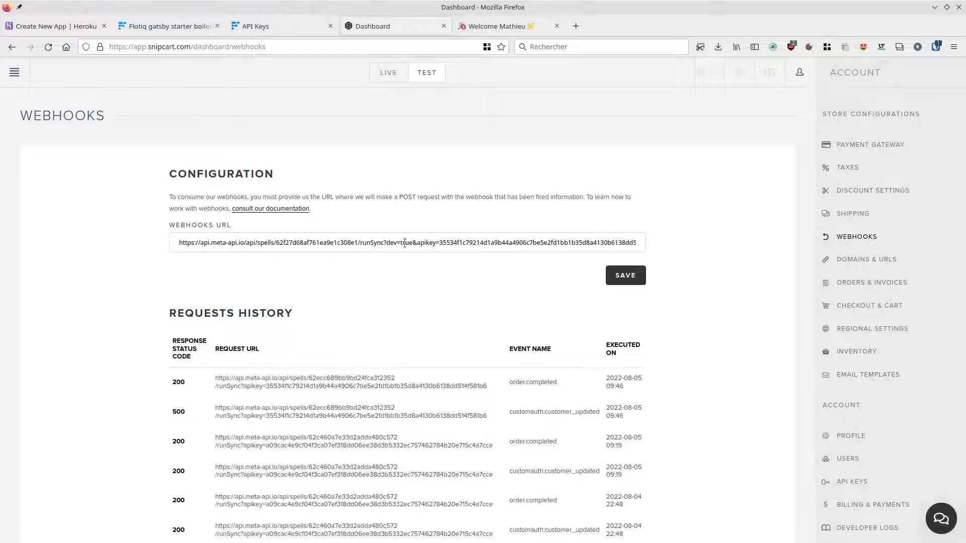
left_click(405, 243)
left_click_drag(441, 243, 648, 243)
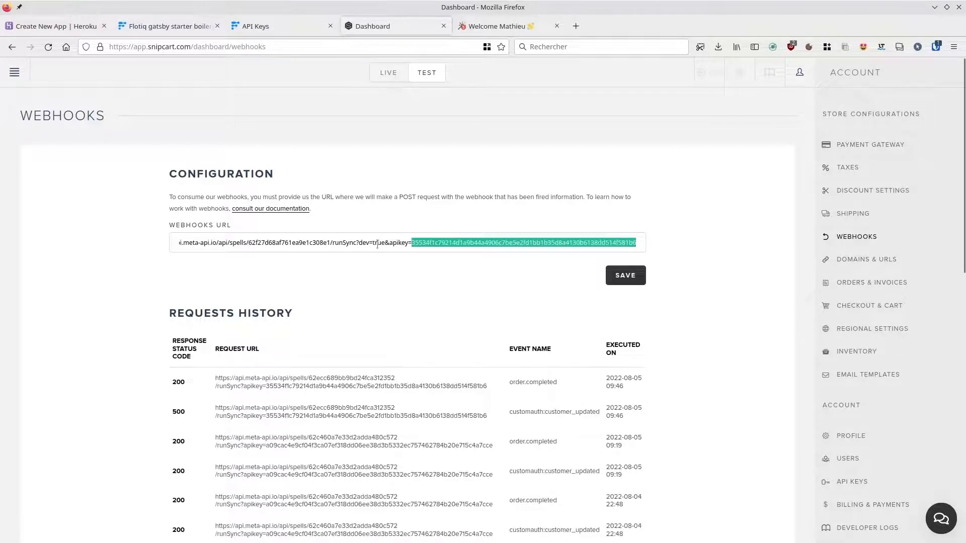
left_click(399, 242)
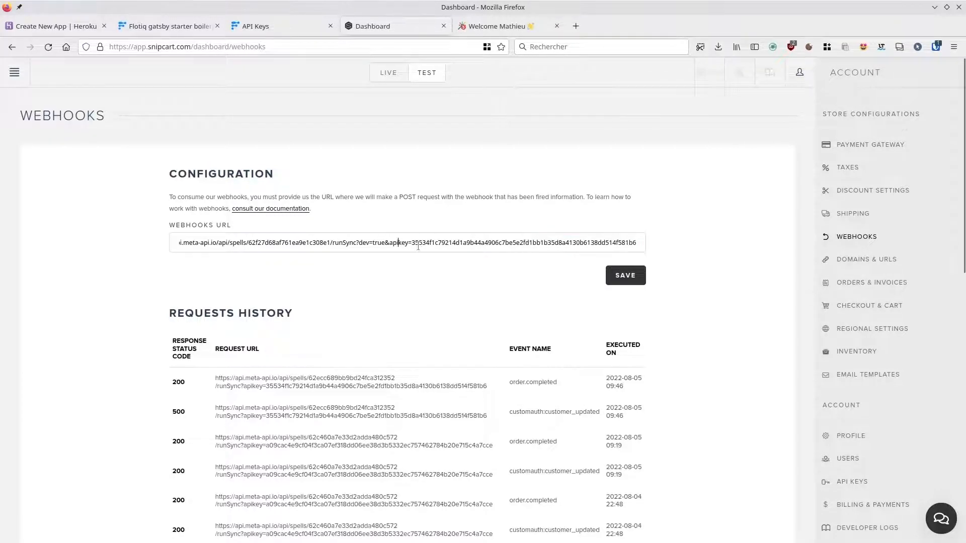
Step: Save the webhook URL and bring up the storefront's $15 Green tea page
left_click(620, 278)
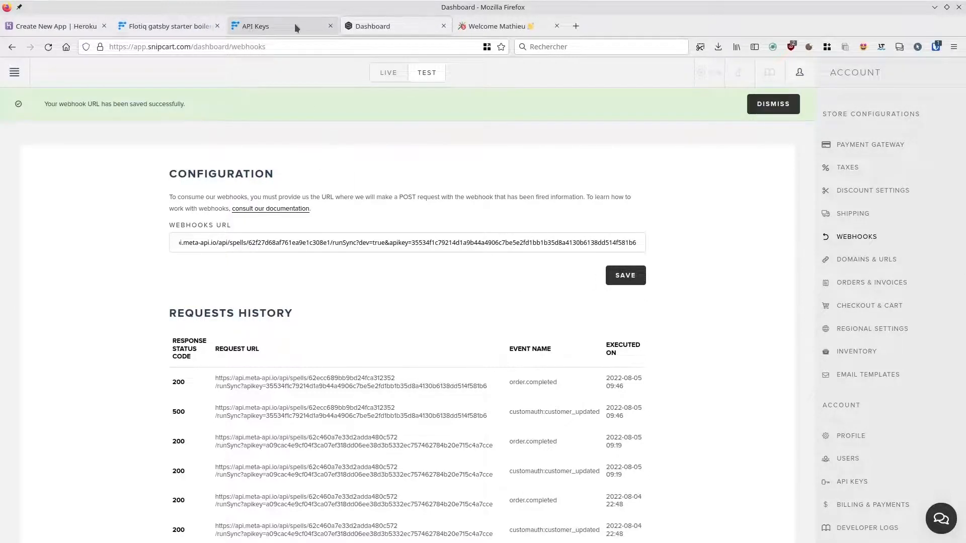
left_click(267, 28)
left_click(153, 29)
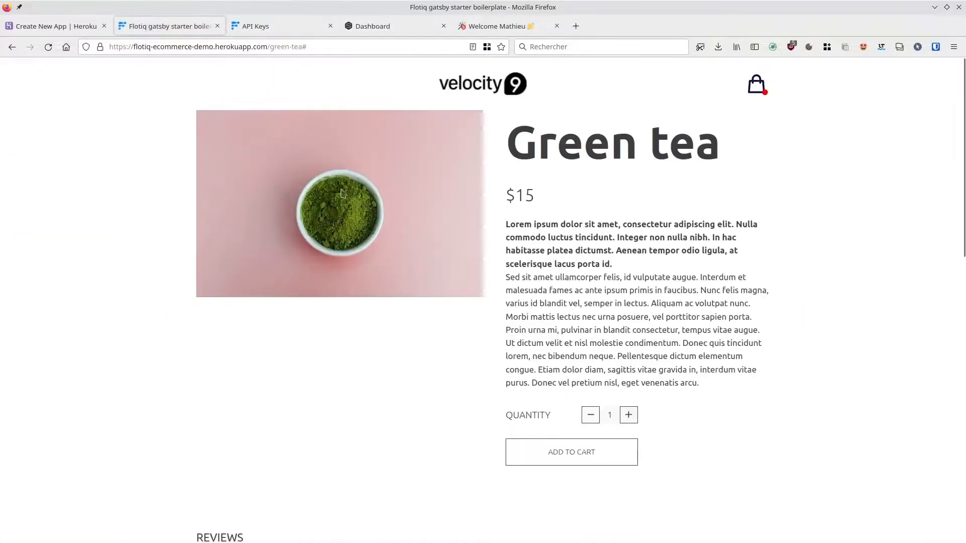
Step: Add Green tea to the cart and fill in test billing details with a Paris, France address
left_click(582, 455)
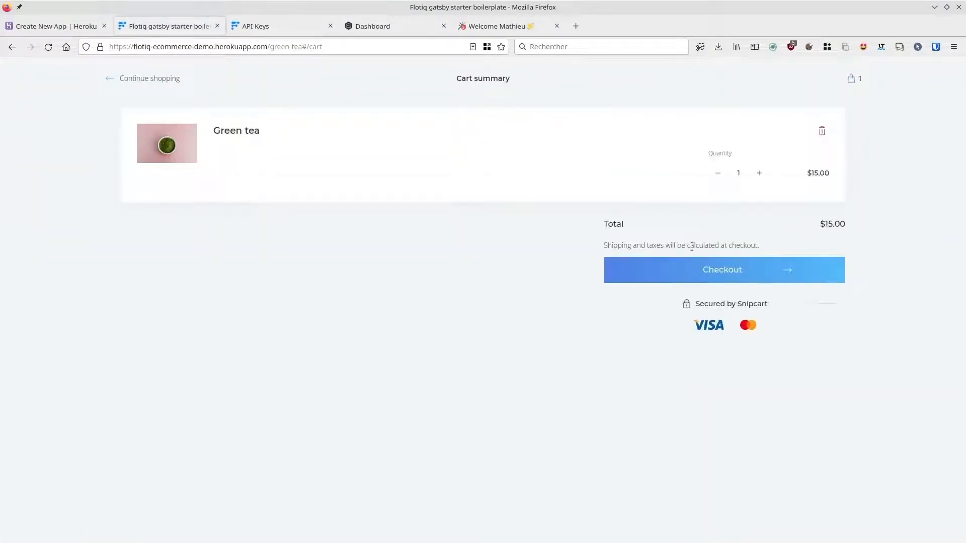
left_click(681, 273)
left_click(239, 167)
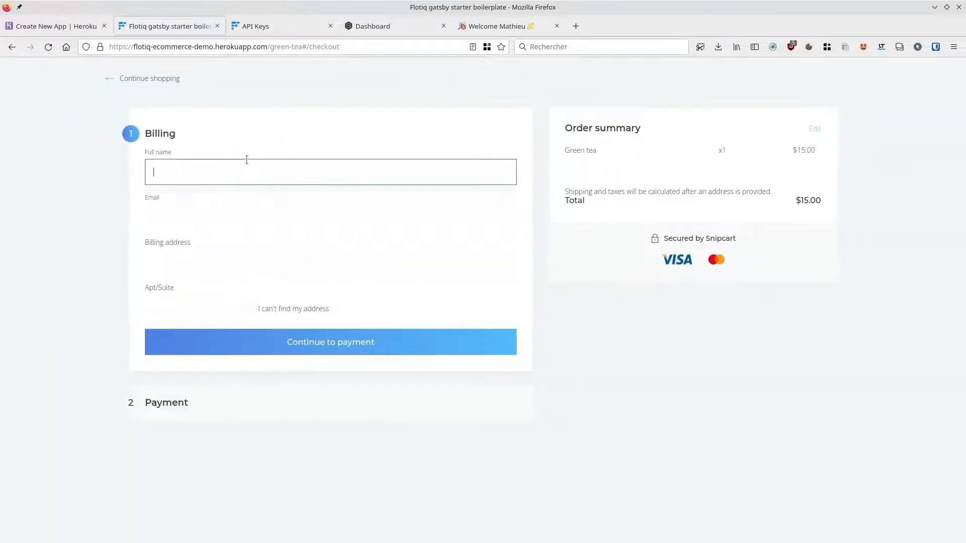
type("test")
left_click(206, 215)
type("test@test")
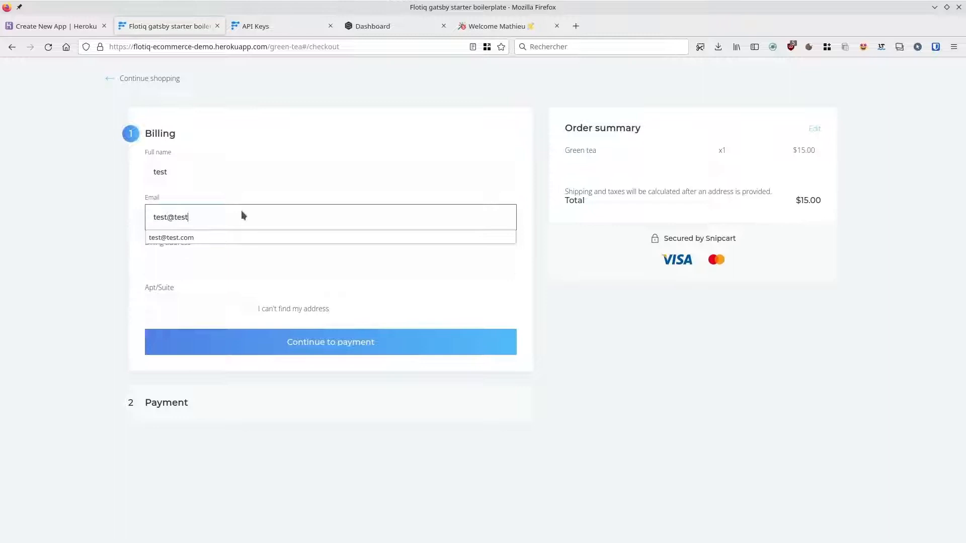
key("Down")
key("Return")
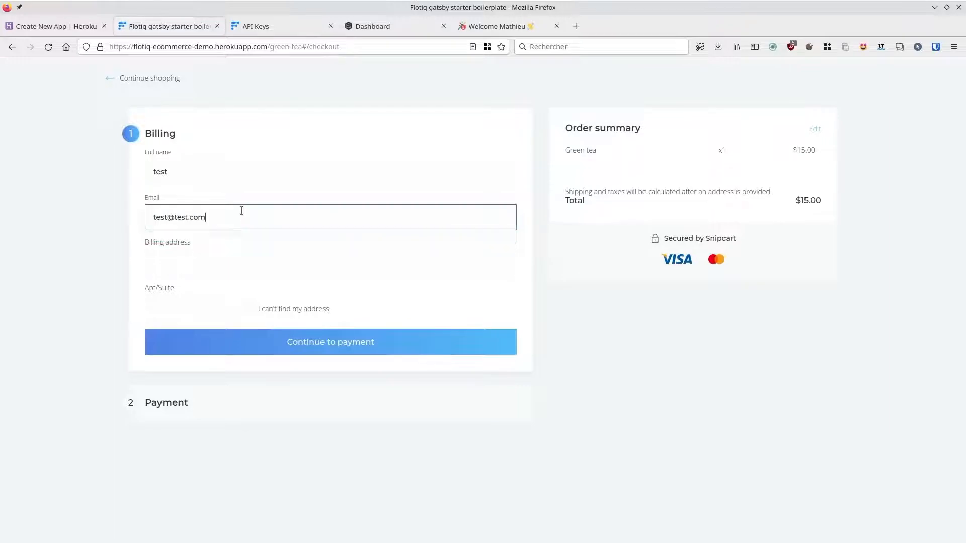
key("Tab")
type("p")
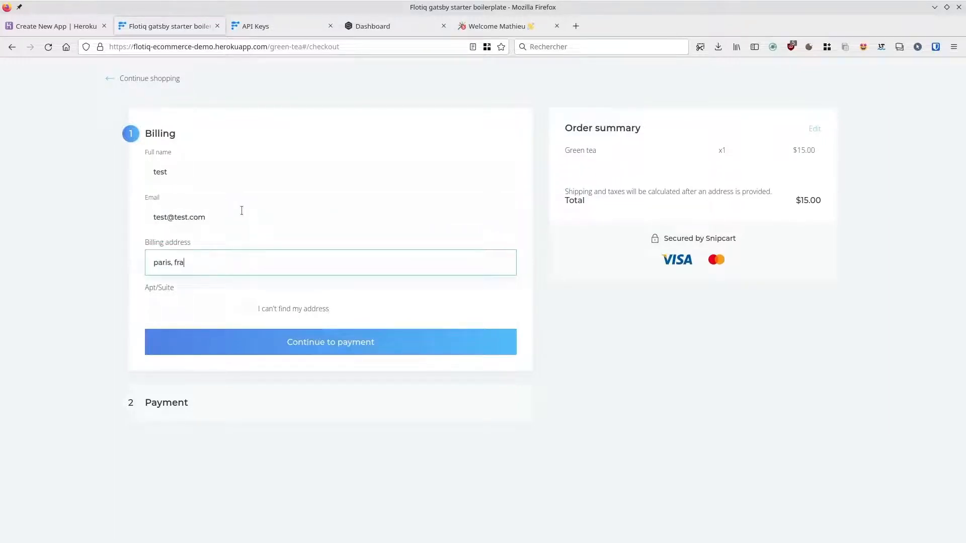
type("aris, france")
left_click(212, 290)
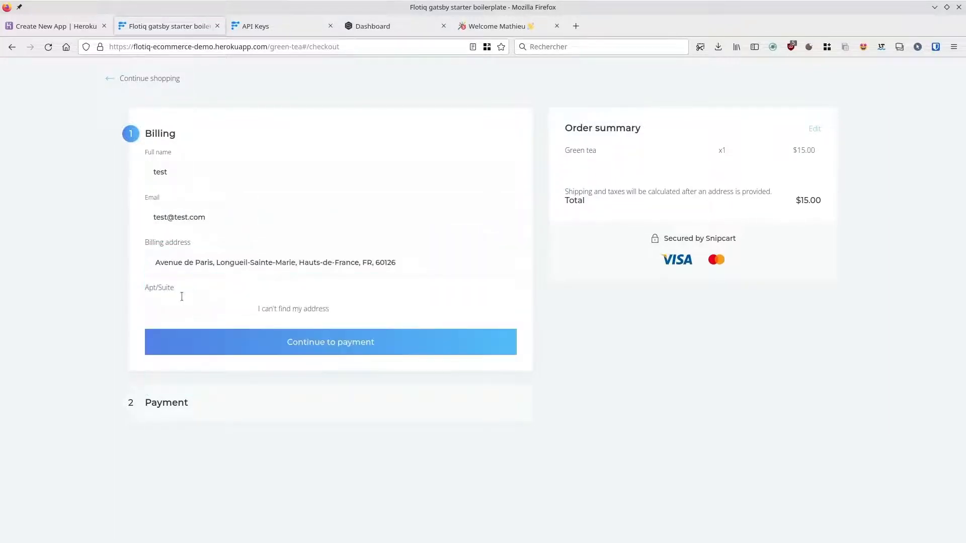
left_click(284, 342)
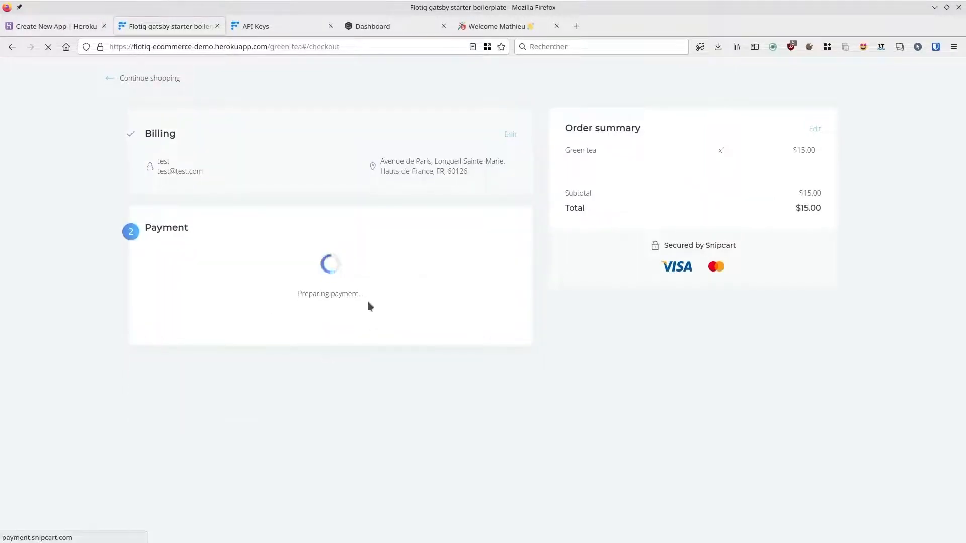
left_click(264, 295)
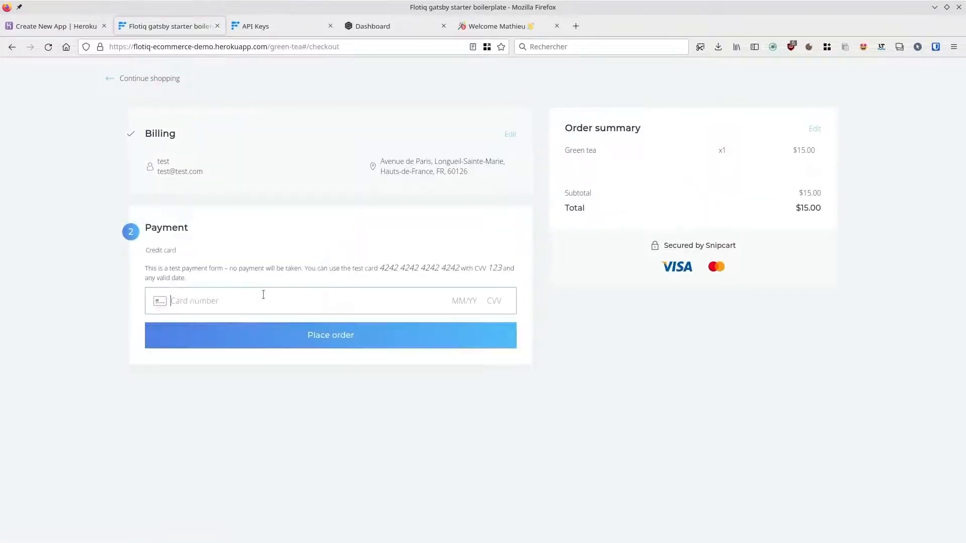
type("4242 4242 4242 4242 ")
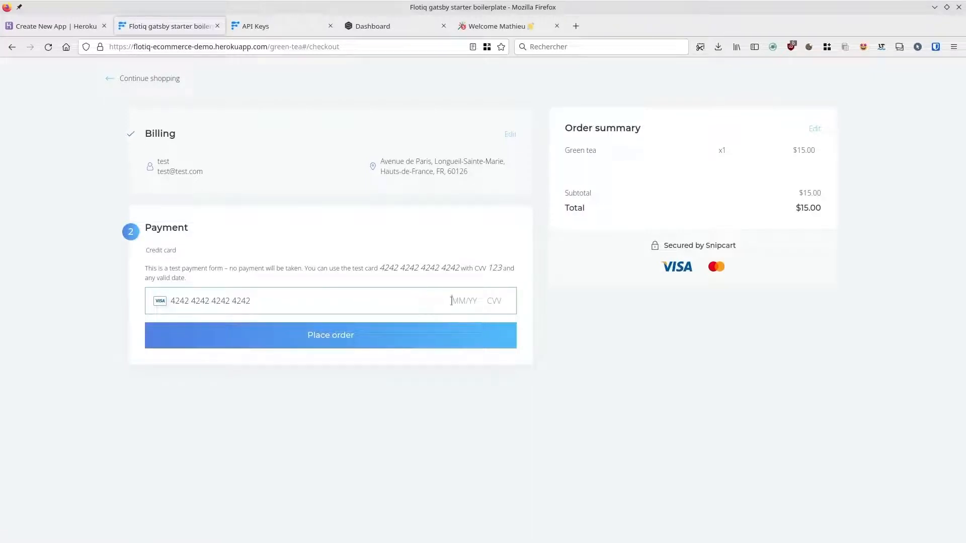
type("01/25 123")
Step: Re-save the Snipcart webhook URL, then place the $15.00 Green tea test order
left_click(391, 28)
left_click(617, 280)
left_click(170, 26)
left_click(455, 328)
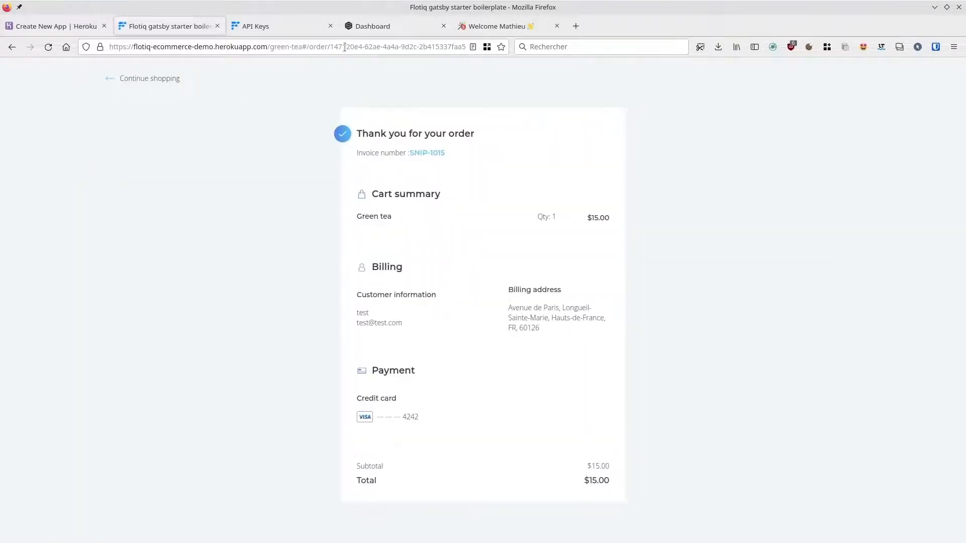
left_click(370, 28)
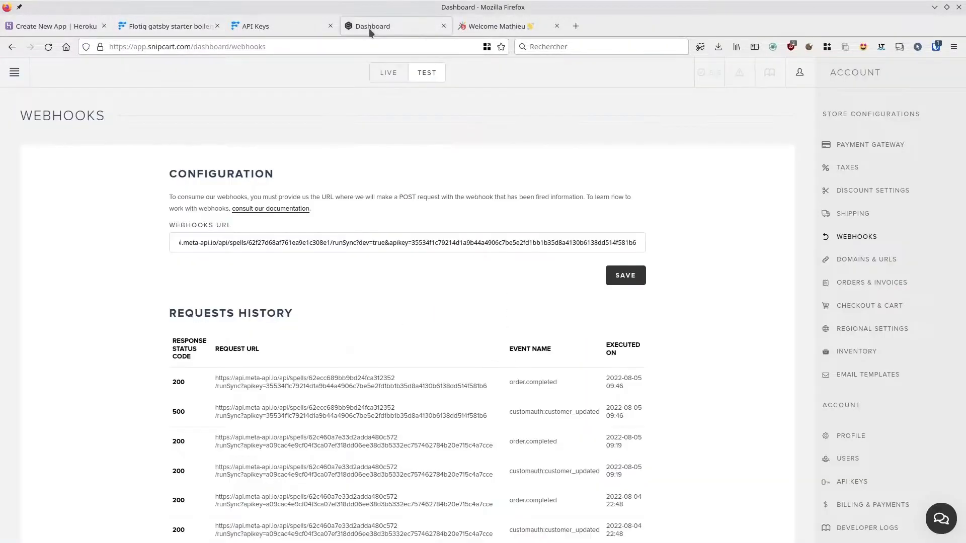
Step: Reload Snipcart's Requests History and highlight the new order.completed and customauth:customer_updated events
left_click(48, 48)
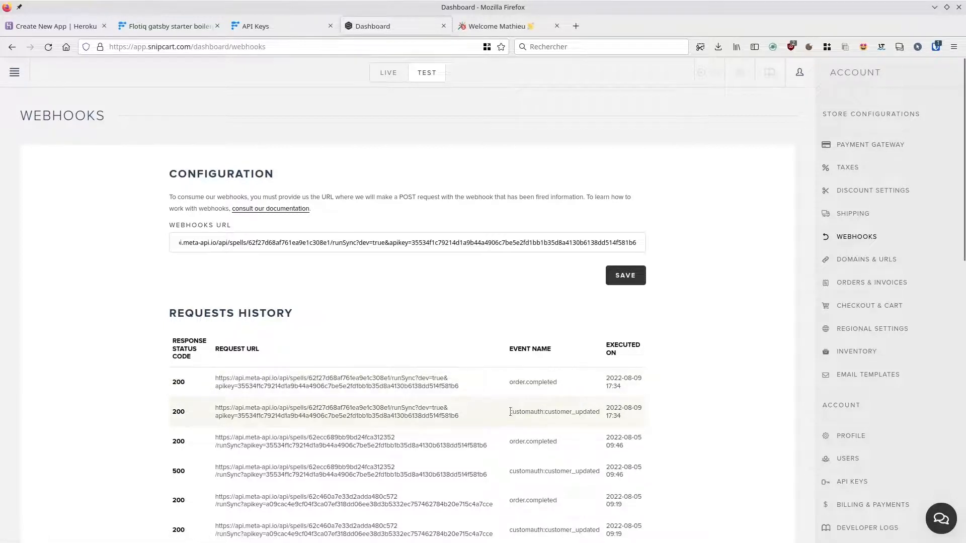
left_click_drag(509, 412, 605, 413)
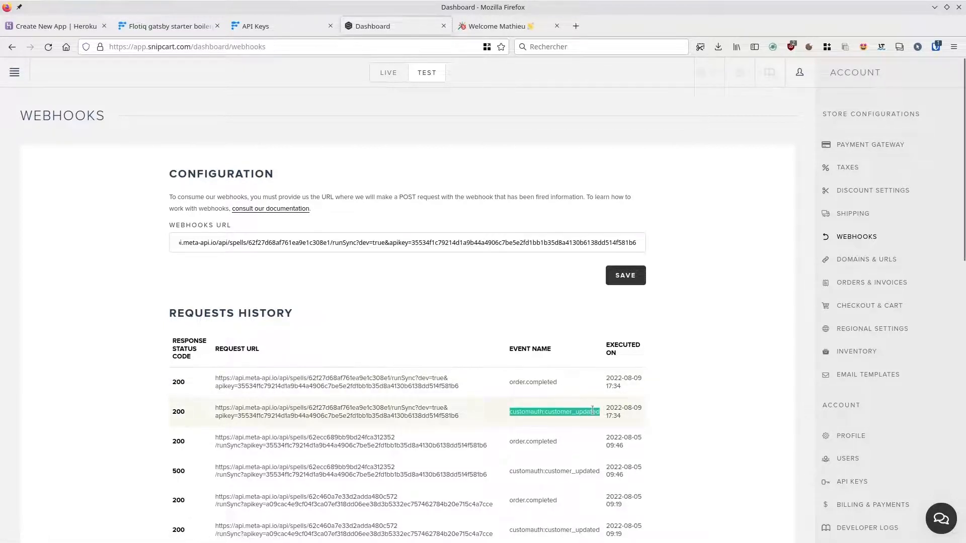
left_click(593, 410)
left_click_drag(511, 383, 537, 384)
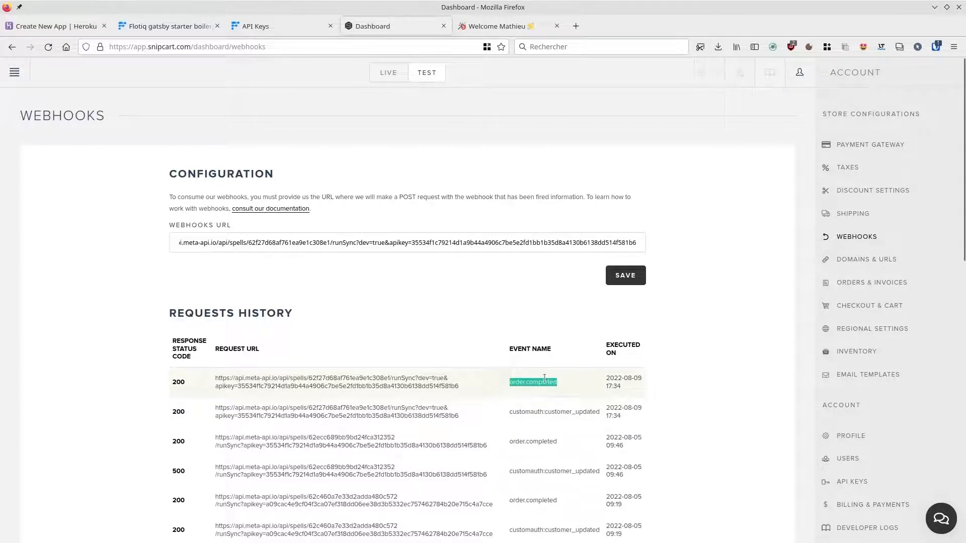
left_click(544, 379)
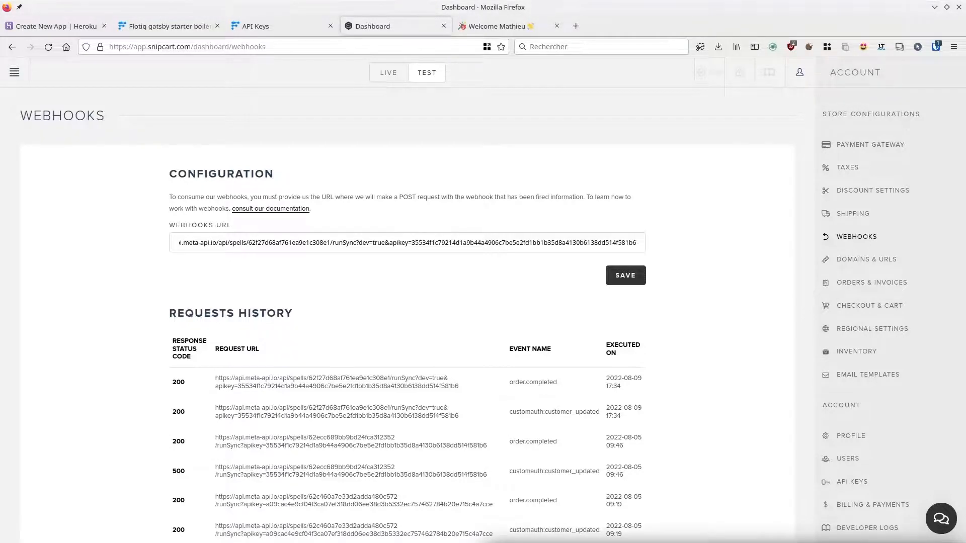
key("alt+Tab")
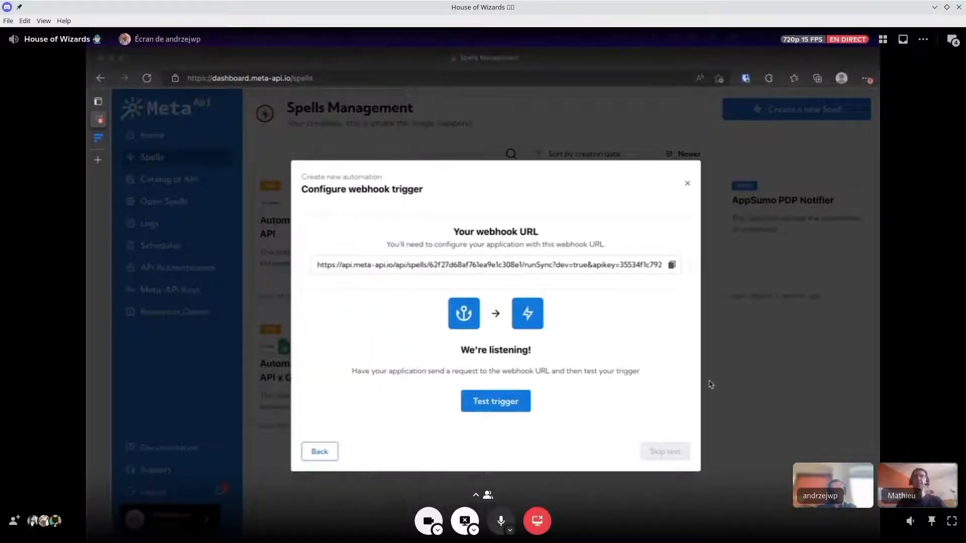
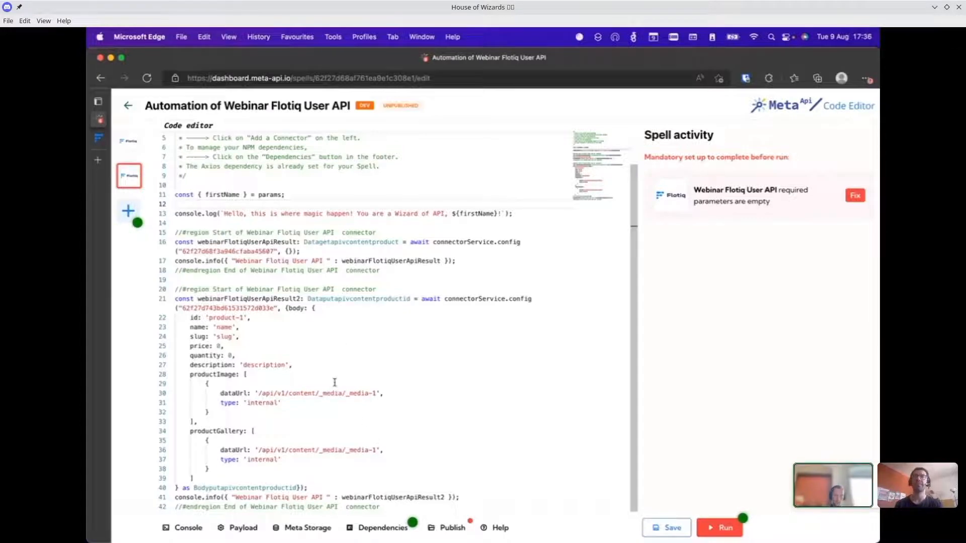
Step: Inspect the test payload's green-tea item id, quantity, and the order.completed eventName
left_click(228, 529)
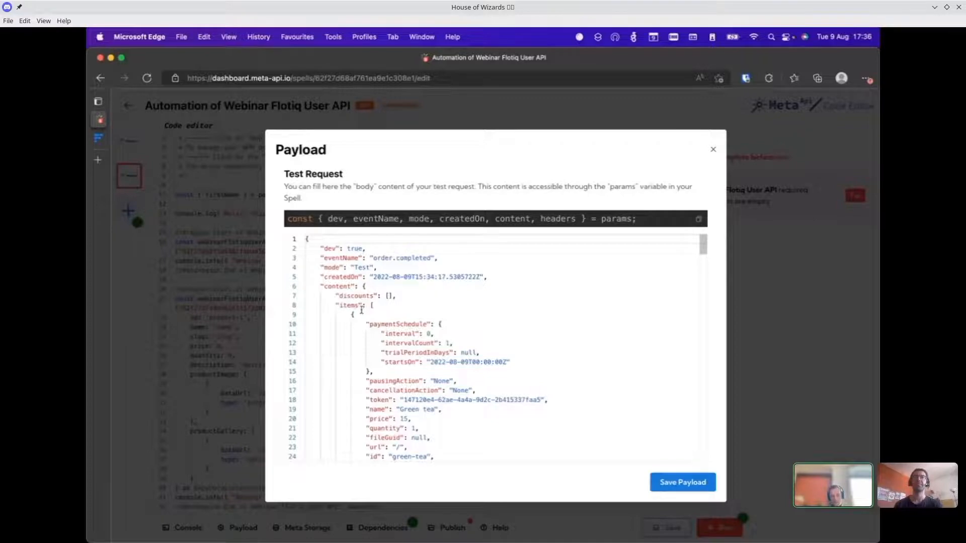
scroll(361, 312, "down", 3)
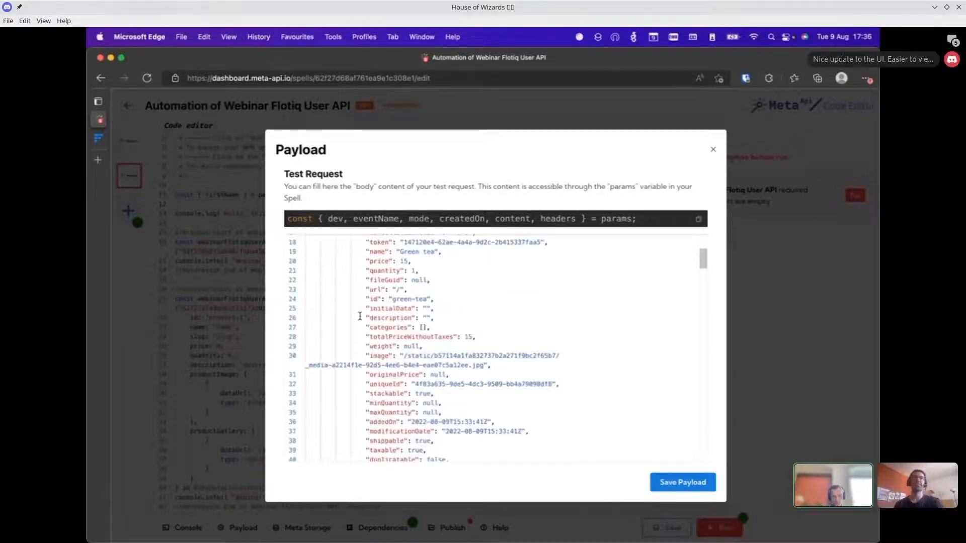
scroll(360, 316, "up", 3)
left_click(368, 304)
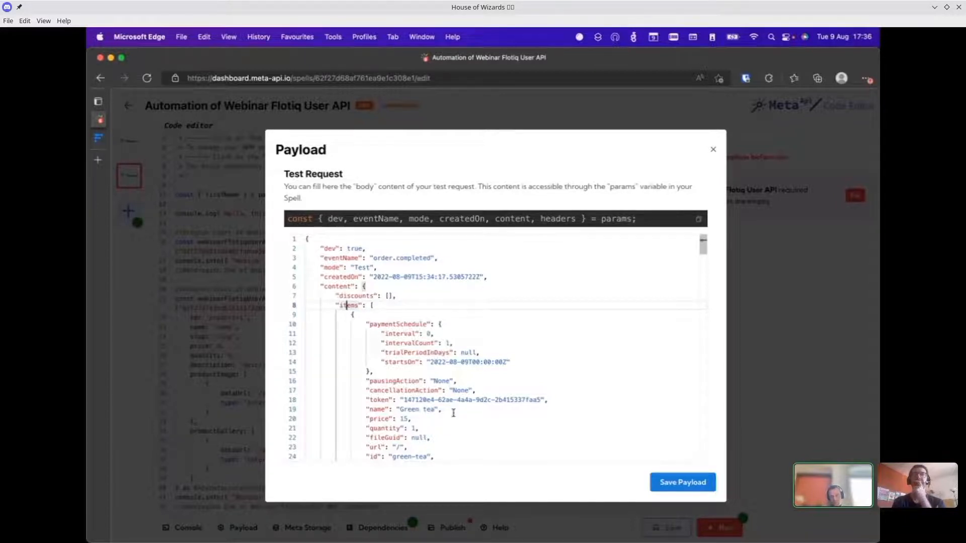
scroll(453, 413, "down", 3)
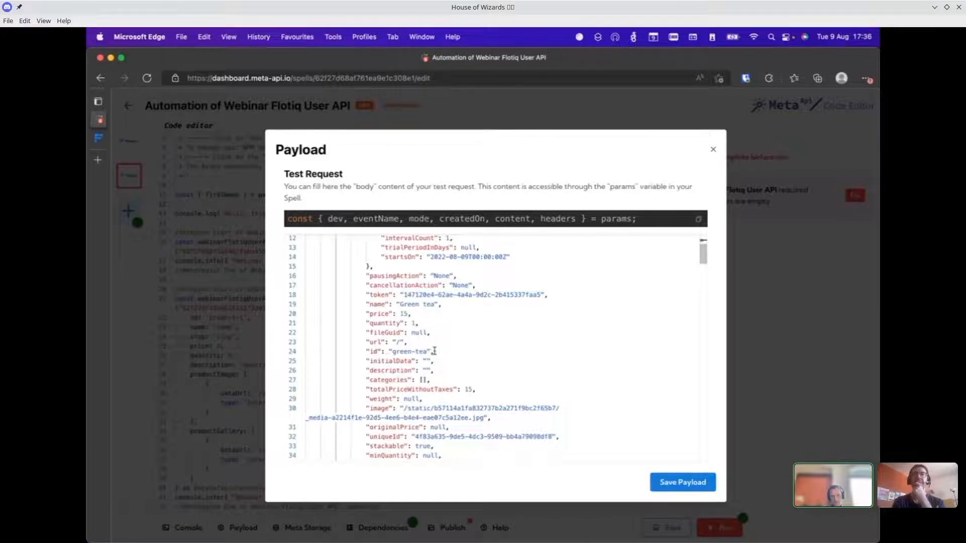
left_click_drag(367, 351, 447, 351)
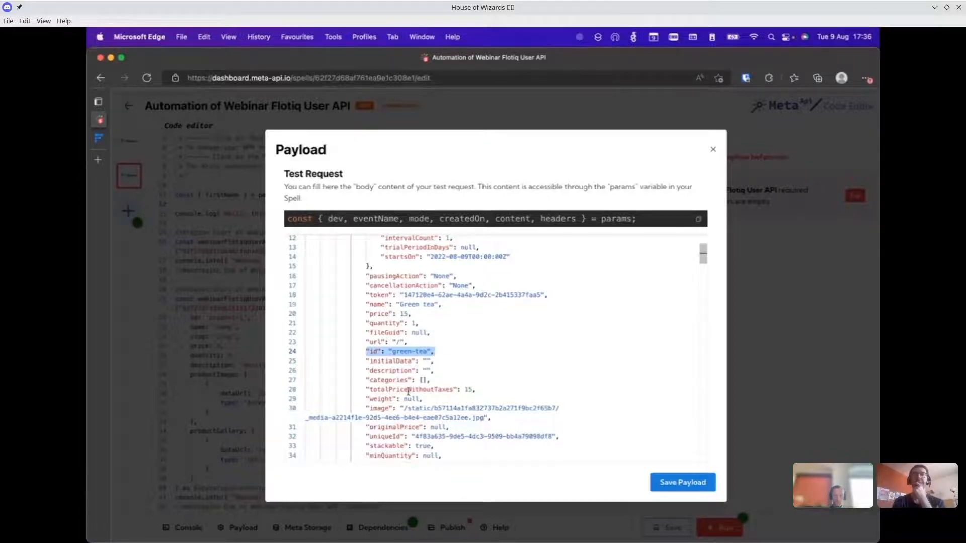
left_click_drag(367, 323, 437, 323)
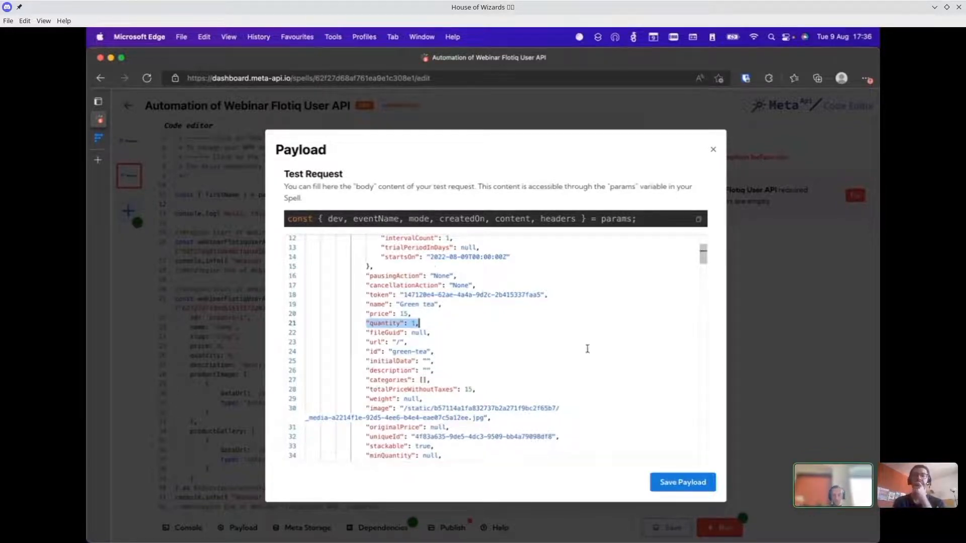
scroll(516, 356, "up", 4)
double_click(397, 257)
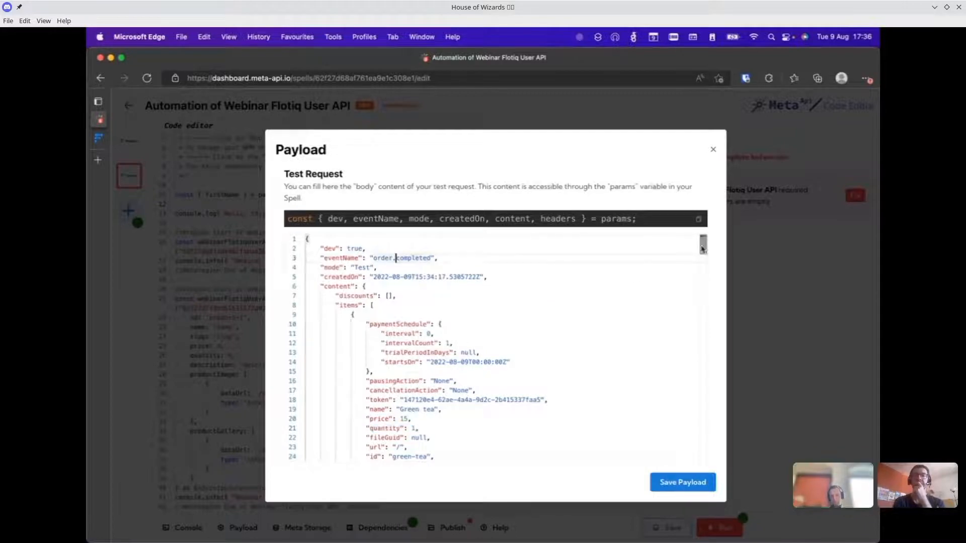
double_click(332, 258)
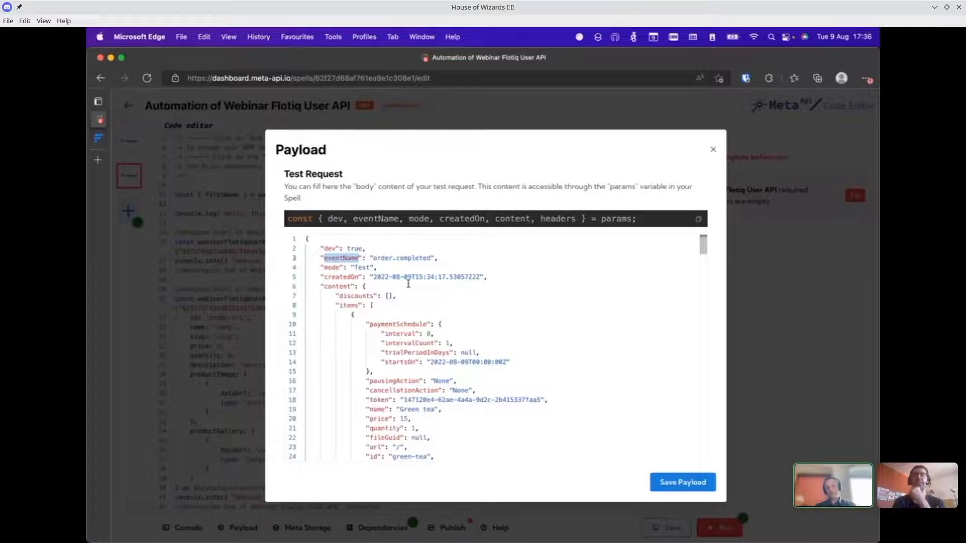
triple_click(382, 257)
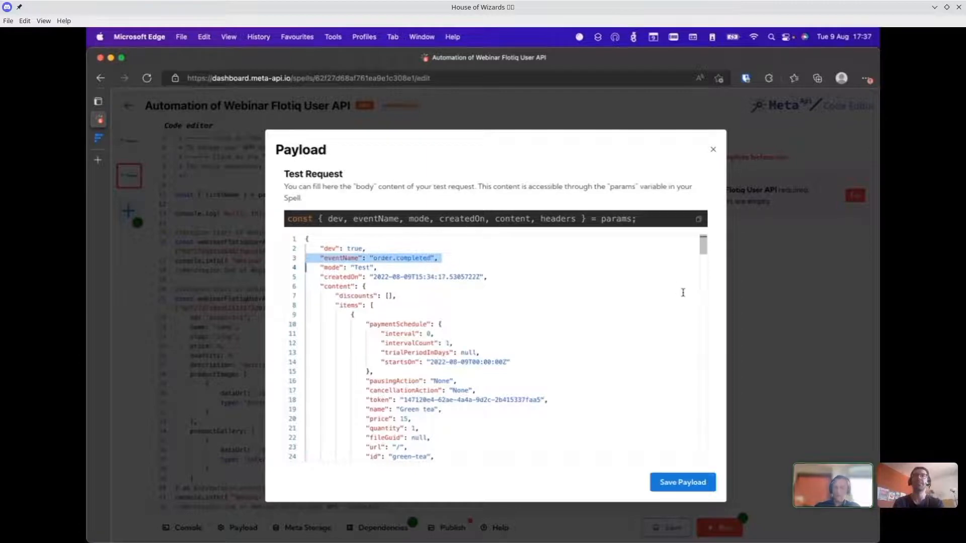
left_click(714, 150)
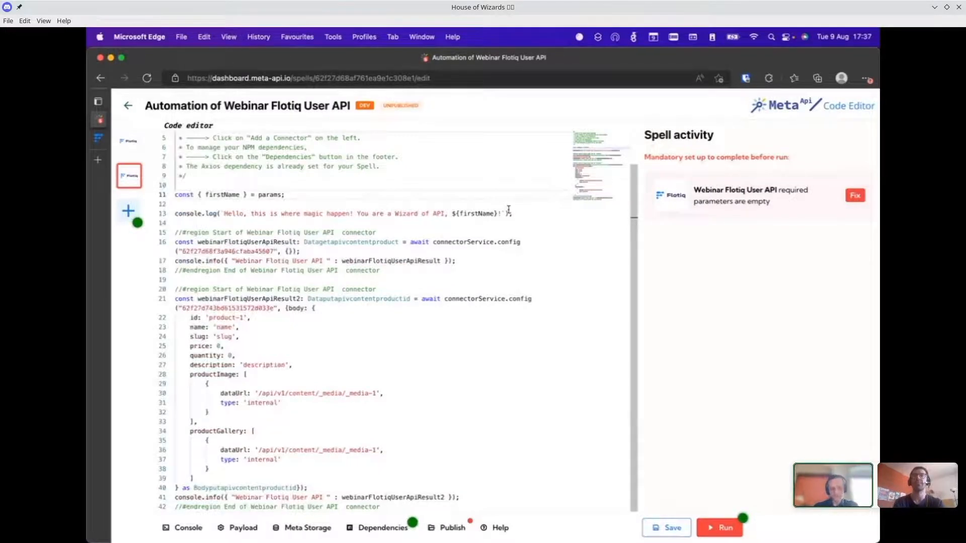
Step: Change line 11 so the params line reads eventName instead of firstName
key("shift+Home")
key("BackSpace")
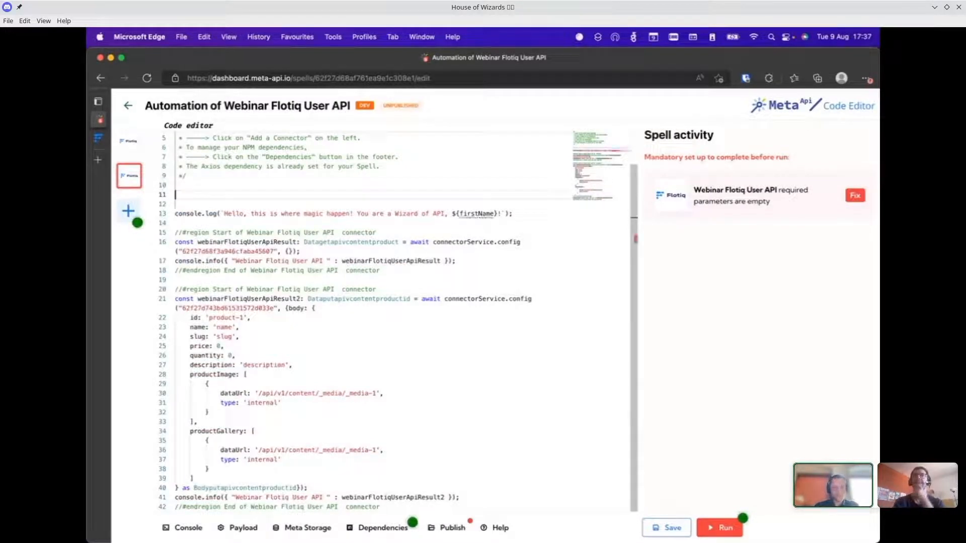
key("ctrl+z")
left_click(250, 195)
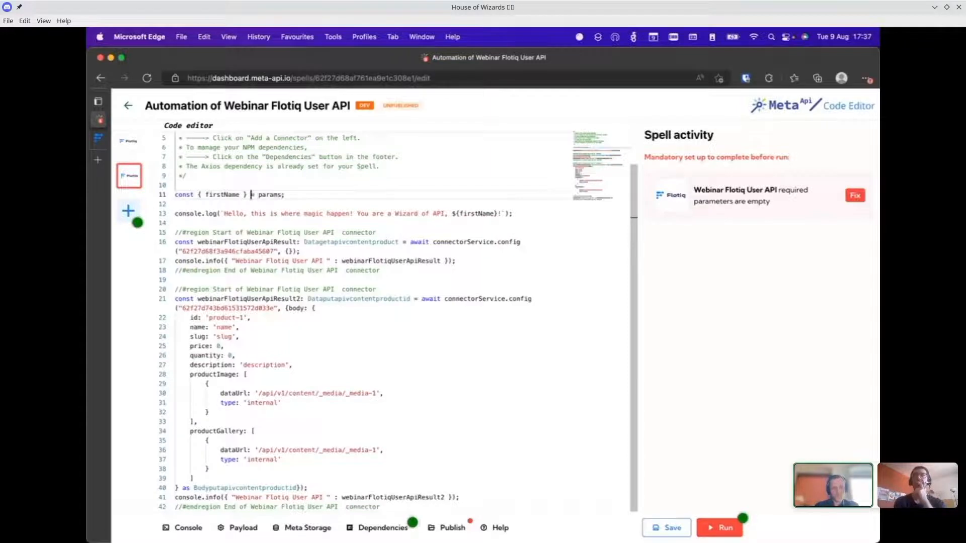
double_click(222, 195)
type("event")
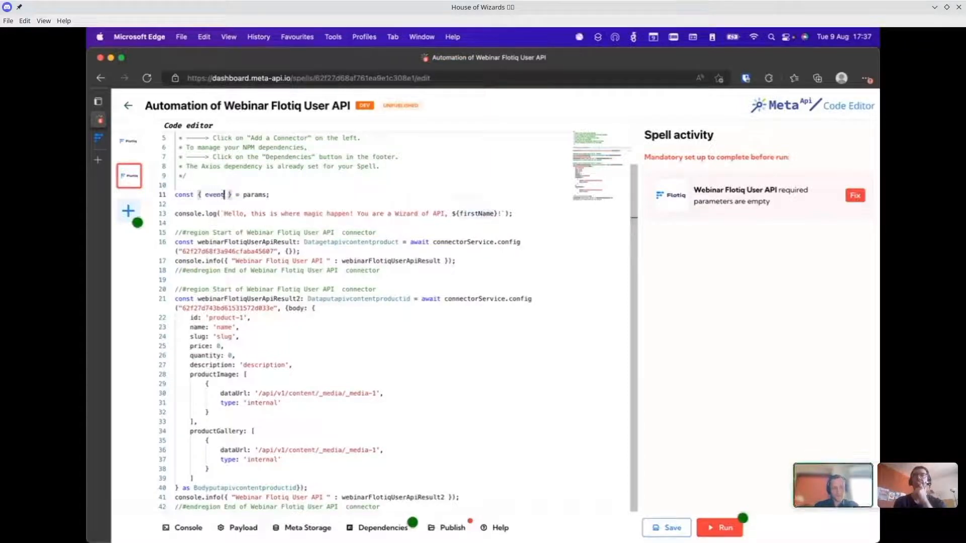
type("Name")
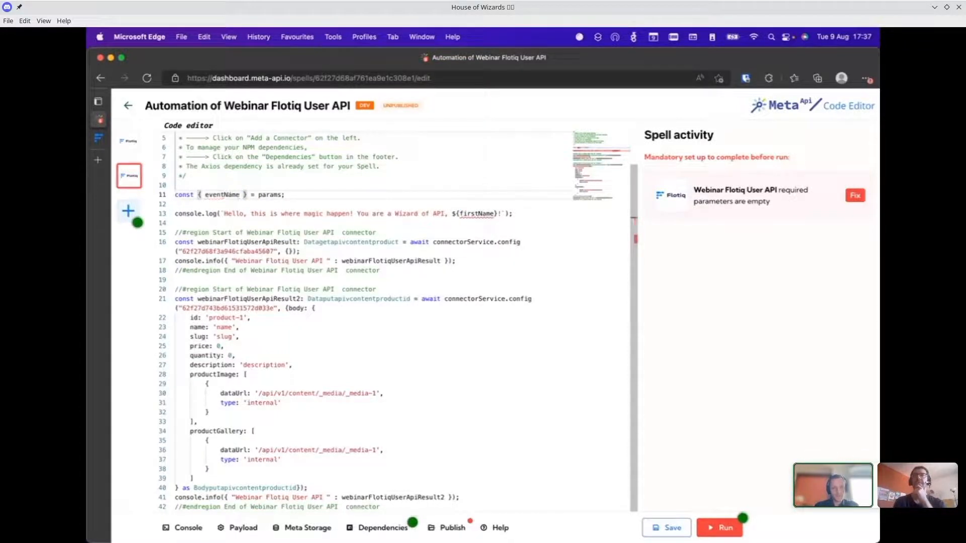
left_click(176, 205)
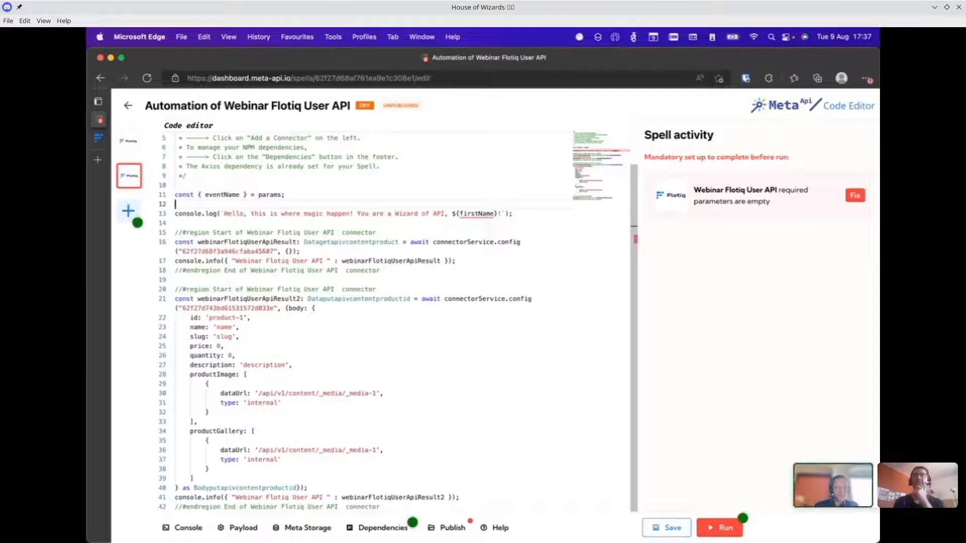
Step: Start line 13 with if(eventName == ' and copy order.completed from the payload
key("Return")
type("if(event")
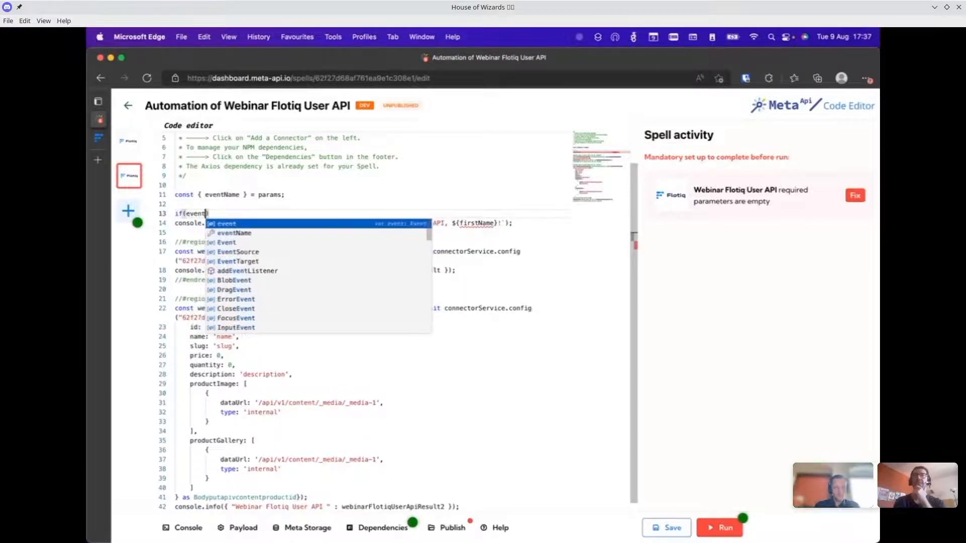
key("Escape")
type("Name == ")
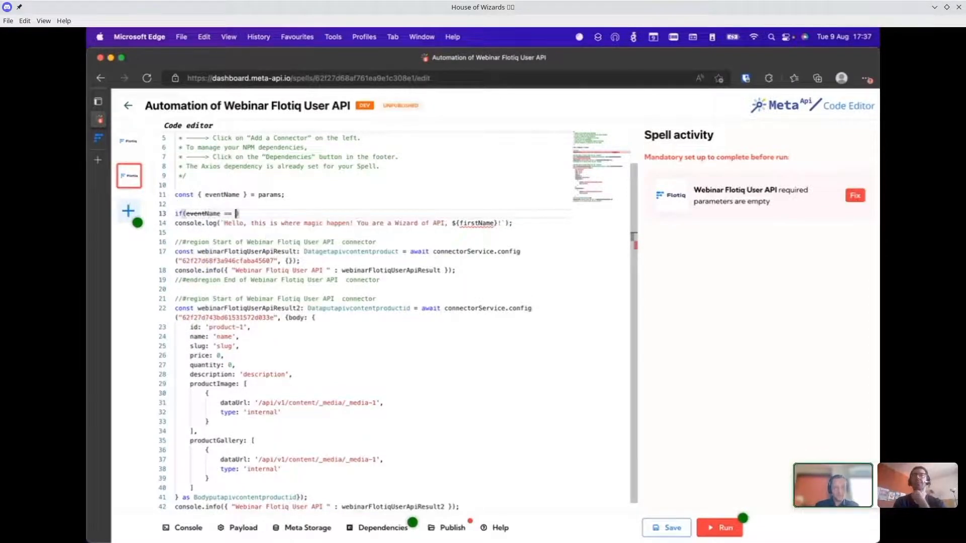
type("'")
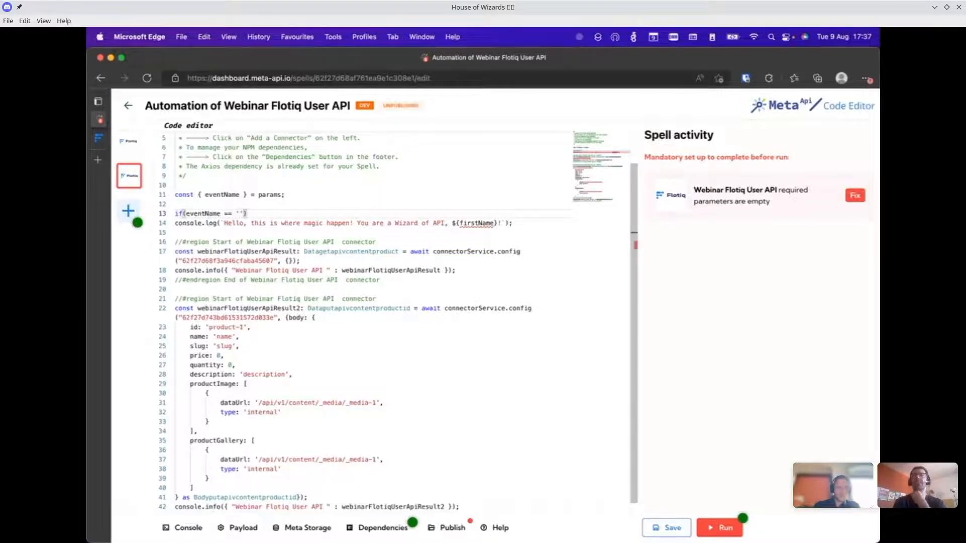
left_click(239, 528)
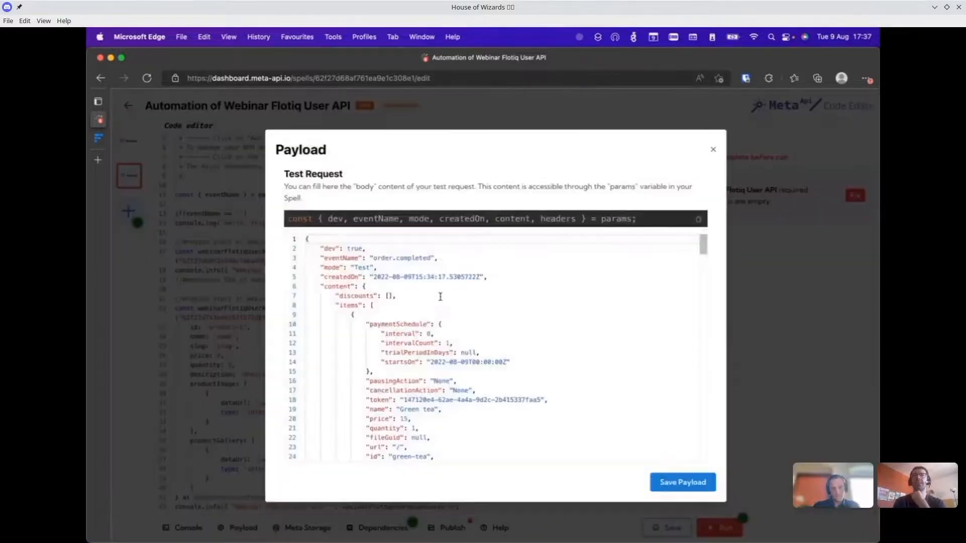
left_click_drag(373, 258, 430, 258)
key("ctrl+c")
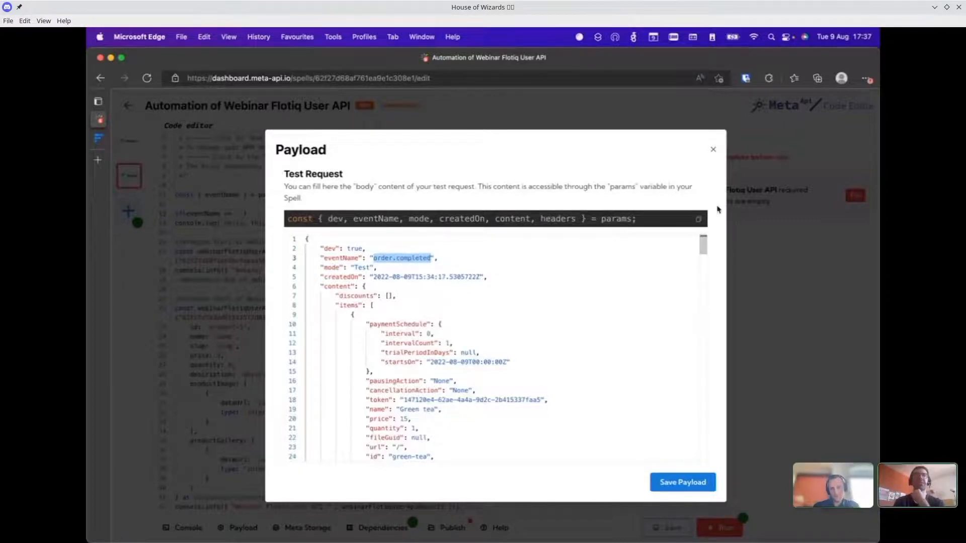
left_click(713, 149)
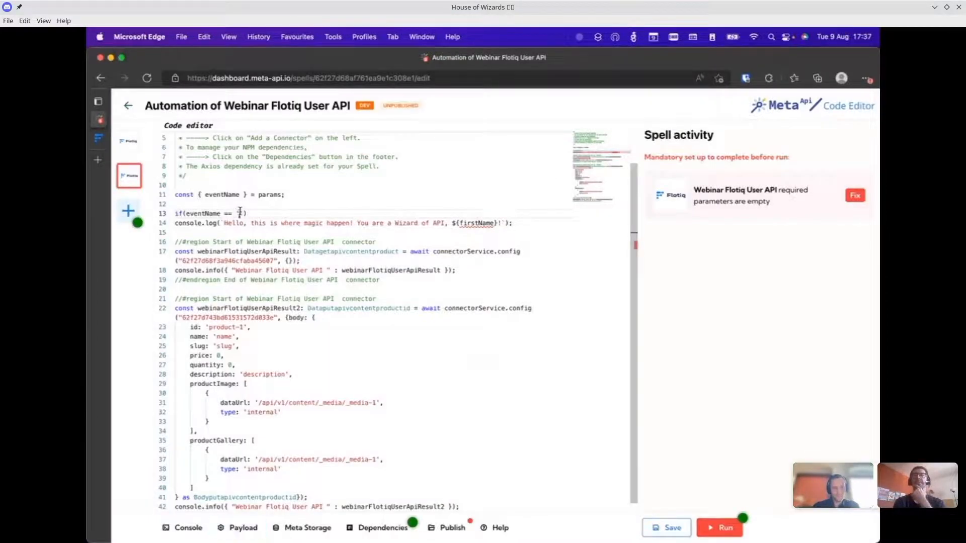
Step: Complete the condition as eventName == 'order.completed' and indent lines 14–43 inside it
left_click(240, 213)
type("'")
key("ctrl+v")
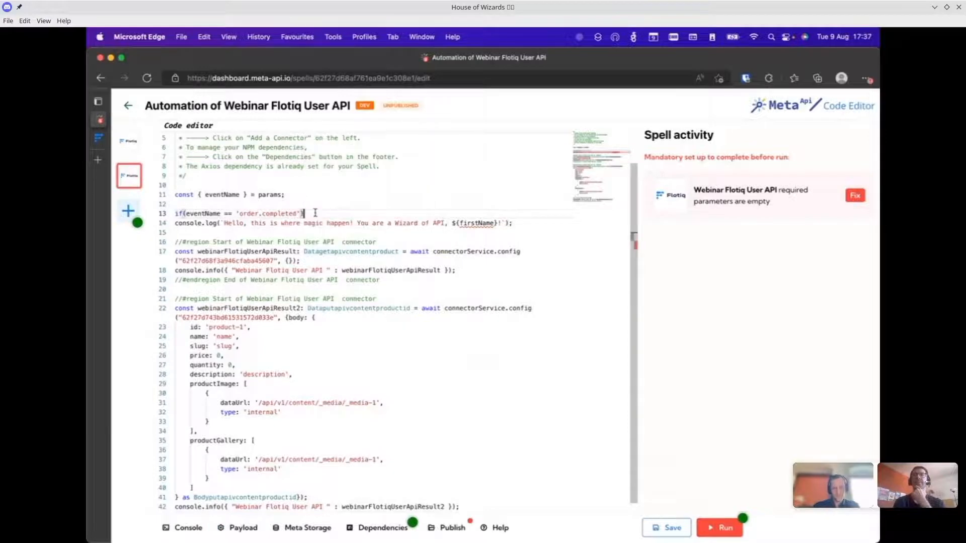
type("{")
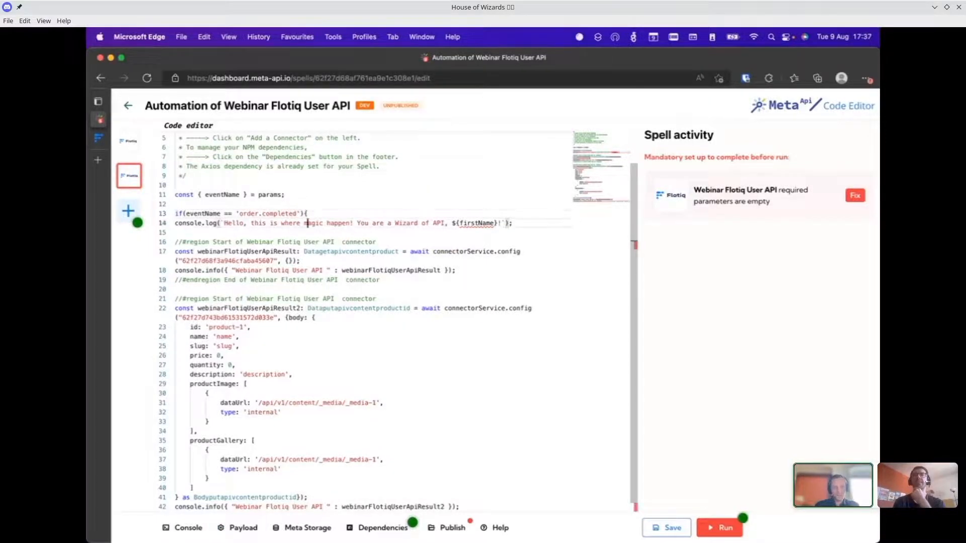
left_click_drag(175, 223, 380, 507)
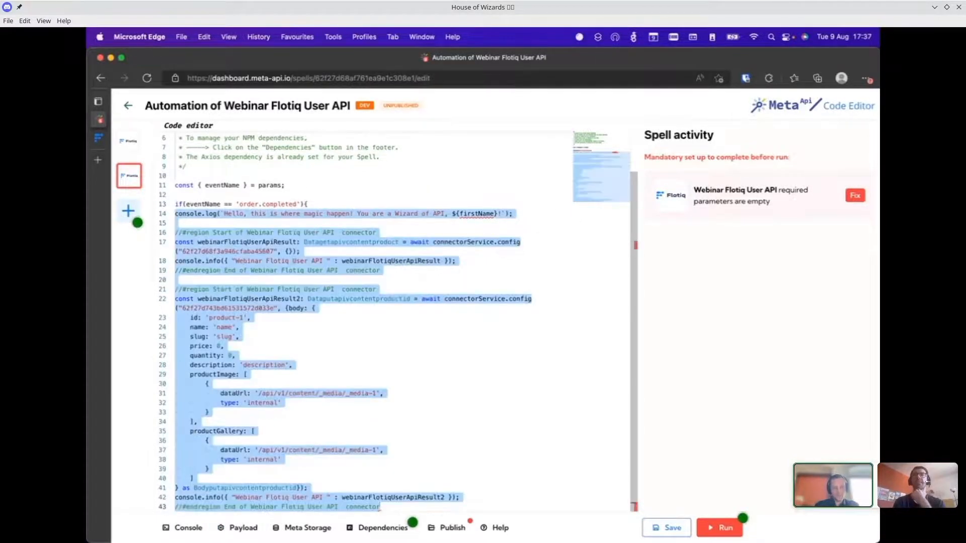
key("Tab")
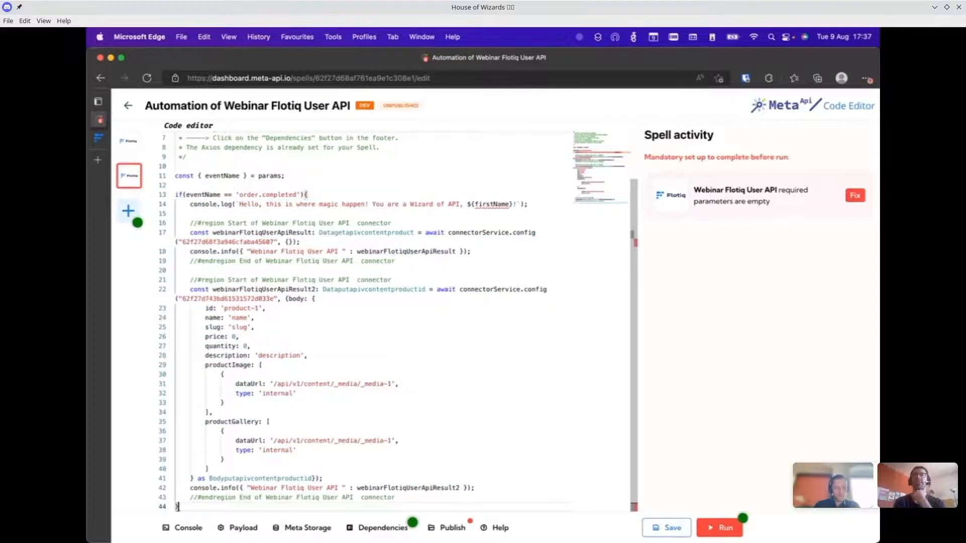
Step: Add an else block logging 'Ignoring - not order.complete event.'
type("else {")
key("Return")
type("co")
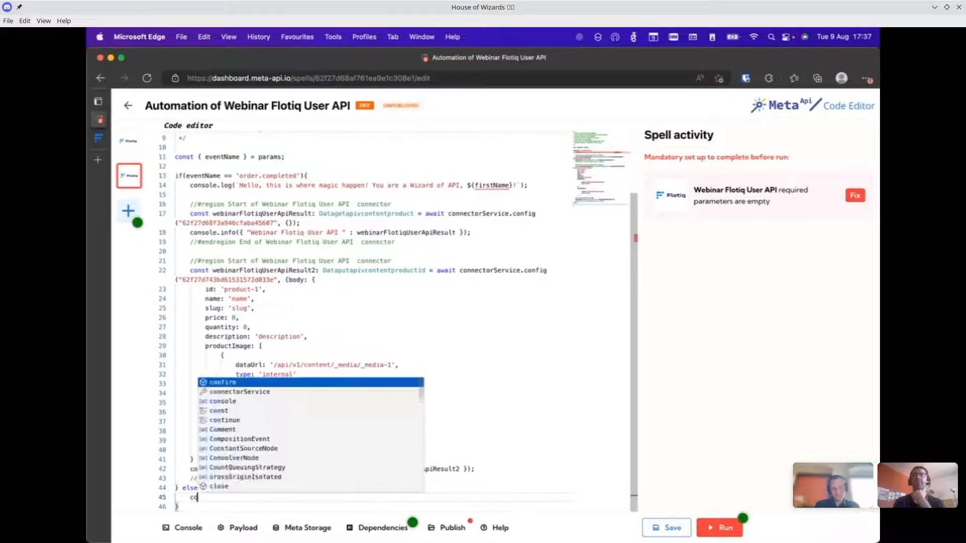
type("nsole.l")
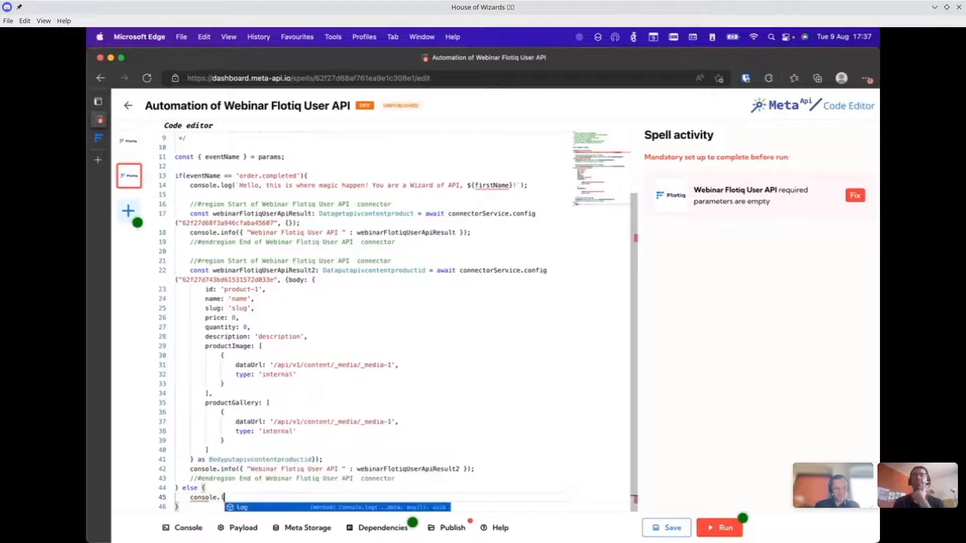
type("og('")
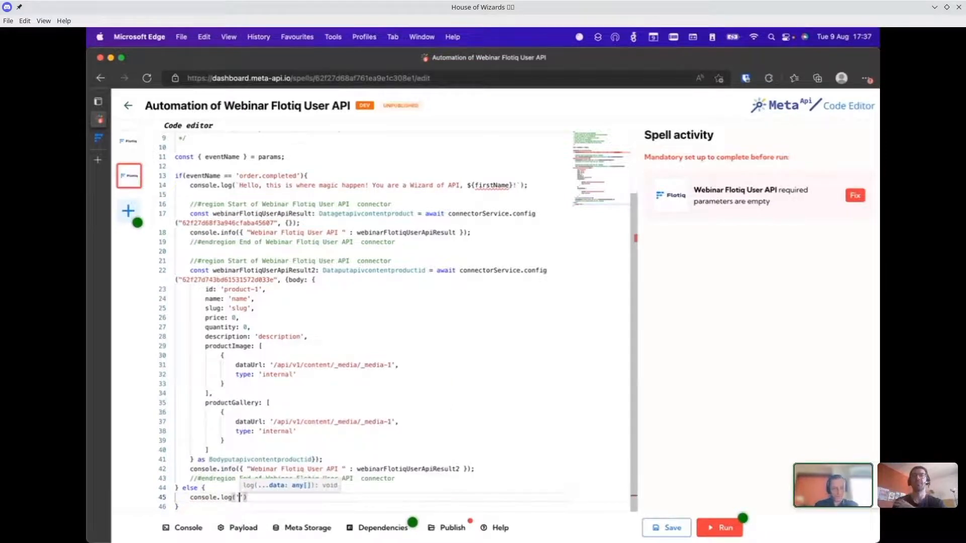
type("Ignoring ")
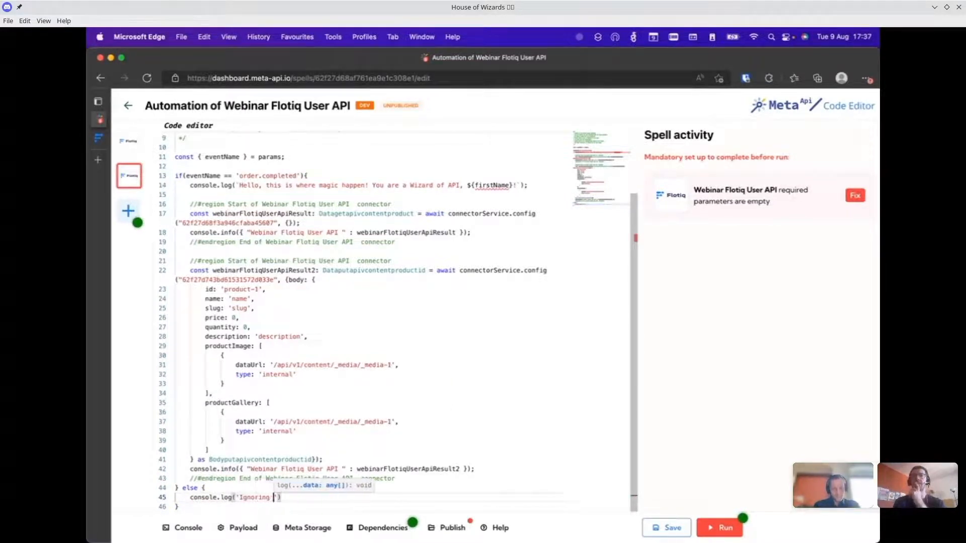
type("- not order.co")
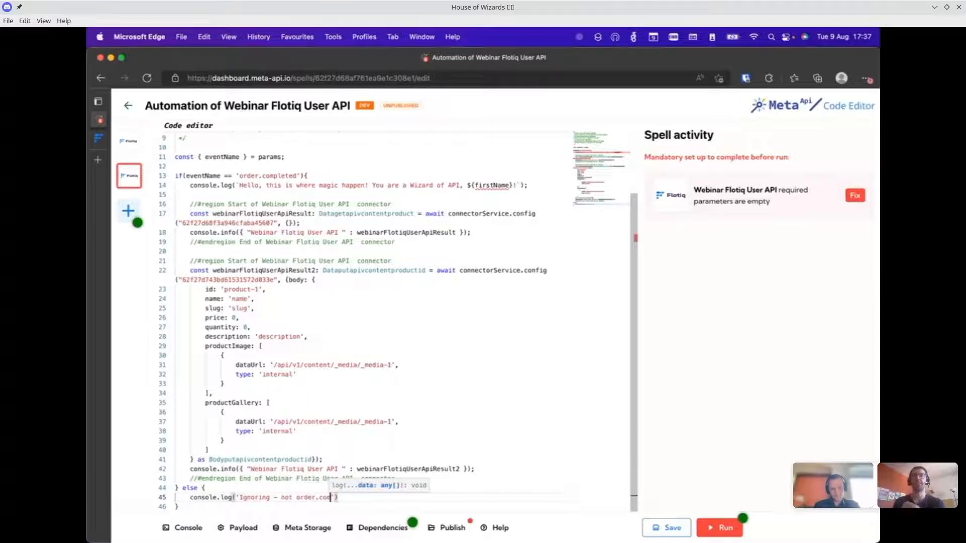
type("mplete event.'")
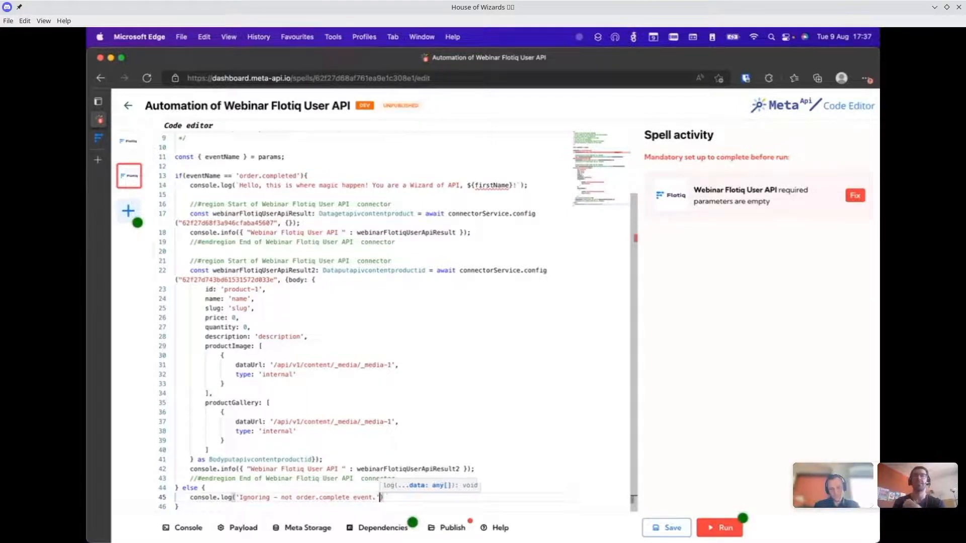
type(");")
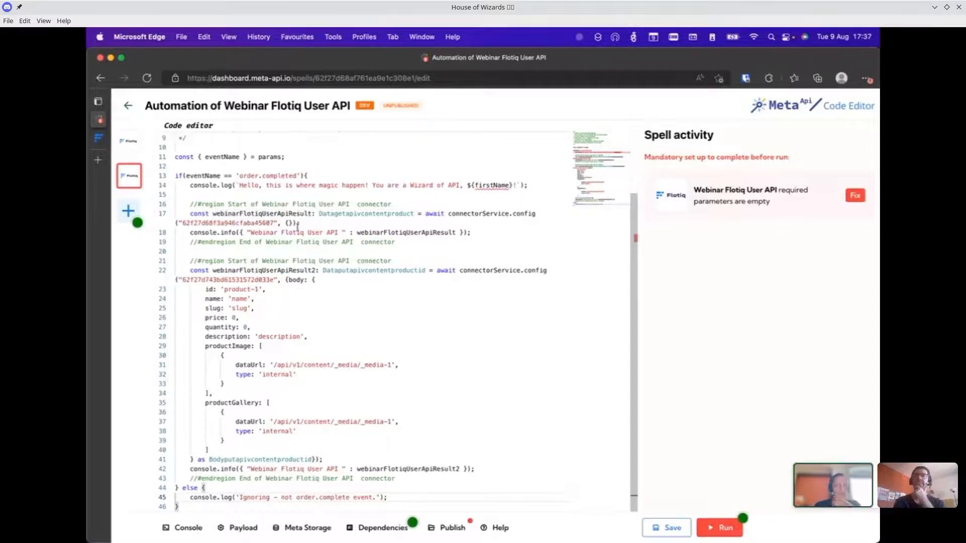
left_click(378, 194)
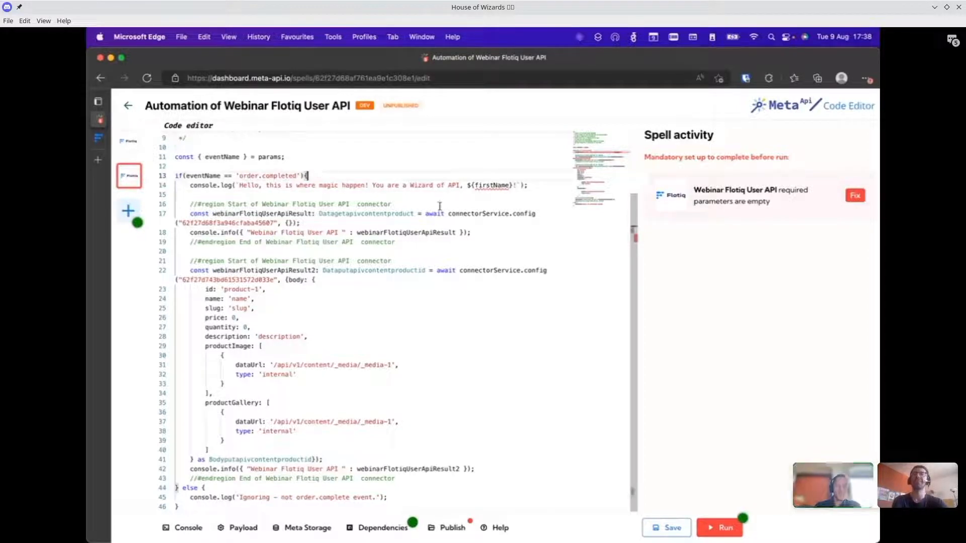
Step: Insert a blank line after the order.completed check and reopen the test payload at its items
key("Return")
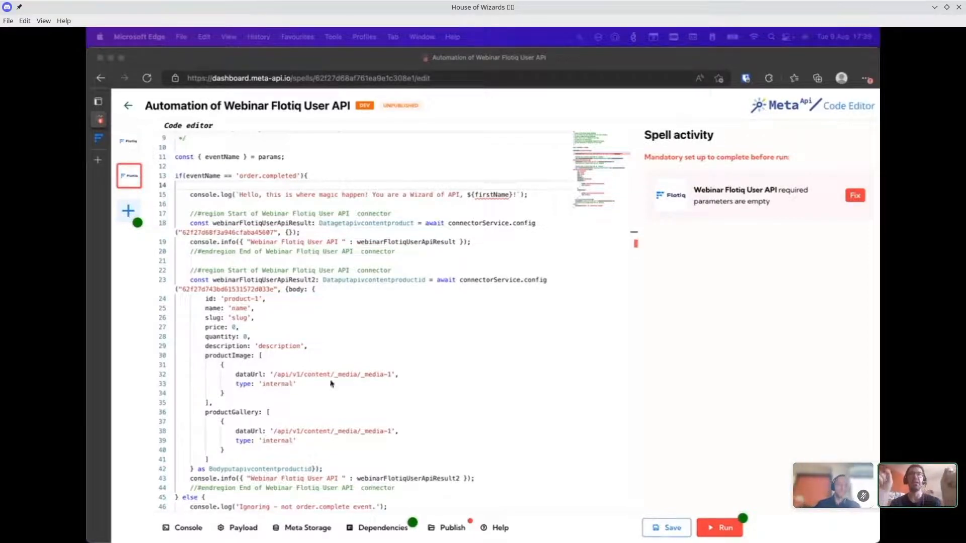
left_click(342, 230)
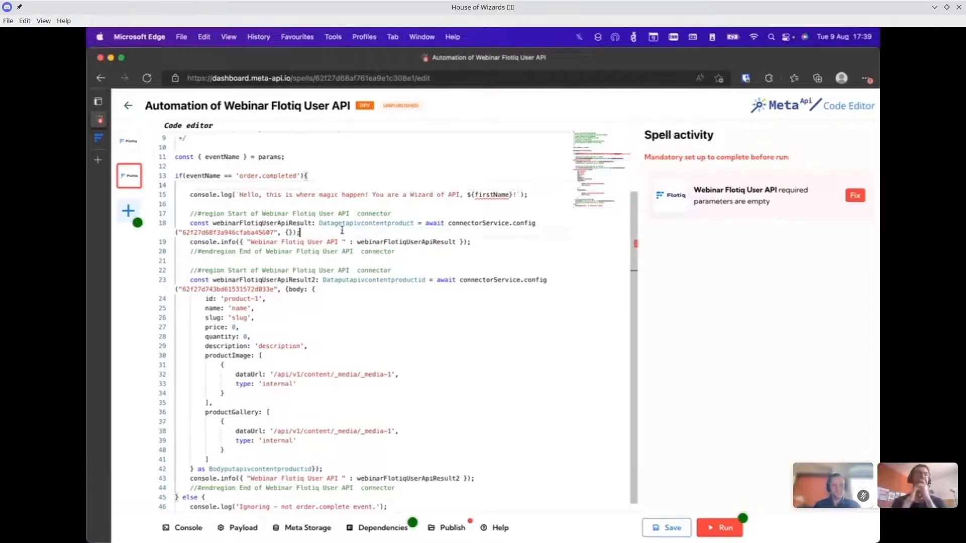
scroll(343, 220, "up", 3)
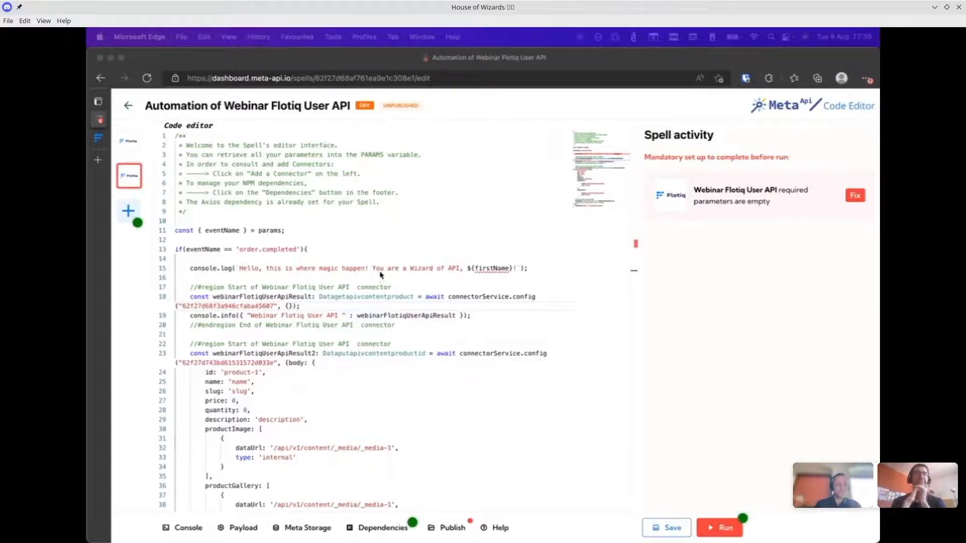
left_click(392, 276)
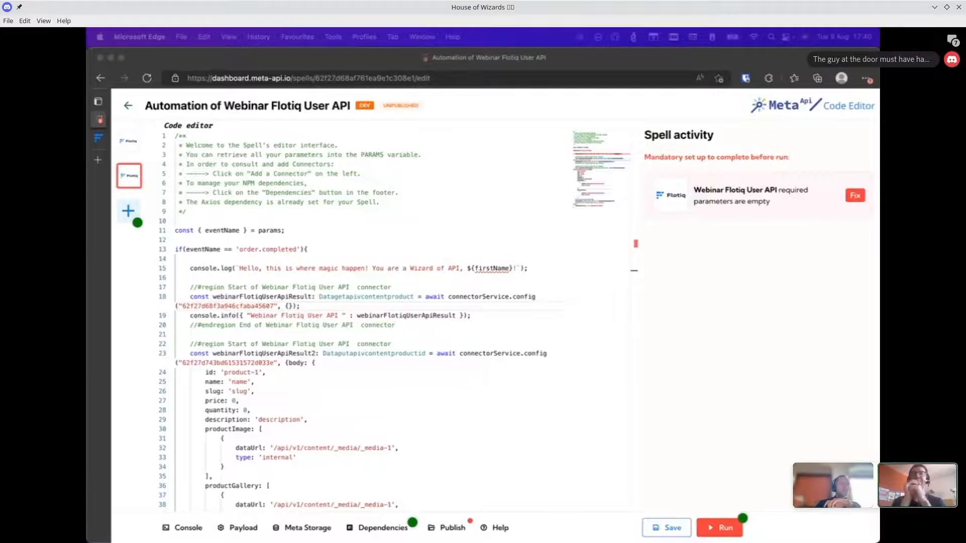
mouse_move(187, 206)
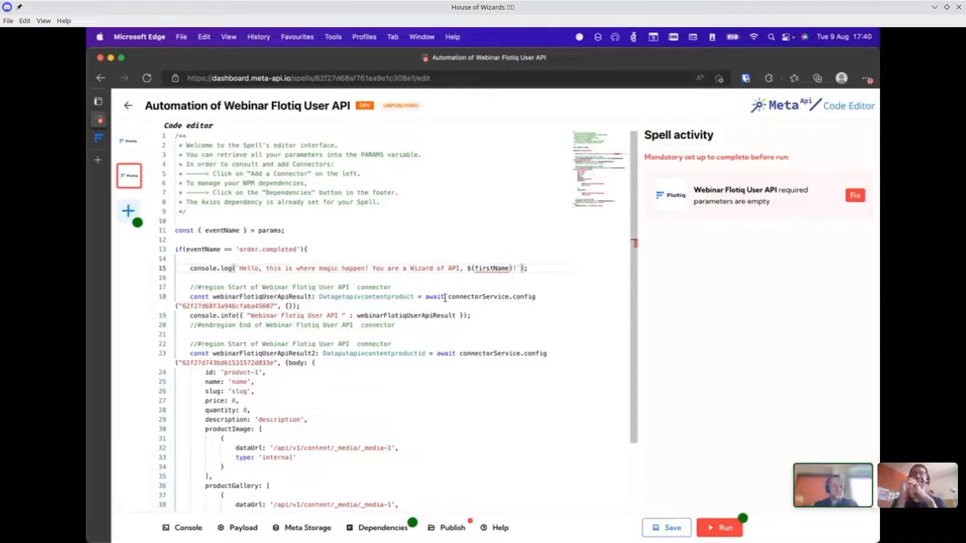
left_click(412, 278)
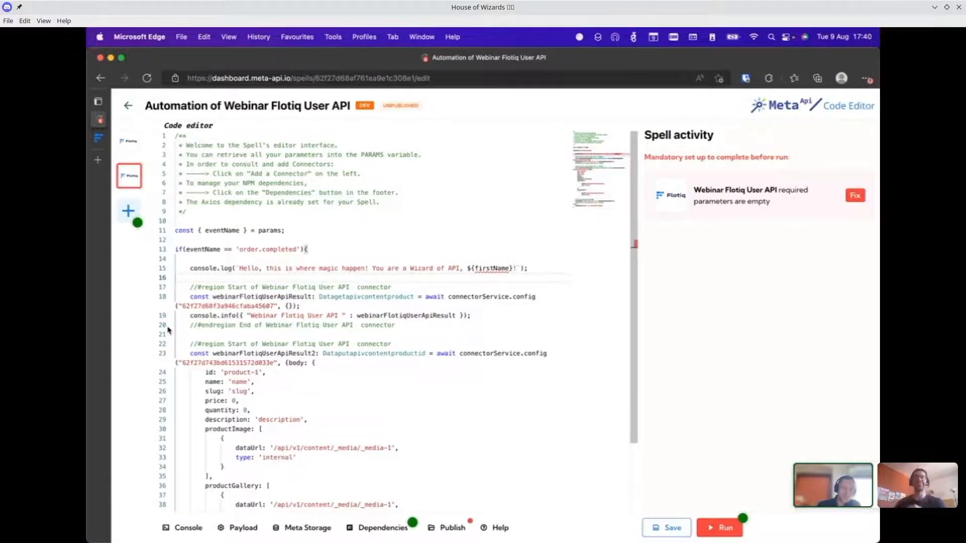
left_click(245, 532)
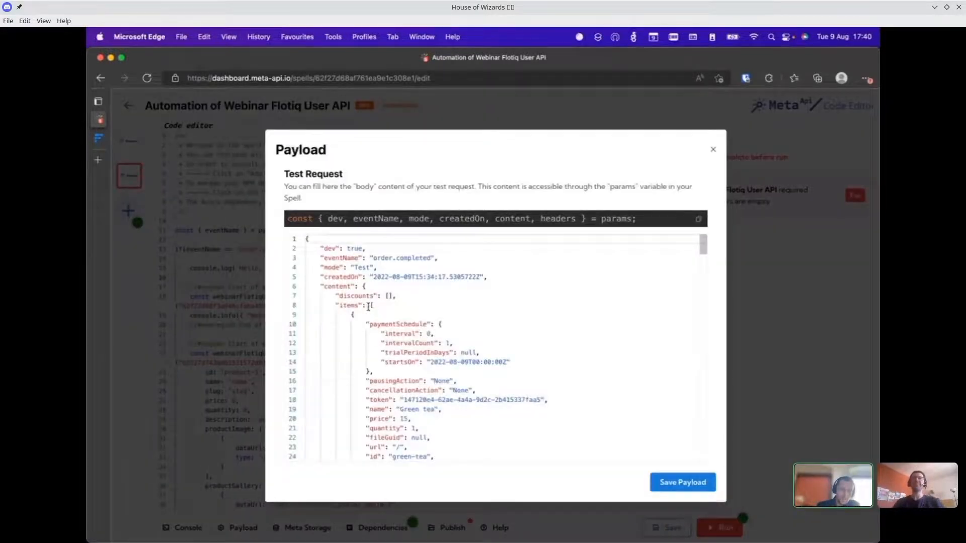
left_click(369, 305)
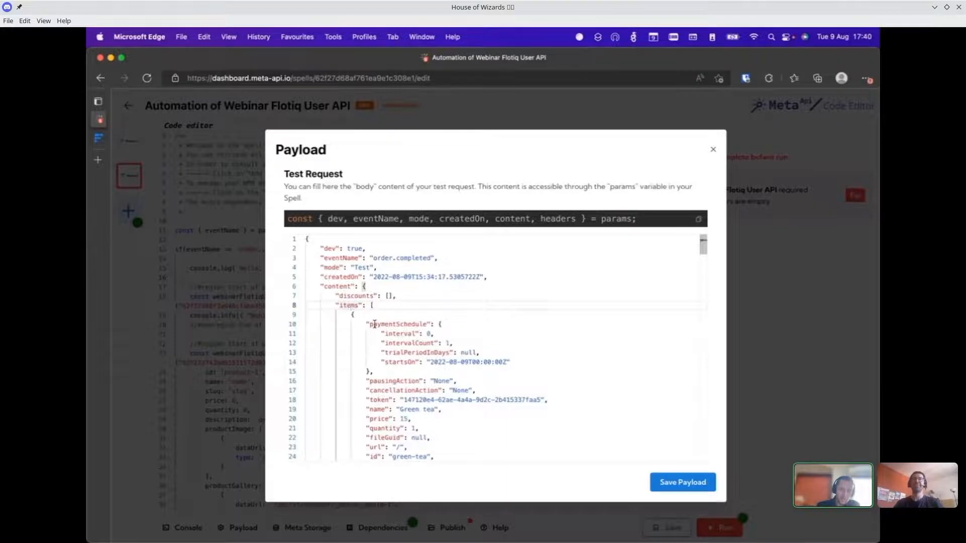
Step: Review the payload's items array with its Green tea entry, then close the payload dialog
scroll(372, 320, "down", 3)
scroll(362, 309, "up", 3)
left_click_drag(354, 315, 400, 390)
scroll(401, 390, "down", 5)
scroll(400, 390, "down", 3)
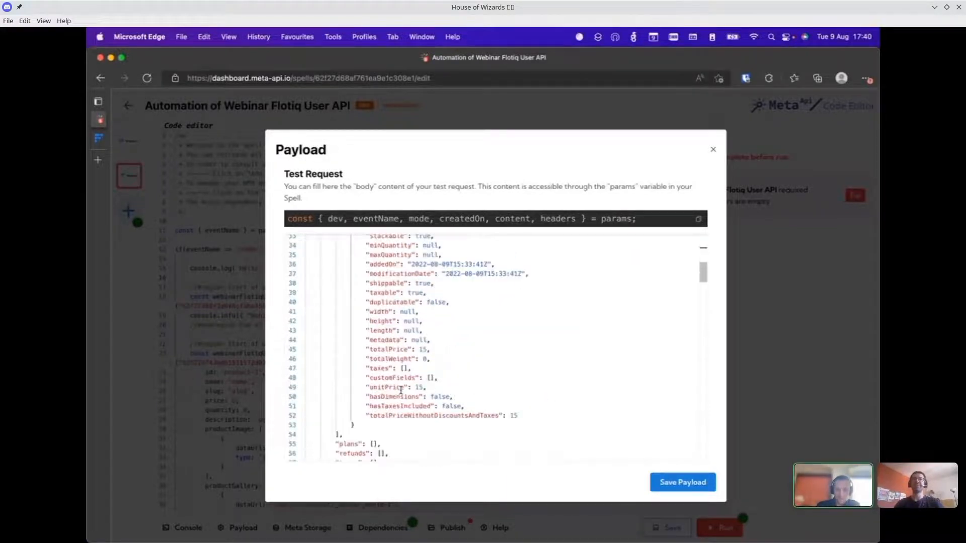
scroll(395, 410, "up", 9)
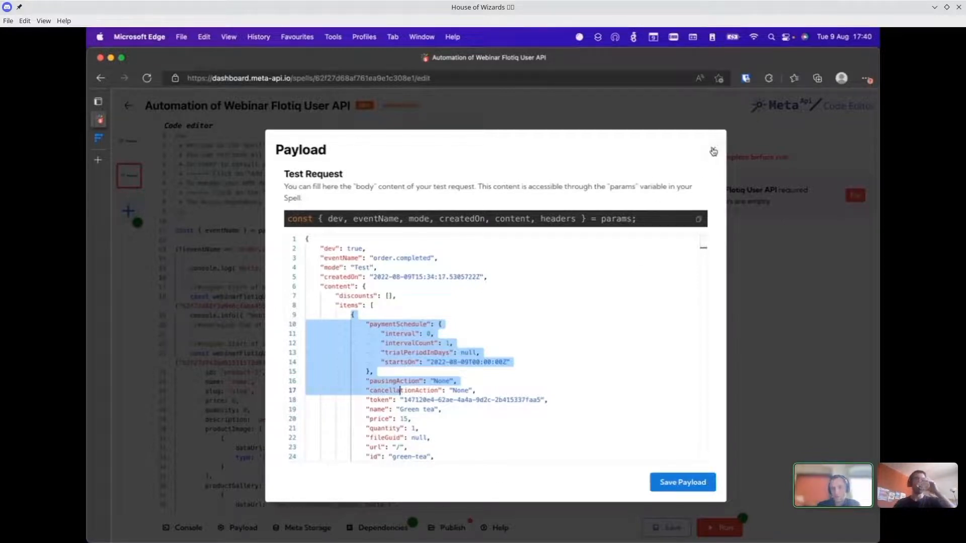
left_click(372, 295)
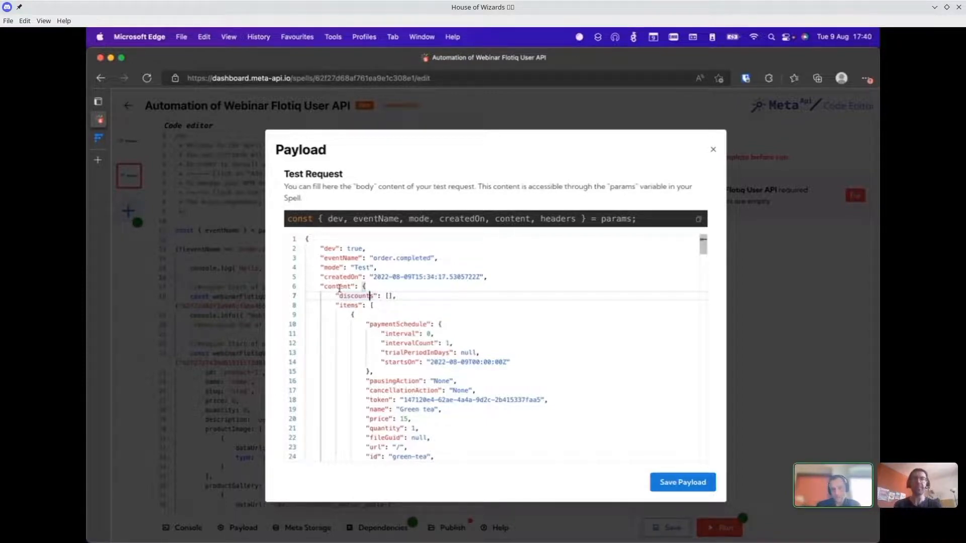
left_click(351, 305)
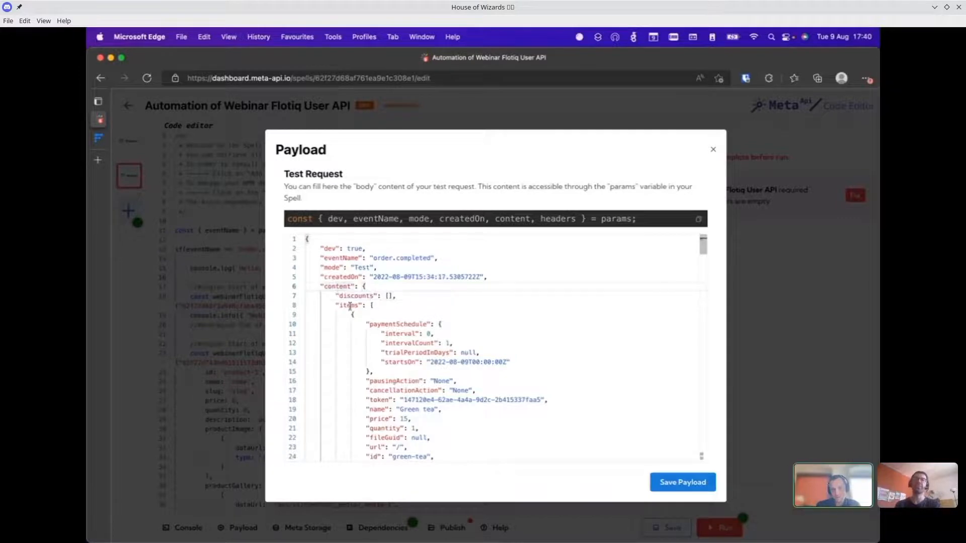
left_click(713, 154)
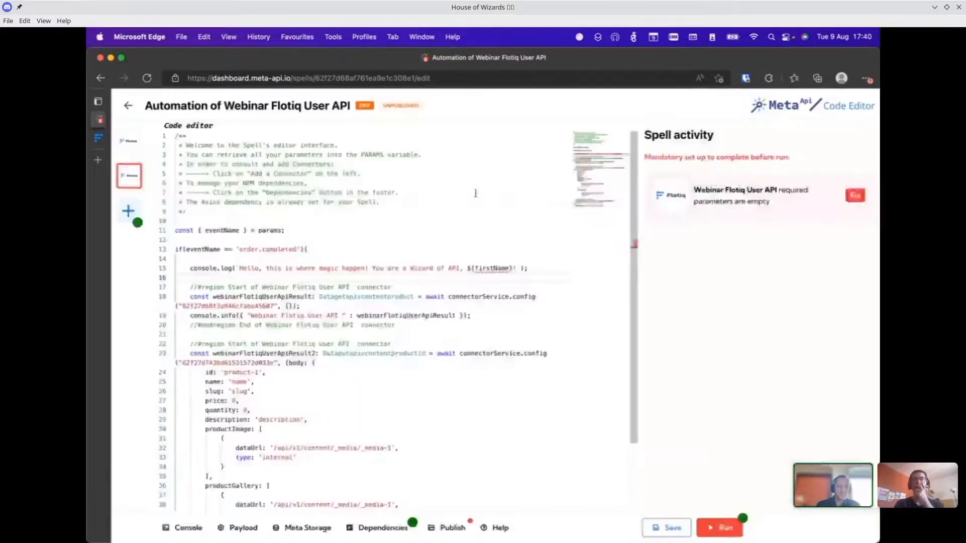
Step: Wrap the connector code in a for loop over params.content.items
left_click(308, 260)
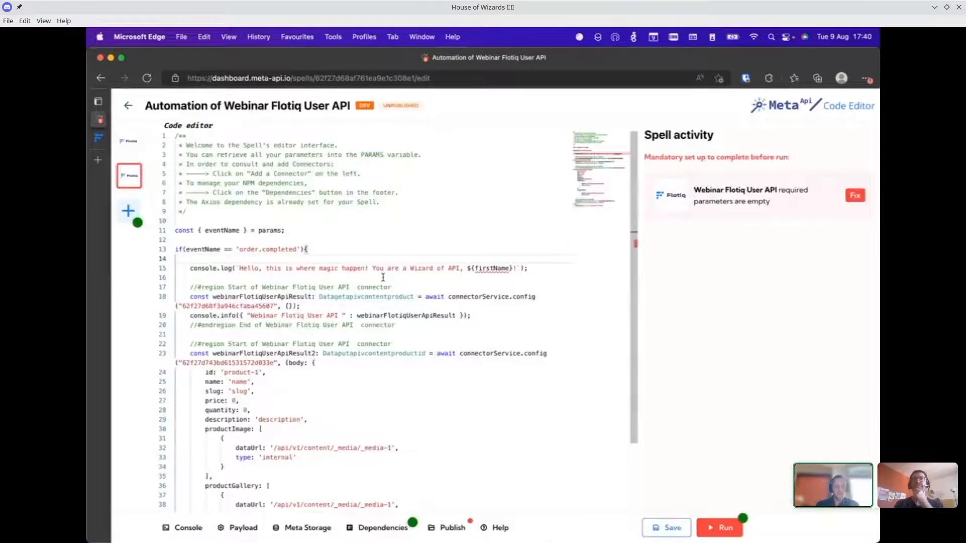
type("for (const ")
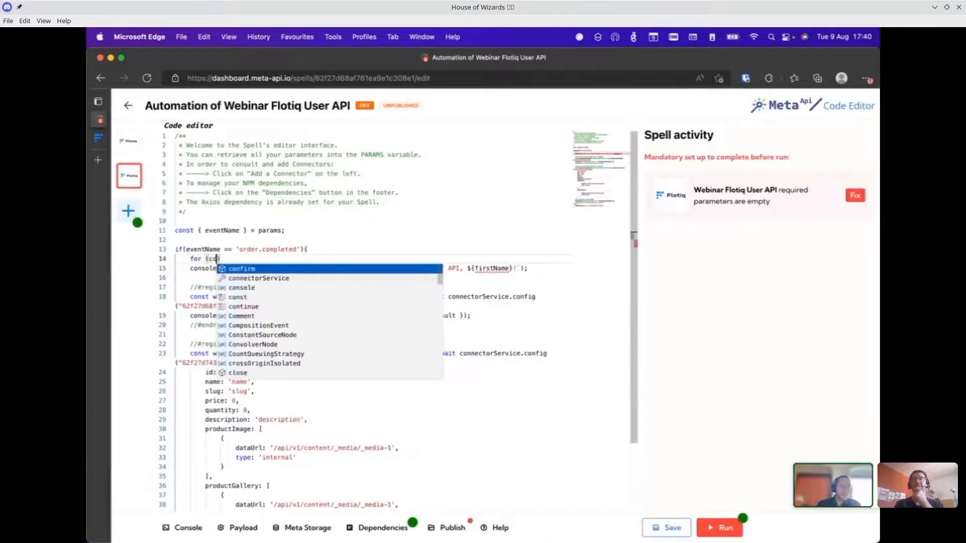
type("item ")
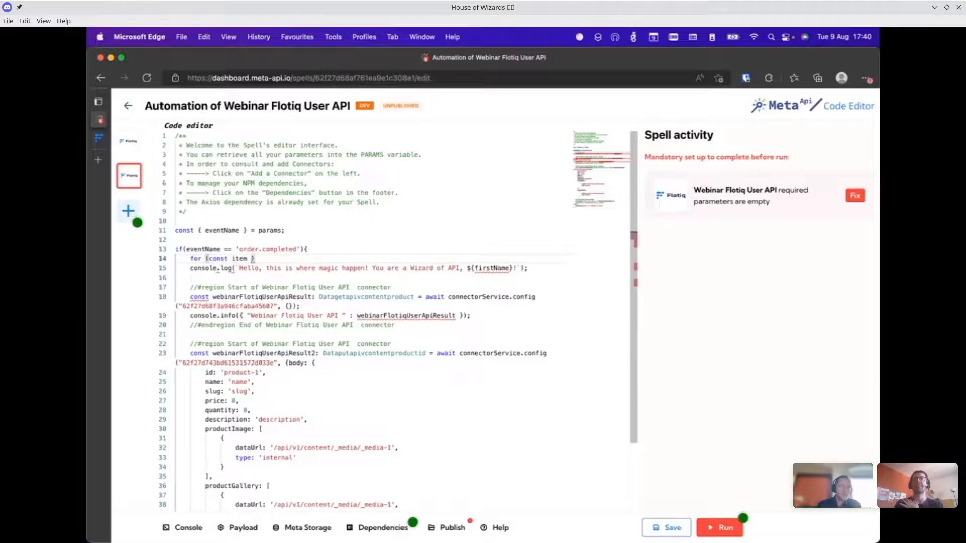
type("of param")
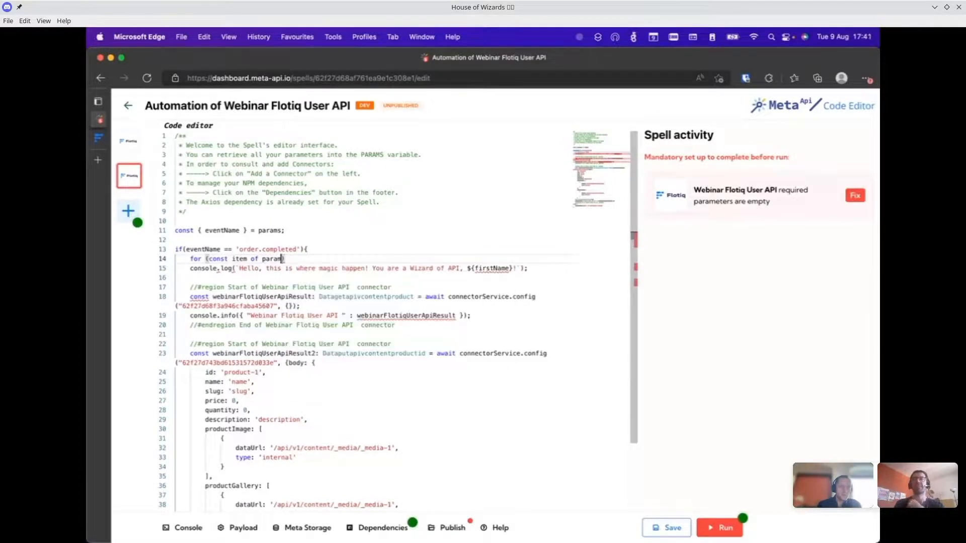
type("s.")
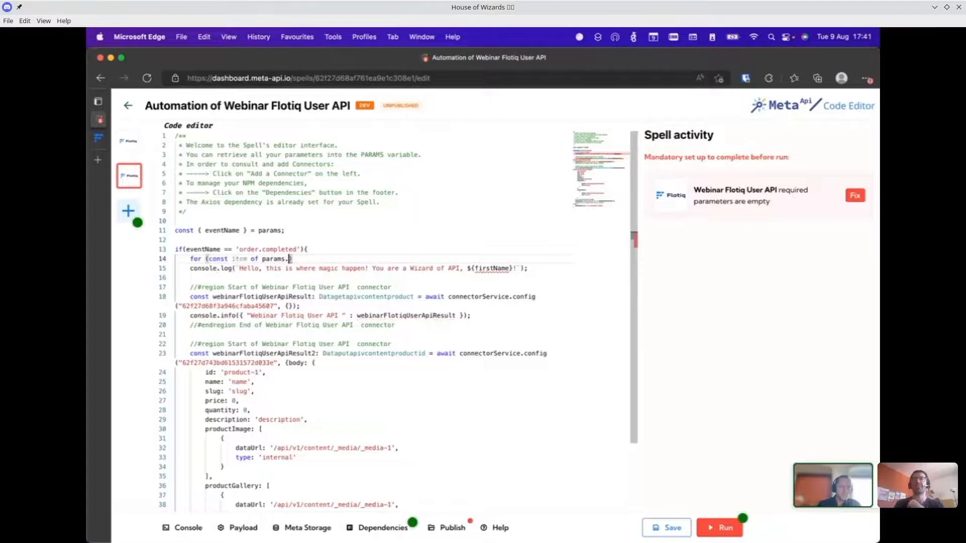
type("content.ite")
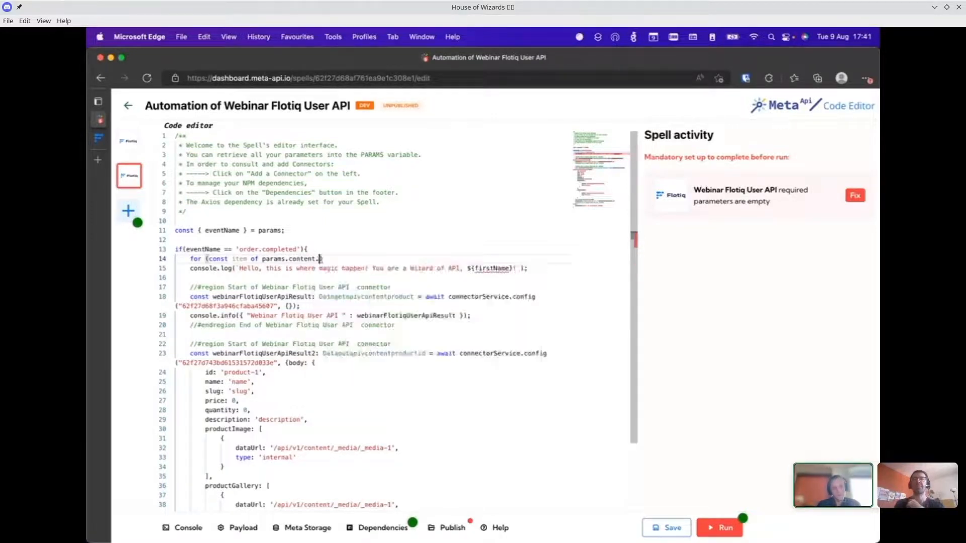
type("ms) {")
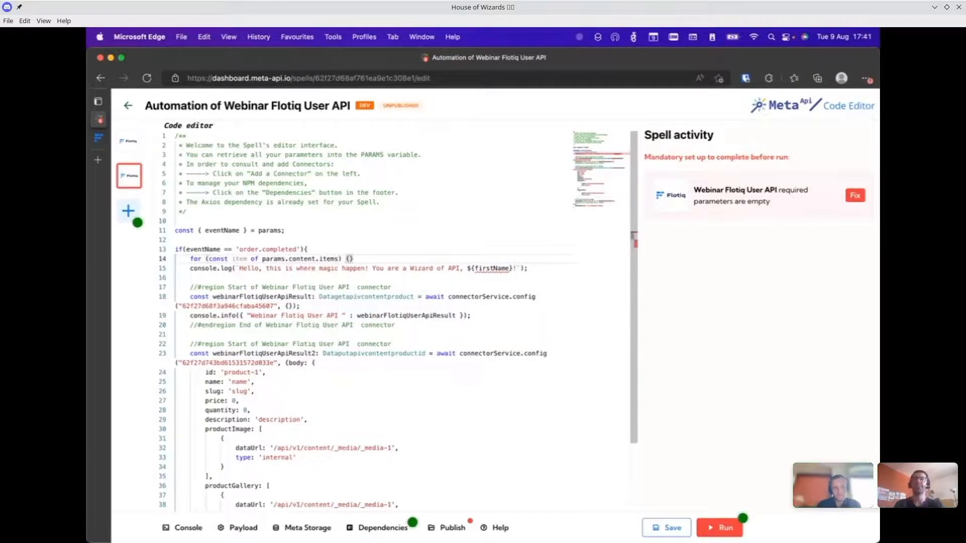
key("Return")
key("Return")
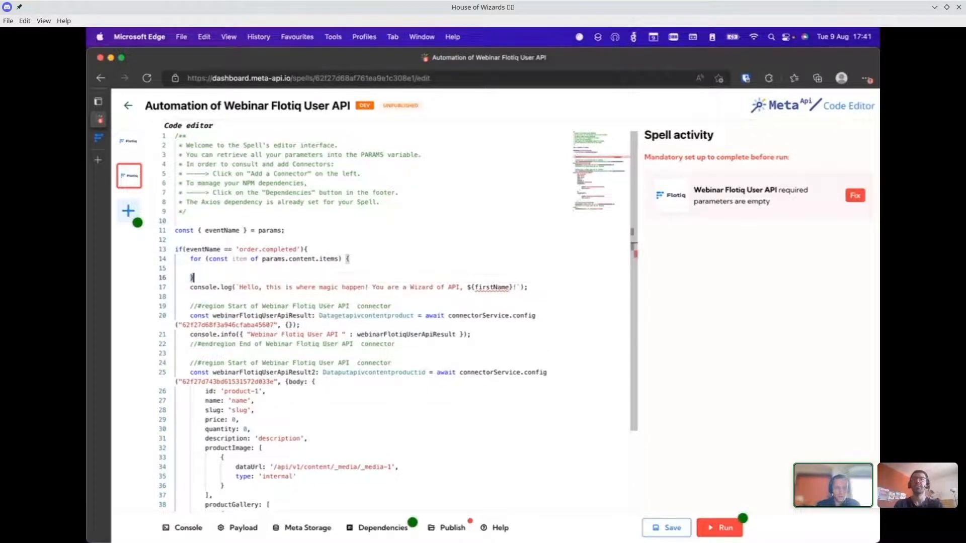
key("Down")
key("shift+End")
key("ctrl+shift+End")
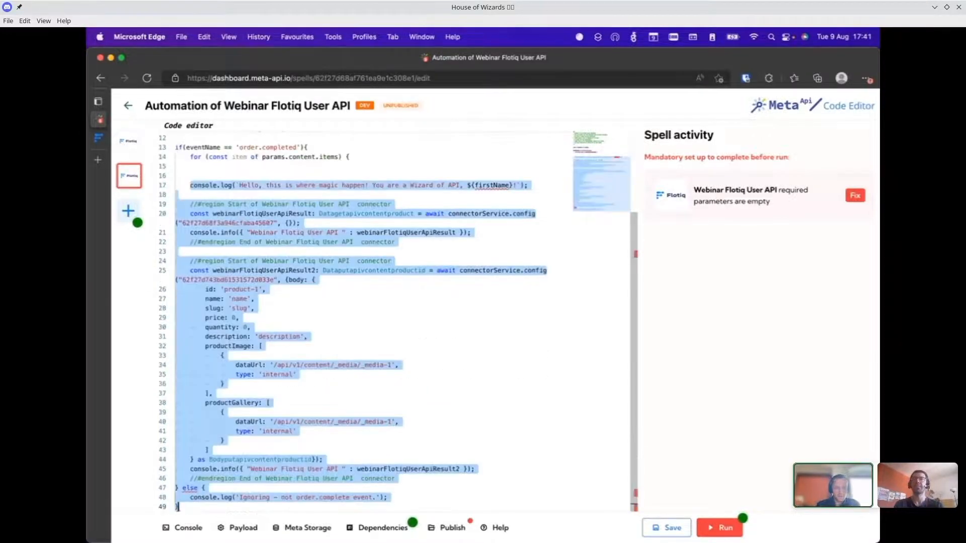
key("shift+Up")
key("shift+Up")
key("shift+Up")
key("shift+End")
key("Tab")
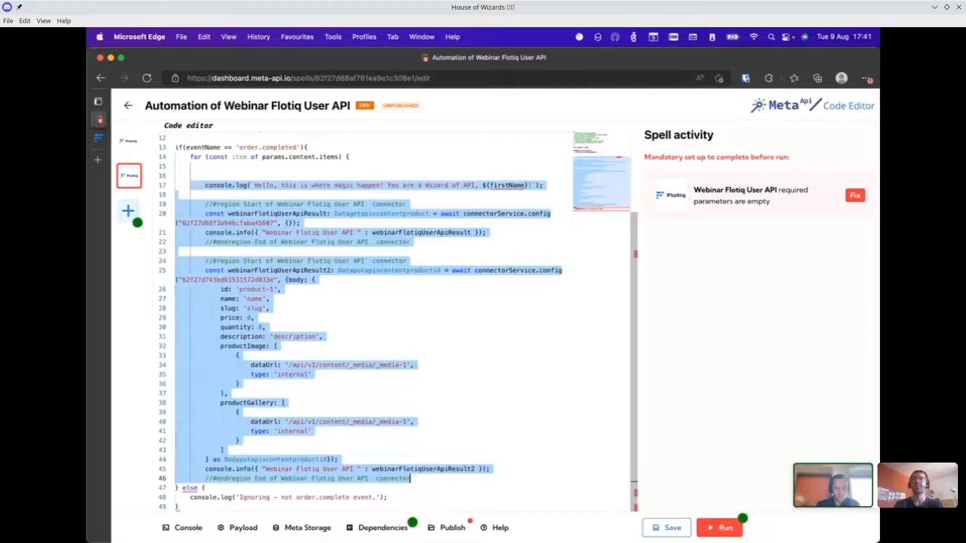
key("Right")
key("Return")
type("}")
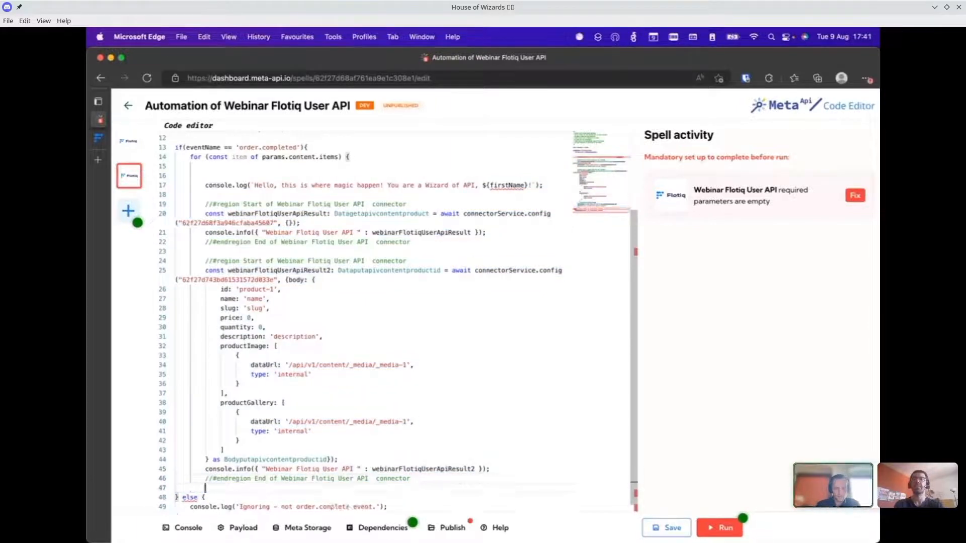
Step: Delete the placeholder console.log('Hello…') greeting line inside the loop
left_click(280, 194)
left_click(288, 179)
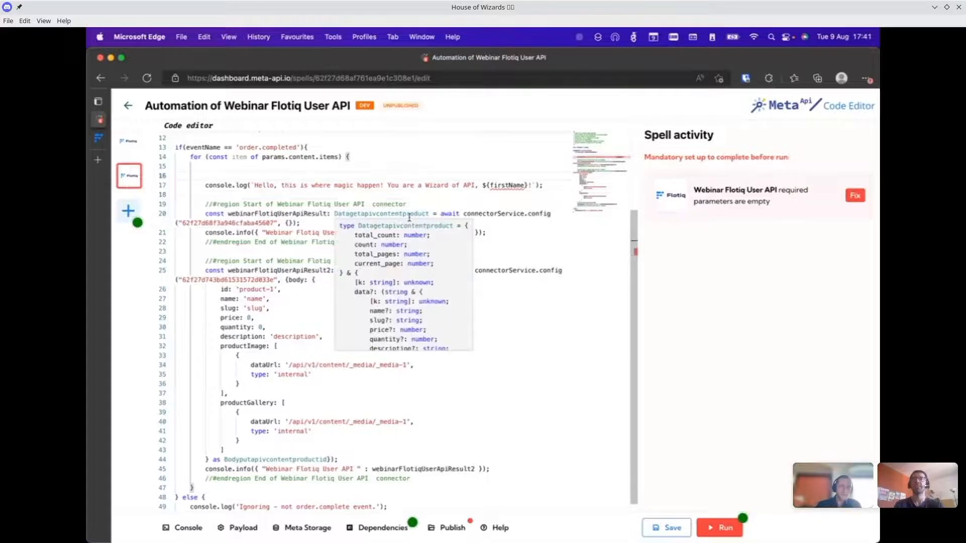
left_click(204, 185)
left_click_drag(205, 185, 543, 185)
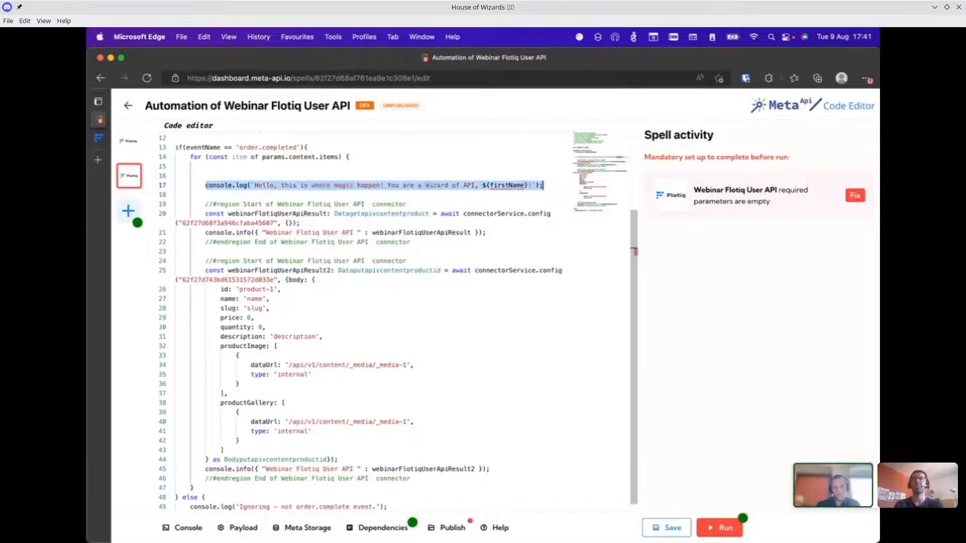
key("BackSpace")
key("BackSpace")
key("BackSpace")
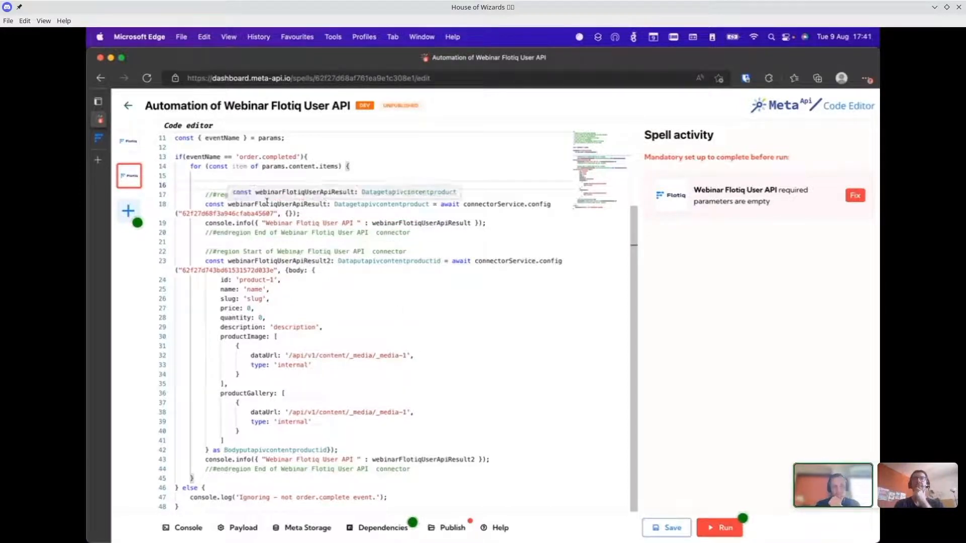
Step: Rename webinarFlotiqUserApiResult to getProduct and update its console.info reference
left_click(288, 204)
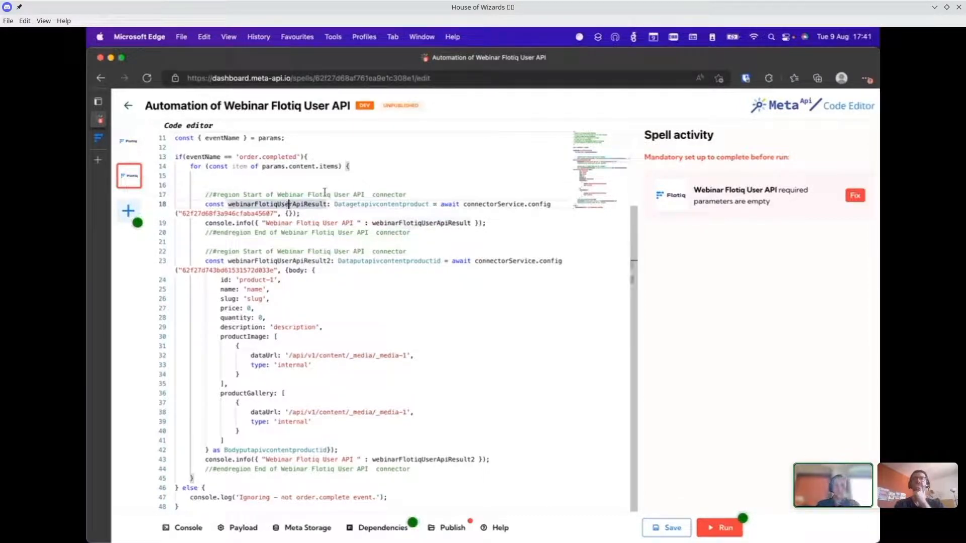
type("ge")
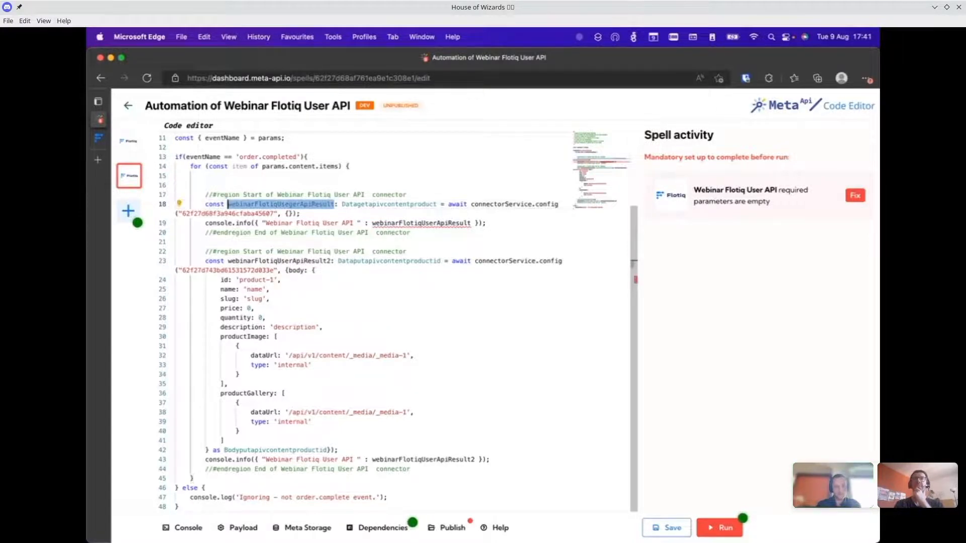
type("getProduct")
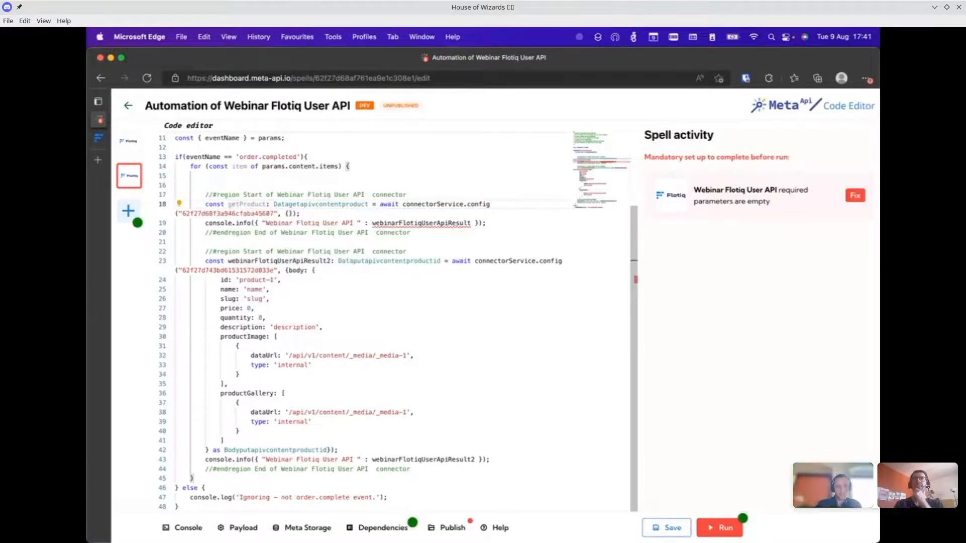
double_click(397, 223)
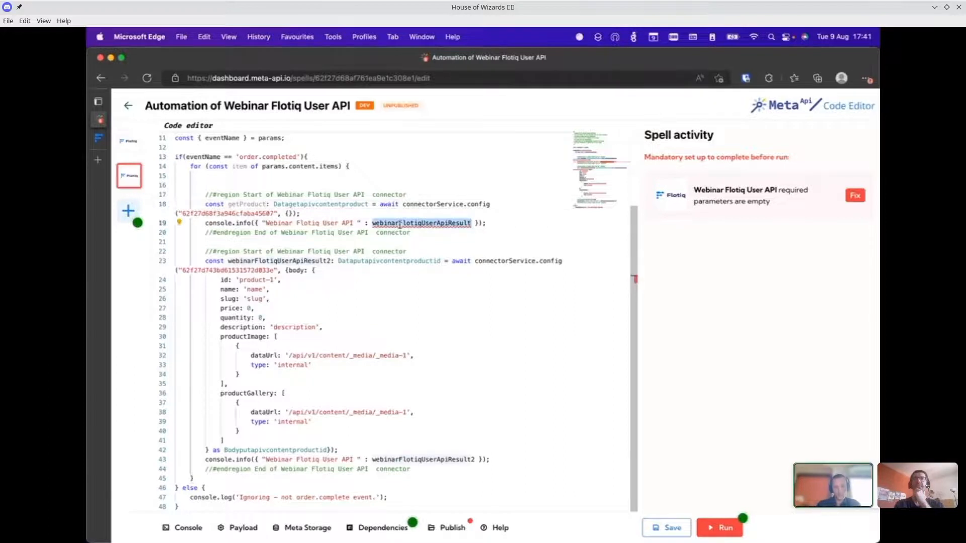
type("getProduct")
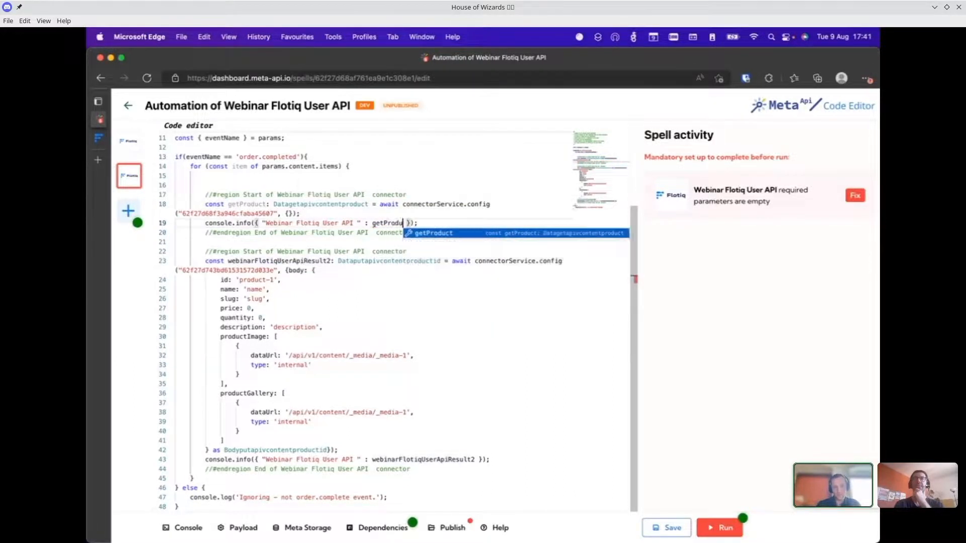
left_click(439, 217)
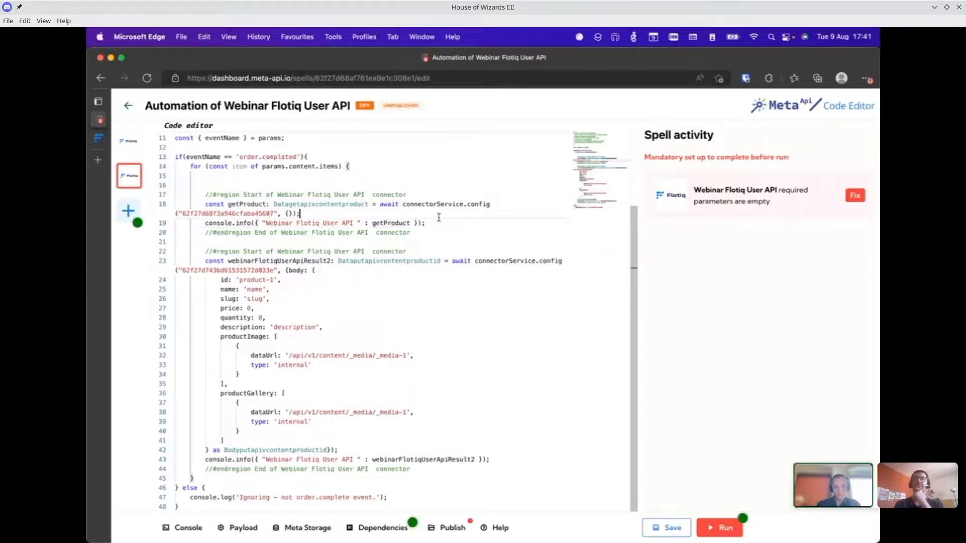
left_click(441, 224)
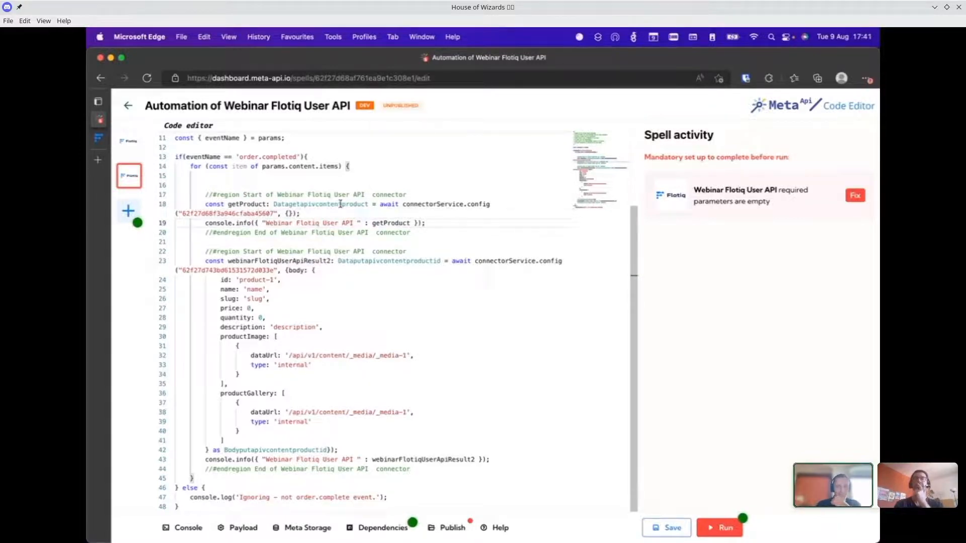
left_click(319, 177)
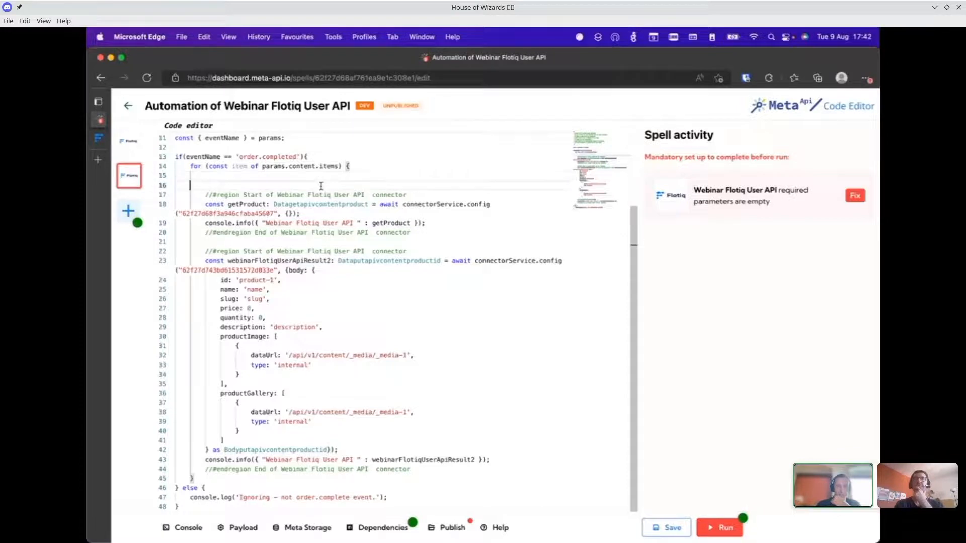
mouse_move(132, 174)
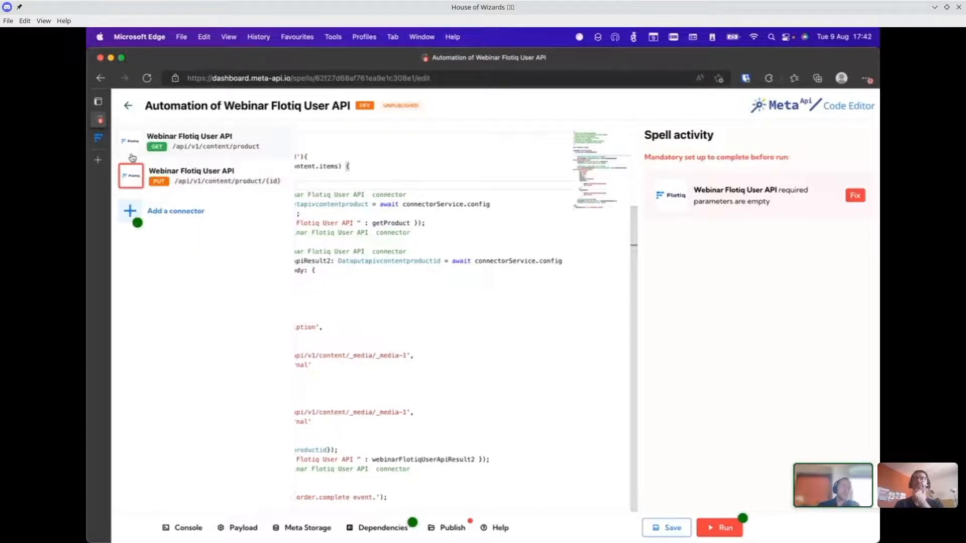
key("Down")
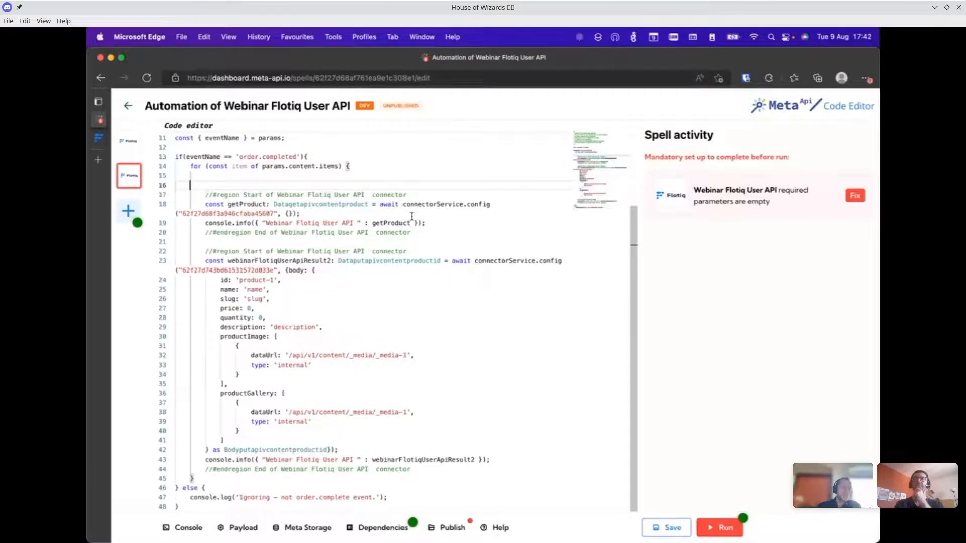
Step: Add const filter = JSON.stringify of a slug 'equals' filter on item.id inside the loop
key("Tab")
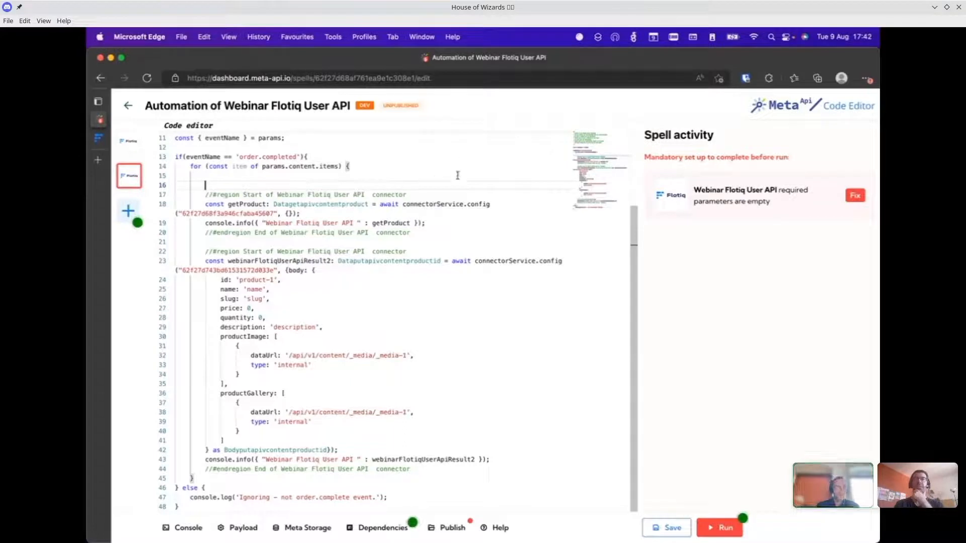
type("const f")
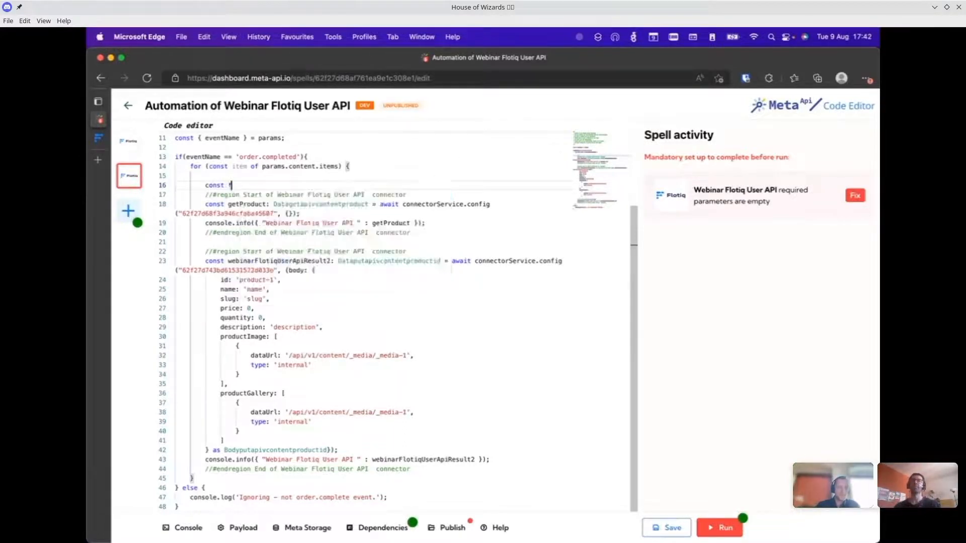
type("ilter = ")
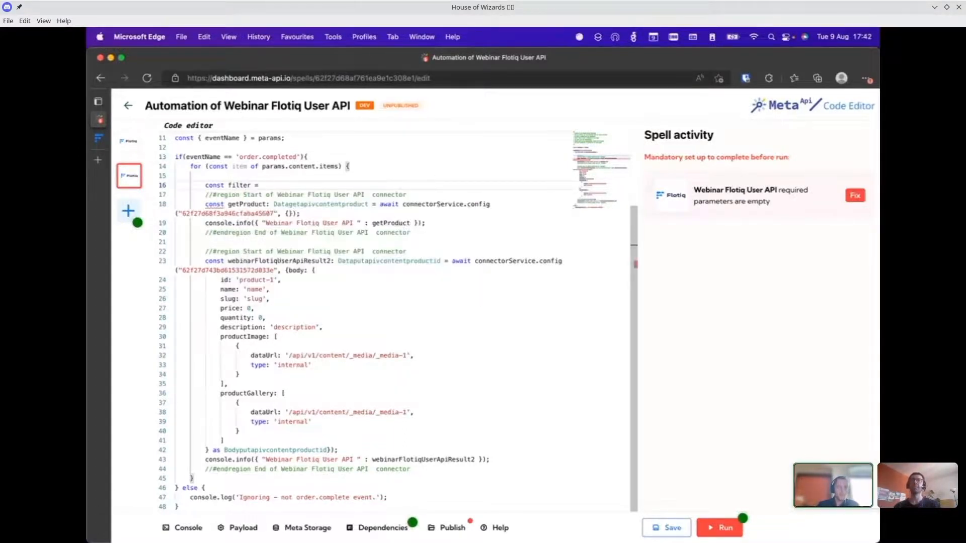
type("JSON.stringify(")
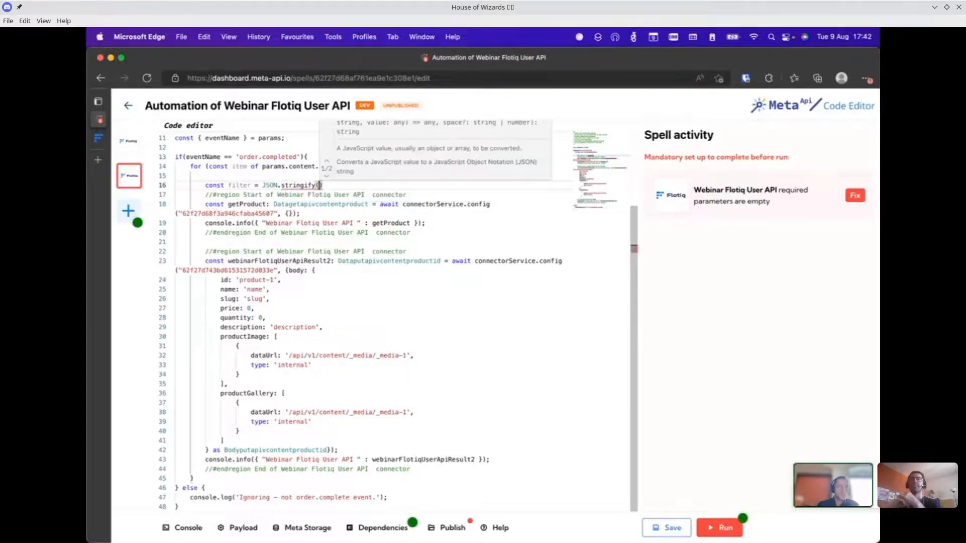
type(")")
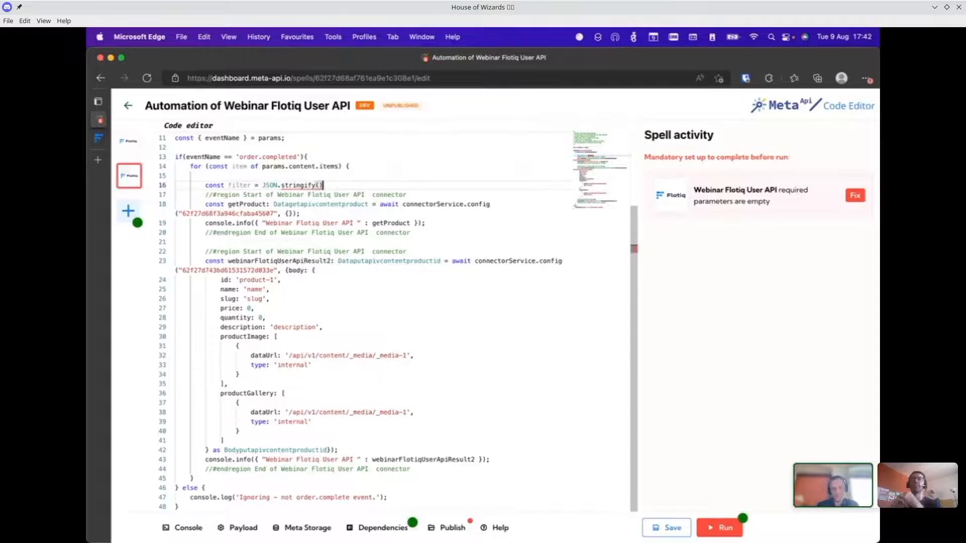
type(";")
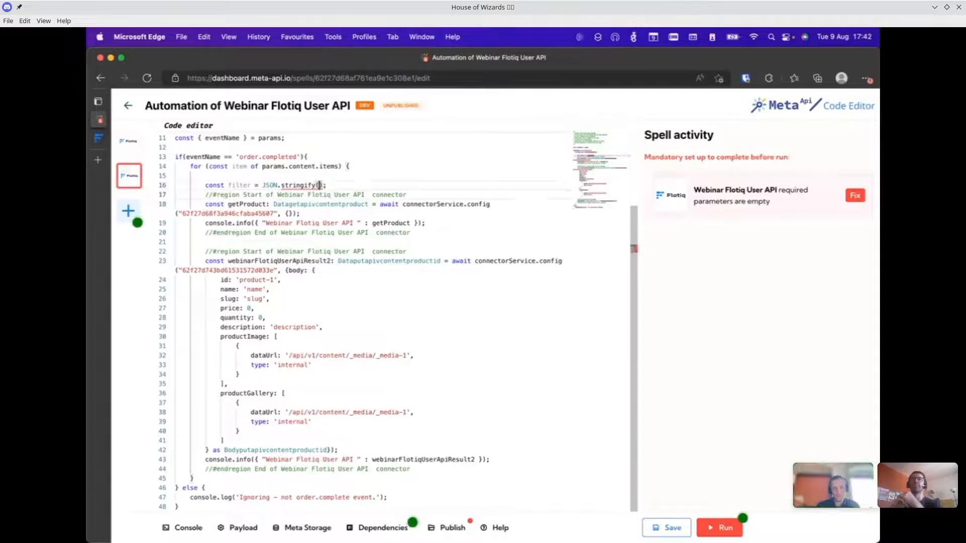
left_click(319, 185)
type("{")
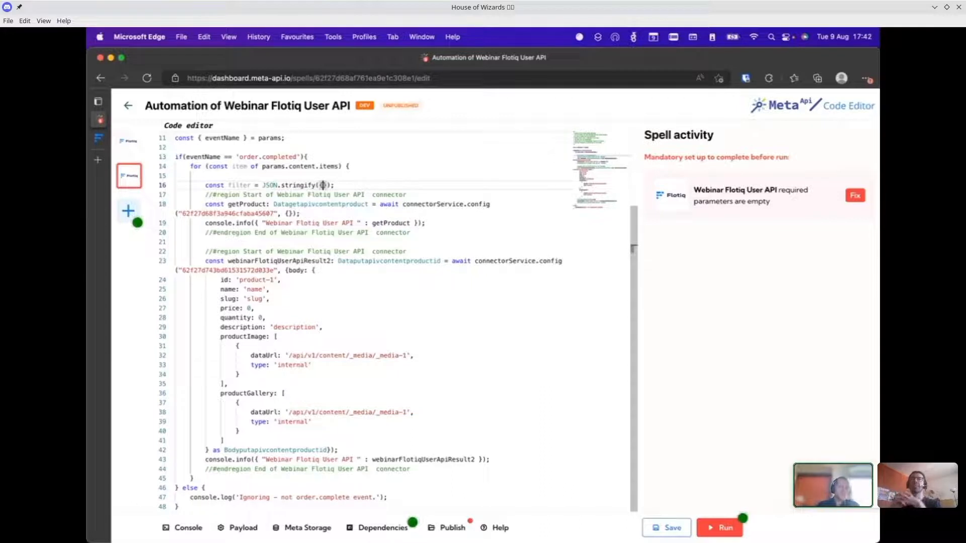
type("lug\"")
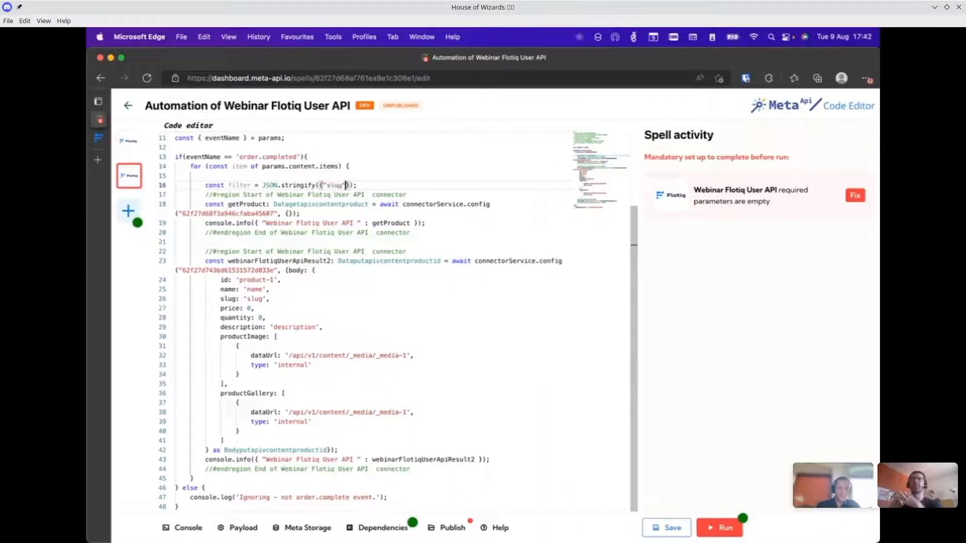
type(": ")
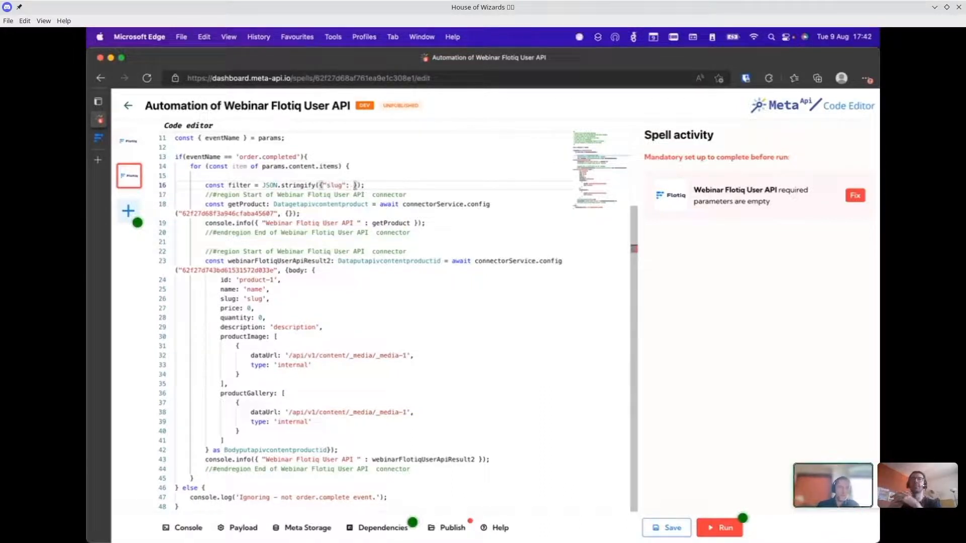
type("{\"type")
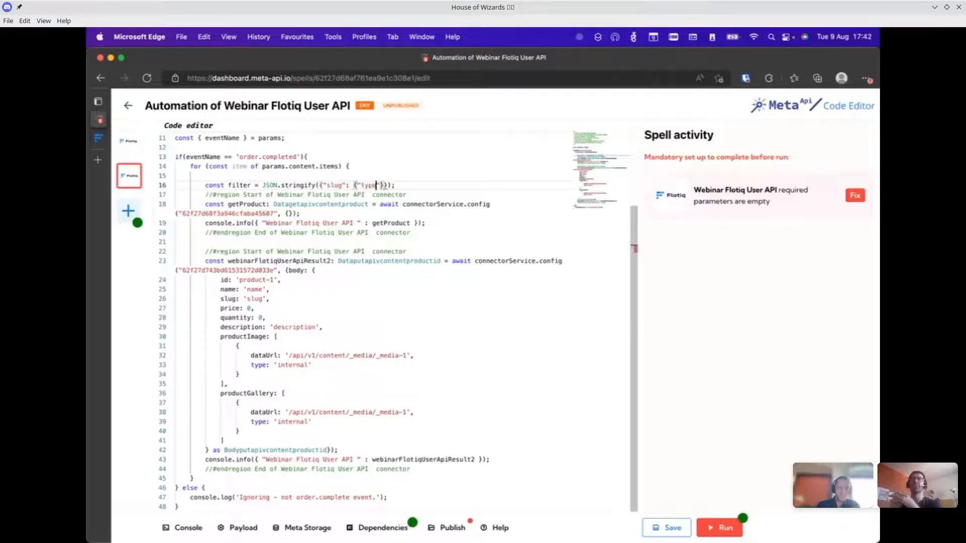
type(": \"qu")
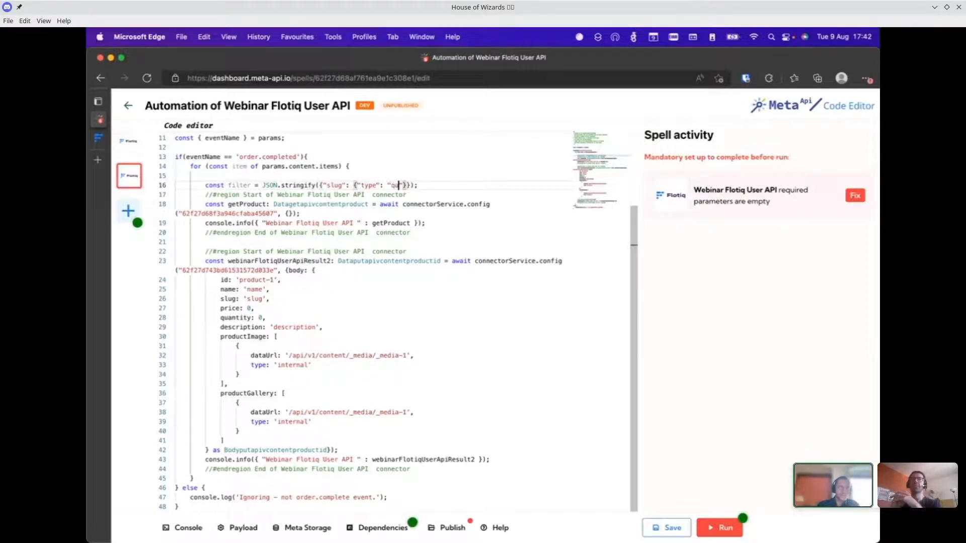
type("uals")
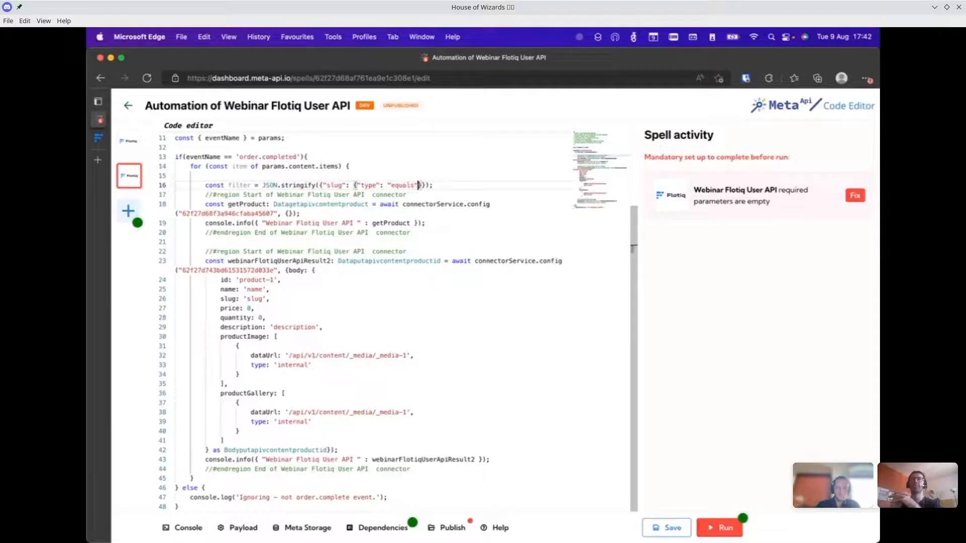
type("\", \"filter")
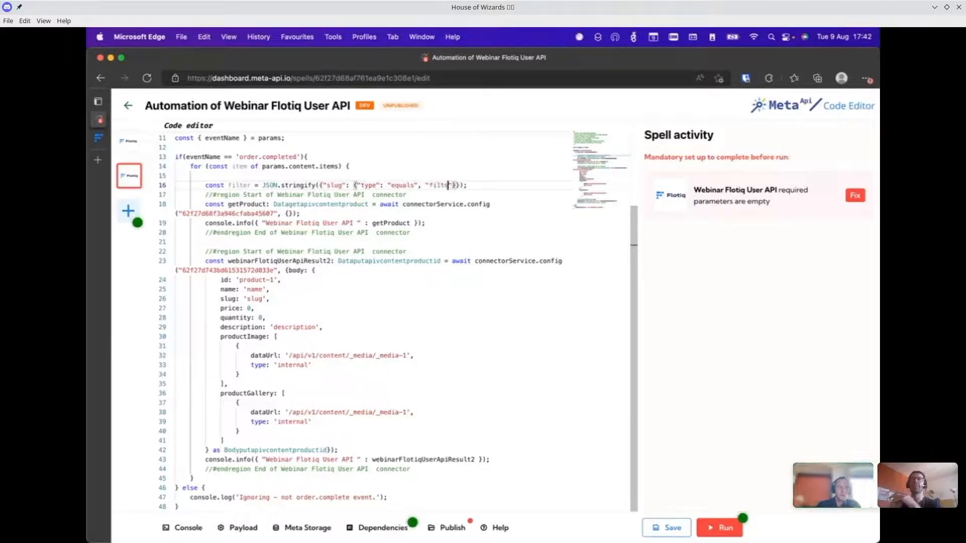
type(":item.i")
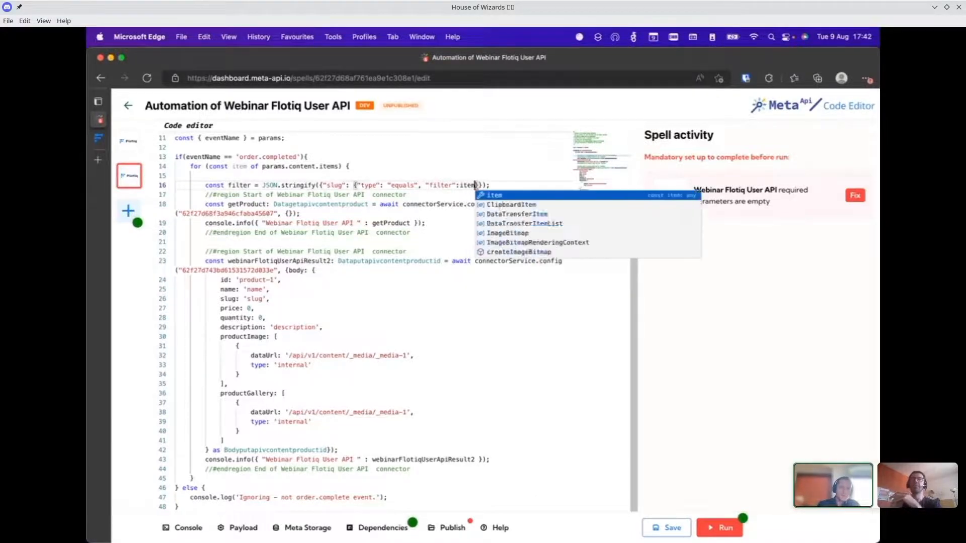
type("d")
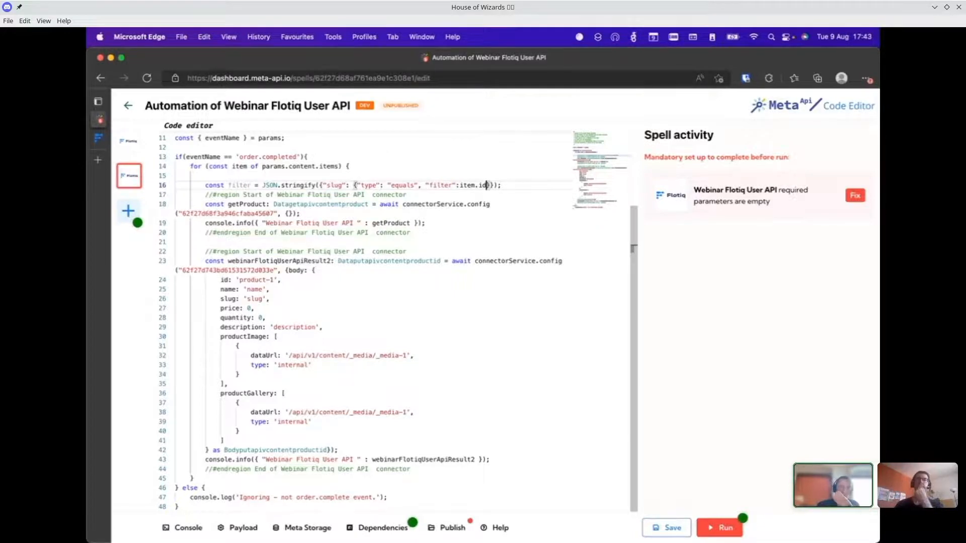
left_click(519, 187)
key("Return")
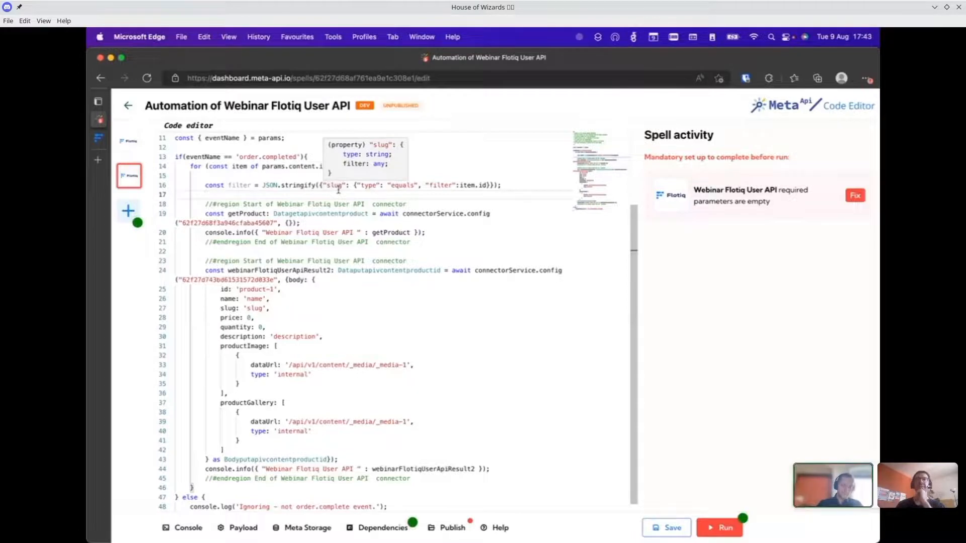
mouse_move(301, 217)
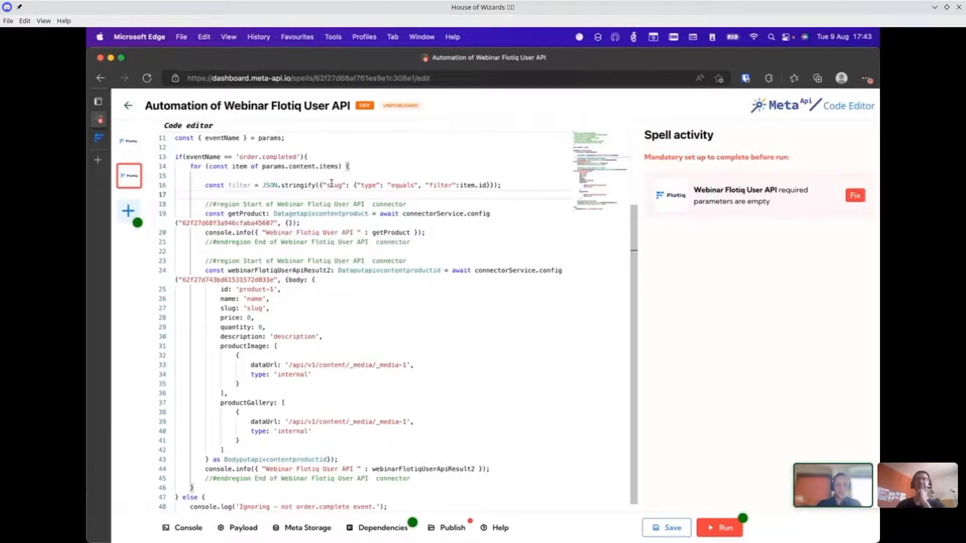
left_click(505, 186)
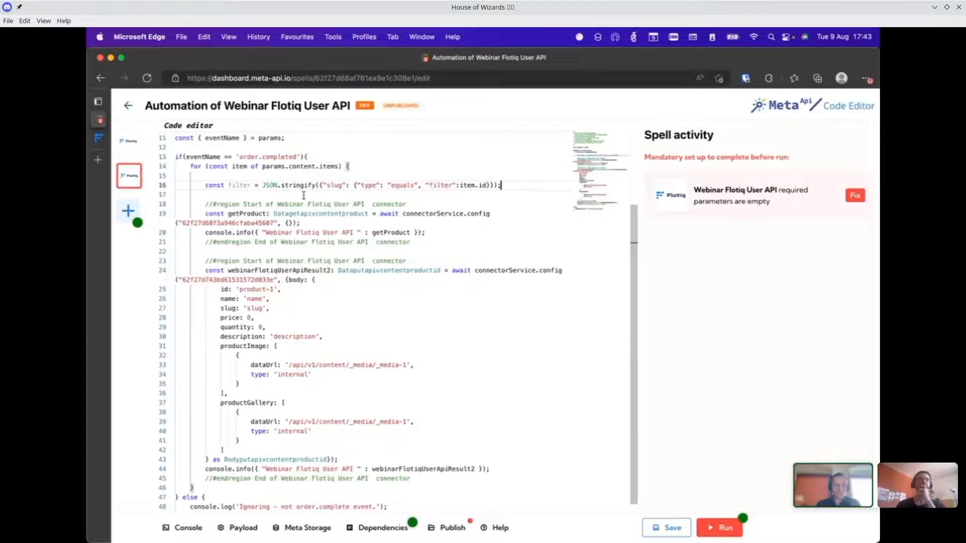
left_click(332, 203)
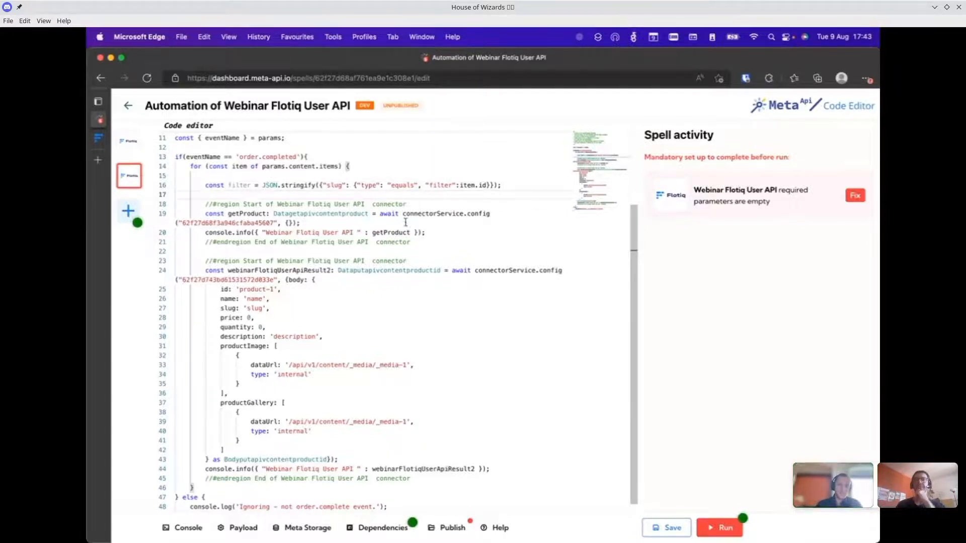
Step: Set the GET product connector's filters parameter to the {filter} variable
left_click(338, 214)
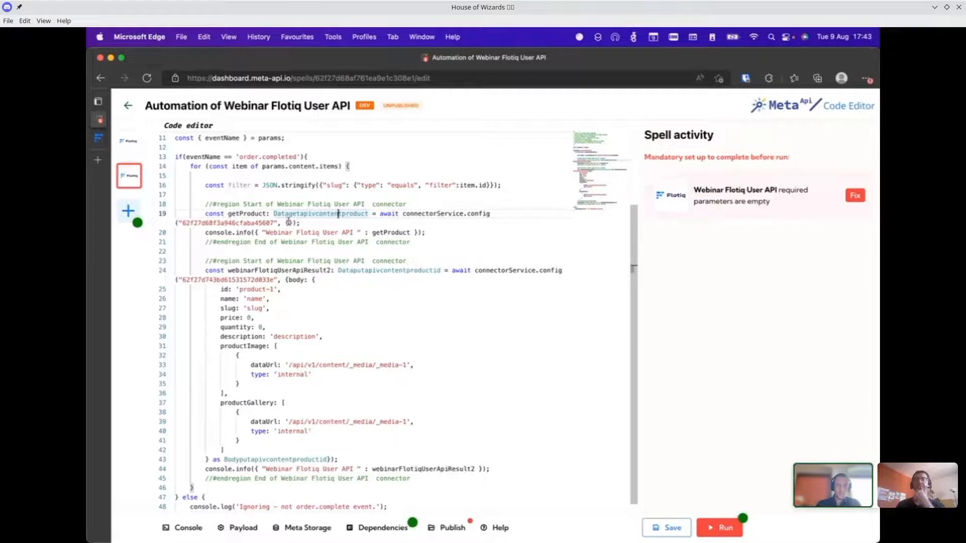
left_click(128, 140)
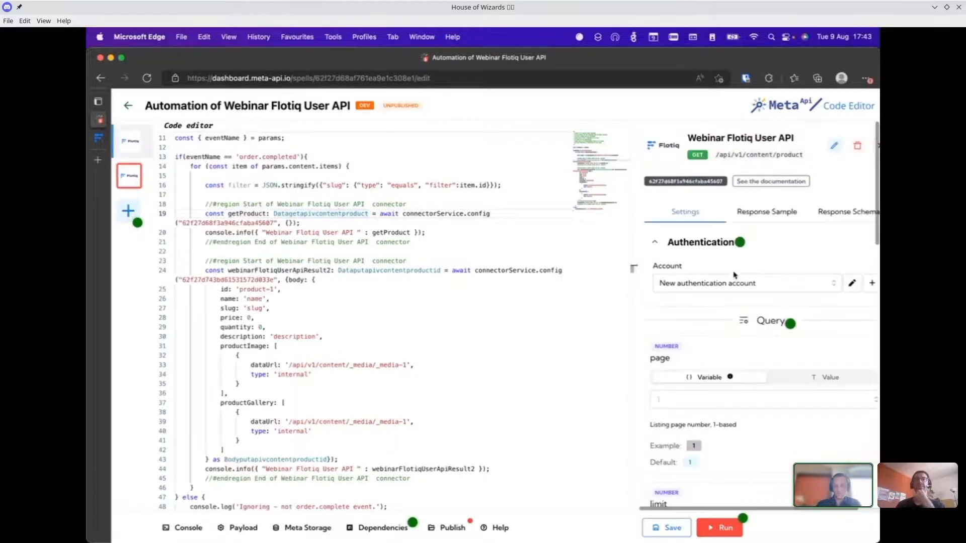
scroll(768, 430, "down", 4)
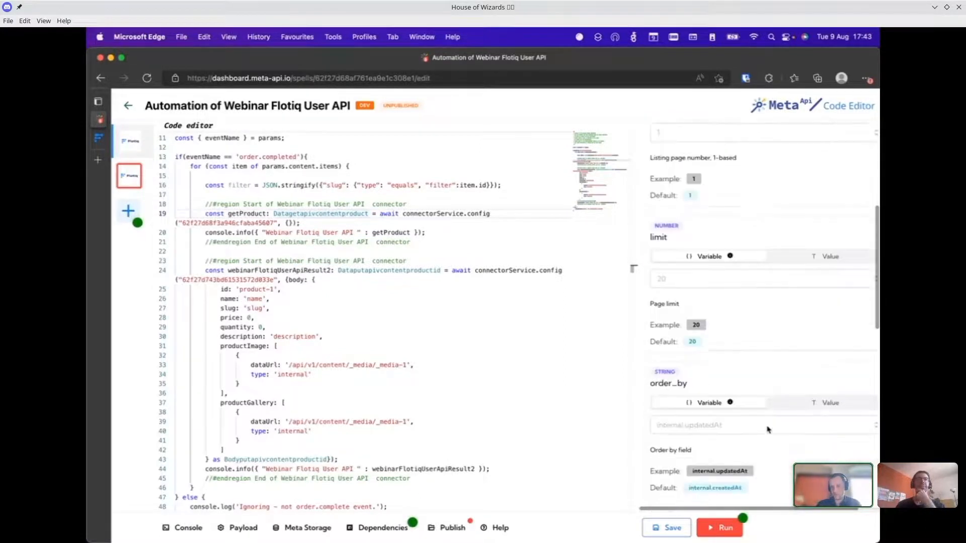
scroll(771, 418, "down", 5)
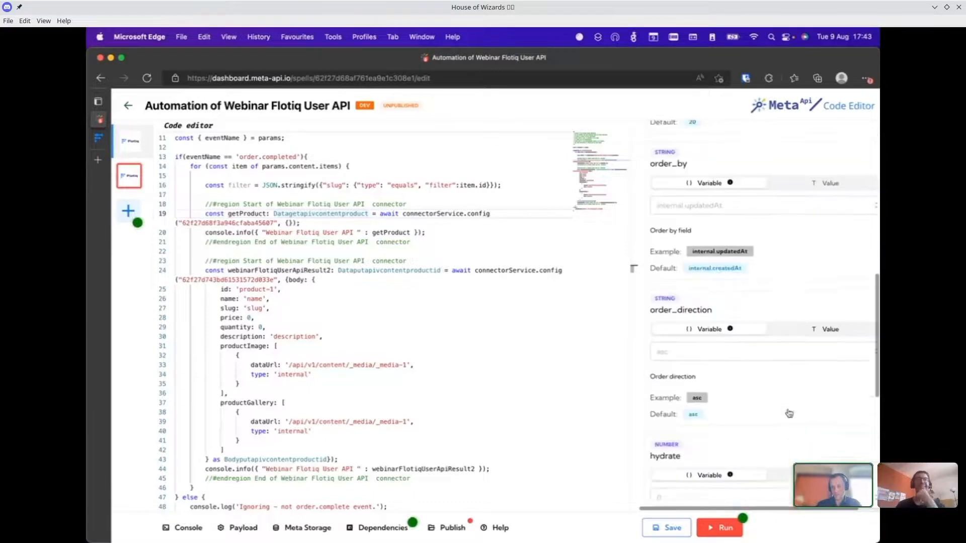
scroll(785, 405, "down", 6)
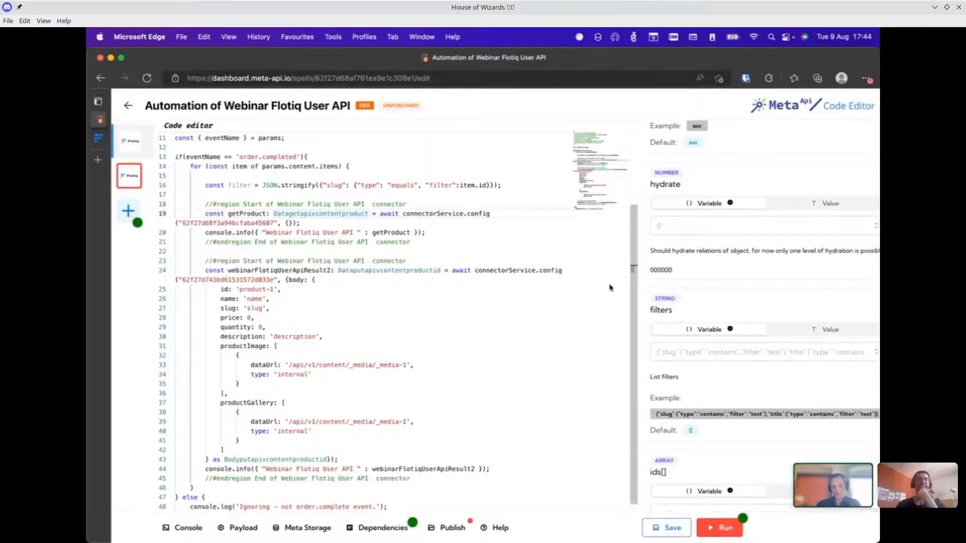
left_click(729, 352)
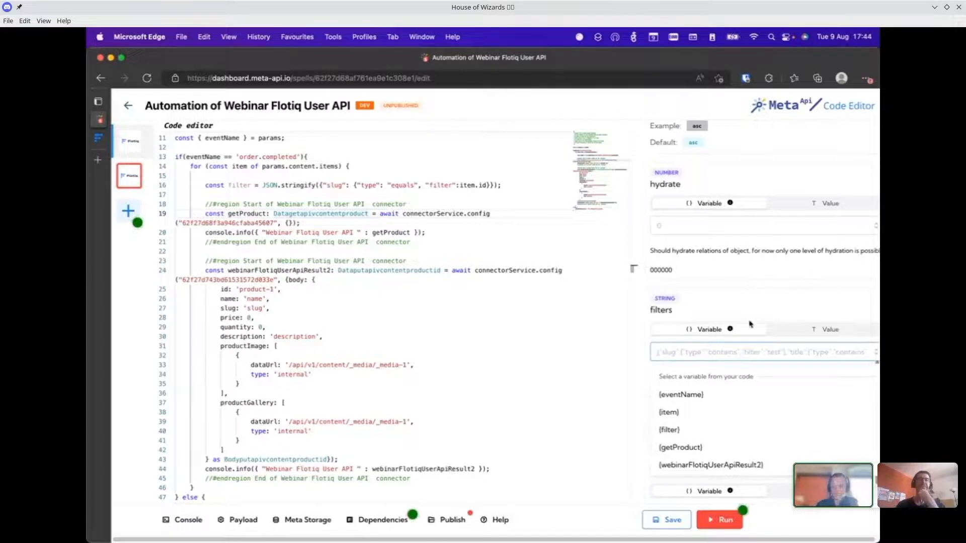
left_click(714, 435)
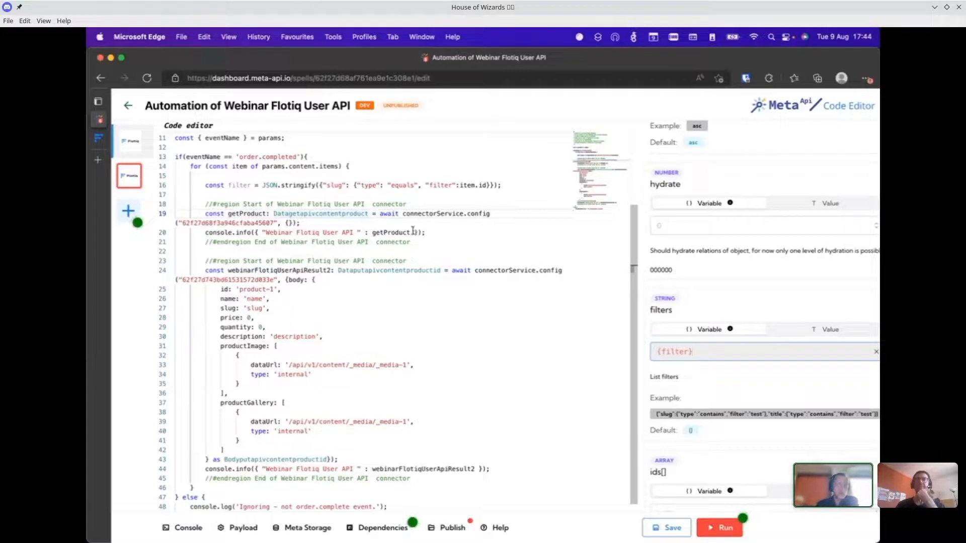
left_click(446, 232)
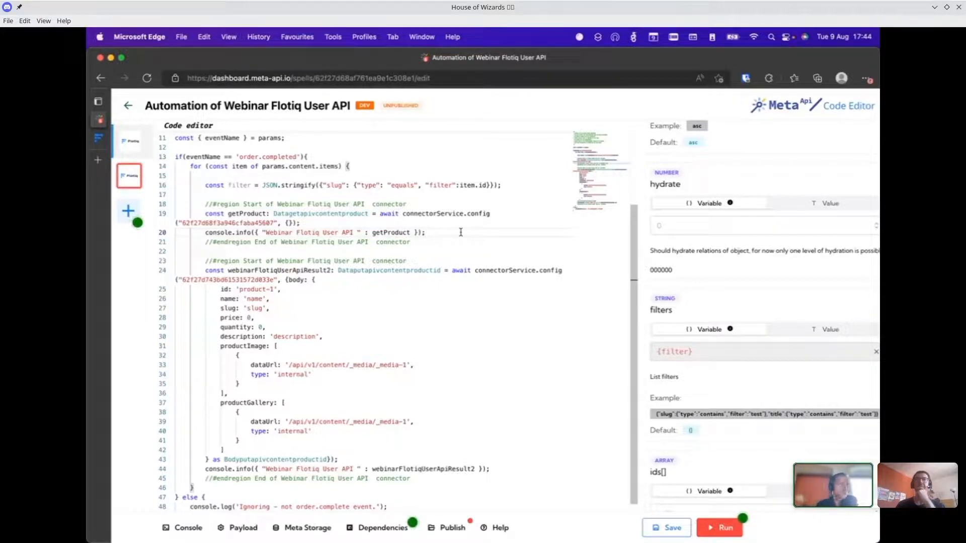
Step: Add two blank lines after the getProduct region and a // if() placeholder comment
key("Return")
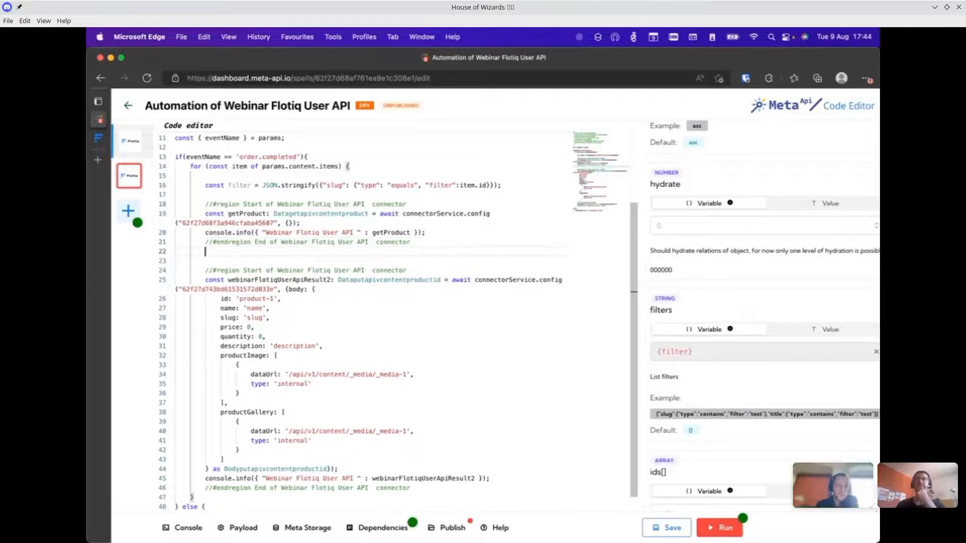
key("Return")
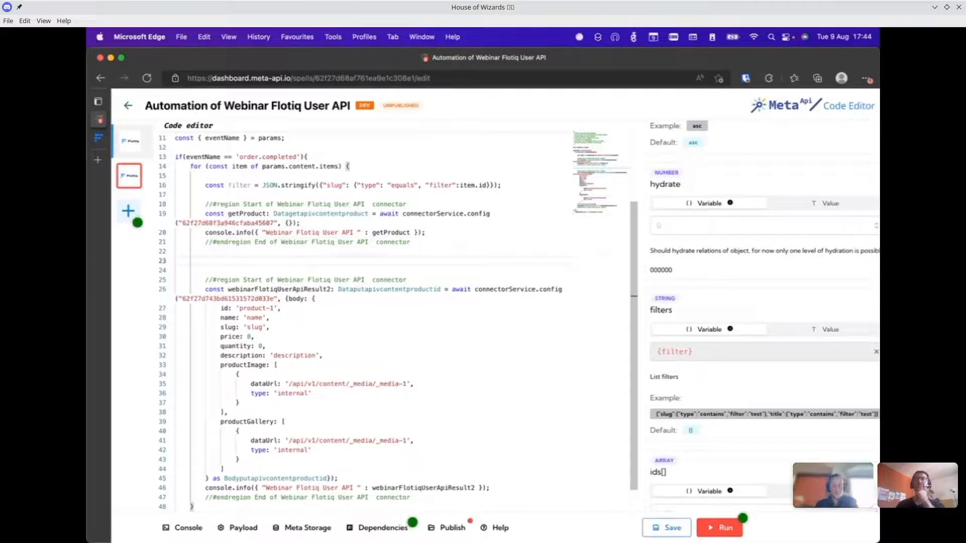
type("// if(")
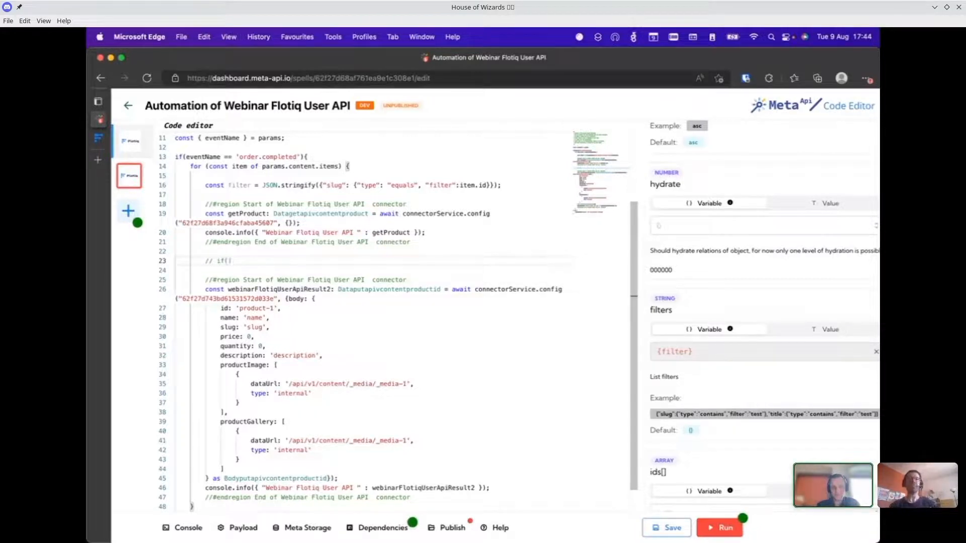
key("Down")
key("Tab")
key("Tab")
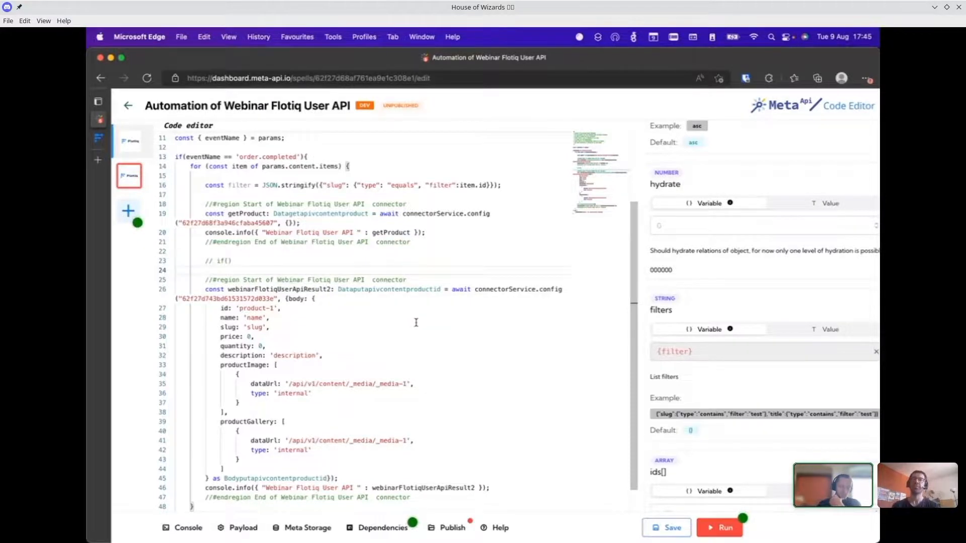
left_click(284, 290)
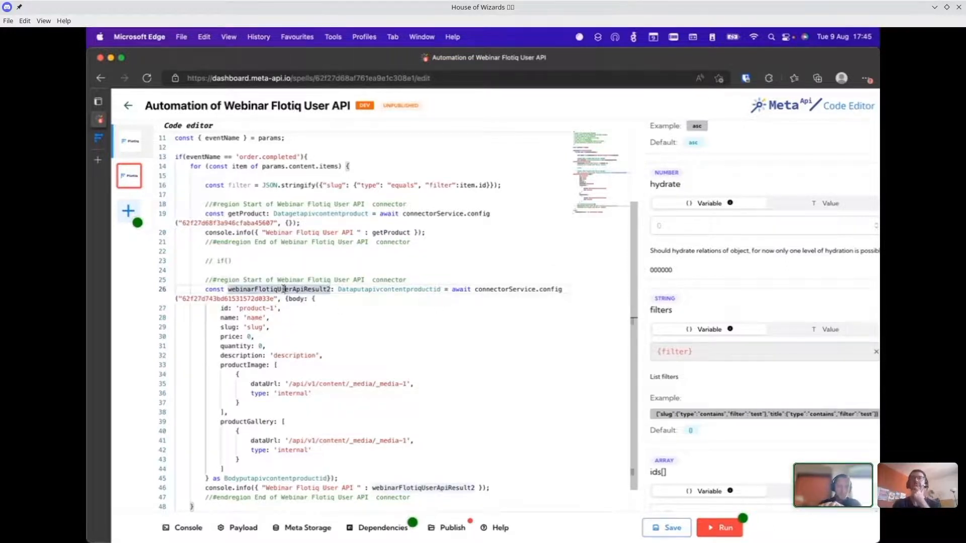
Step: Show the PUT connector, then store getProduct.data[0] as flotiqItem and its id as flotiqItemId
mouse_move(131, 173)
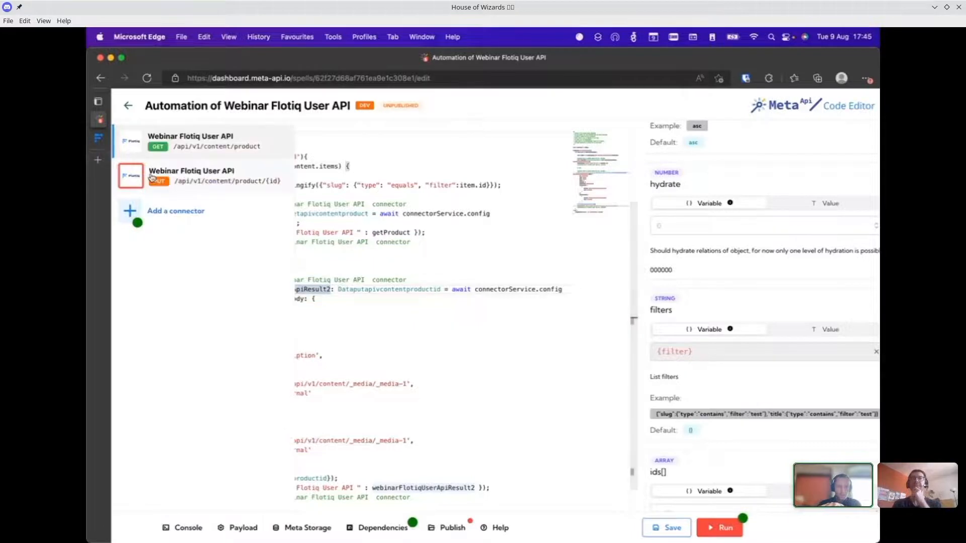
left_click(155, 184)
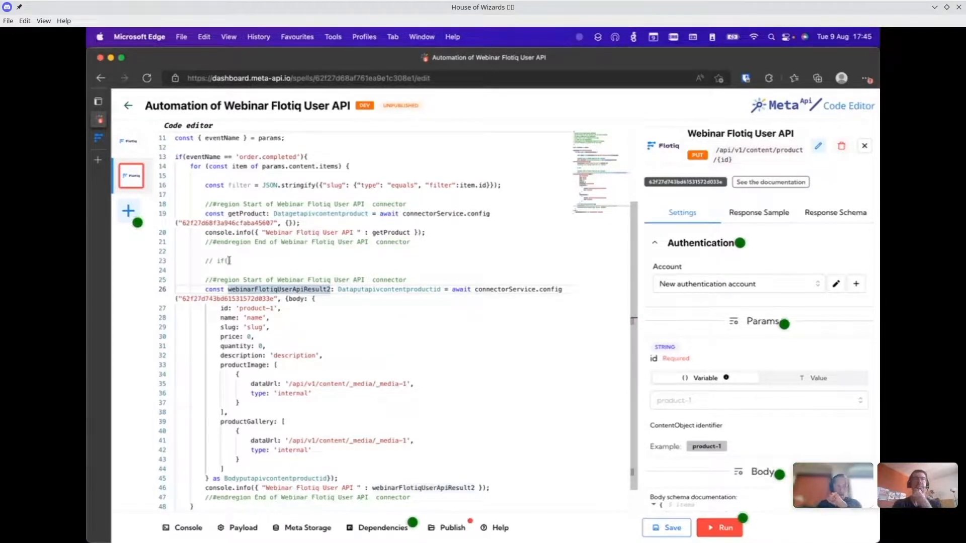
left_click(355, 269)
type("co")
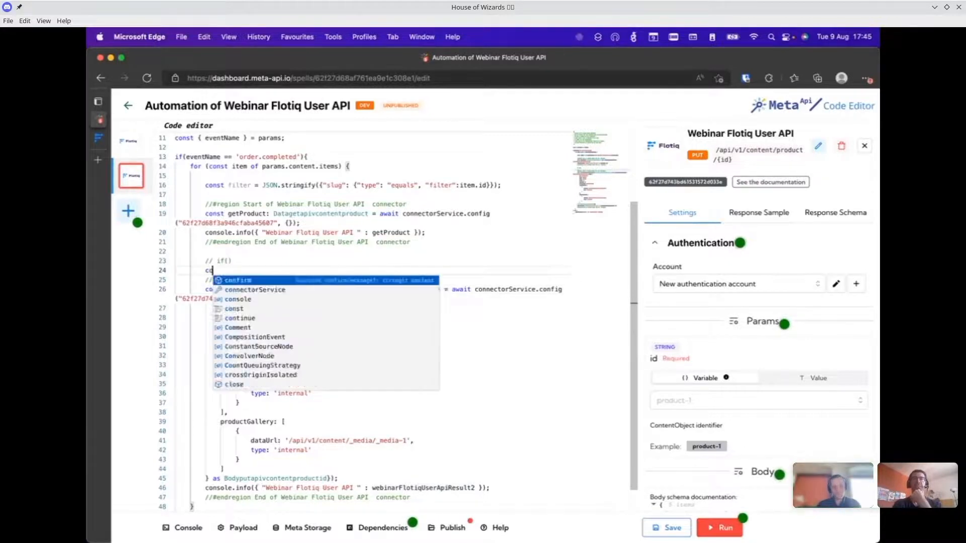
type("nst flotiqItem = ")
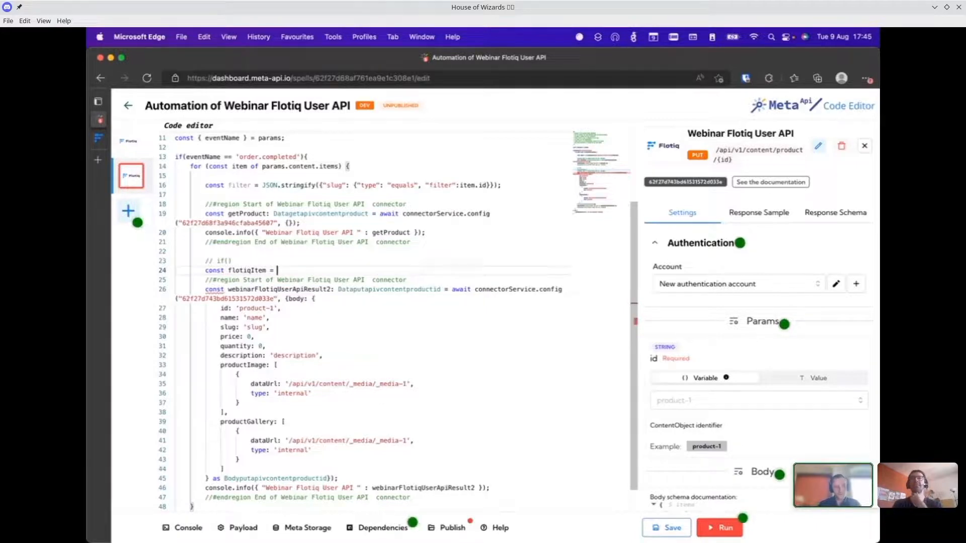
type("getProduct")
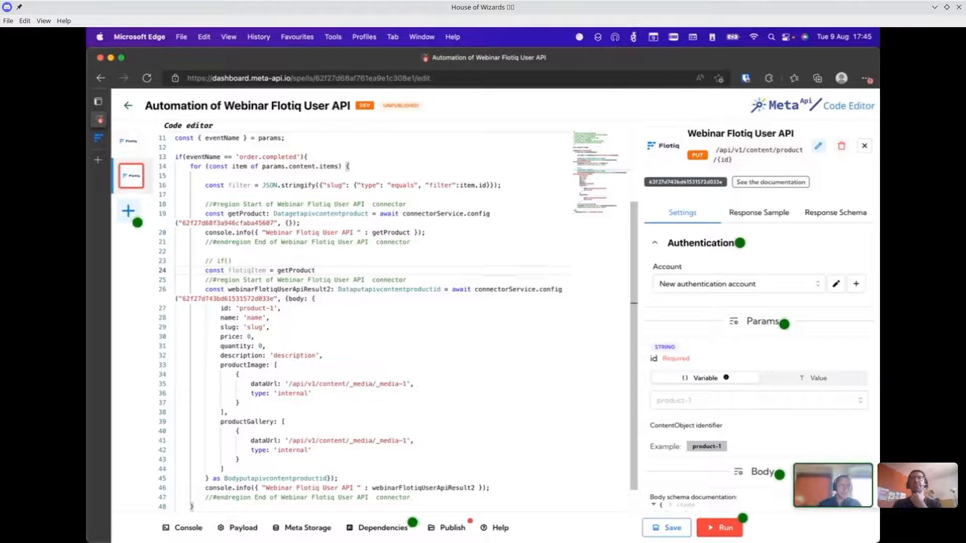
type(".data[")
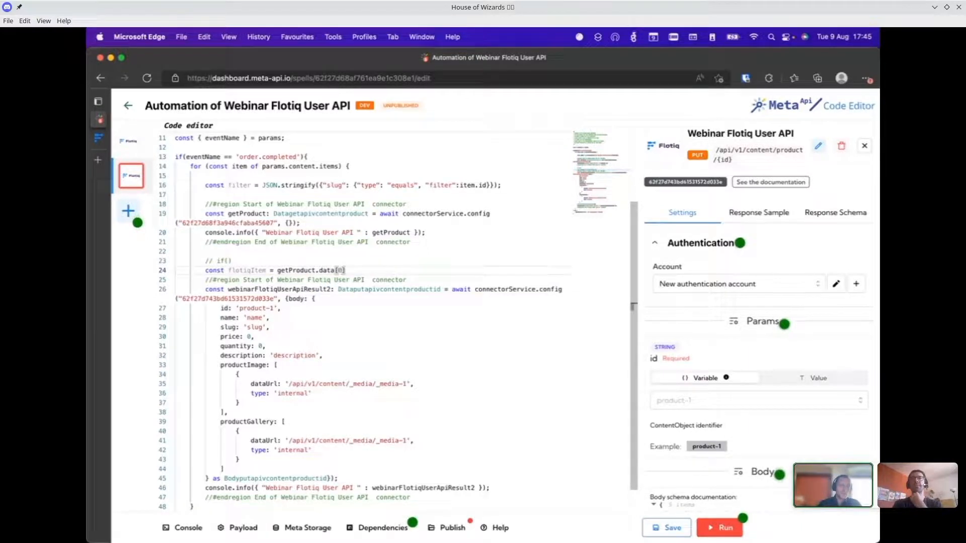
type("0]")
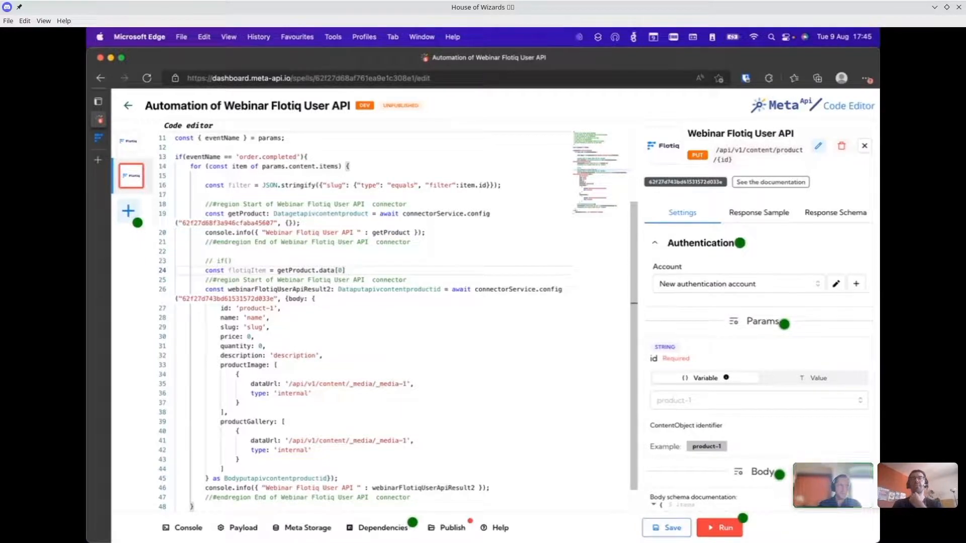
key("BackSpace")
type(";")
key("Return")
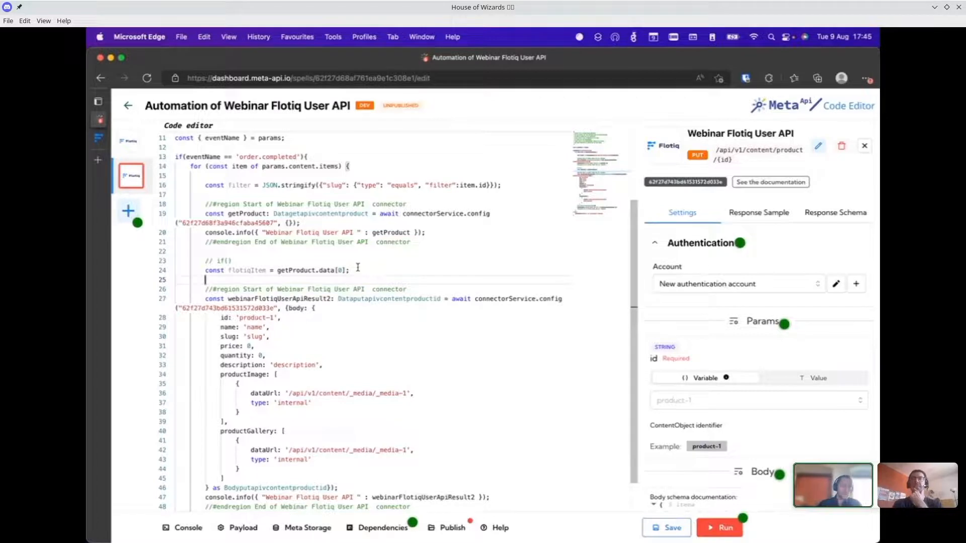
type("const flot")
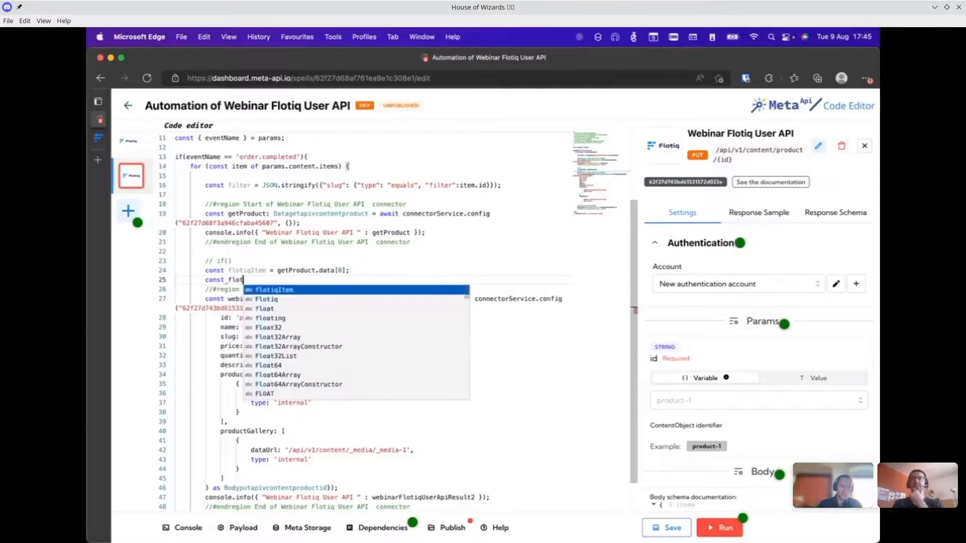
type("iqItemId =")
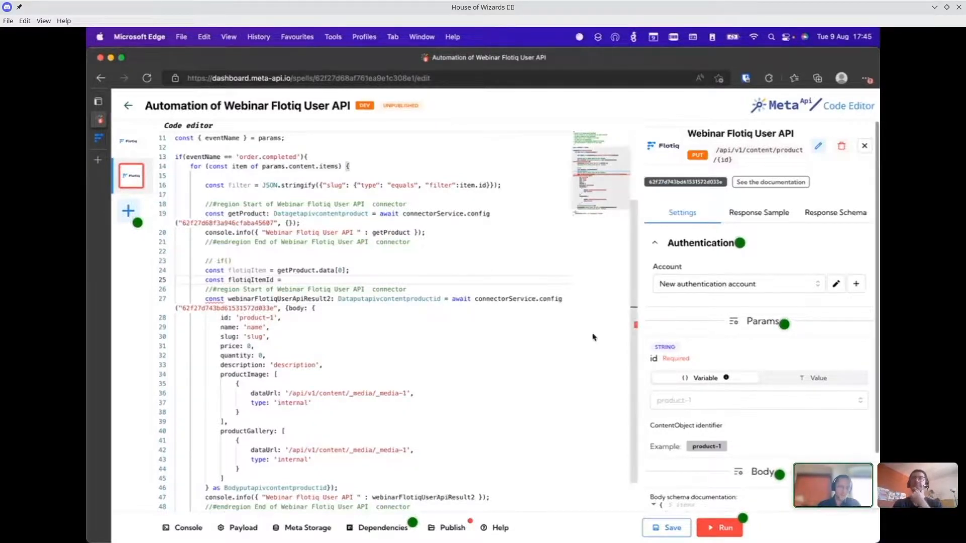
type("lotiqItem")
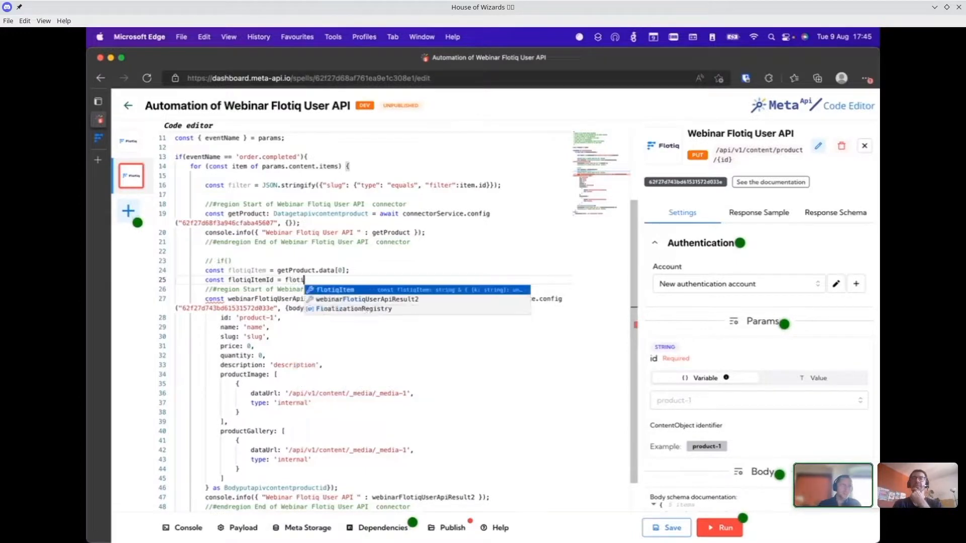
type(".id")
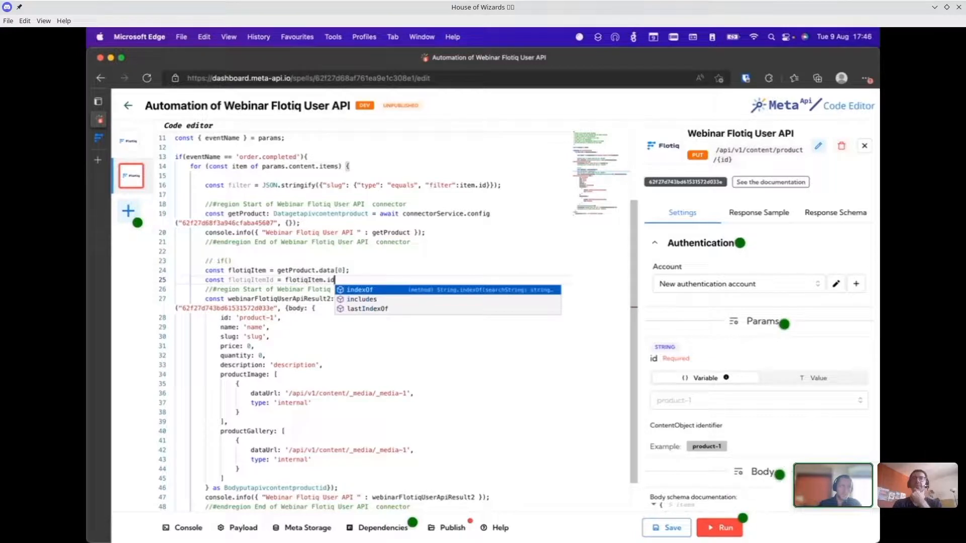
type(";")
key("Return")
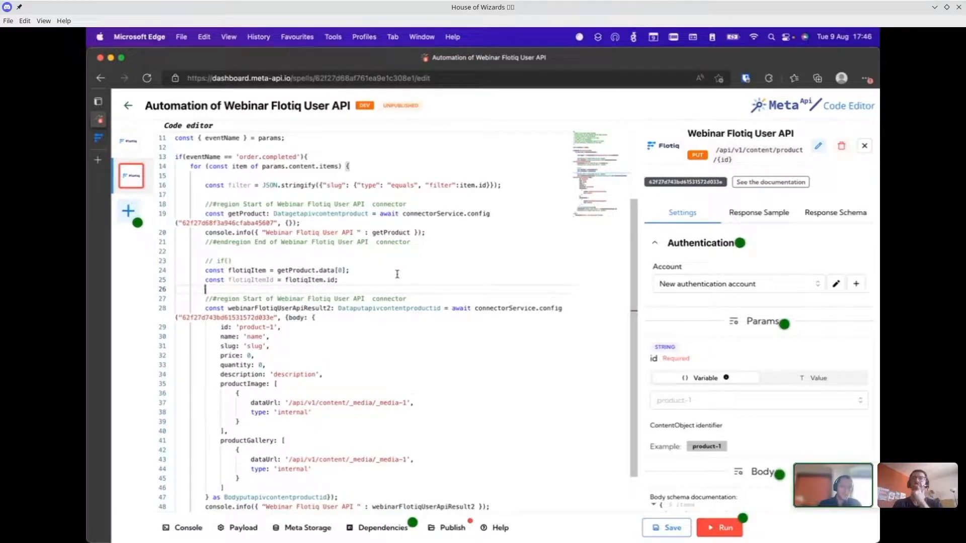
Step: Rename the PUT call result to updateProduct and delete the placeholder id, image and gallery body fields
double_click(268, 308)
type("updateProduct")
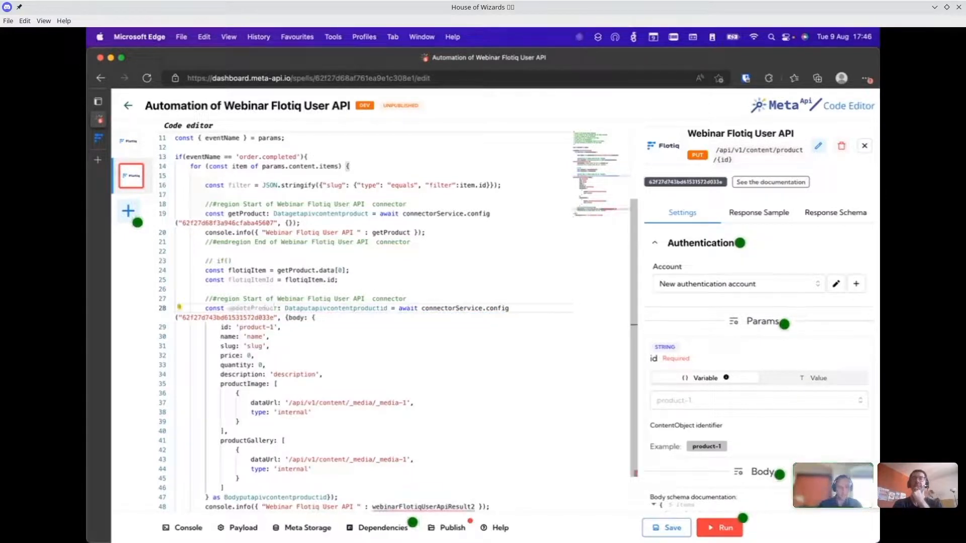
left_click(317, 326)
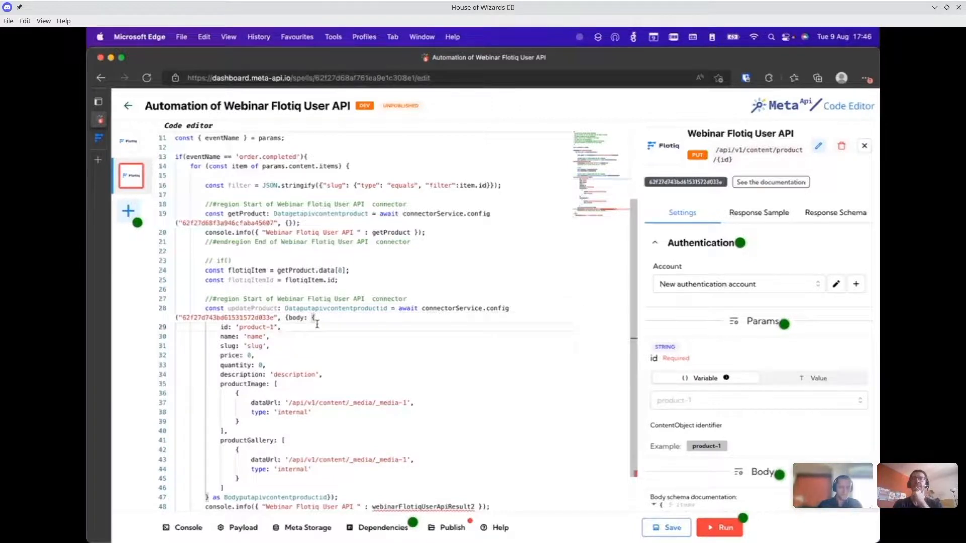
key("Home")
key("shift+Down")
key("shift+Down")
key("shift+Down")
key("shift+Down")
key("shift+Down")
key("shift+Down")
key("shift+Down")
key("shift+Down")
key("shift+Down")
key("shift+Down")
key("shift+Down")
key("shift+Down")
key("shift+Down")
key("shift+Down")
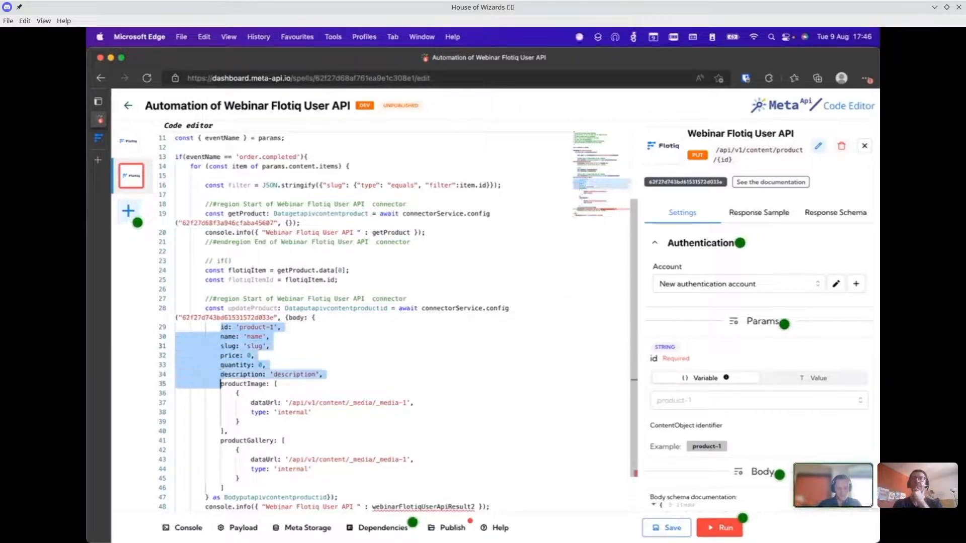
key("shift+Down")
key("shift+Down")
key("shift+Down")
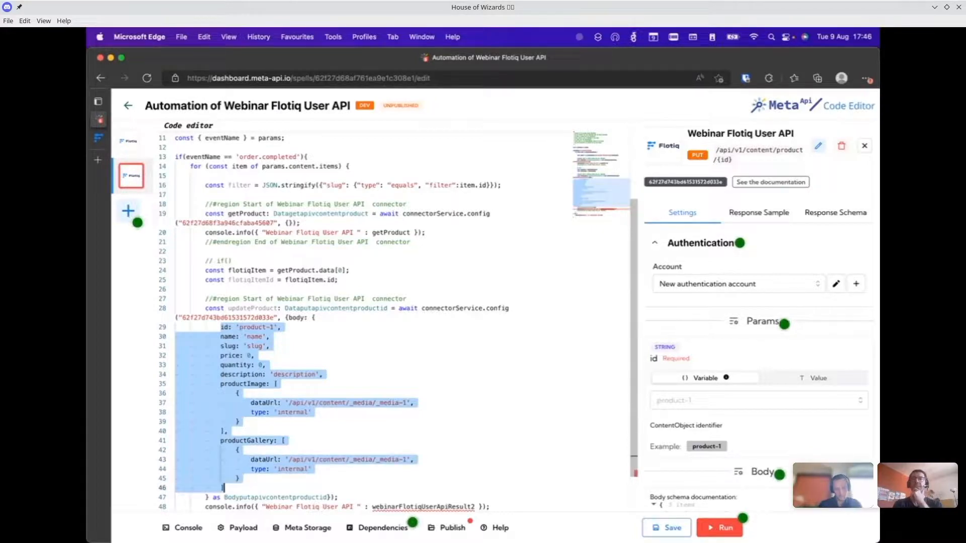
key("BackSpace")
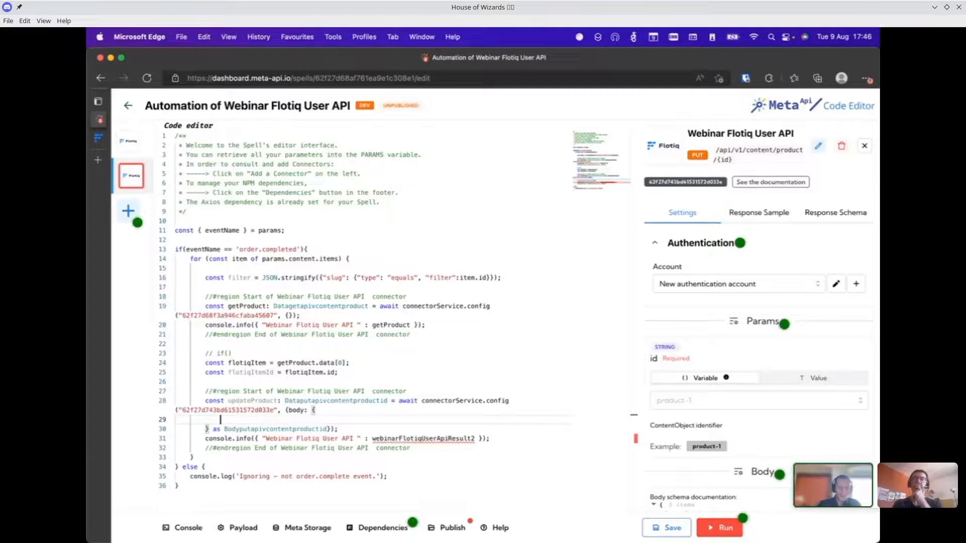
Step: Fill the body with '...flotiqItem,' and 'quantity: flotiqItem.quantity -= item.quantity'
type("...fl")
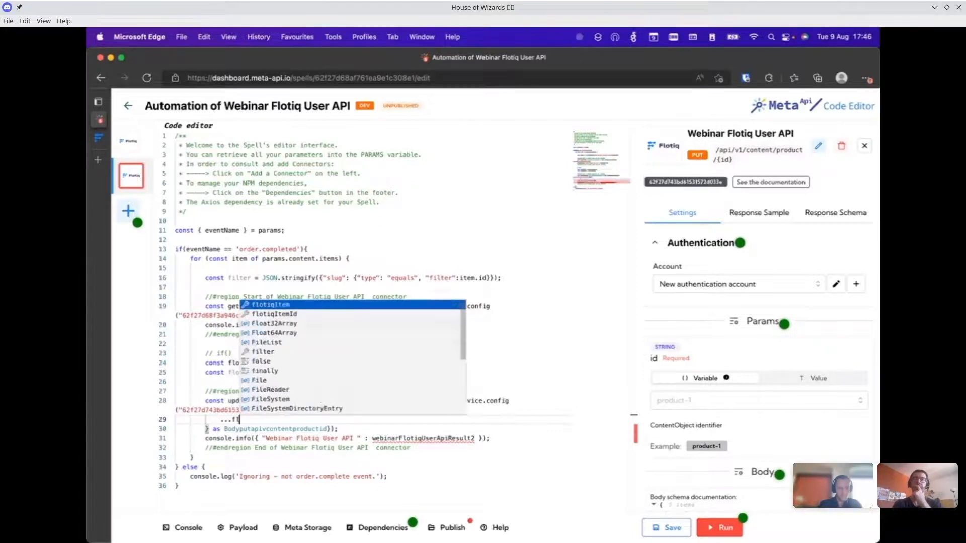
type("otiqItem,")
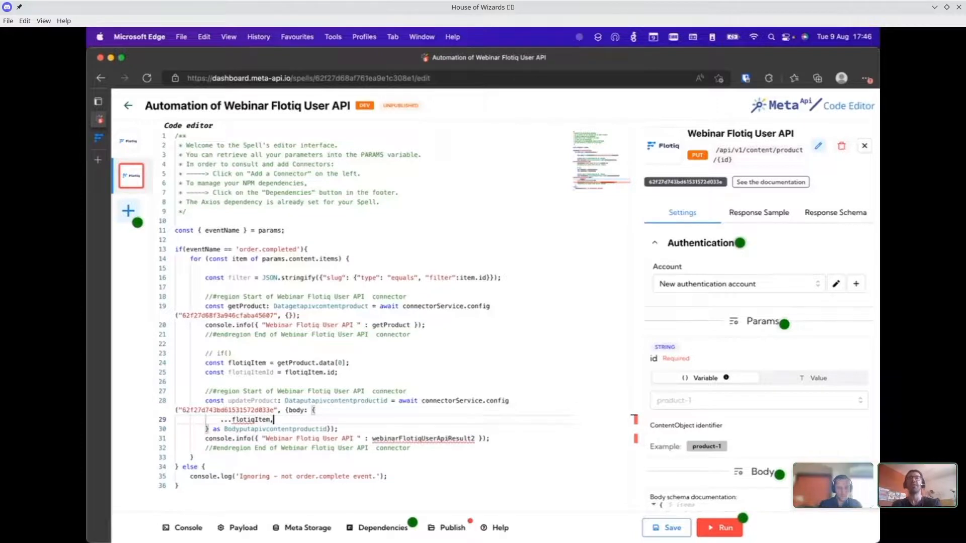
key("Return")
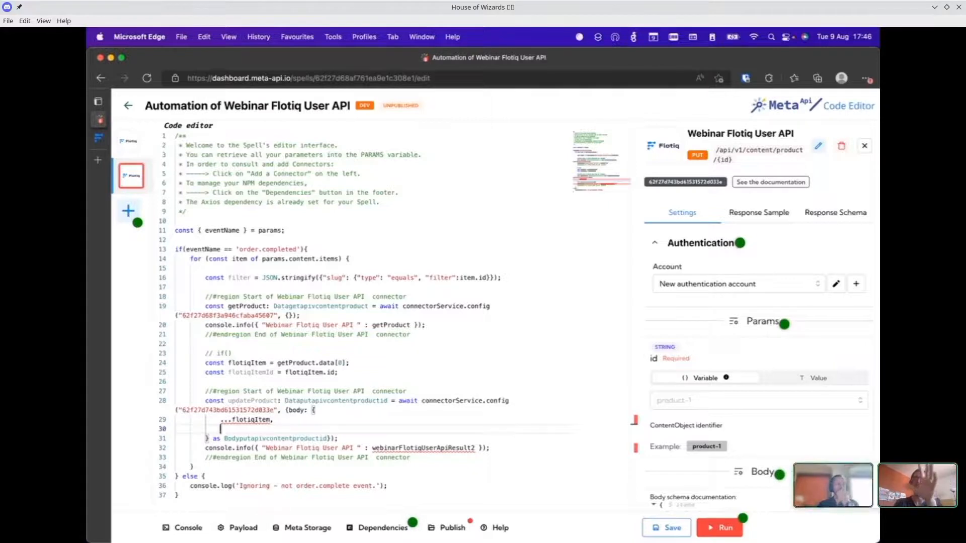
type("q")
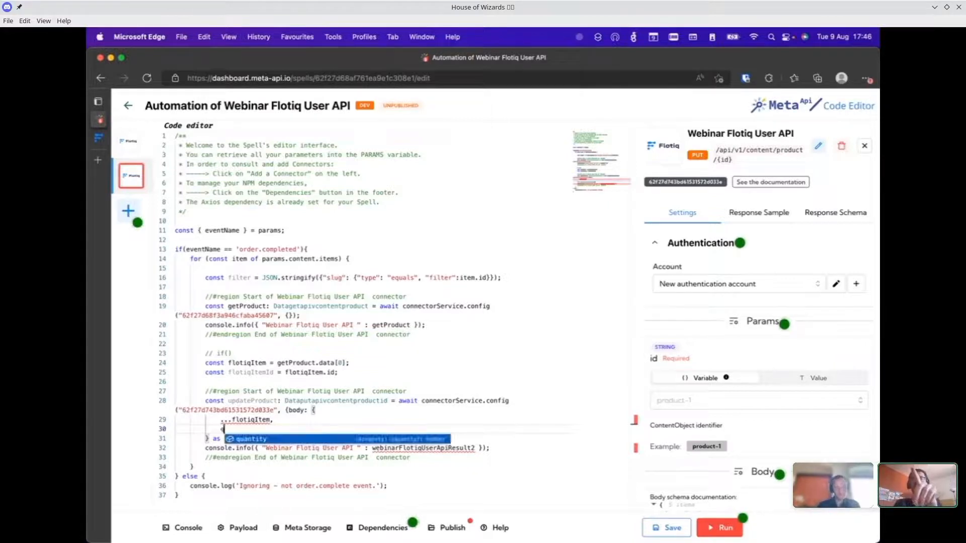
type("uantity:")
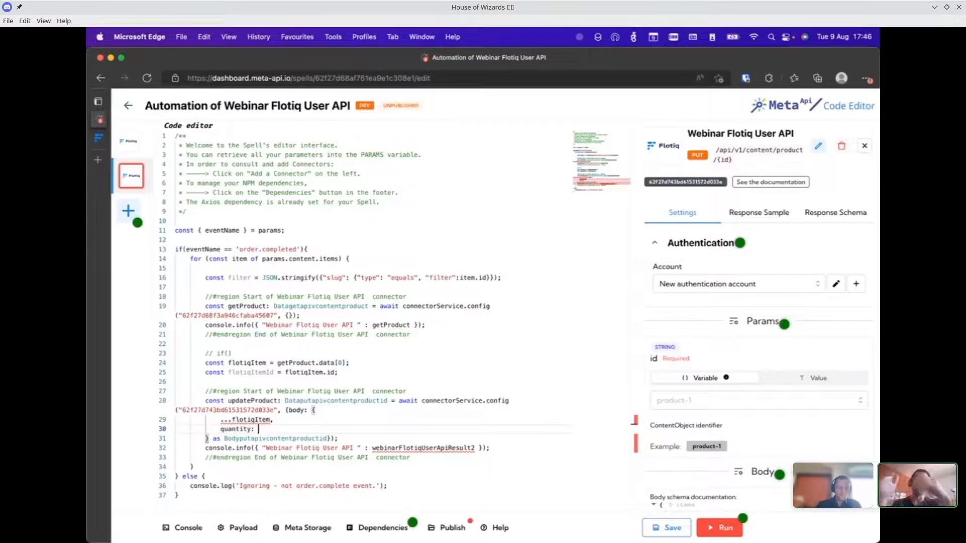
type(" flotiq")
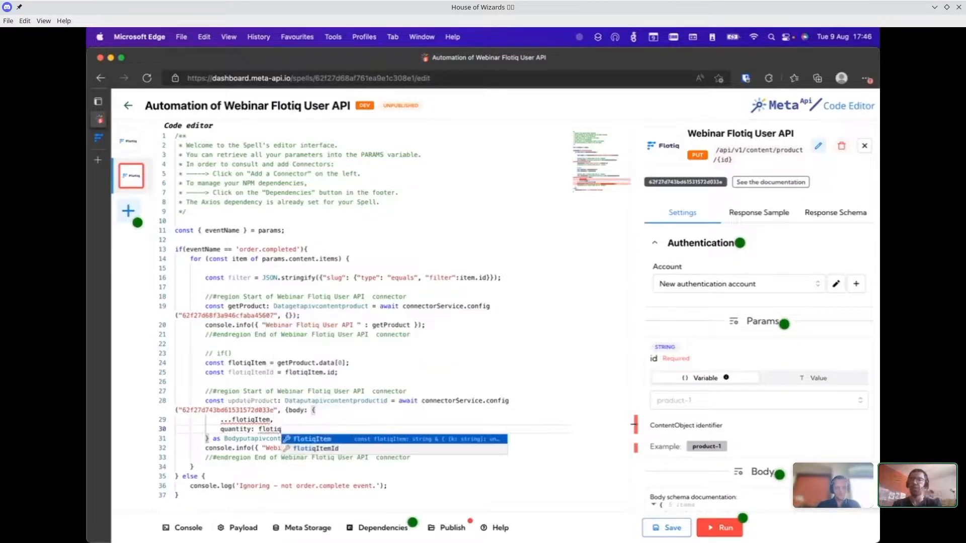
type("Item.quantity")
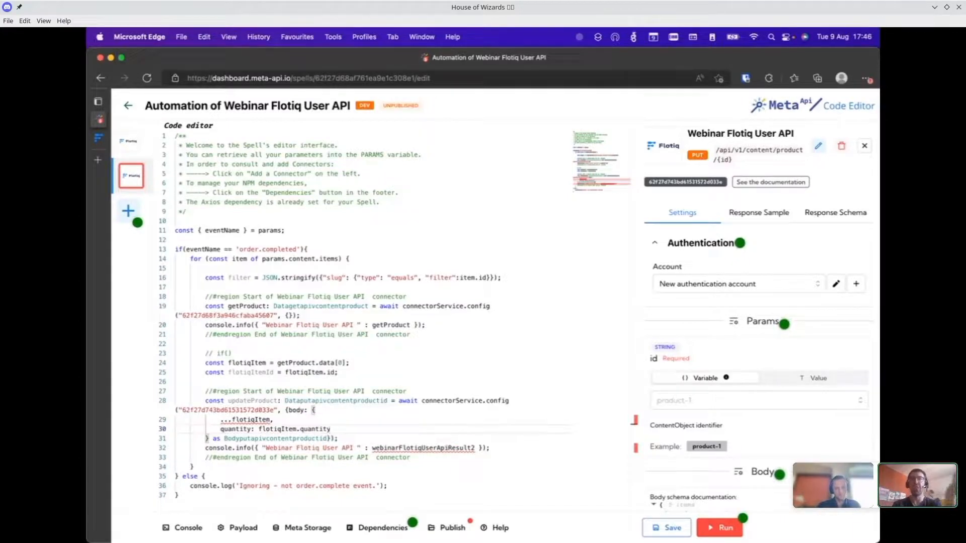
type(" -")
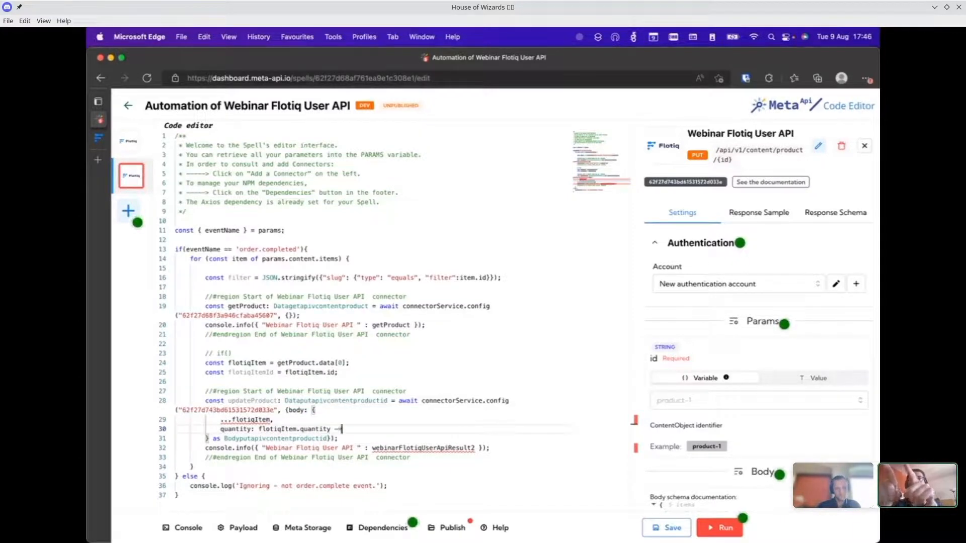
type("= ")
type("item")
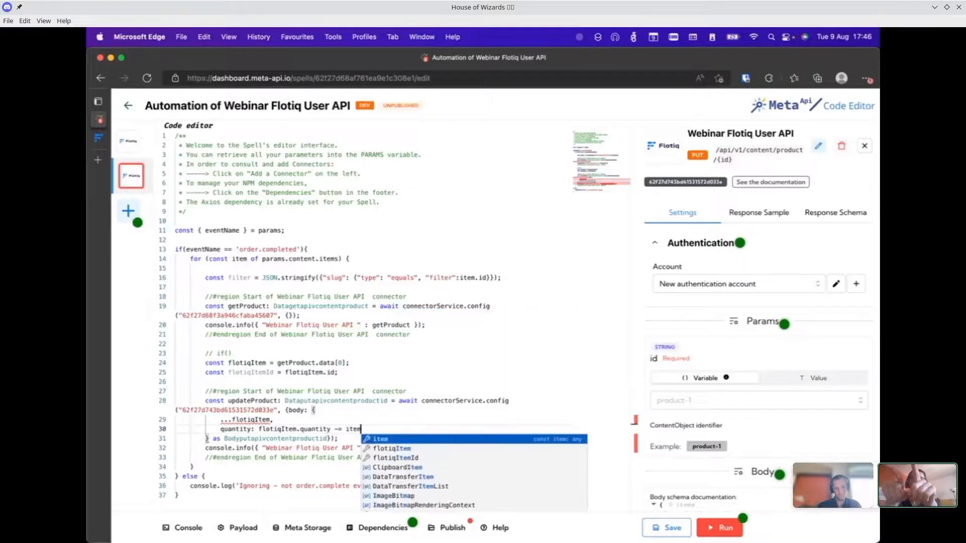
type(".quantity")
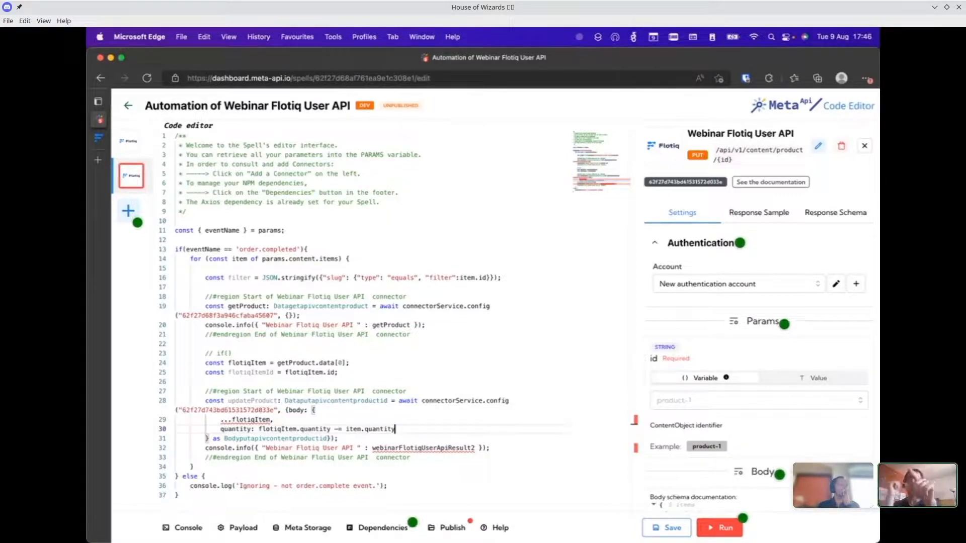
key("Down")
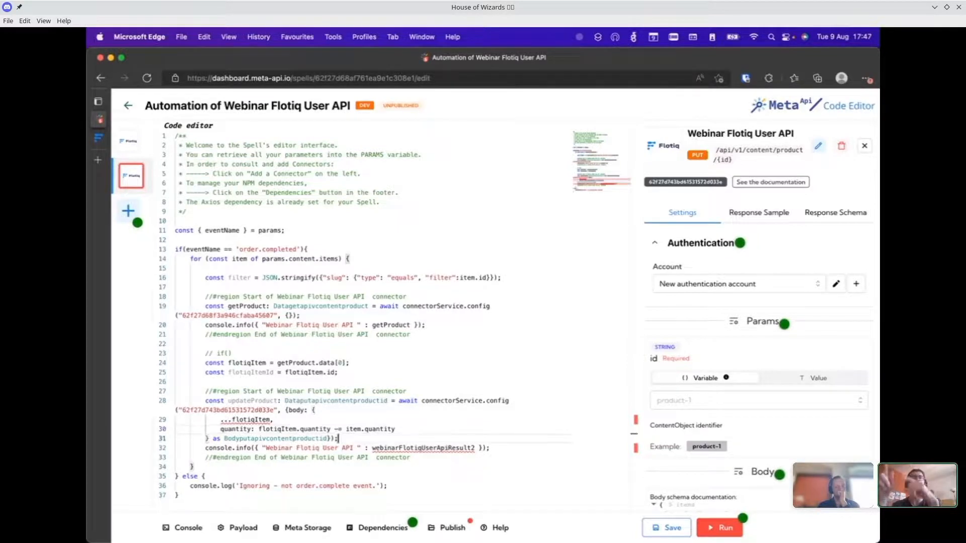
key("Return")
key("Down")
key("super+Right")
key("Left")
key("Left")
key("Left")
key("Left")
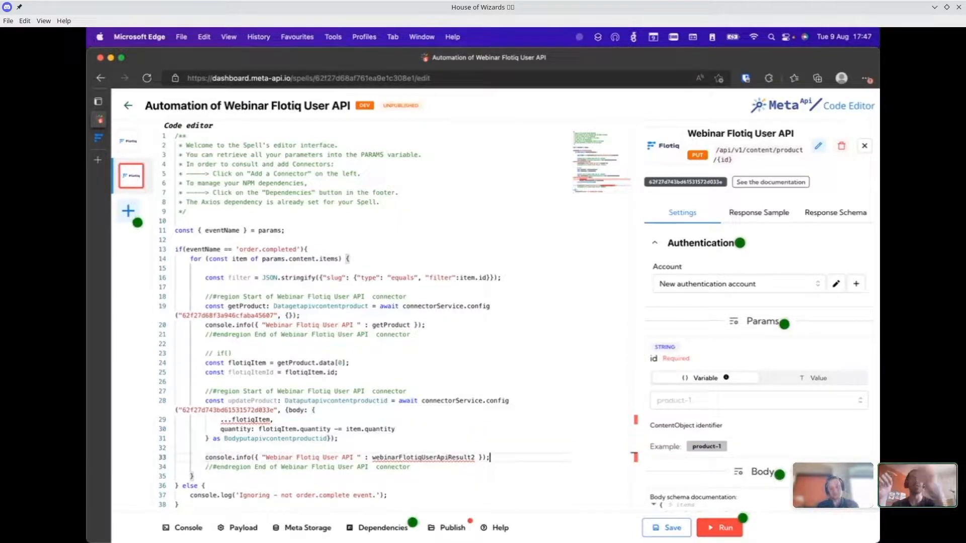
Step: Make console.info log updateProduct and cast getProduct.data[0] 'as any'
key("alt+shift+Left")
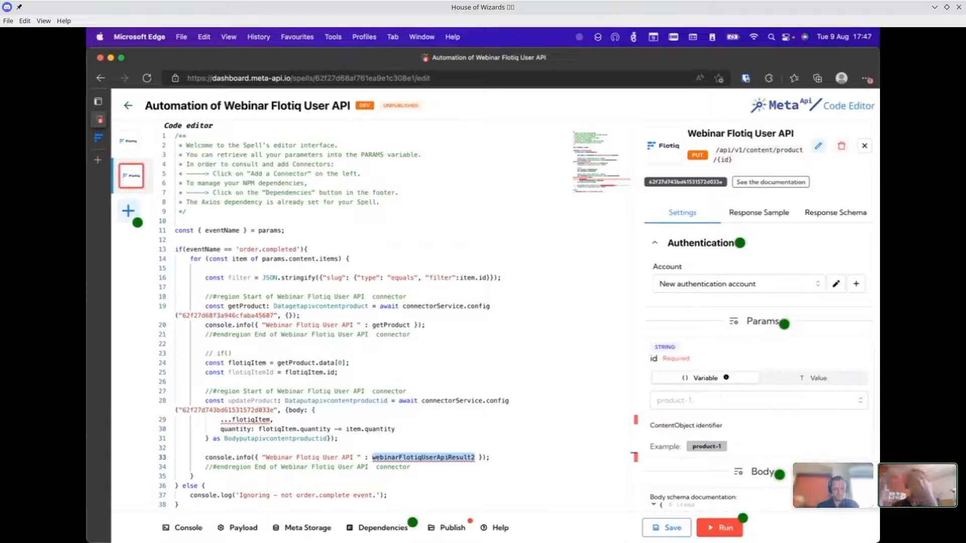
type("updateProduct")
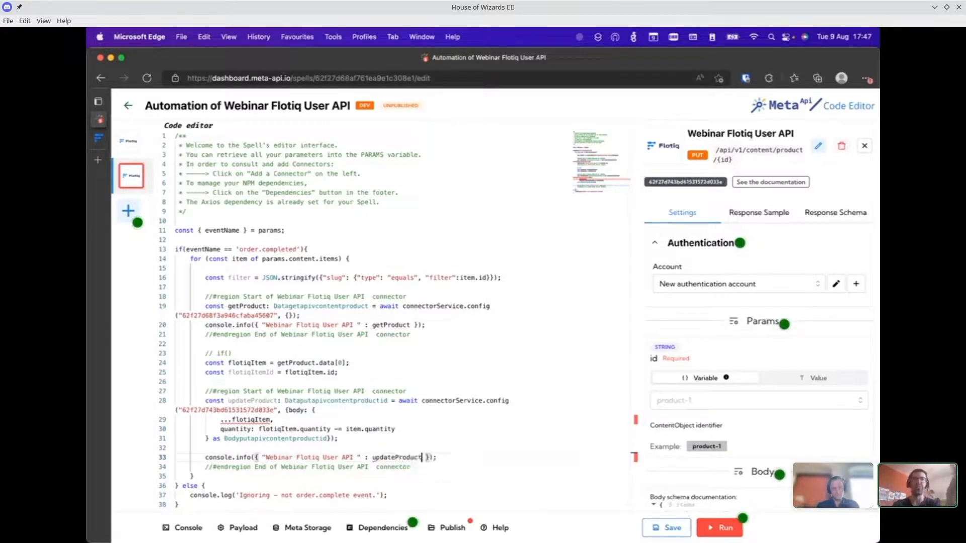
key("Up")
key("Up")
key("Up")
key("Up")
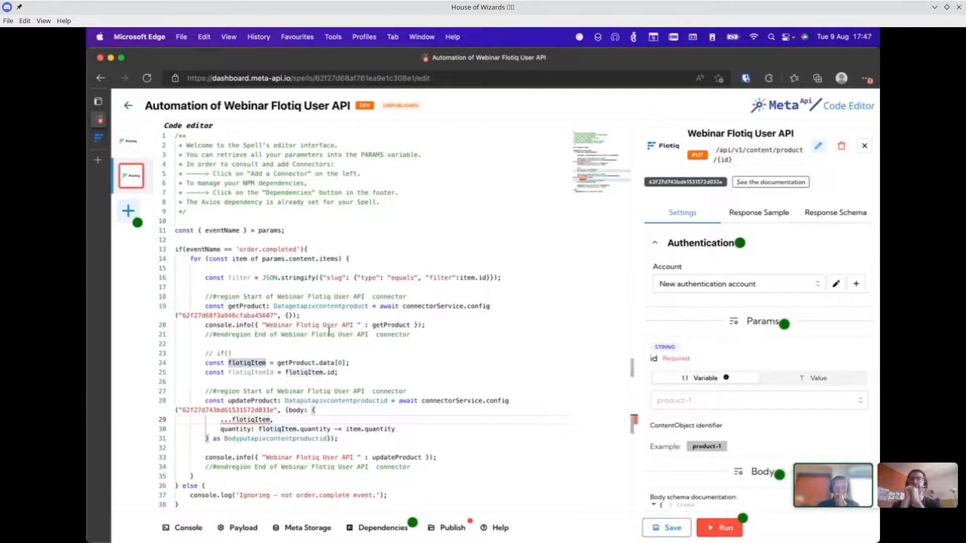
mouse_move(252, 421)
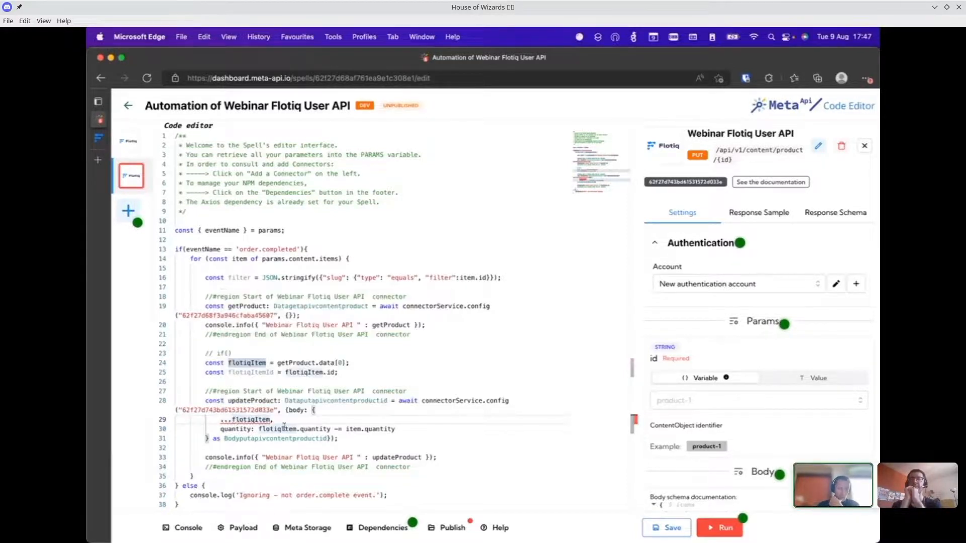
left_click(356, 363)
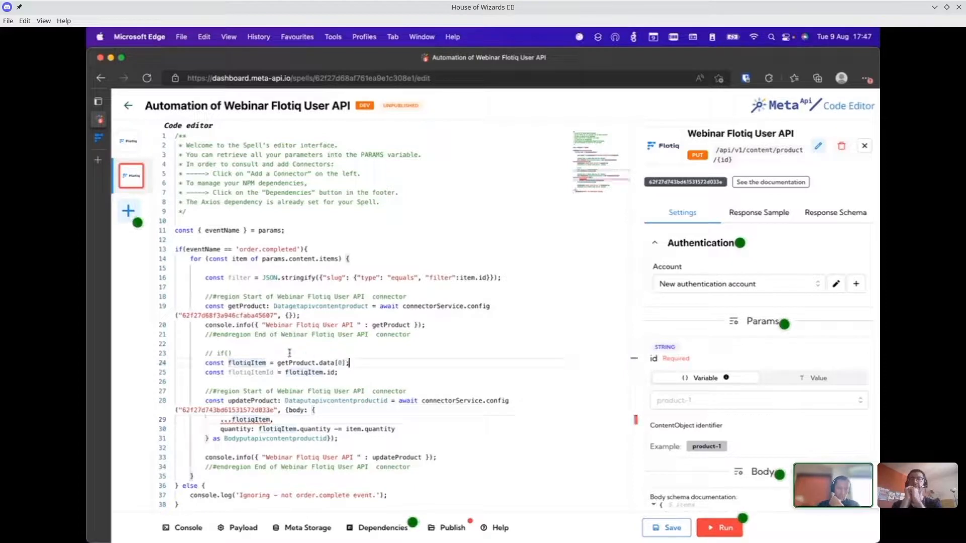
key("Left")
type("as a")
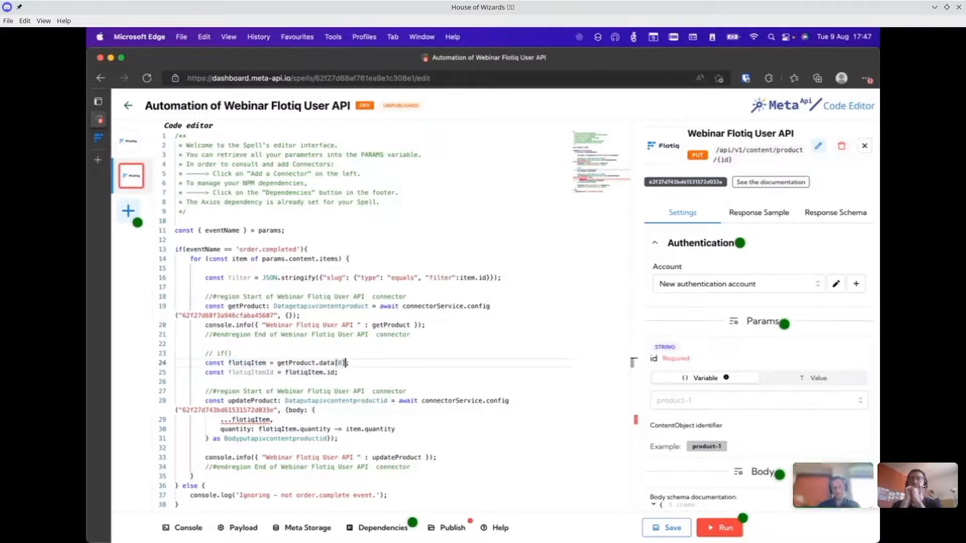
type("ny")
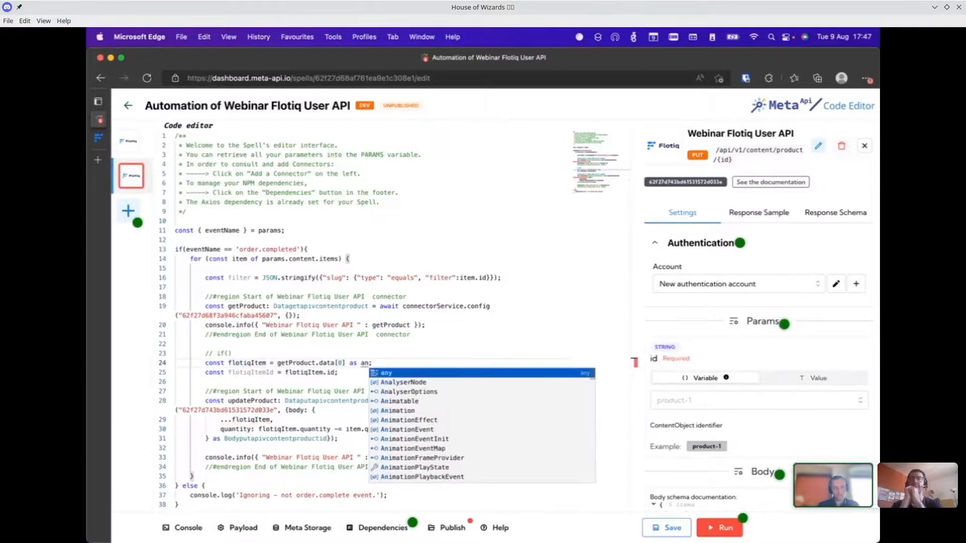
Step: Highlight the ...flotiqItem spread and quantity decrement lines, then choose a variable for the id parameter
left_click(321, 420)
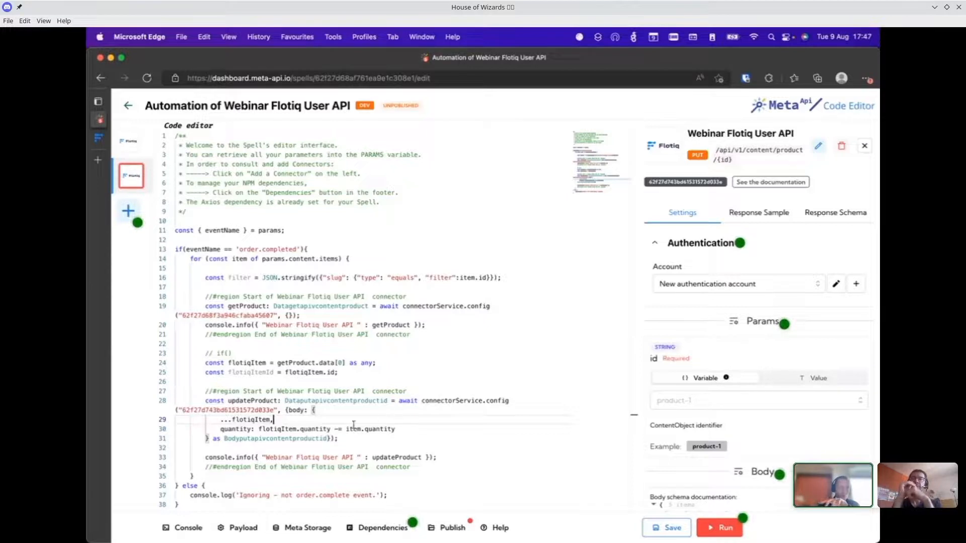
mouse_move(294, 435)
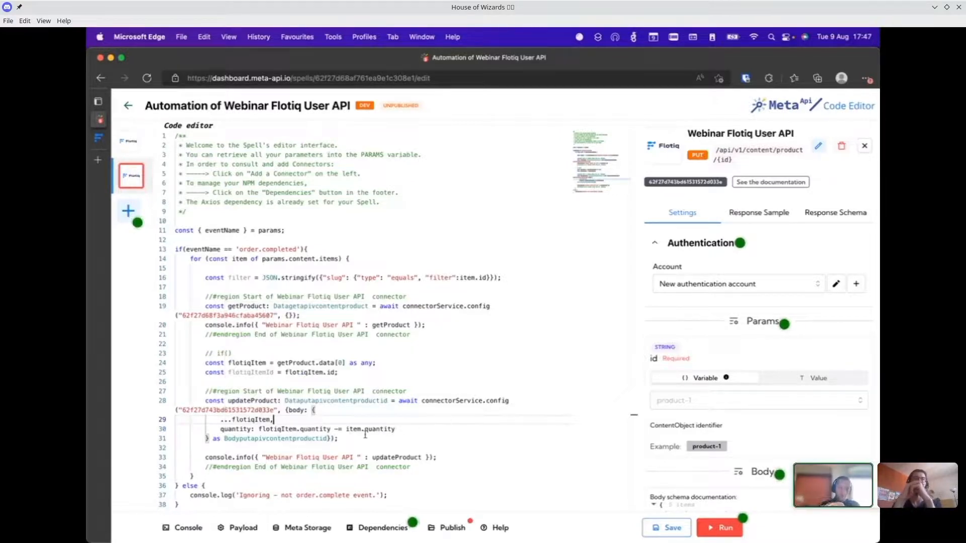
left_click_drag(221, 420, 321, 419)
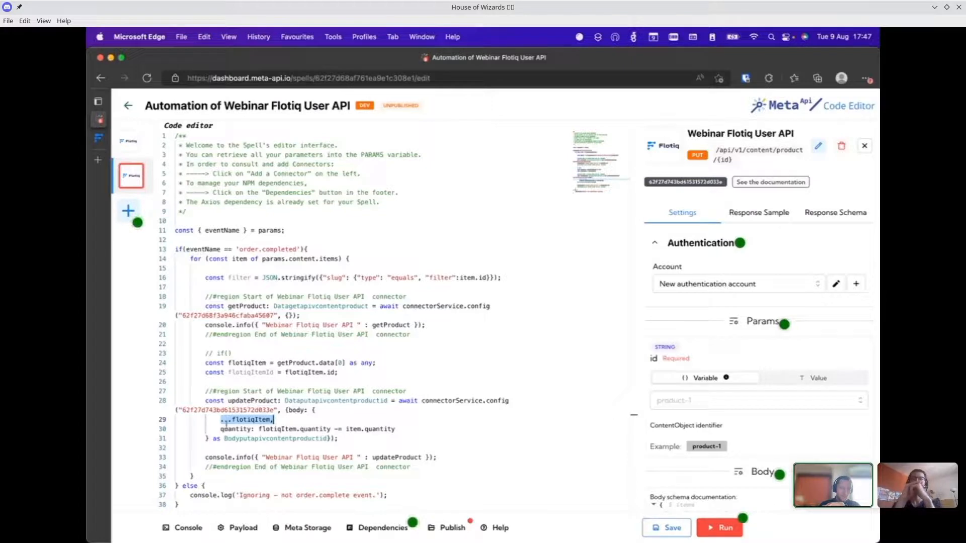
left_click_drag(226, 424, 396, 429)
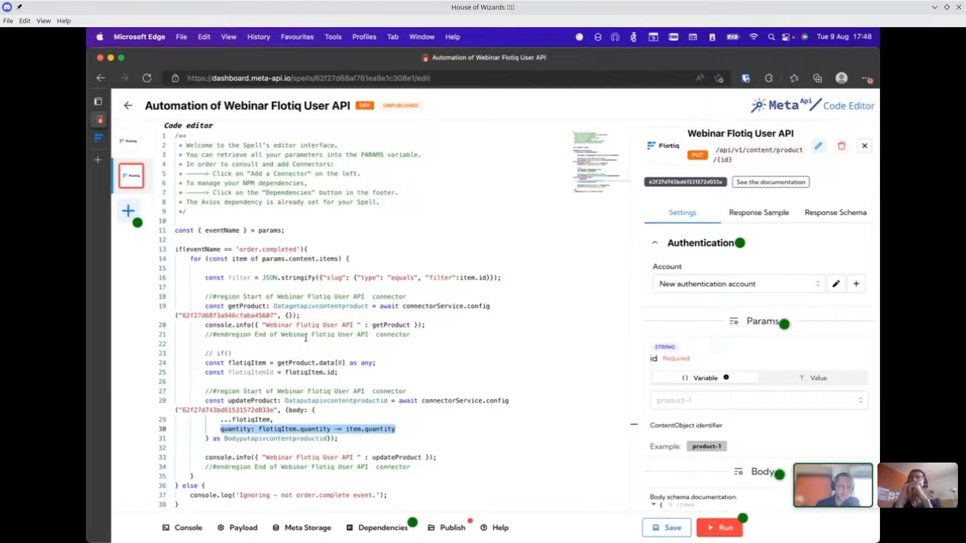
left_click(428, 429)
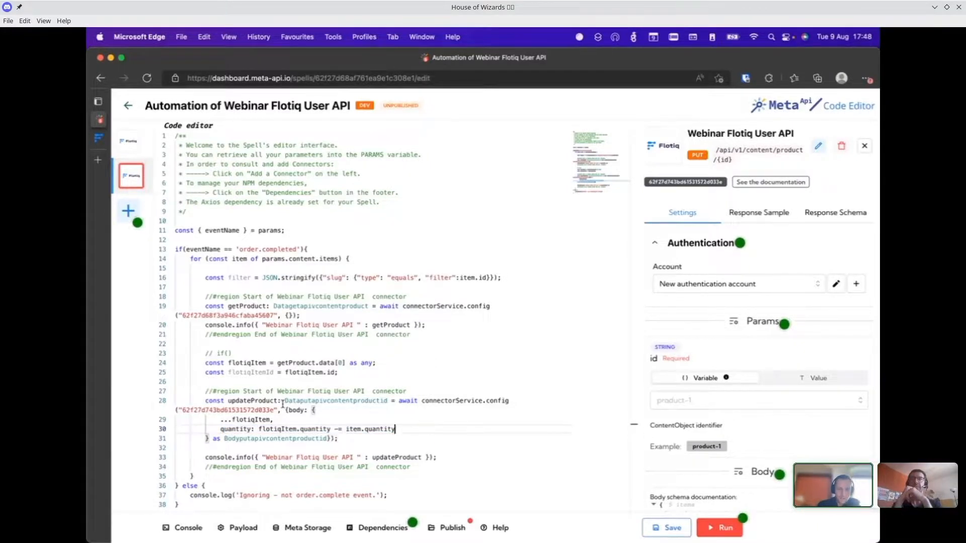
left_click(694, 403)
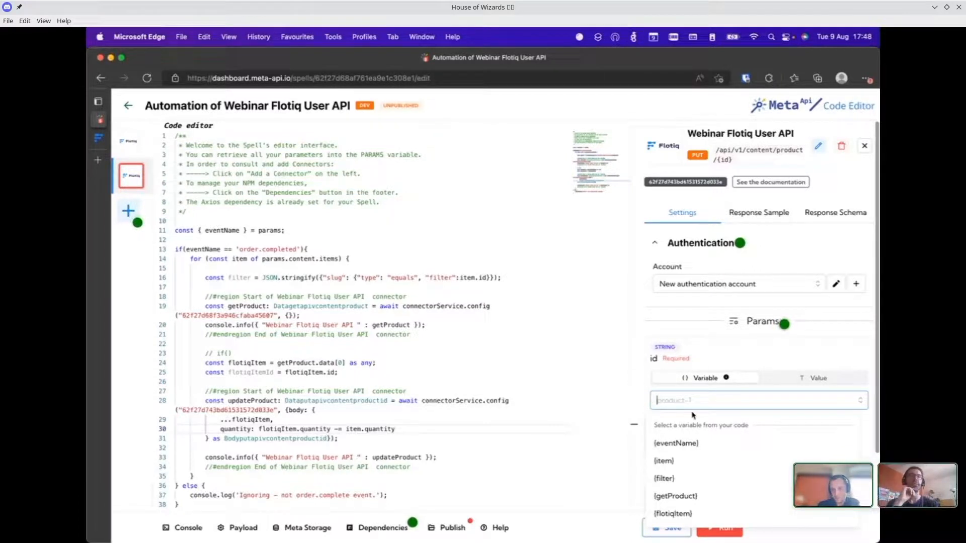
Step: Bind the PUT connector's id parameter to the {flotiqItemId} code variable
scroll(697, 484, "down", 2)
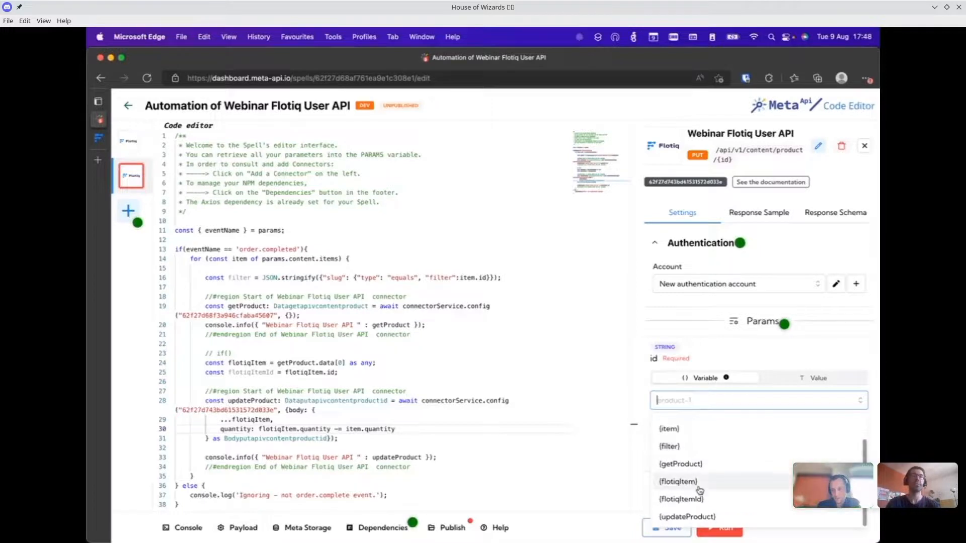
left_click(696, 500)
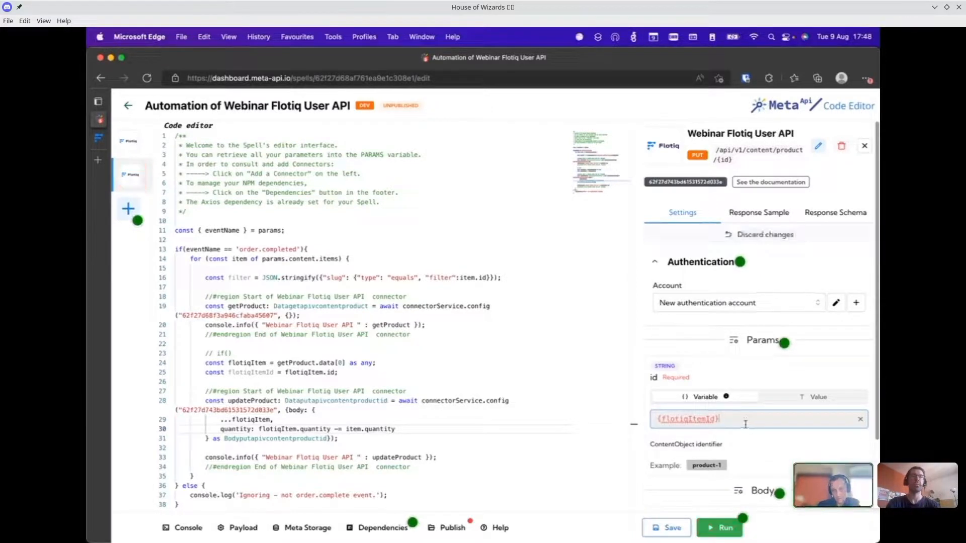
left_click(768, 442)
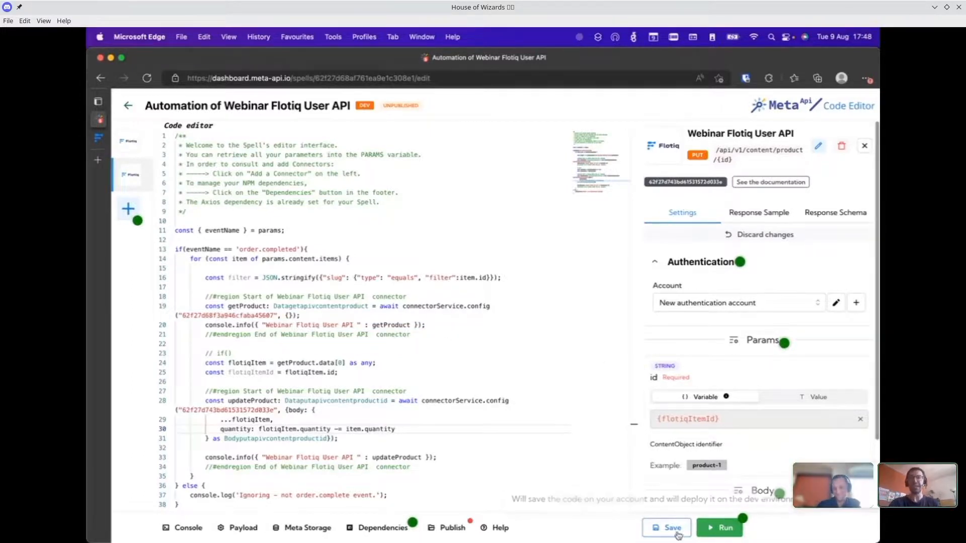
Step: Run the spell and expand the Console logs to reveal Green tea's quantity of 5
left_click(713, 532)
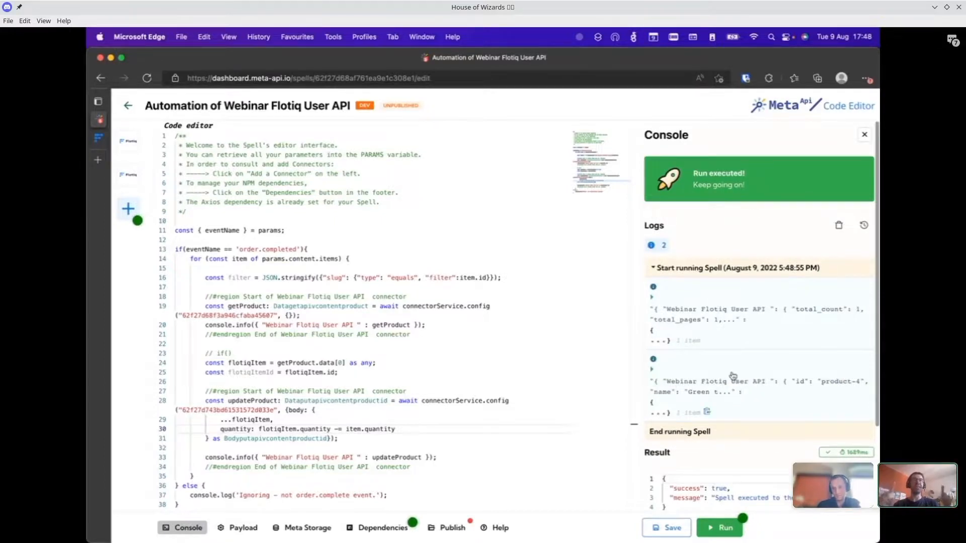
left_click(655, 405)
scroll(671, 396, "down", 1)
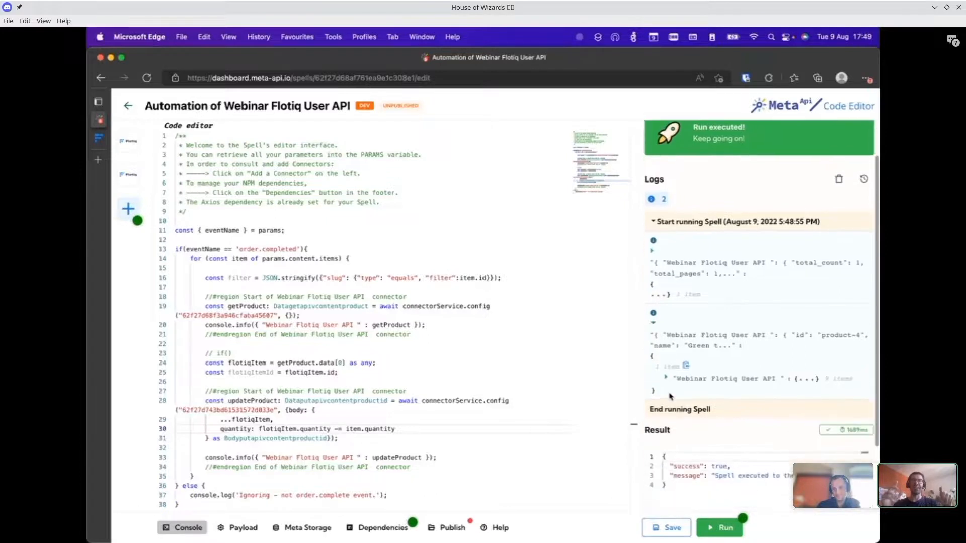
left_click(665, 378)
scroll(676, 397, "down", 1)
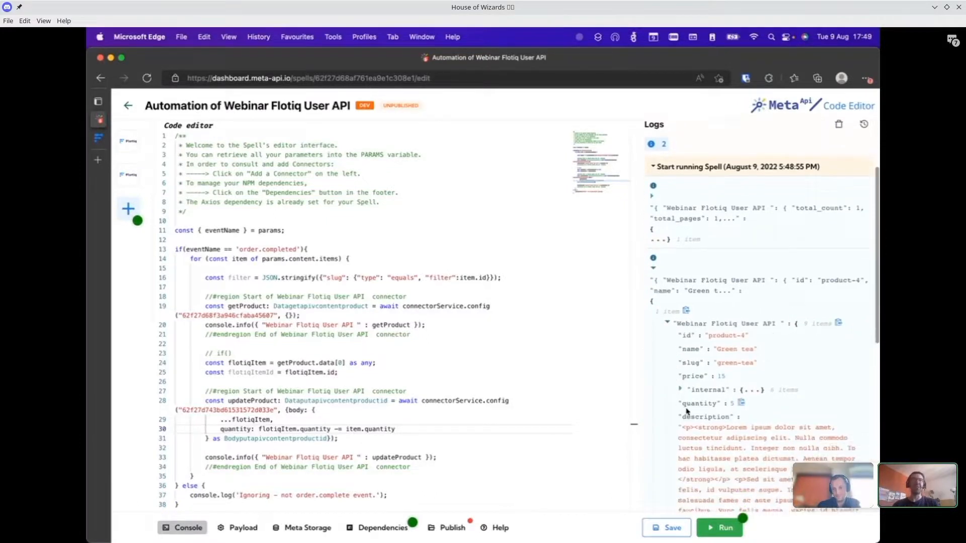
left_click_drag(678, 404, 722, 404)
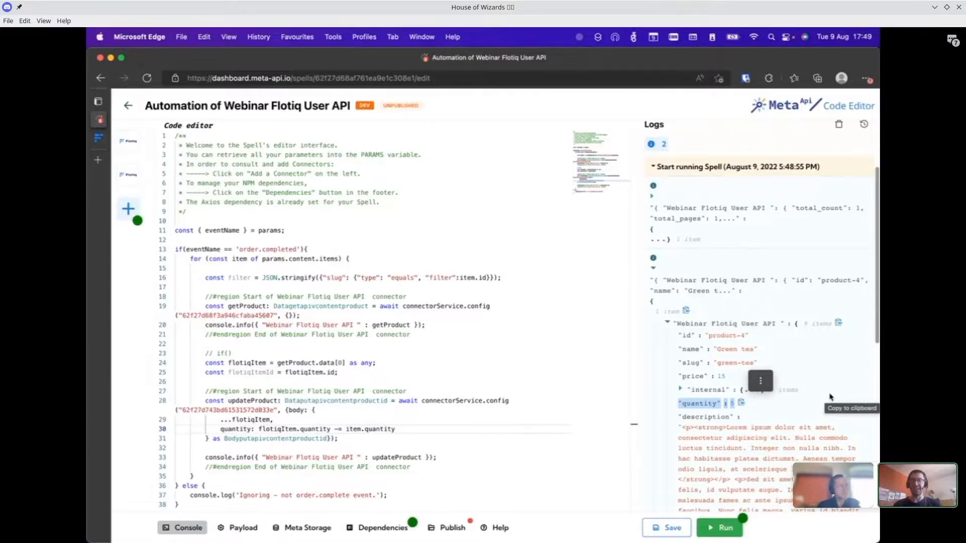
key("alt+Tab")
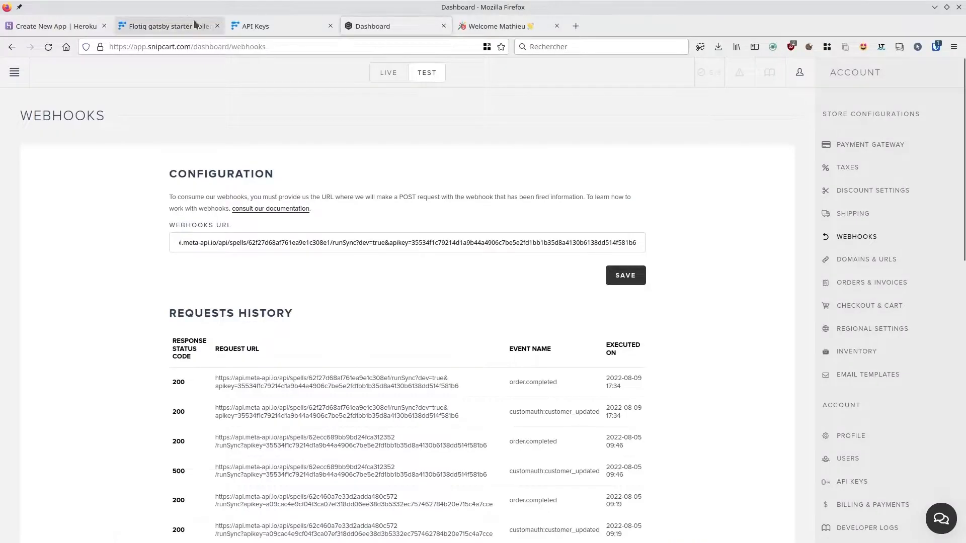
Step: Check Flotiq's Product list, where Green tea still shows quantity 5
left_click(179, 27)
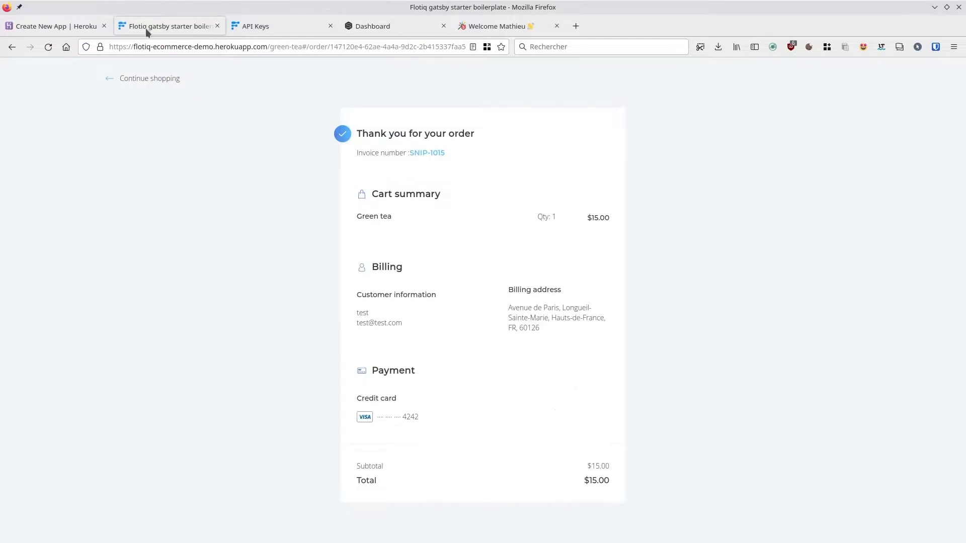
left_click(255, 26)
left_click(47, 219)
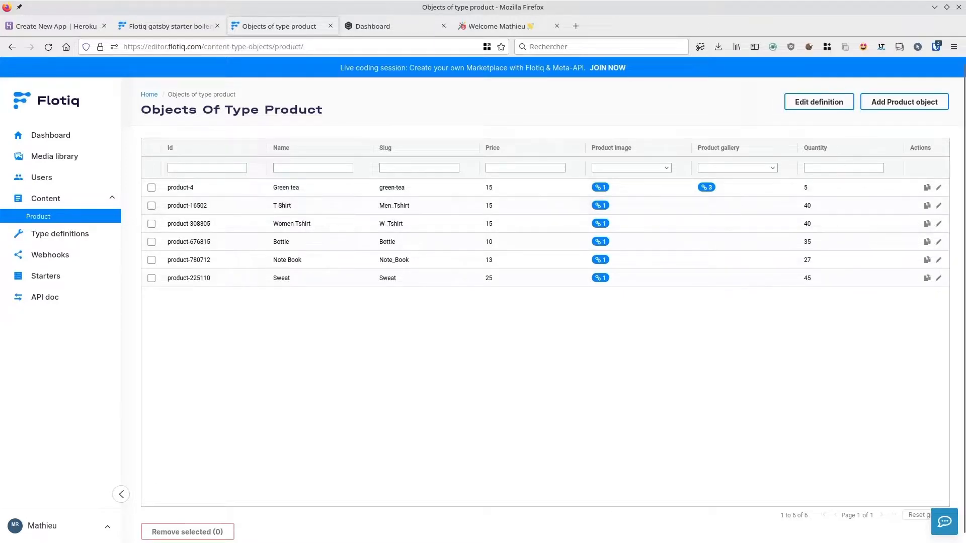
key("alt+Tab")
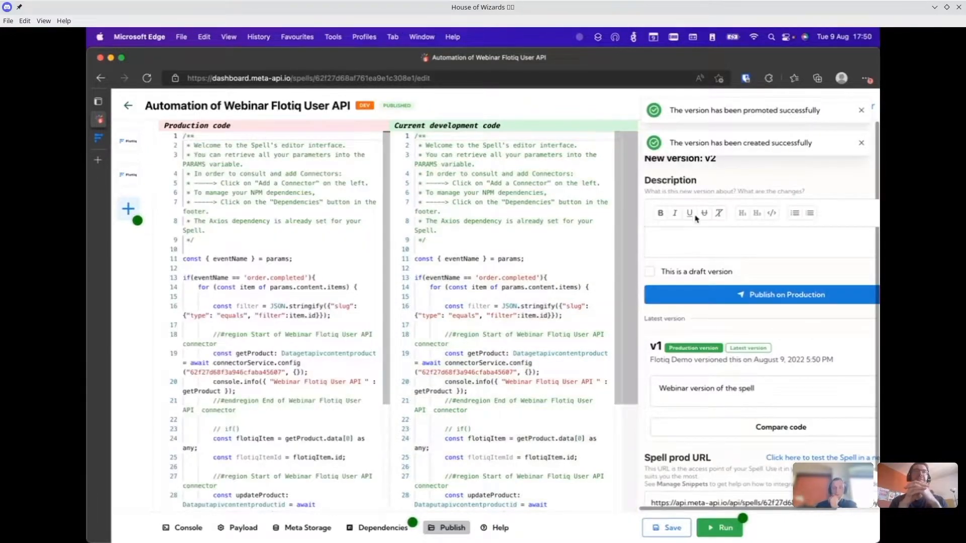
Step: Dismiss the notifications and view the spell's Versioning tab with production version v1 and its prod URL
left_click(862, 143)
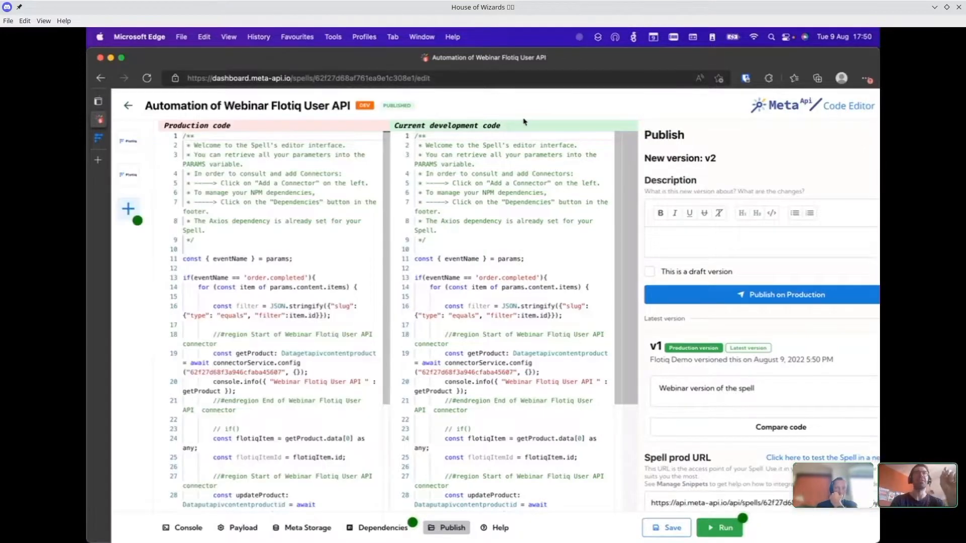
left_click(129, 105)
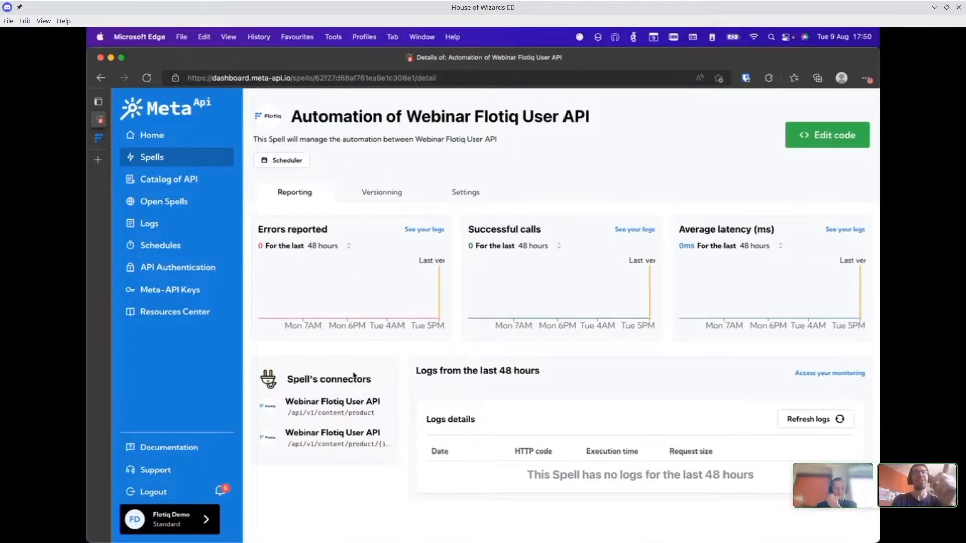
left_click(390, 200)
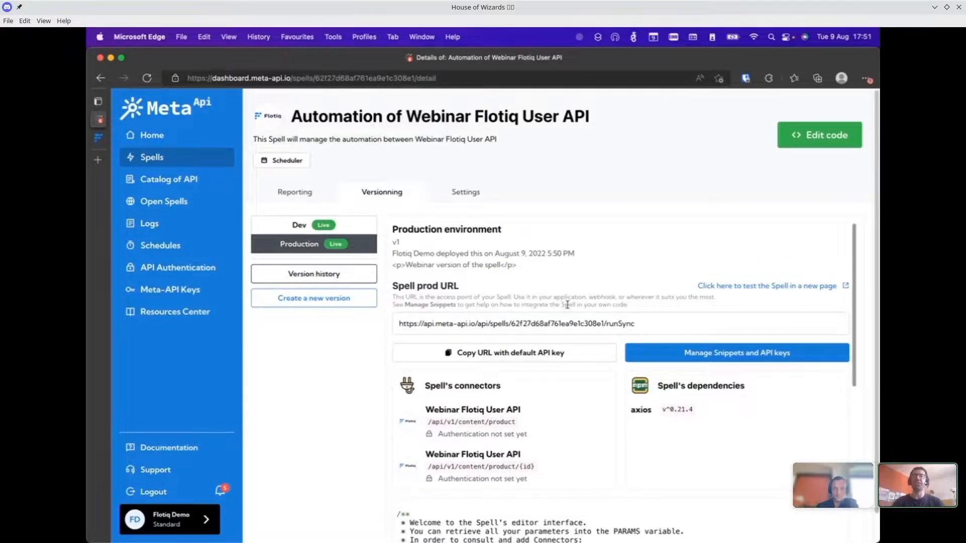
key("alt+Tab")
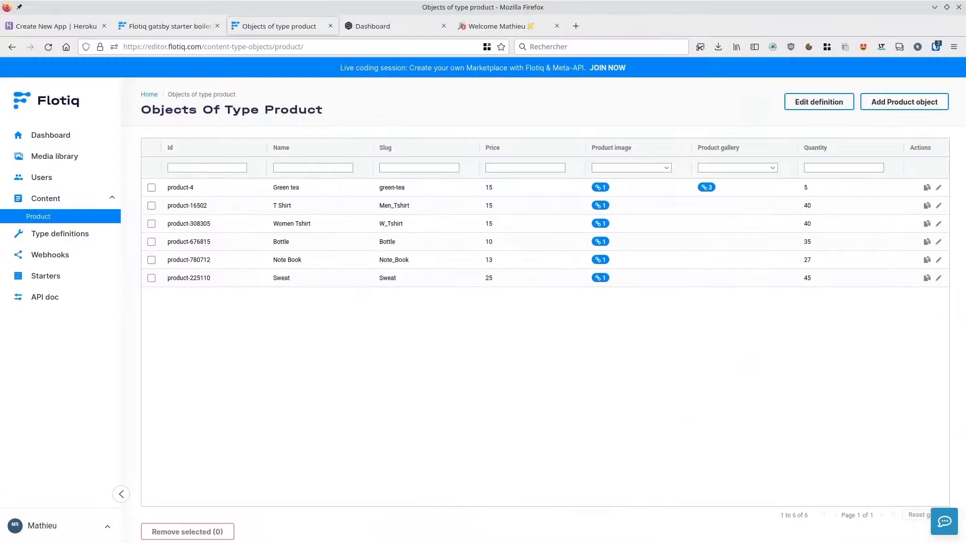
Step: Remove 'dev=true&' from the Snipcart webhook URL and save the change
left_click(371, 26)
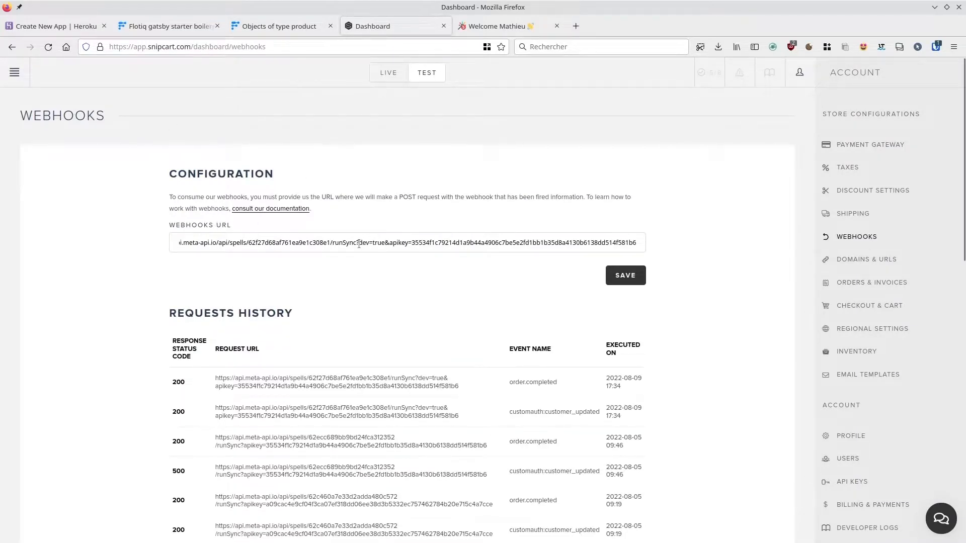
left_click_drag(359, 244, 384, 244)
key("BackSpace")
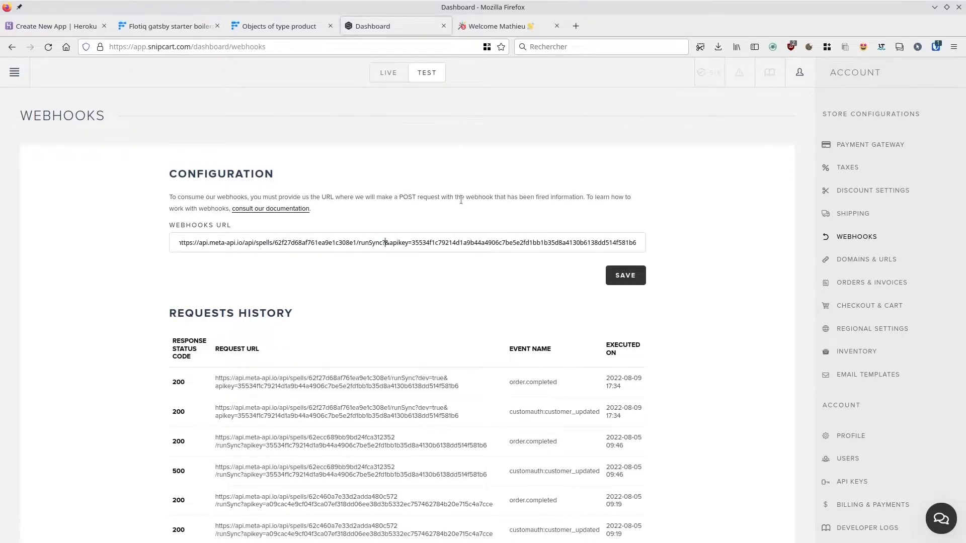
key("Delete")
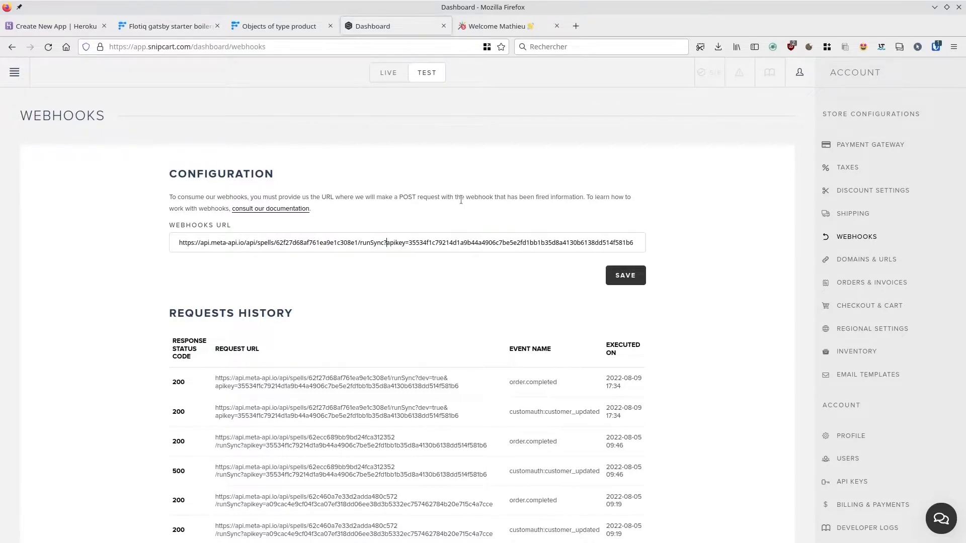
left_click(626, 278)
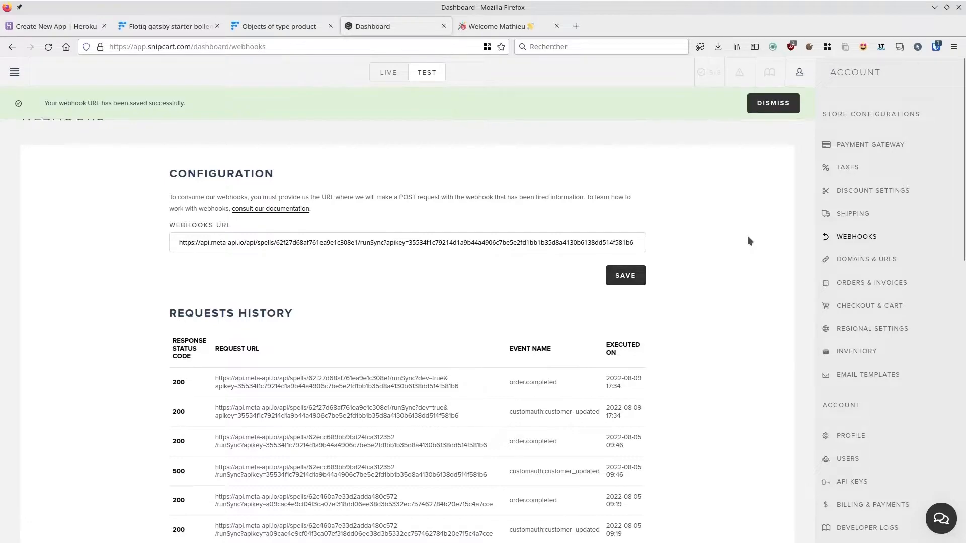
Step: Return to the Green tea product page, add it to the cart and check out
left_click(246, 26)
left_click(177, 27)
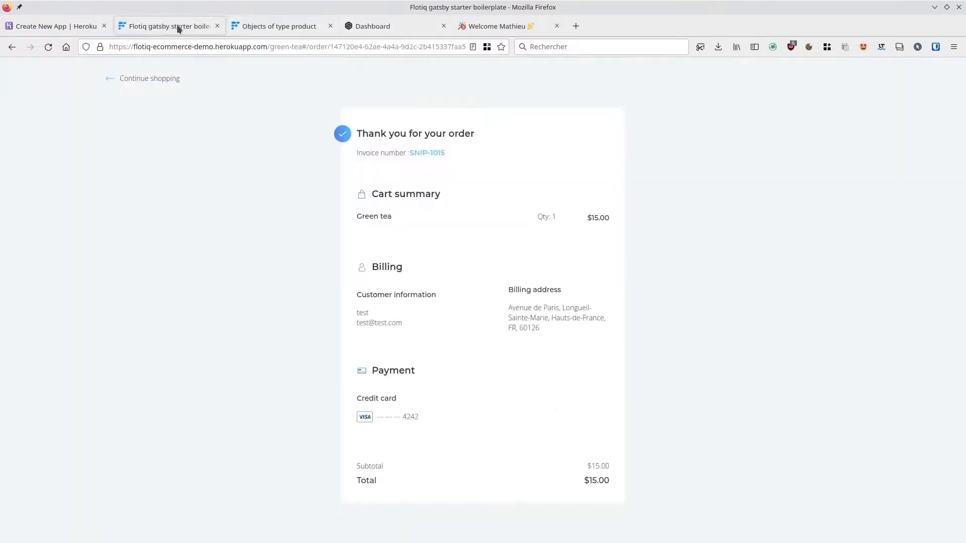
left_click(144, 80)
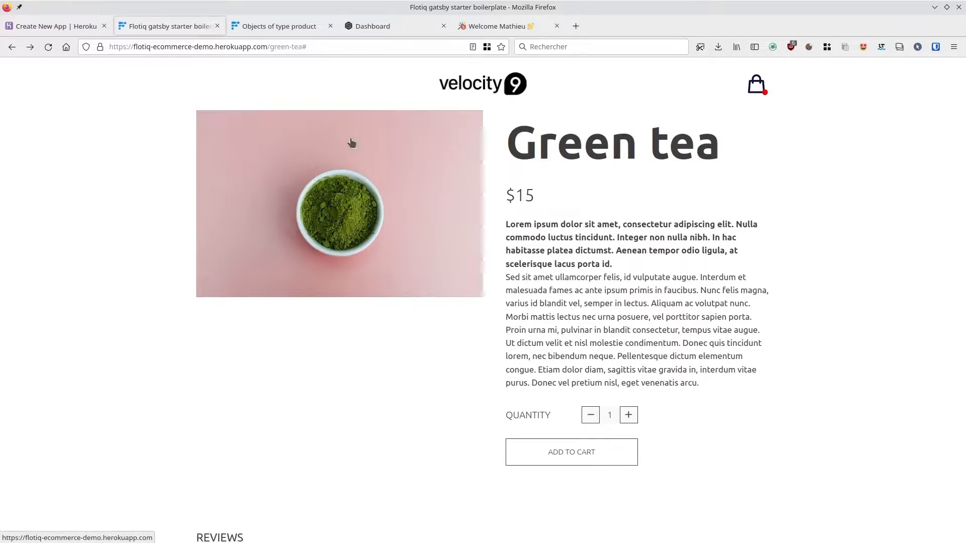
left_click(583, 454)
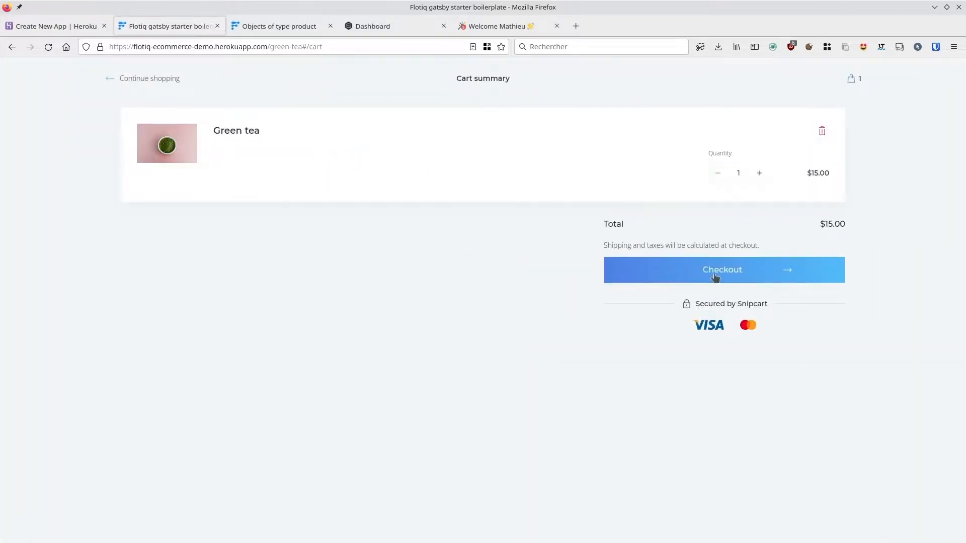
left_click(715, 278)
Step: Enter the customer's name, e-mail and a suggested billing address, then continue to payment
left_click(186, 175)
type("te")
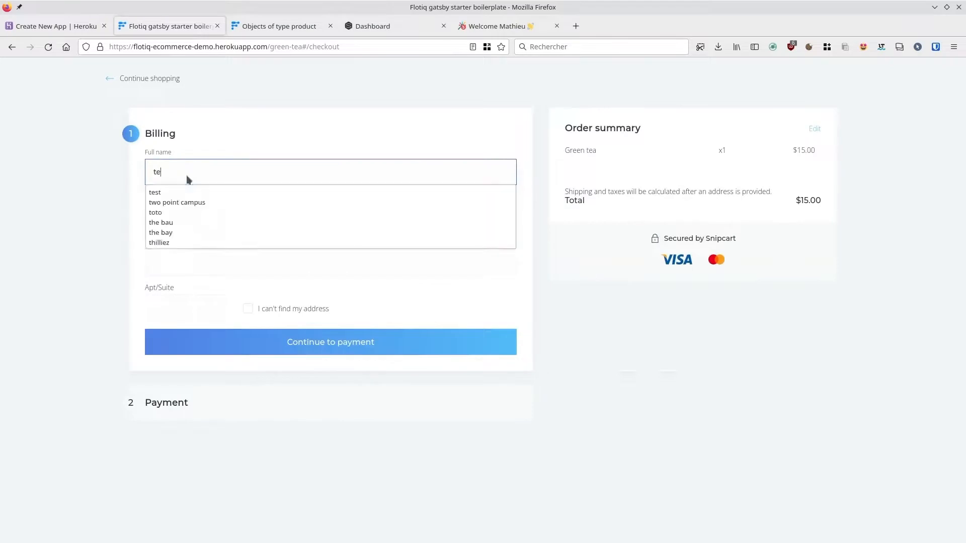
type("st")
key("Tab")
type("test@test")
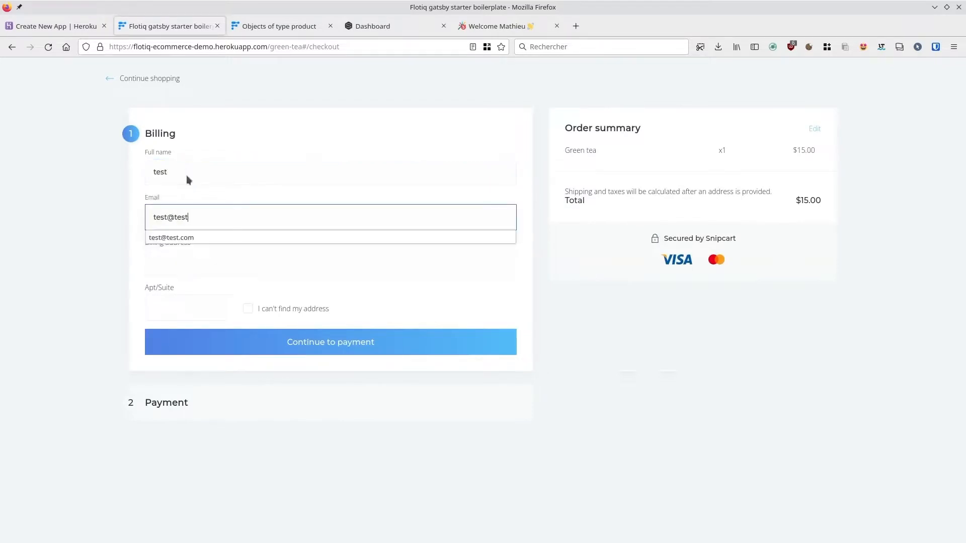
type(".com")
left_click(105, 179)
left_click(200, 259)
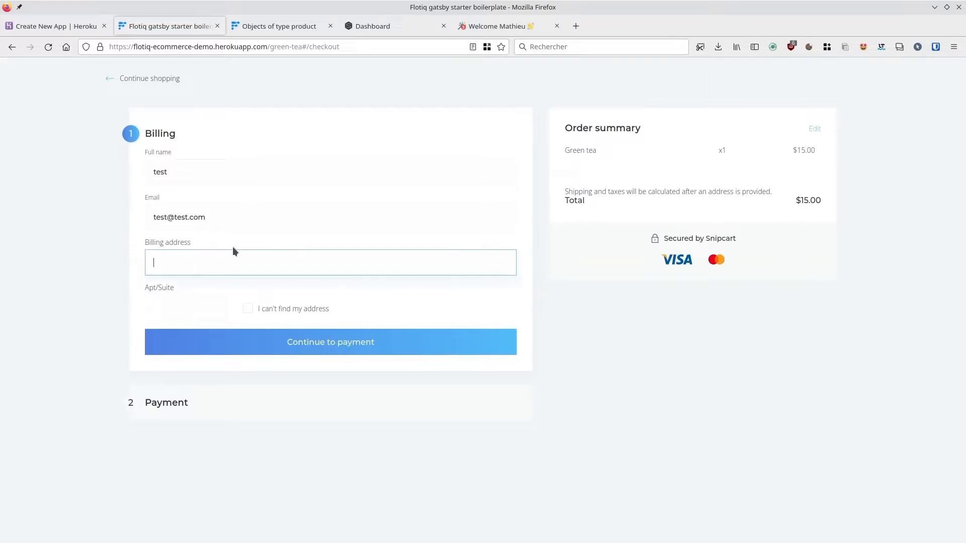
type("paris, france")
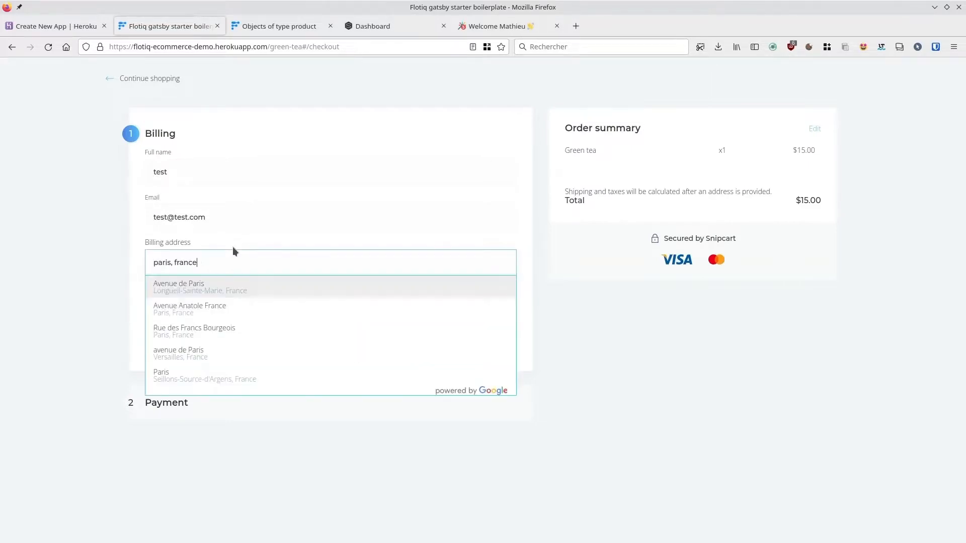
left_click(195, 287)
left_click(269, 346)
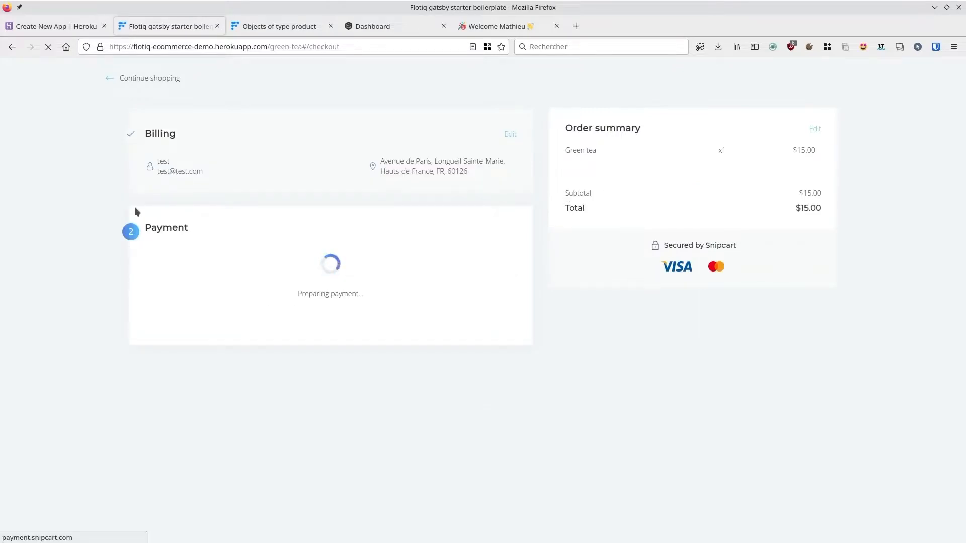
Step: Review the Snipcart webhook URL without changing it, then return to the checkout's card number field
left_click(367, 28)
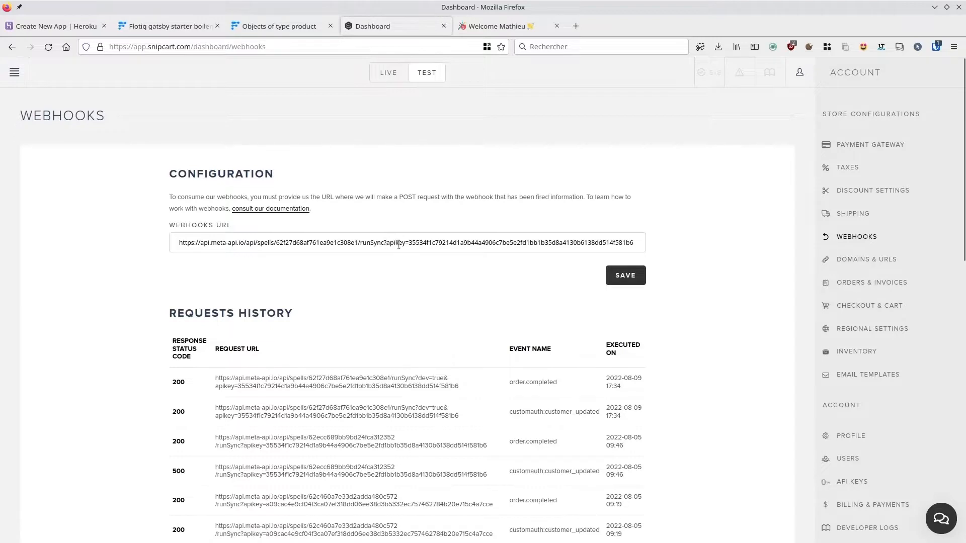
left_click_drag(182, 243, 386, 241)
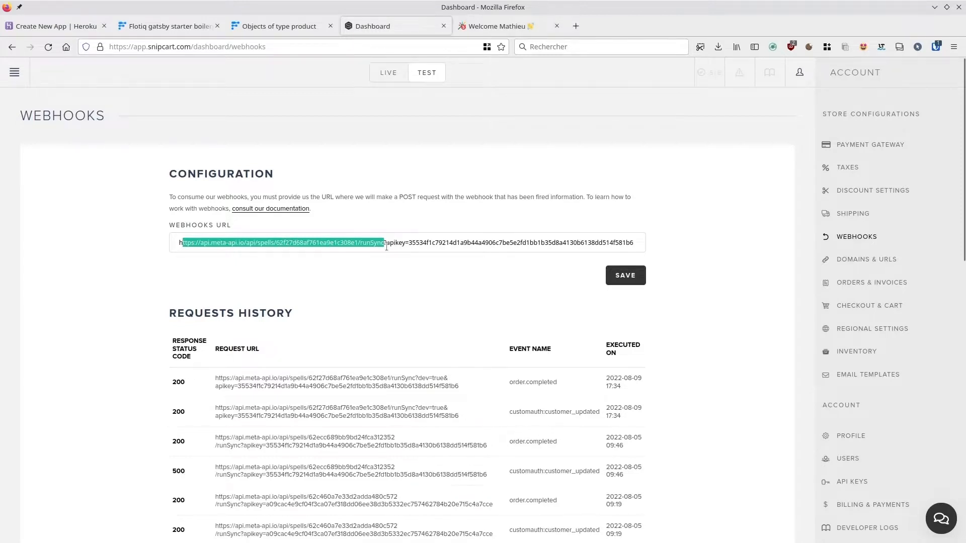
left_click_drag(386, 243, 653, 243)
left_click(318, 184)
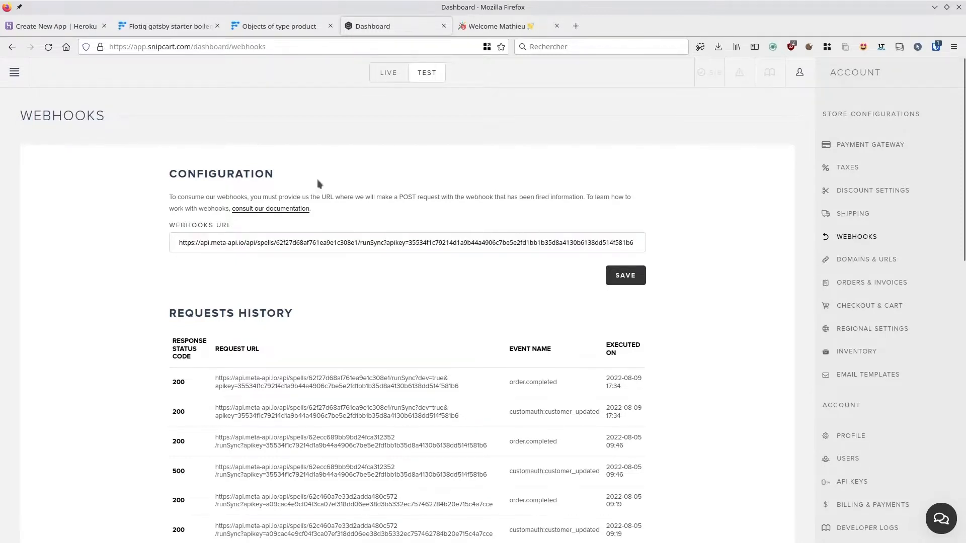
left_click(273, 28)
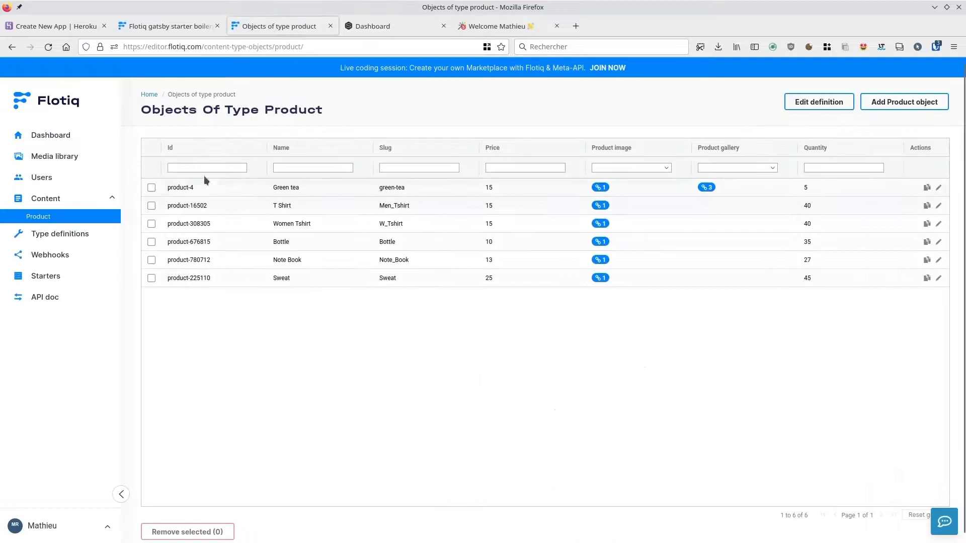
left_click(182, 27)
left_click(219, 302)
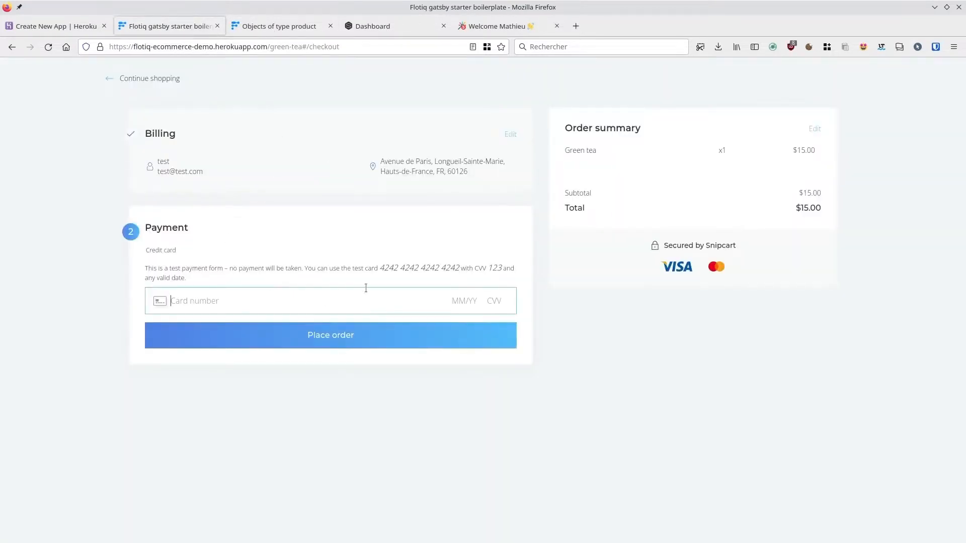
Step: Pay with the 4242 test card, expiry 01/25, CVC 123, and place the Green tea order
type("4242 4242 4242 4242 01/25 1")
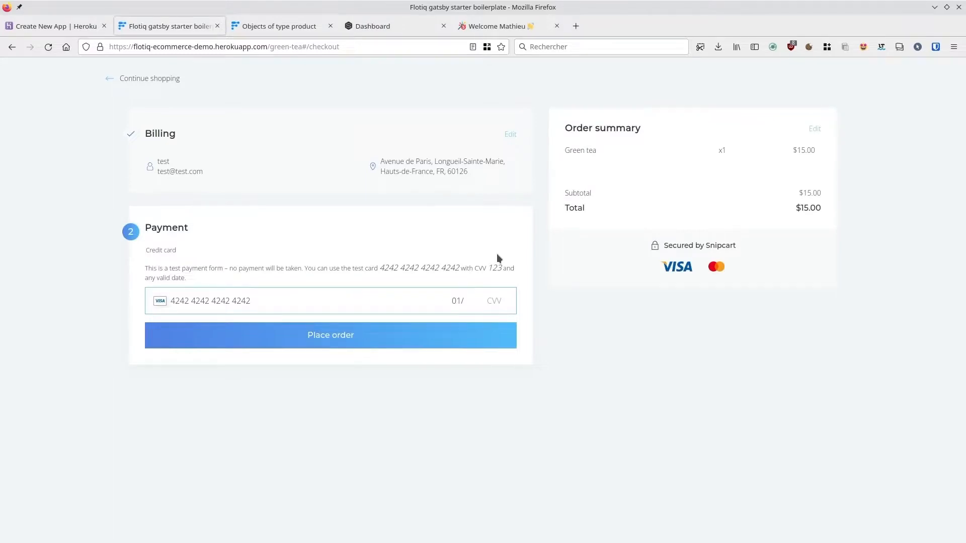
type("23")
left_click(351, 336)
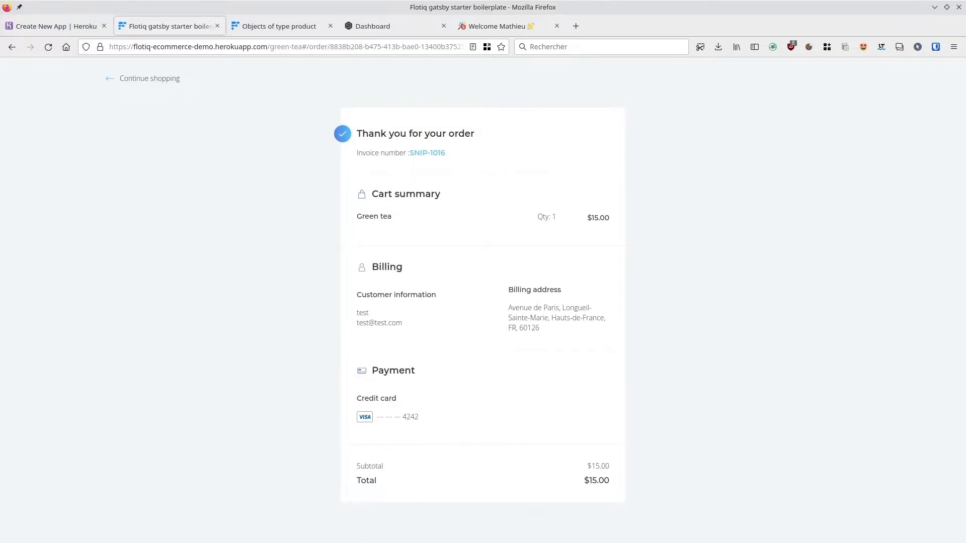
key("alt+Tab")
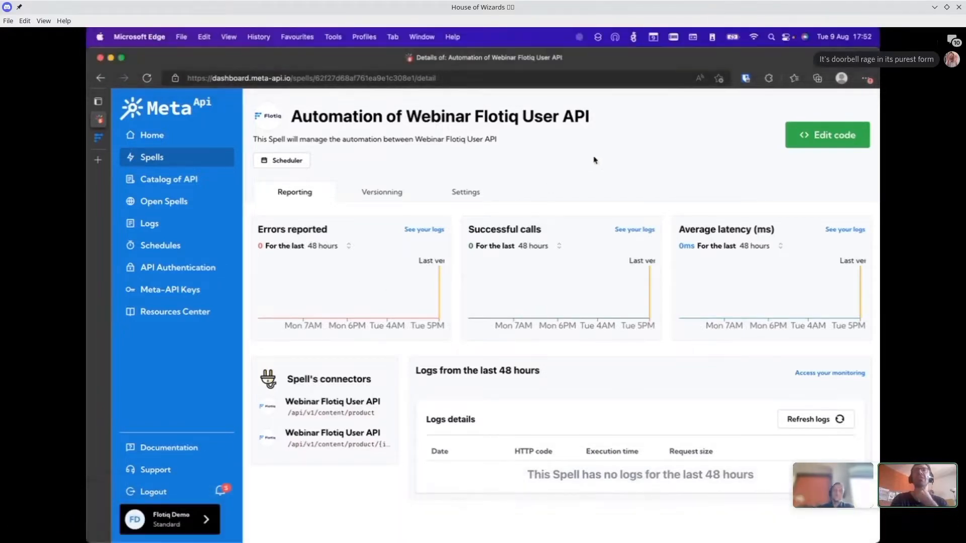
Step: Reload the spell page and scroll to the Logs table showing the 5:52:26 and 5:52:23 PM 200 runs
left_click(148, 79)
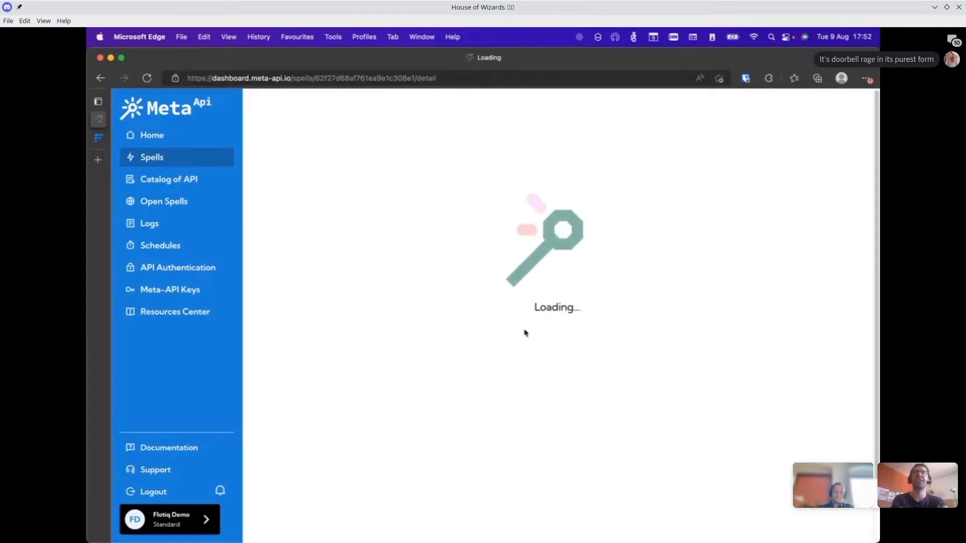
scroll(526, 386, "down", 1)
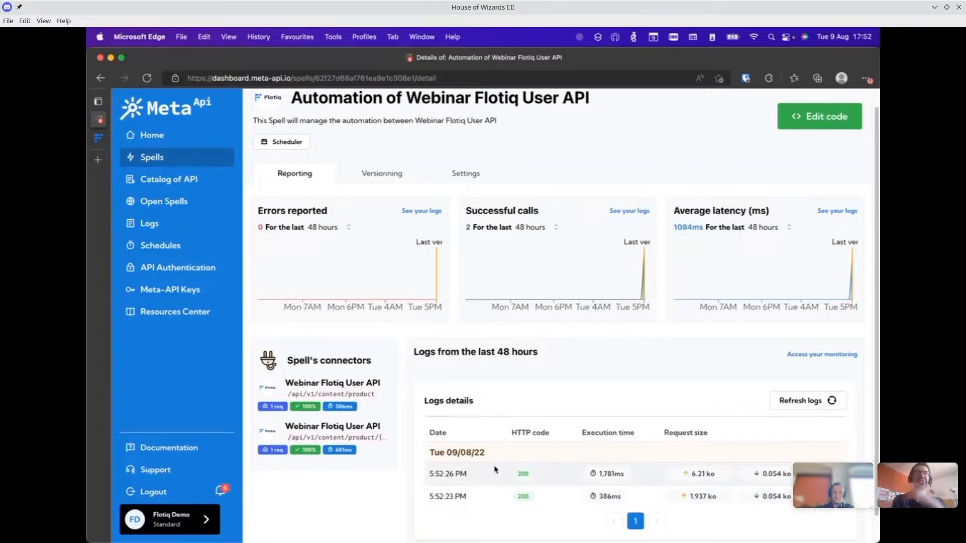
scroll(494, 497, "down", 1)
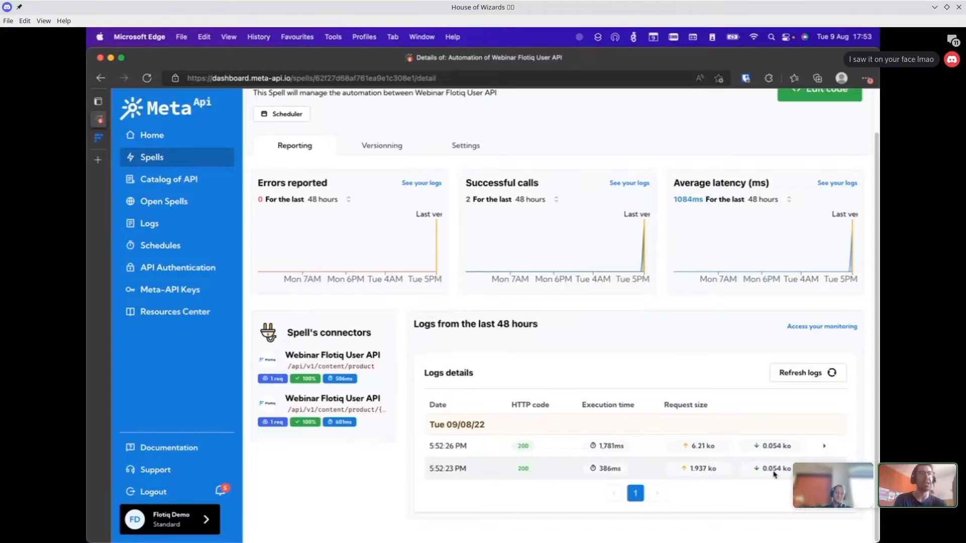
Step: Expand the 5:52:26 PM log entry and its first two console output entries
left_click(824, 446)
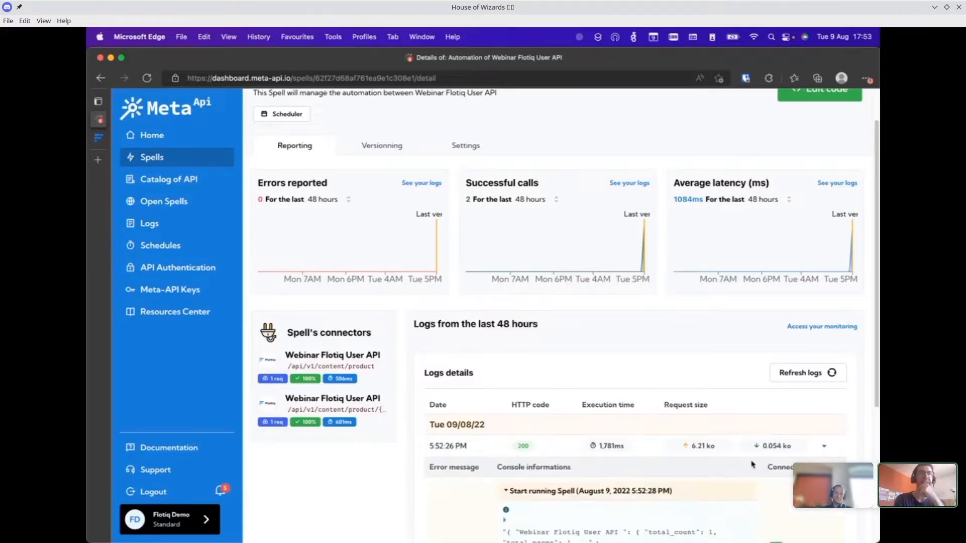
scroll(753, 464, "down", 3)
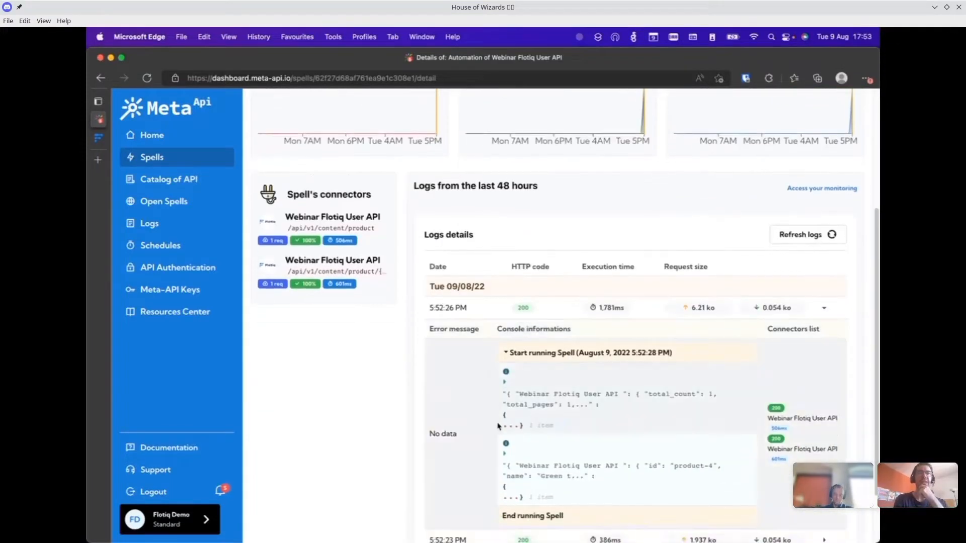
scroll(516, 471, "down", 1)
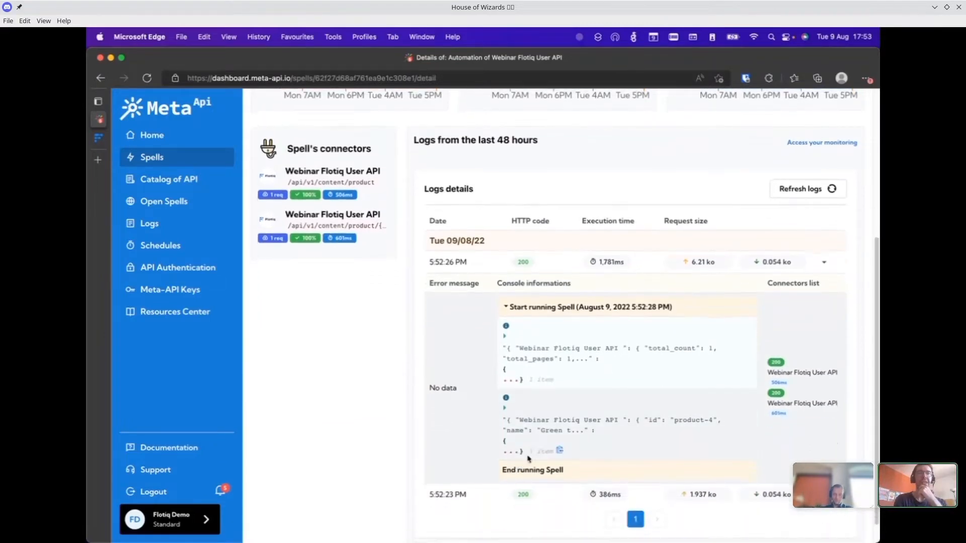
left_click(505, 337)
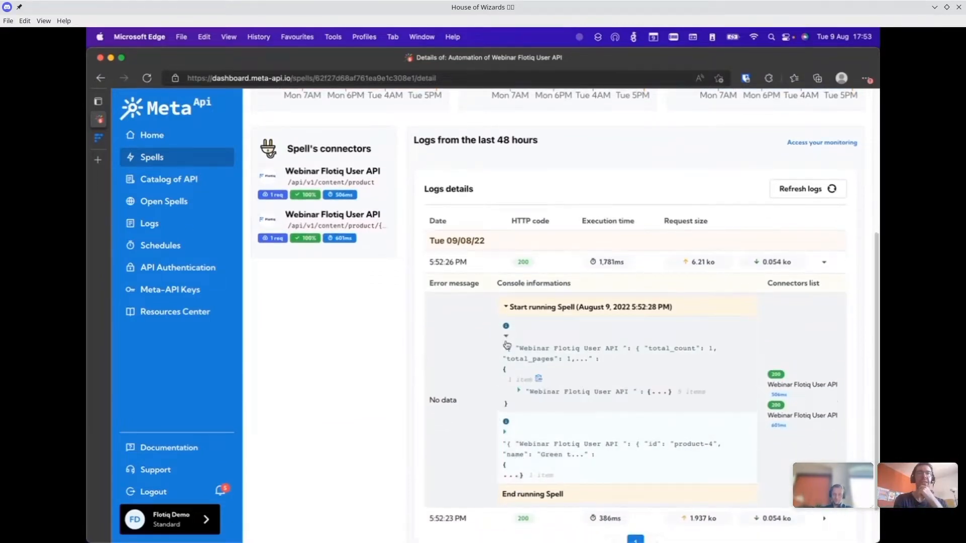
left_click(508, 438)
scroll(560, 455, "down", 2)
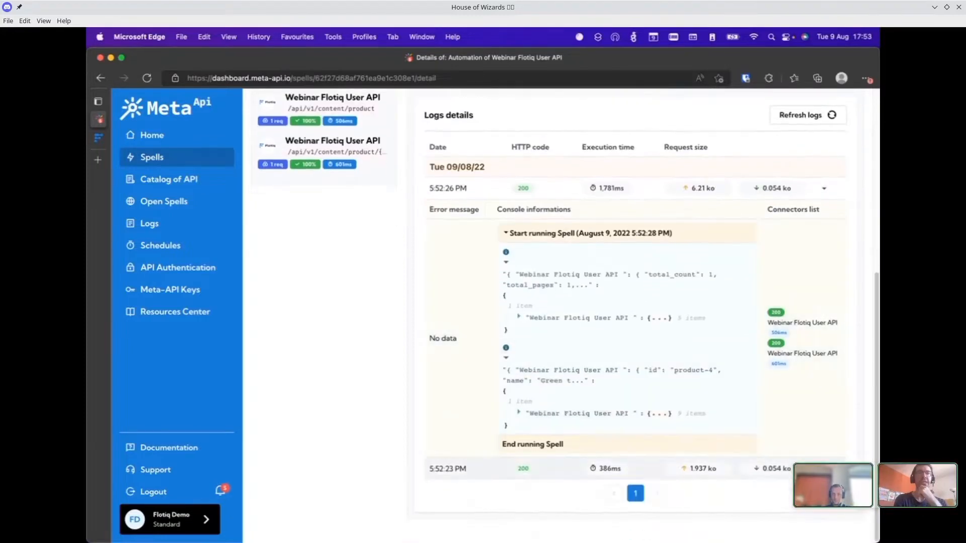
scroll(674, 440, "down", 2)
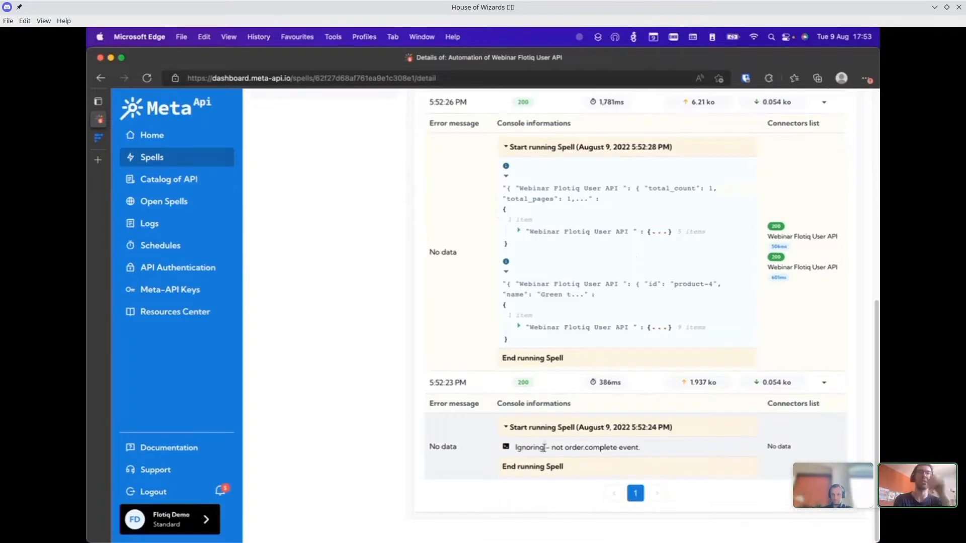
Step: Expand the Green tea product data, copy its quantity value 4, then scroll back up
triple_click(588, 449)
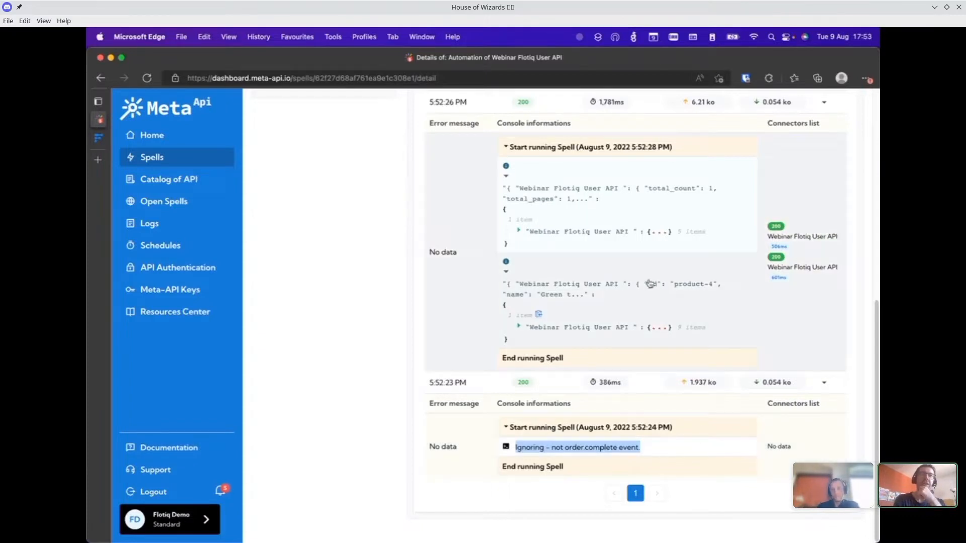
left_click(519, 327)
left_click(518, 327)
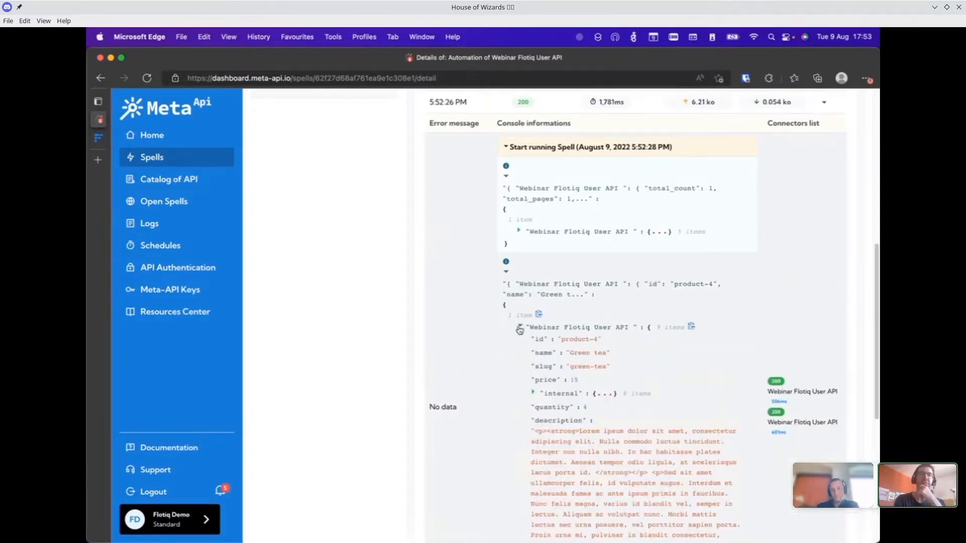
scroll(553, 372, "down", 1)
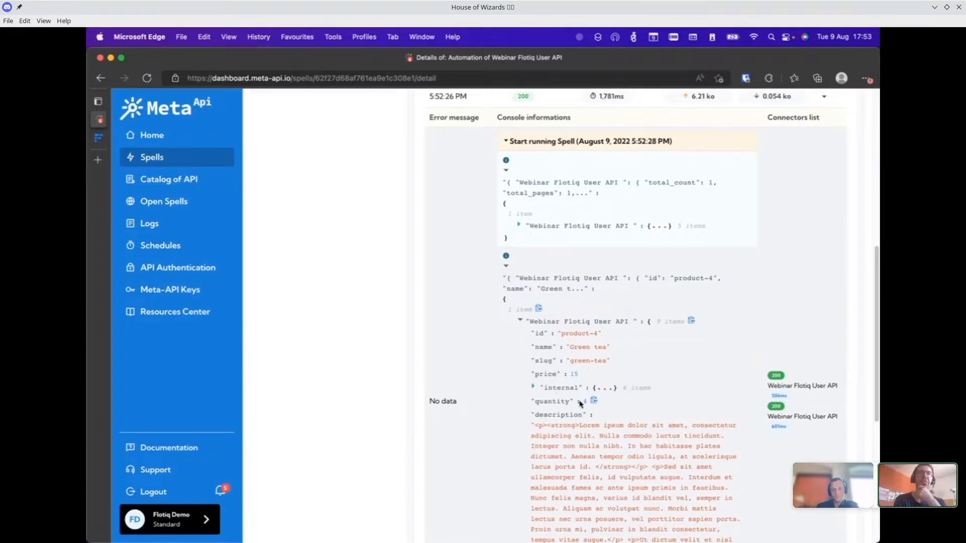
left_click(592, 401)
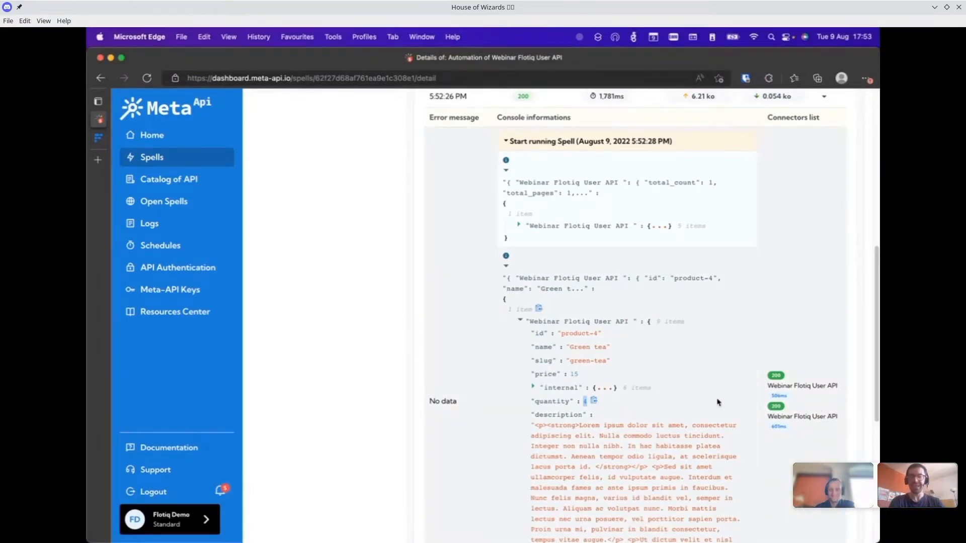
scroll(717, 403, "down", 6)
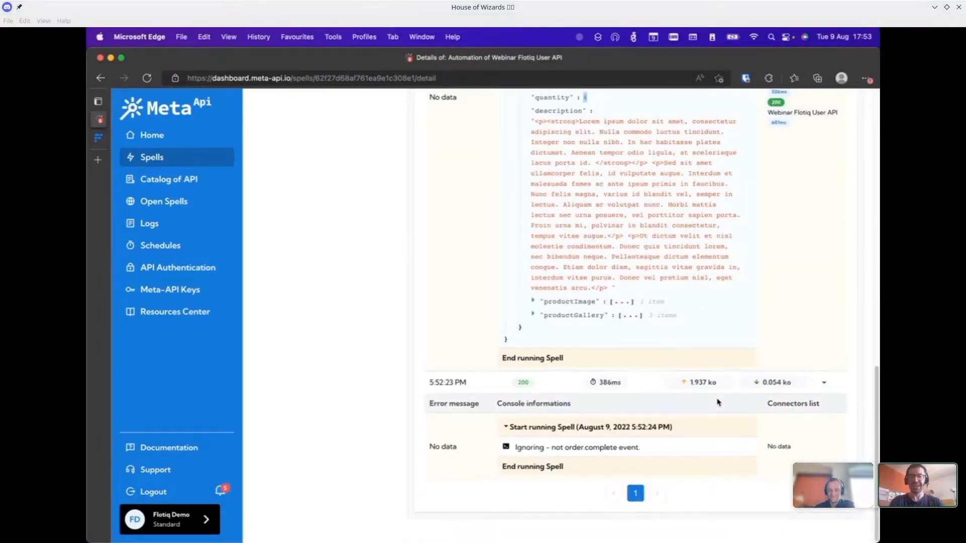
scroll(717, 403, "up", 12)
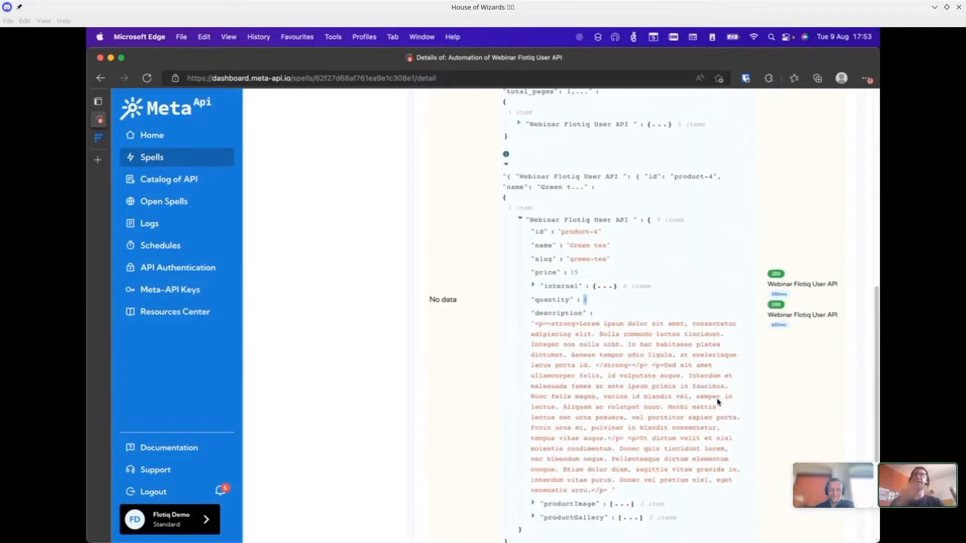
scroll(717, 402, "up", 4)
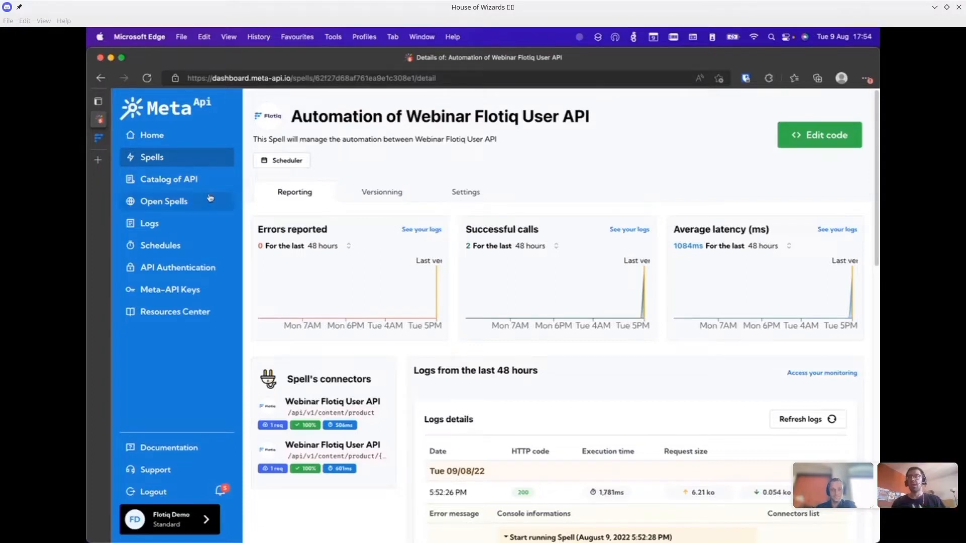
Step: Return to the spells list, check the webinar spell's actions menu, then minimise the call and browser windows
left_click(209, 158)
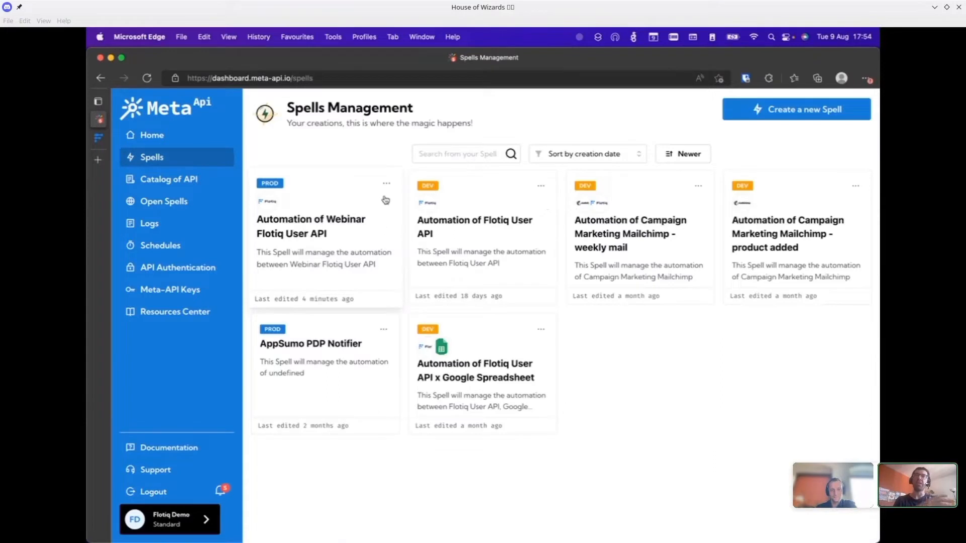
left_click(388, 186)
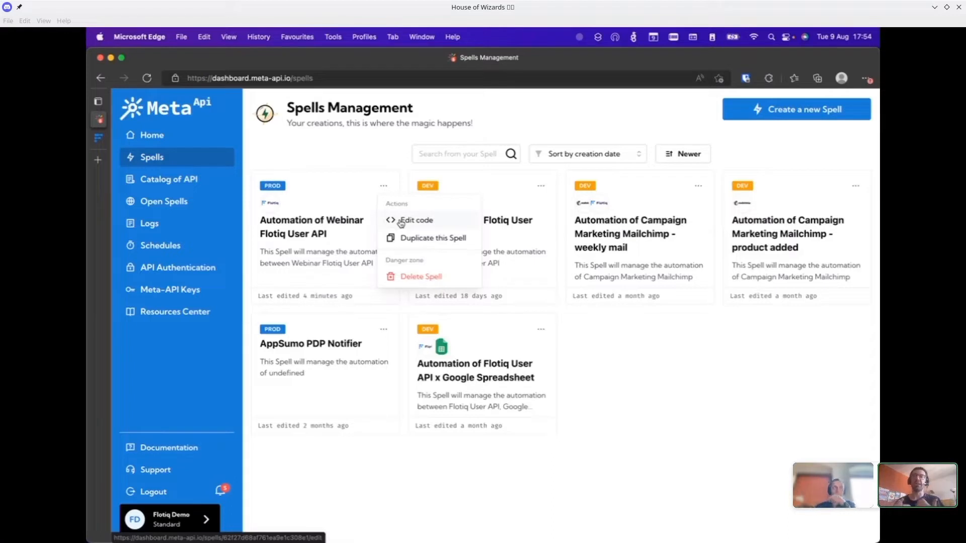
left_click(604, 346)
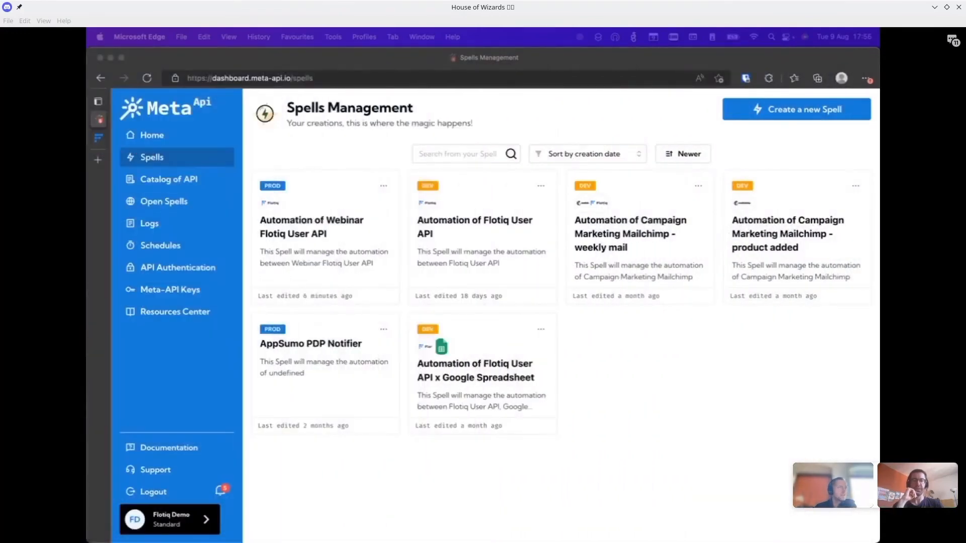
left_click(934, 8)
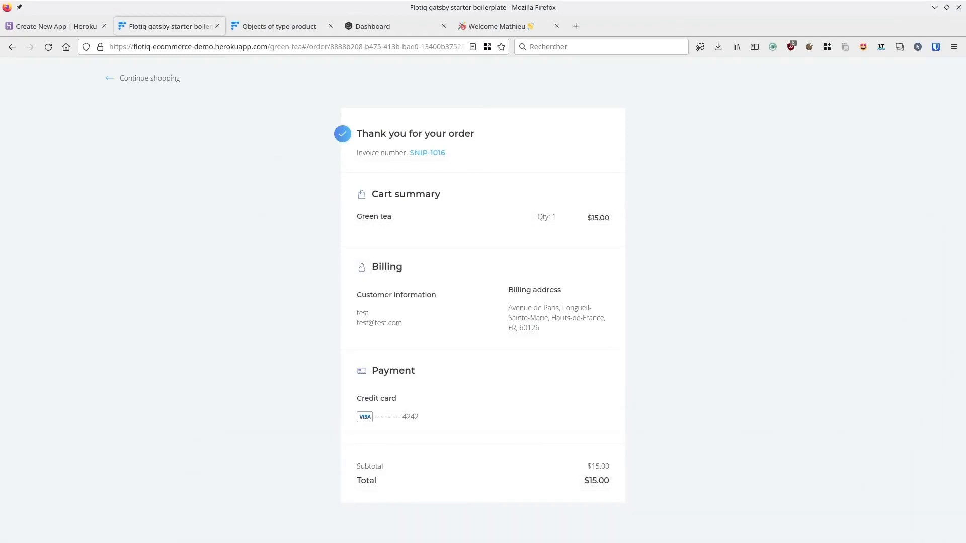
left_click(935, 8)
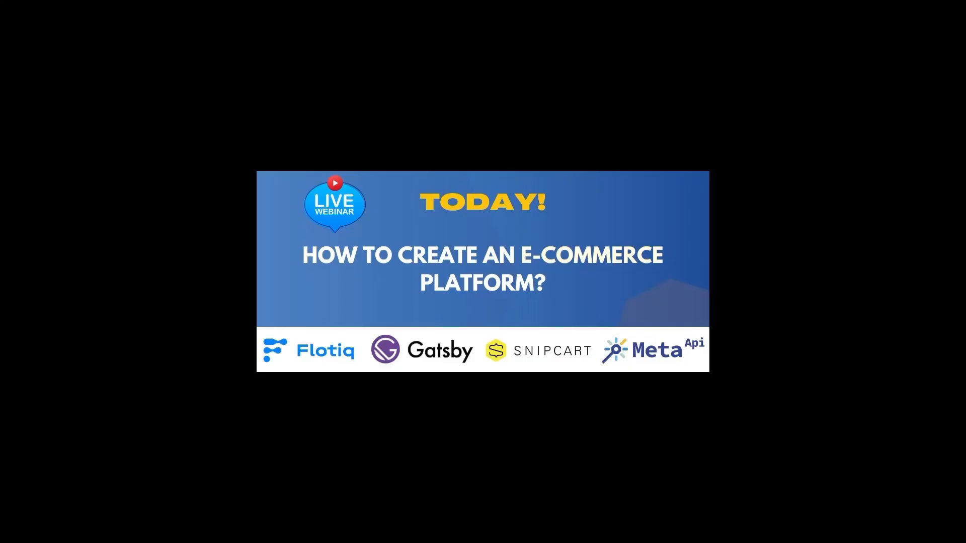